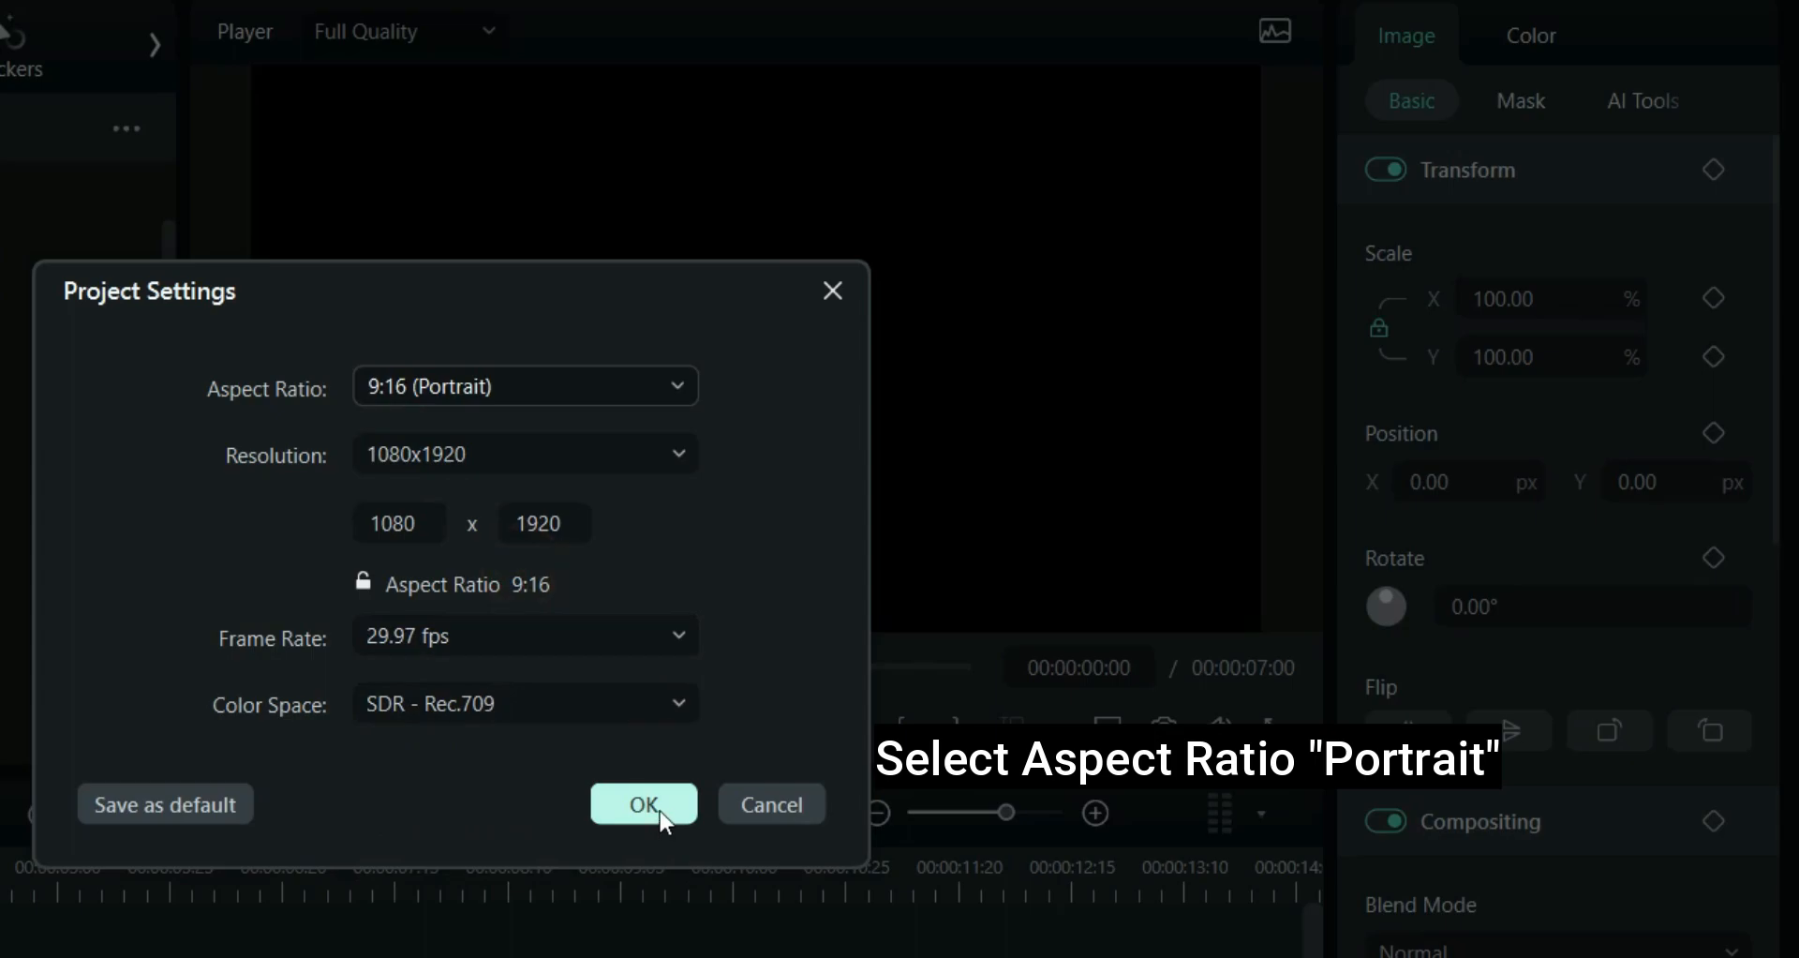
# Confirm the 9:16 (Portrait) project settings at 1080x1920 and scale the black solid up to 369% so it fills the frame
pyautogui.click(659, 811)
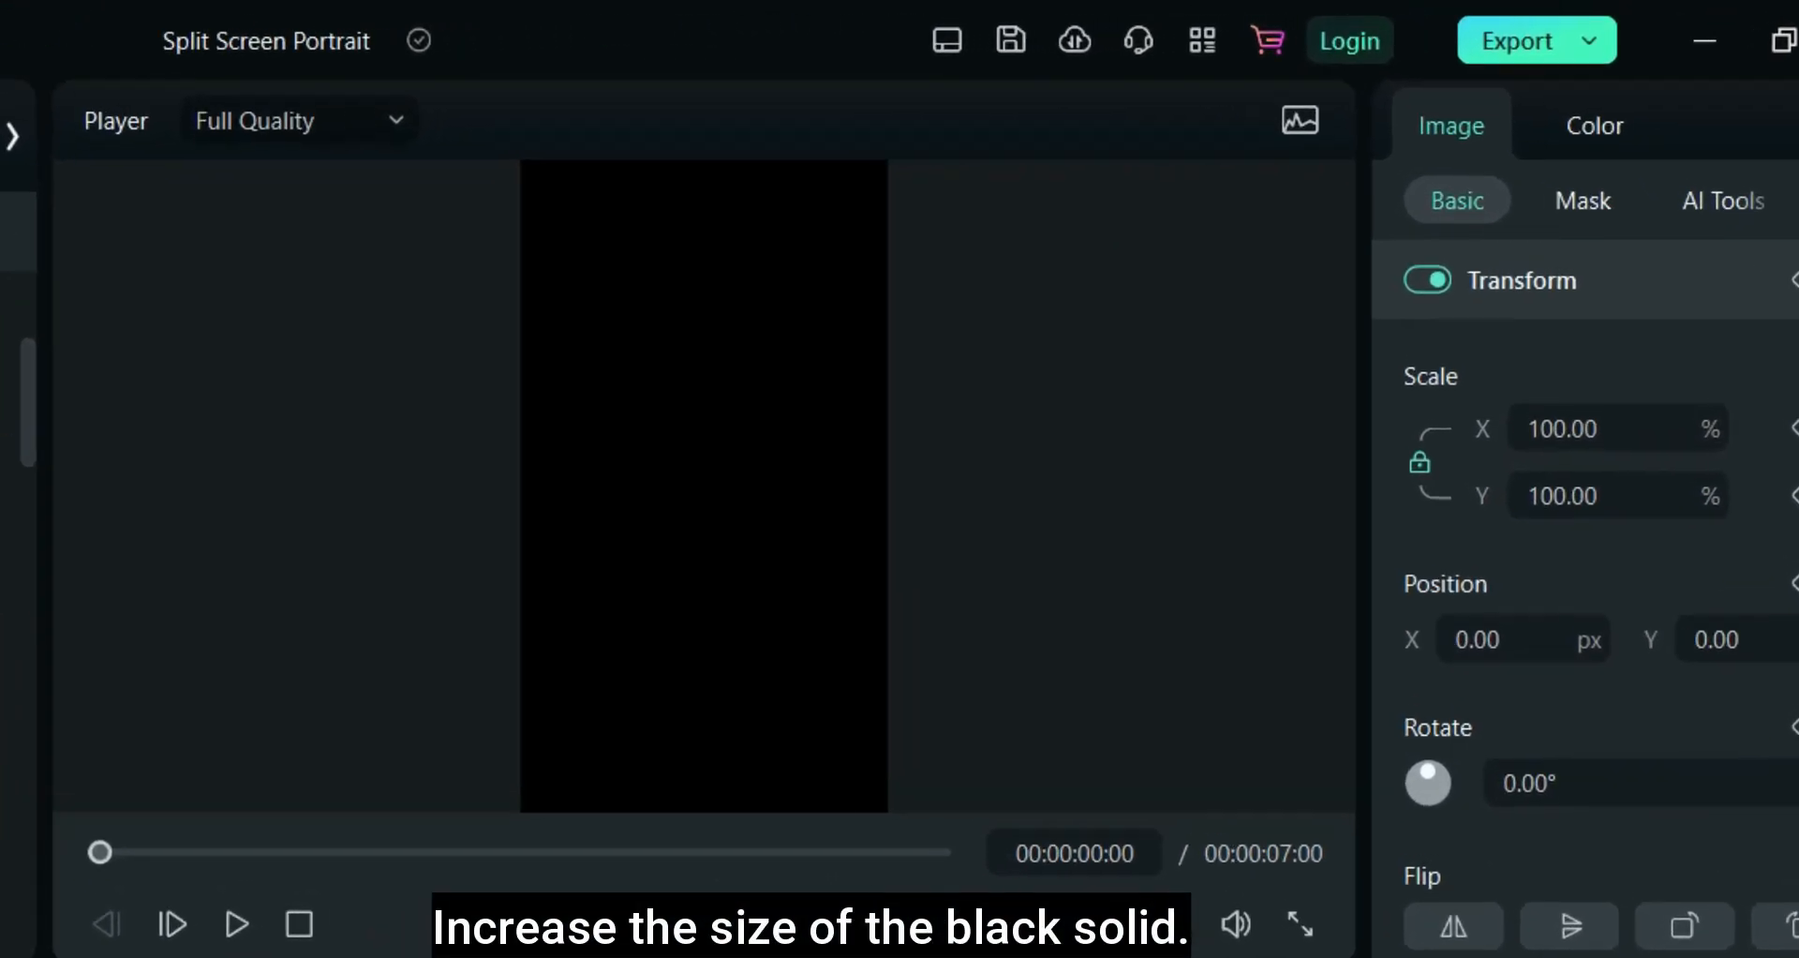
pyautogui.click(758, 501)
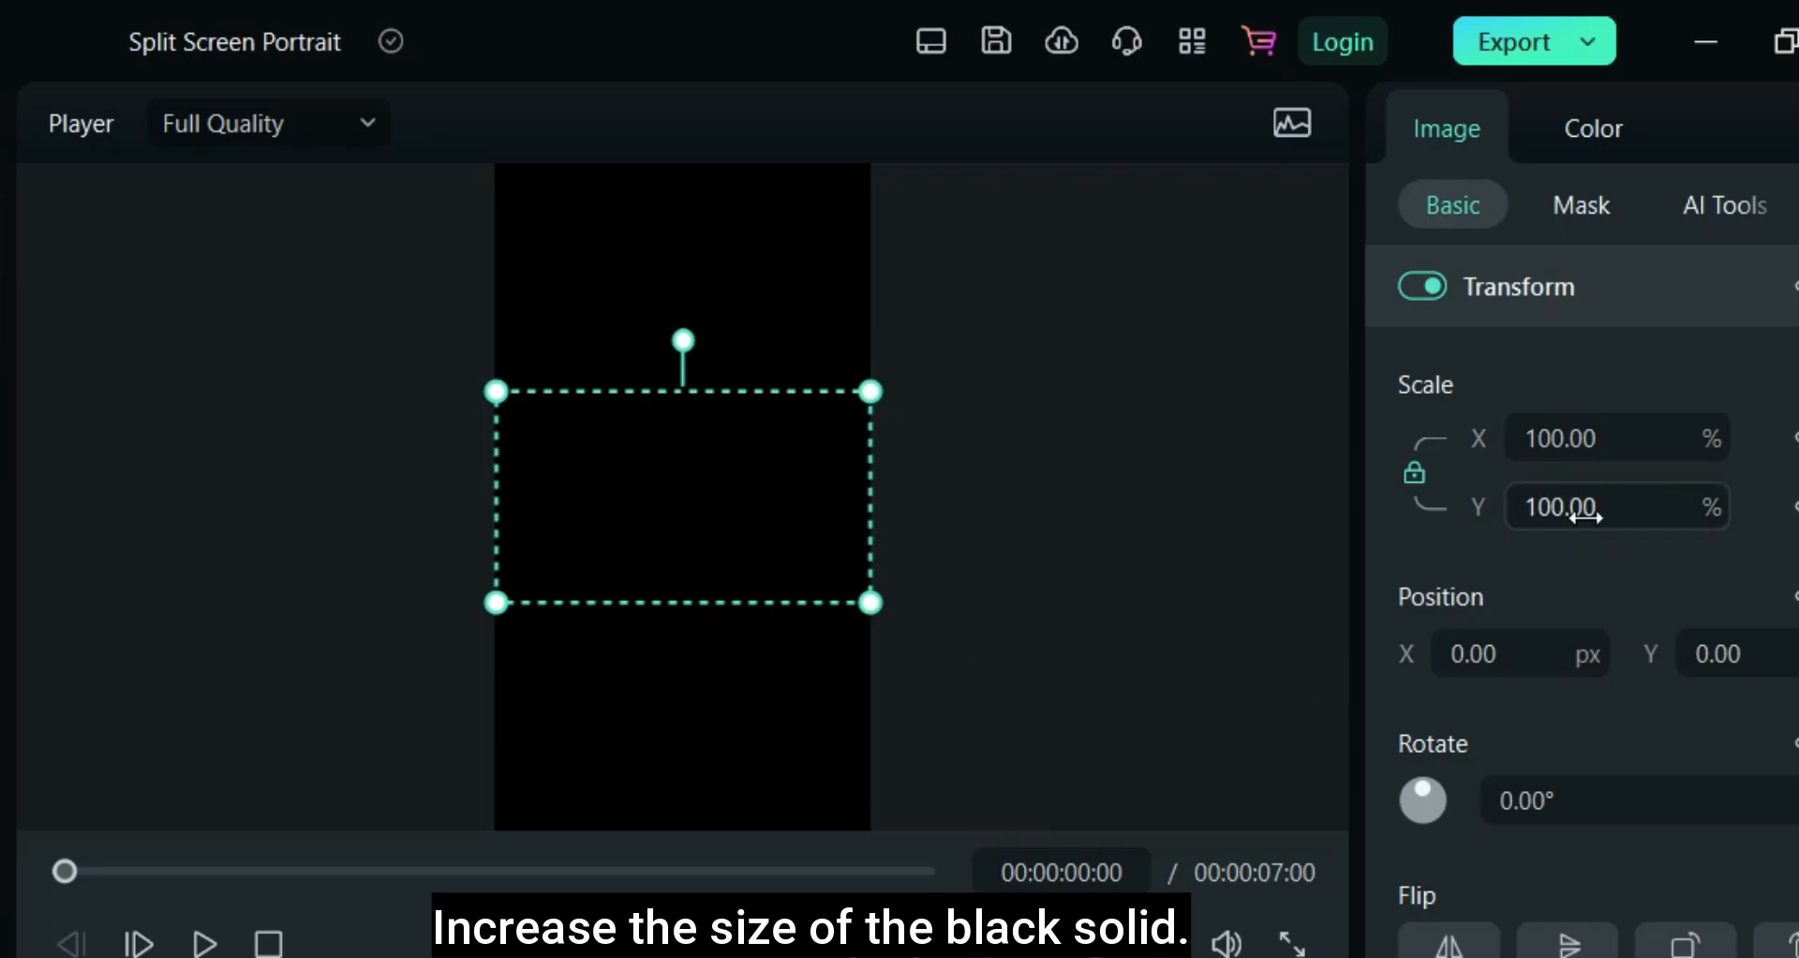
pyautogui.moveTo(1541, 433); pyautogui.dragTo(1672, 386)
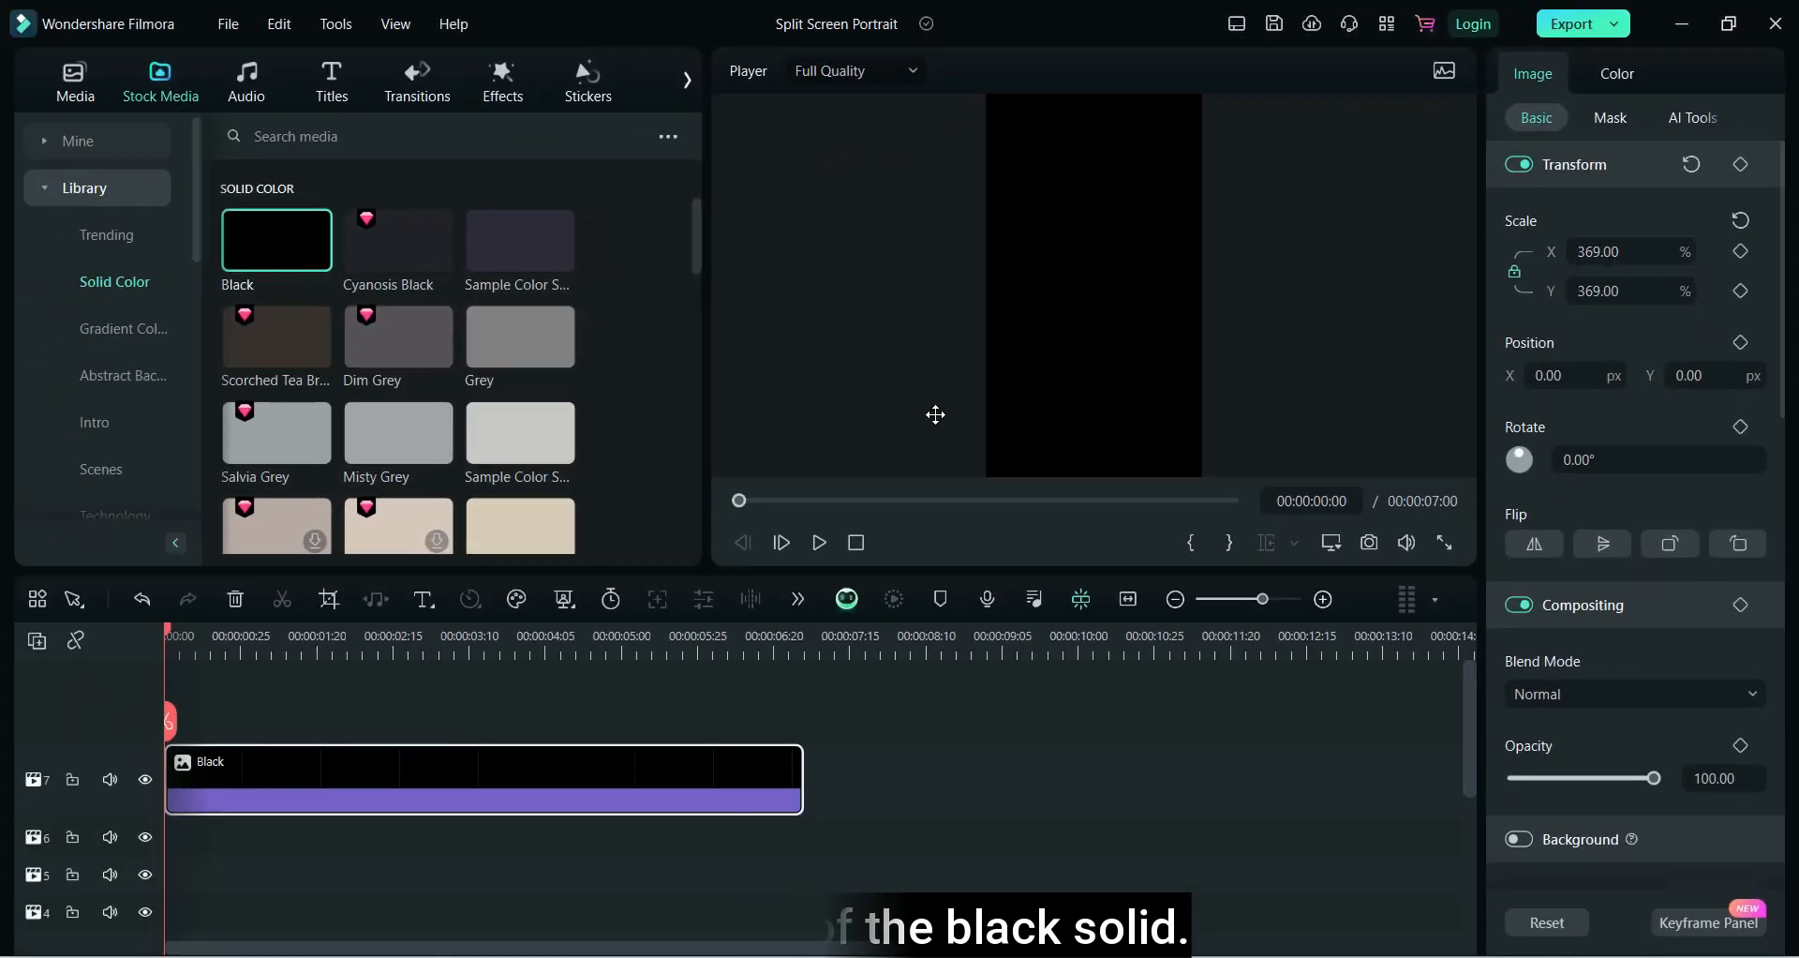
pyautogui.click(761, 909)
# Add a Green solid on the track above the black clip and move it to the frame's upper edge, about Y 656 px
pyautogui.moveTo(695, 234); pyautogui.dragTo(690, 436)
pyautogui.moveTo(247, 487); pyautogui.dragTo(741, 778)
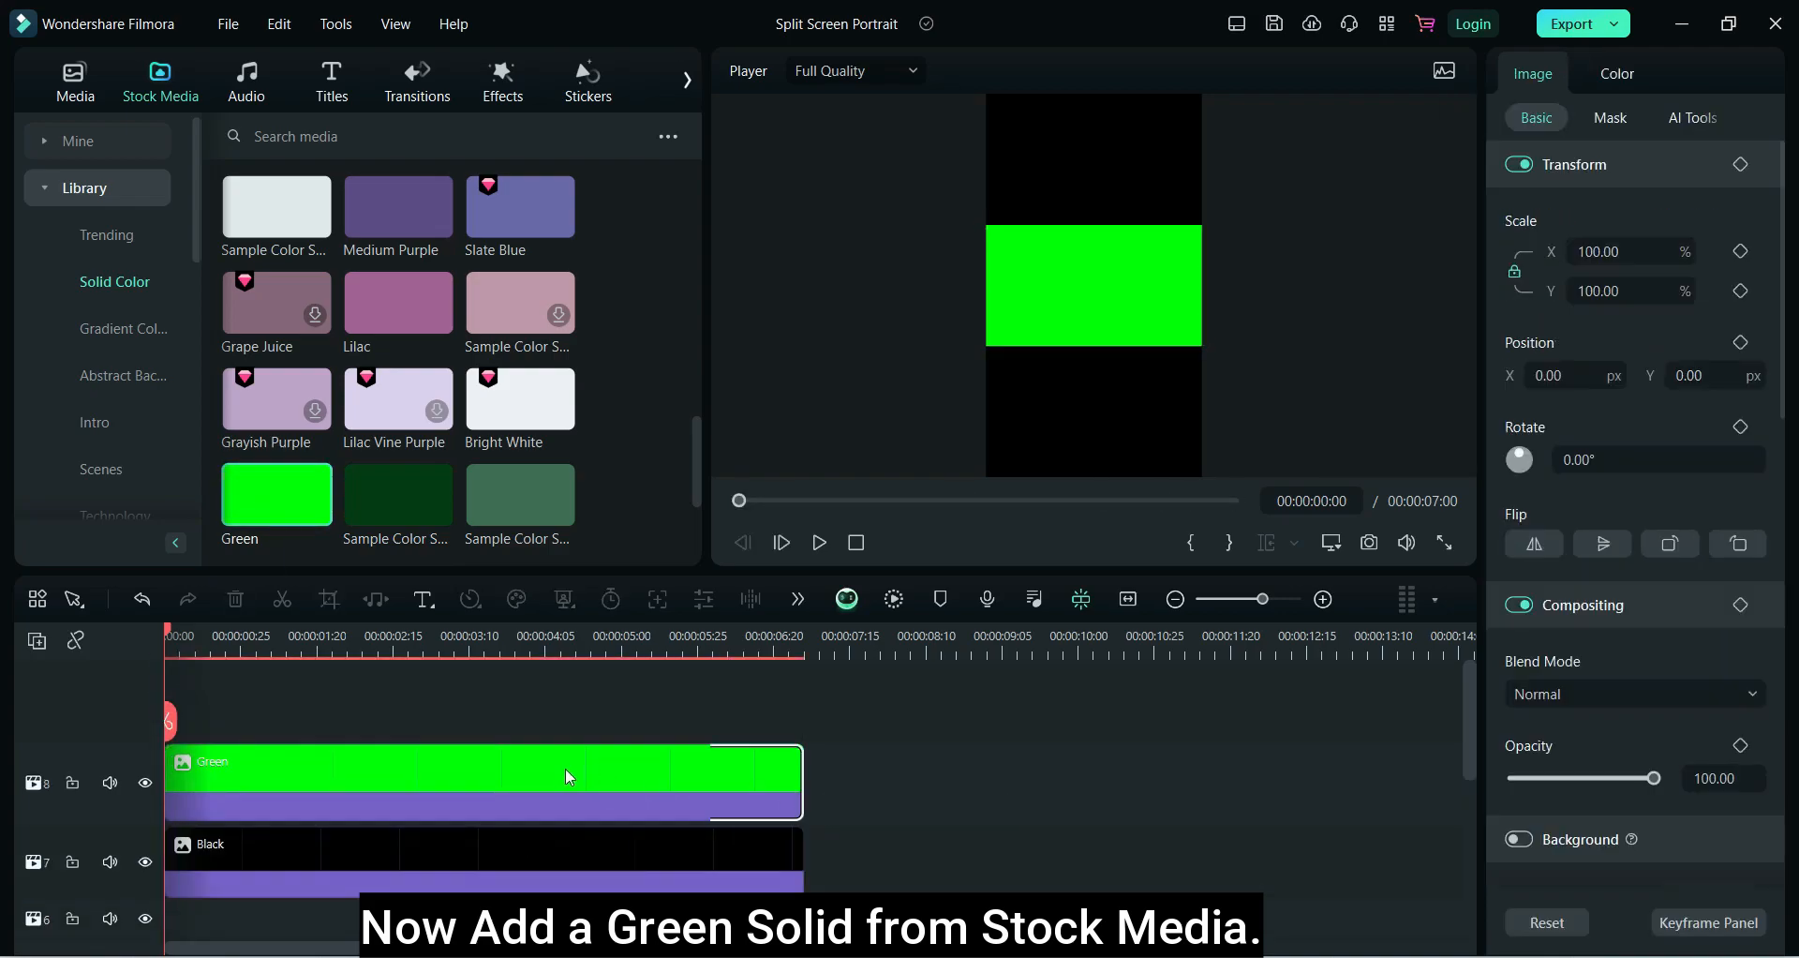
pyautogui.click(914, 747)
pyautogui.moveTo(1064, 306); pyautogui.dragTo(1069, 178)
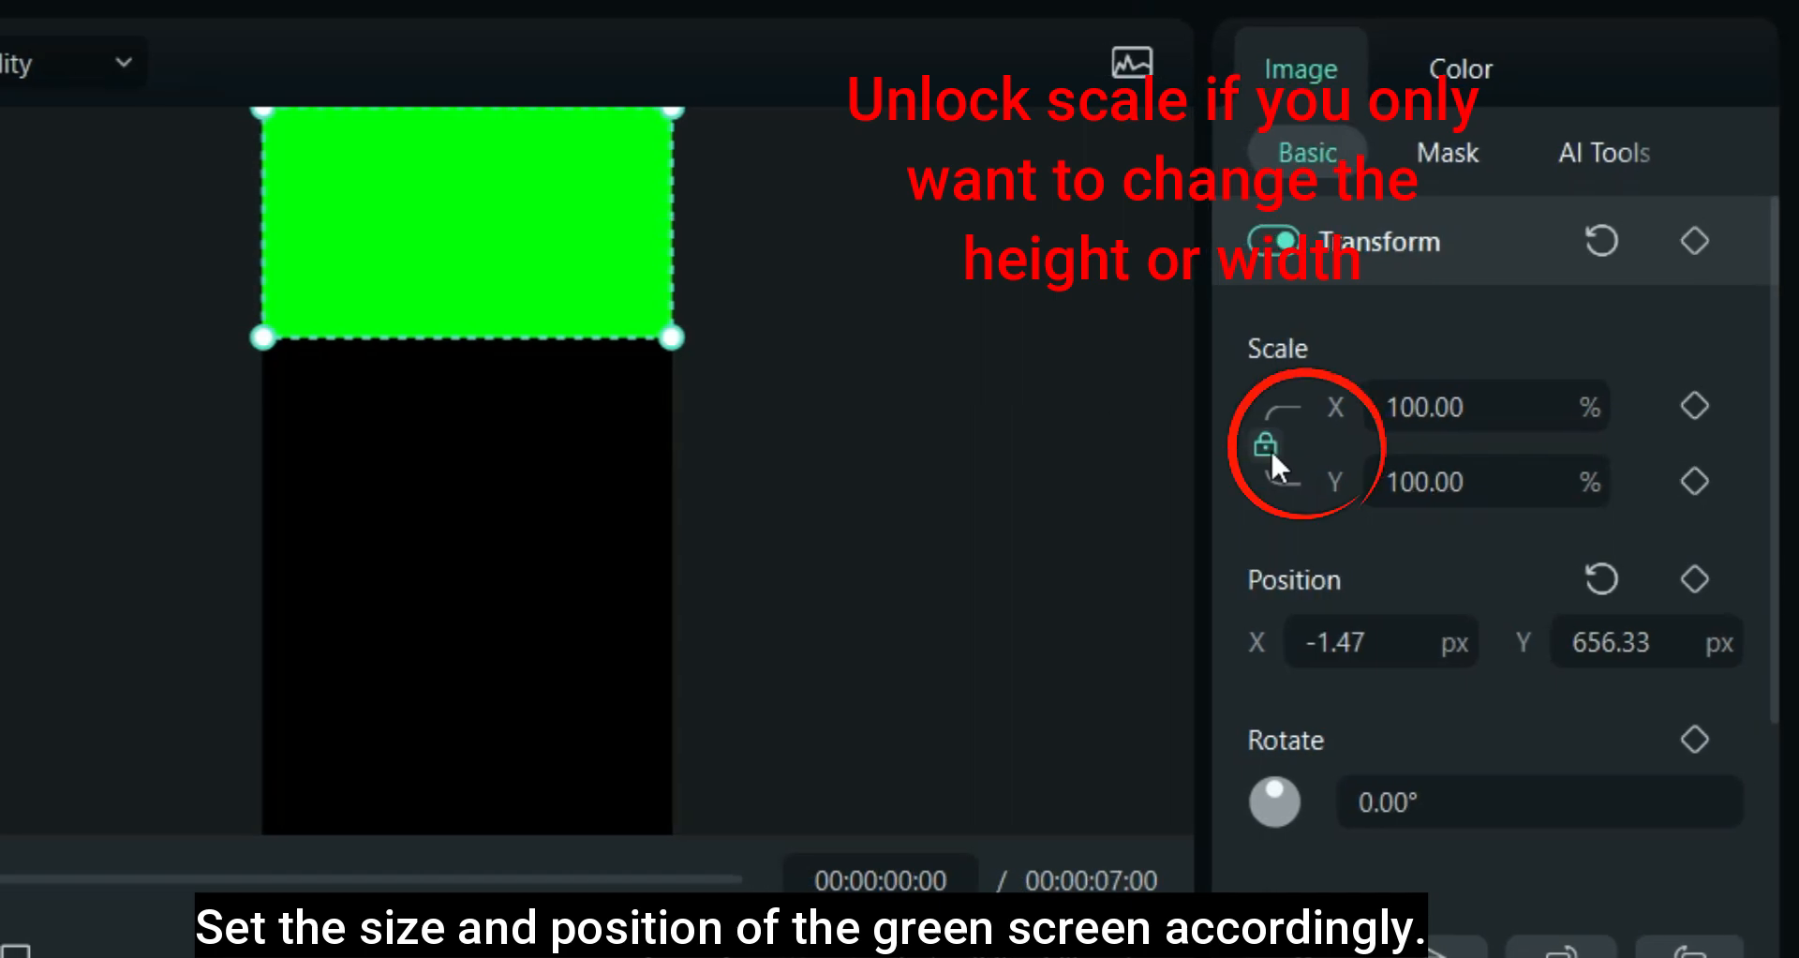
# Unlock the green solid's scale ratio, flatten it against the frame's upper edge, and set its Y scale to 50%
pyautogui.click(1271, 452)
pyautogui.moveTo(487, 336); pyautogui.dragTo(484, 225)
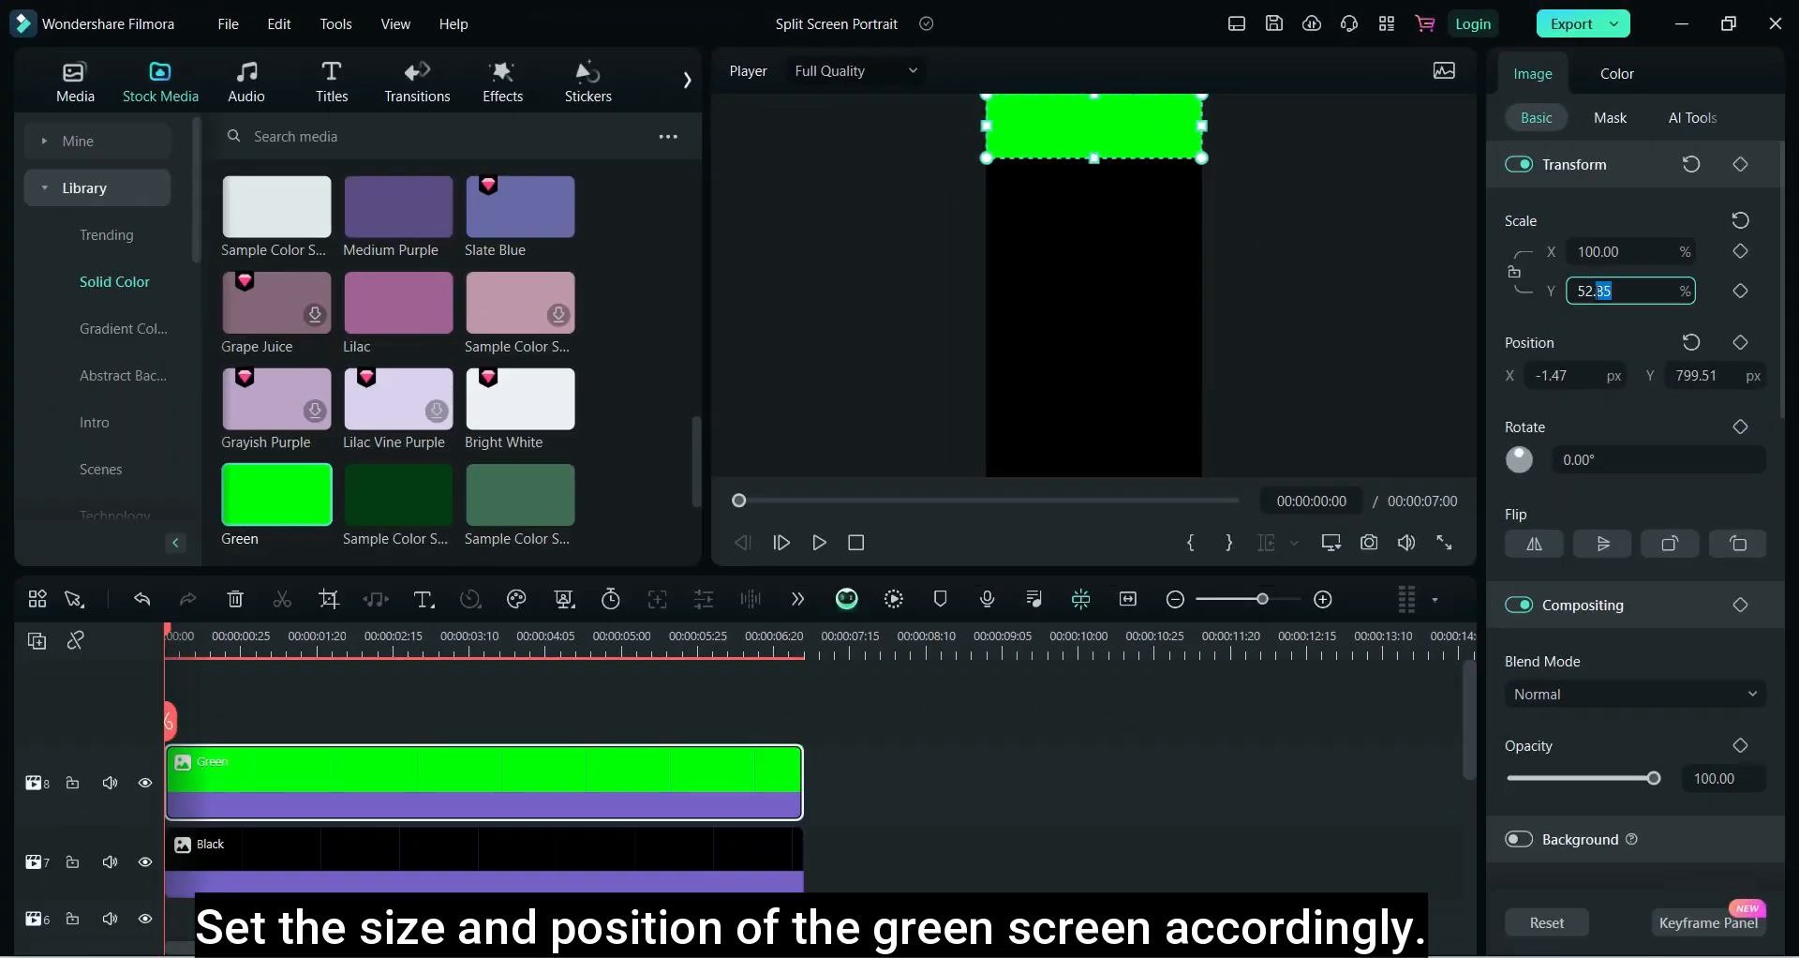
pyautogui.write('50')
pyautogui.press('Return')
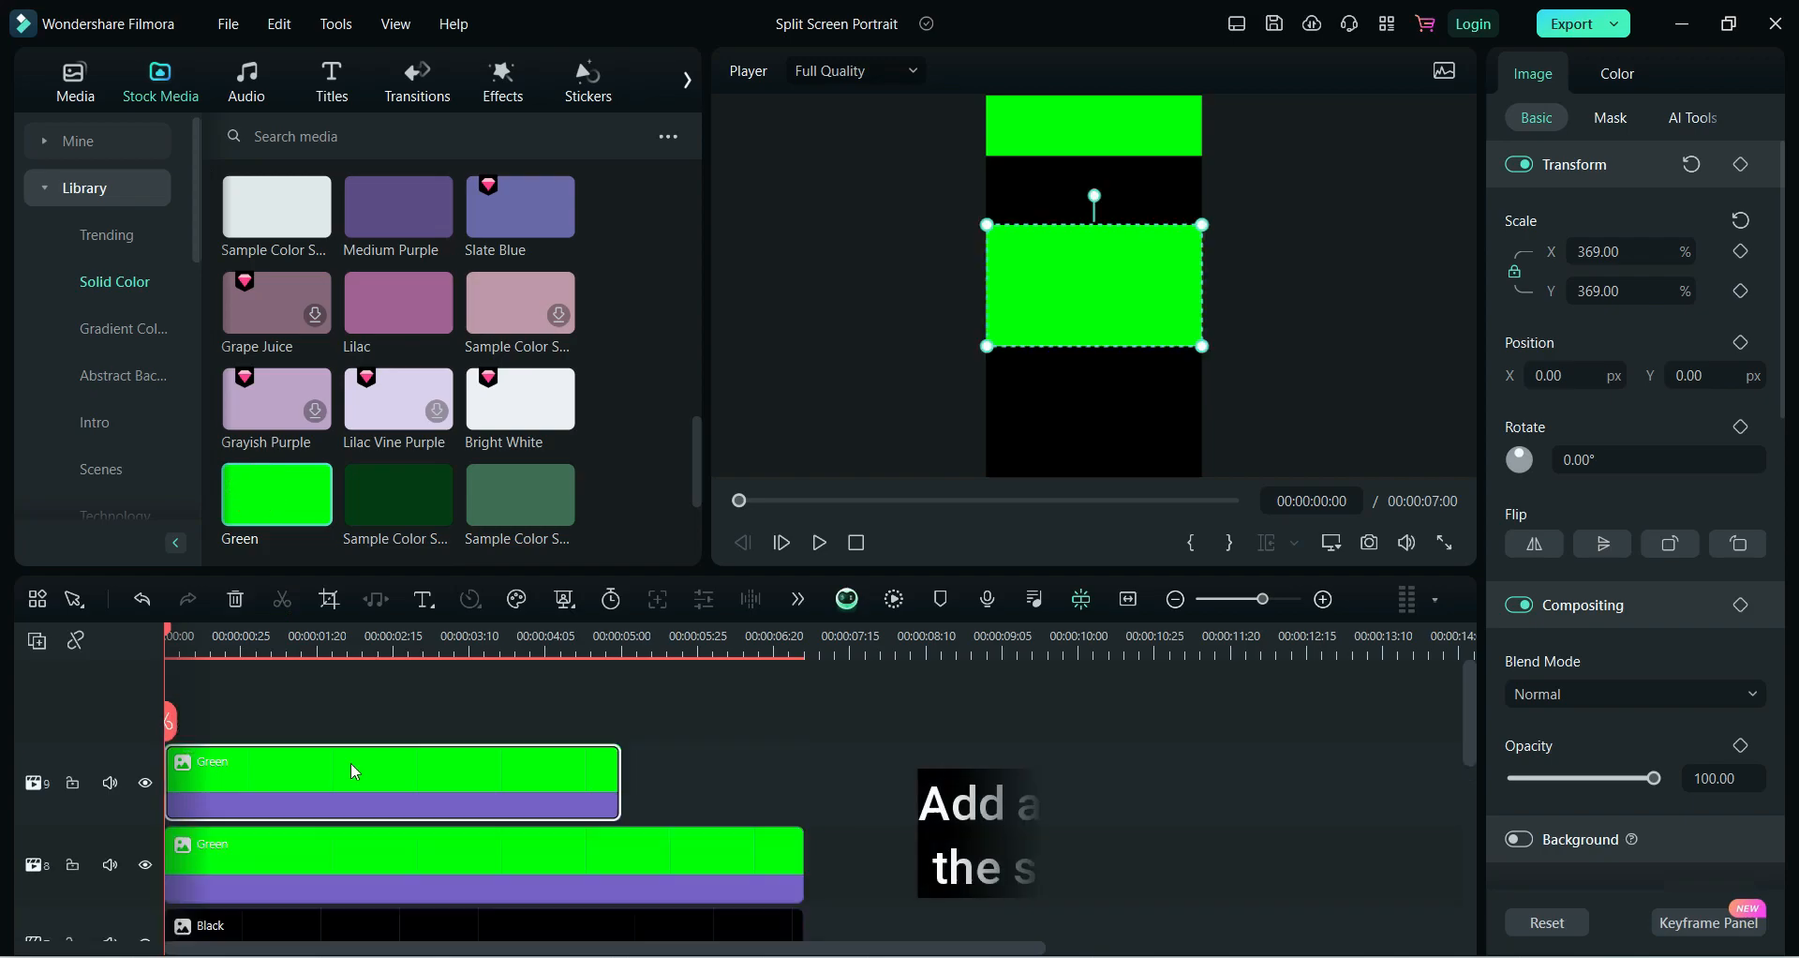
# Extend the second green clip to the length of the one below and move its block directly under the first band, about Y 341 px
pyautogui.moveTo(620, 782); pyautogui.dragTo(802, 781)
pyautogui.moveTo(1133, 274); pyautogui.dragTo(1125, 227)
pyautogui.click(1338, 281)
pyautogui.click(1134, 240)
pyautogui.press('Up')
pyautogui.press('Up')
pyautogui.press('Up')
pyautogui.press('Up')
pyautogui.press('Up')
pyautogui.press('Up')
pyautogui.press('Up')
pyautogui.press('Up')
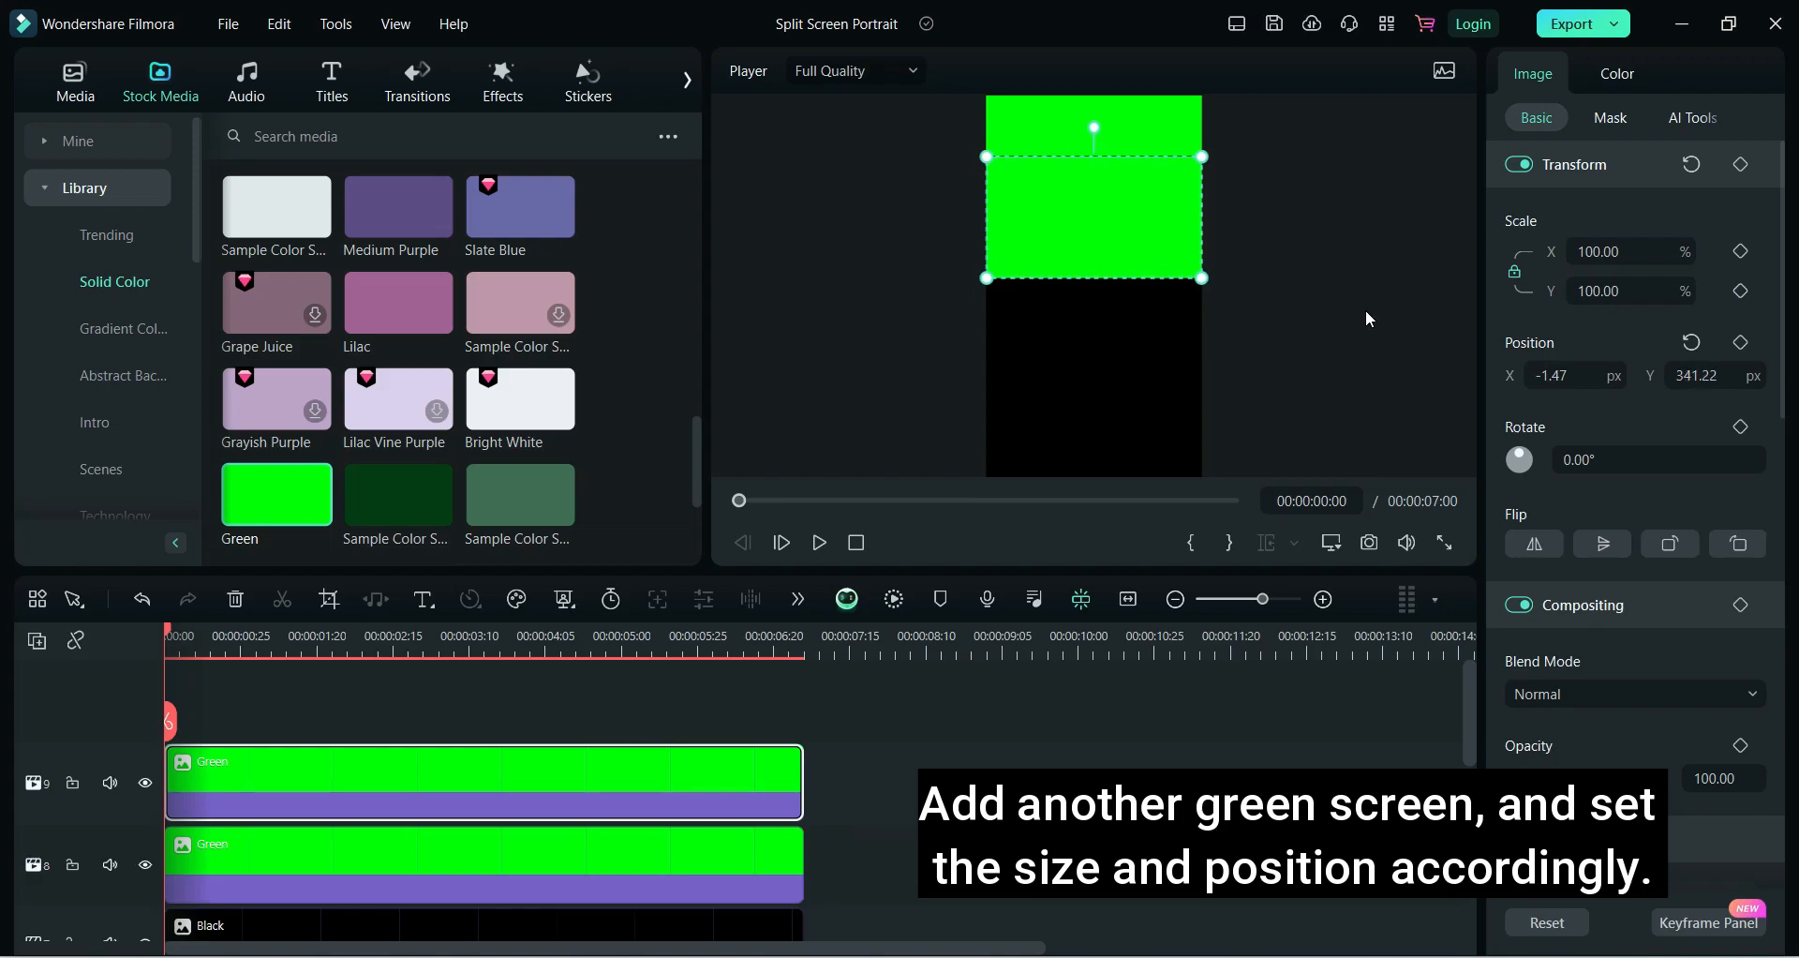
# Fine-tune the second green block's Y position to about 327 px, leaving a thin black gap beneath the first band
pyautogui.click(1364, 310)
pyautogui.click(1134, 240)
pyautogui.click(1386, 262)
pyautogui.click(1196, 247)
pyautogui.press('Up')
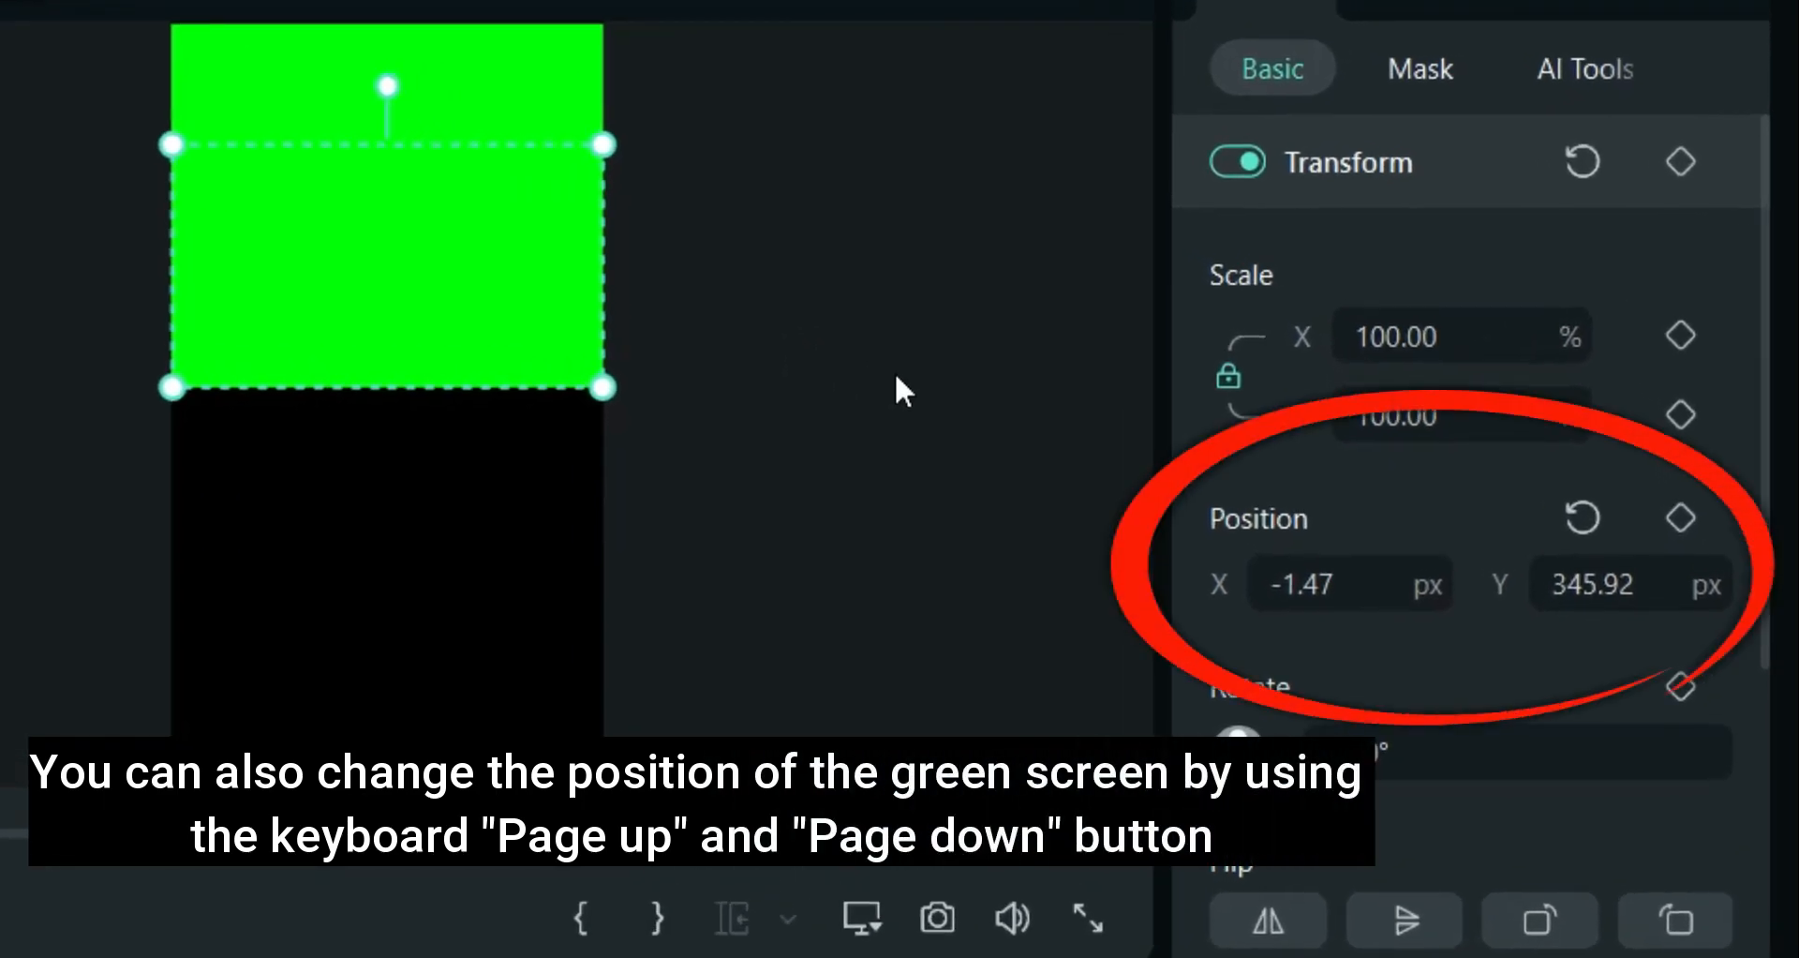
pyautogui.press('Down')
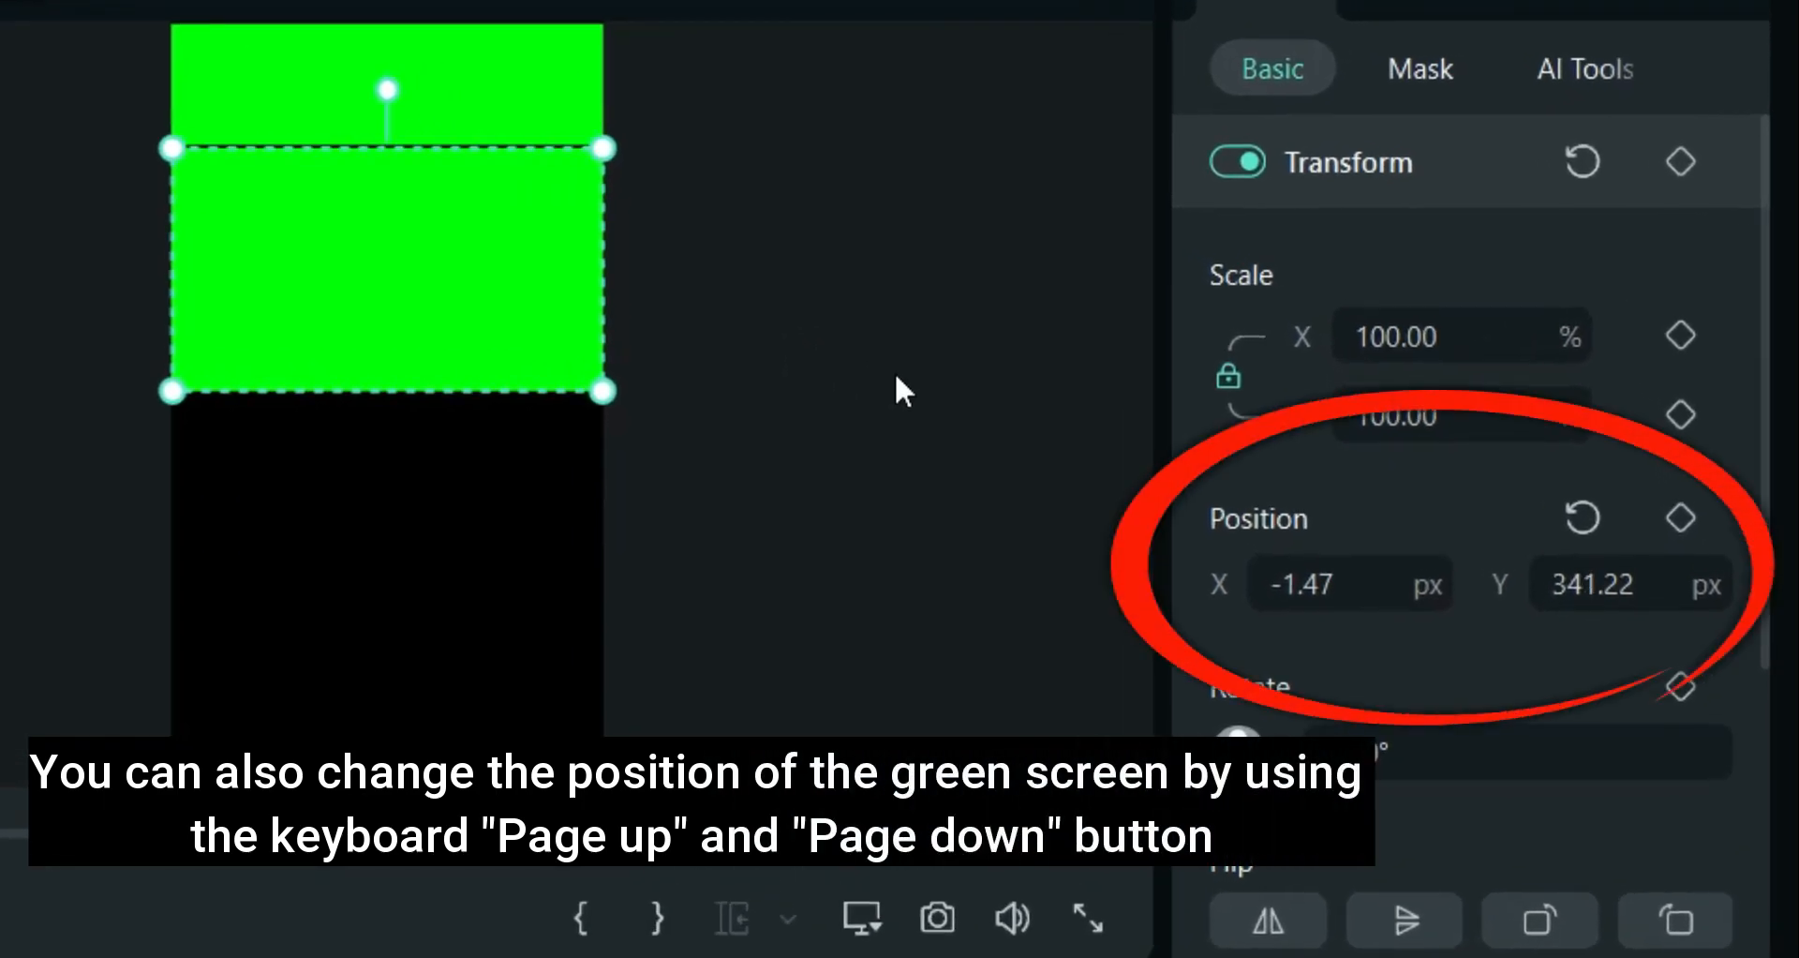
pyautogui.press('pagedown')
pyautogui.press('pagedown')
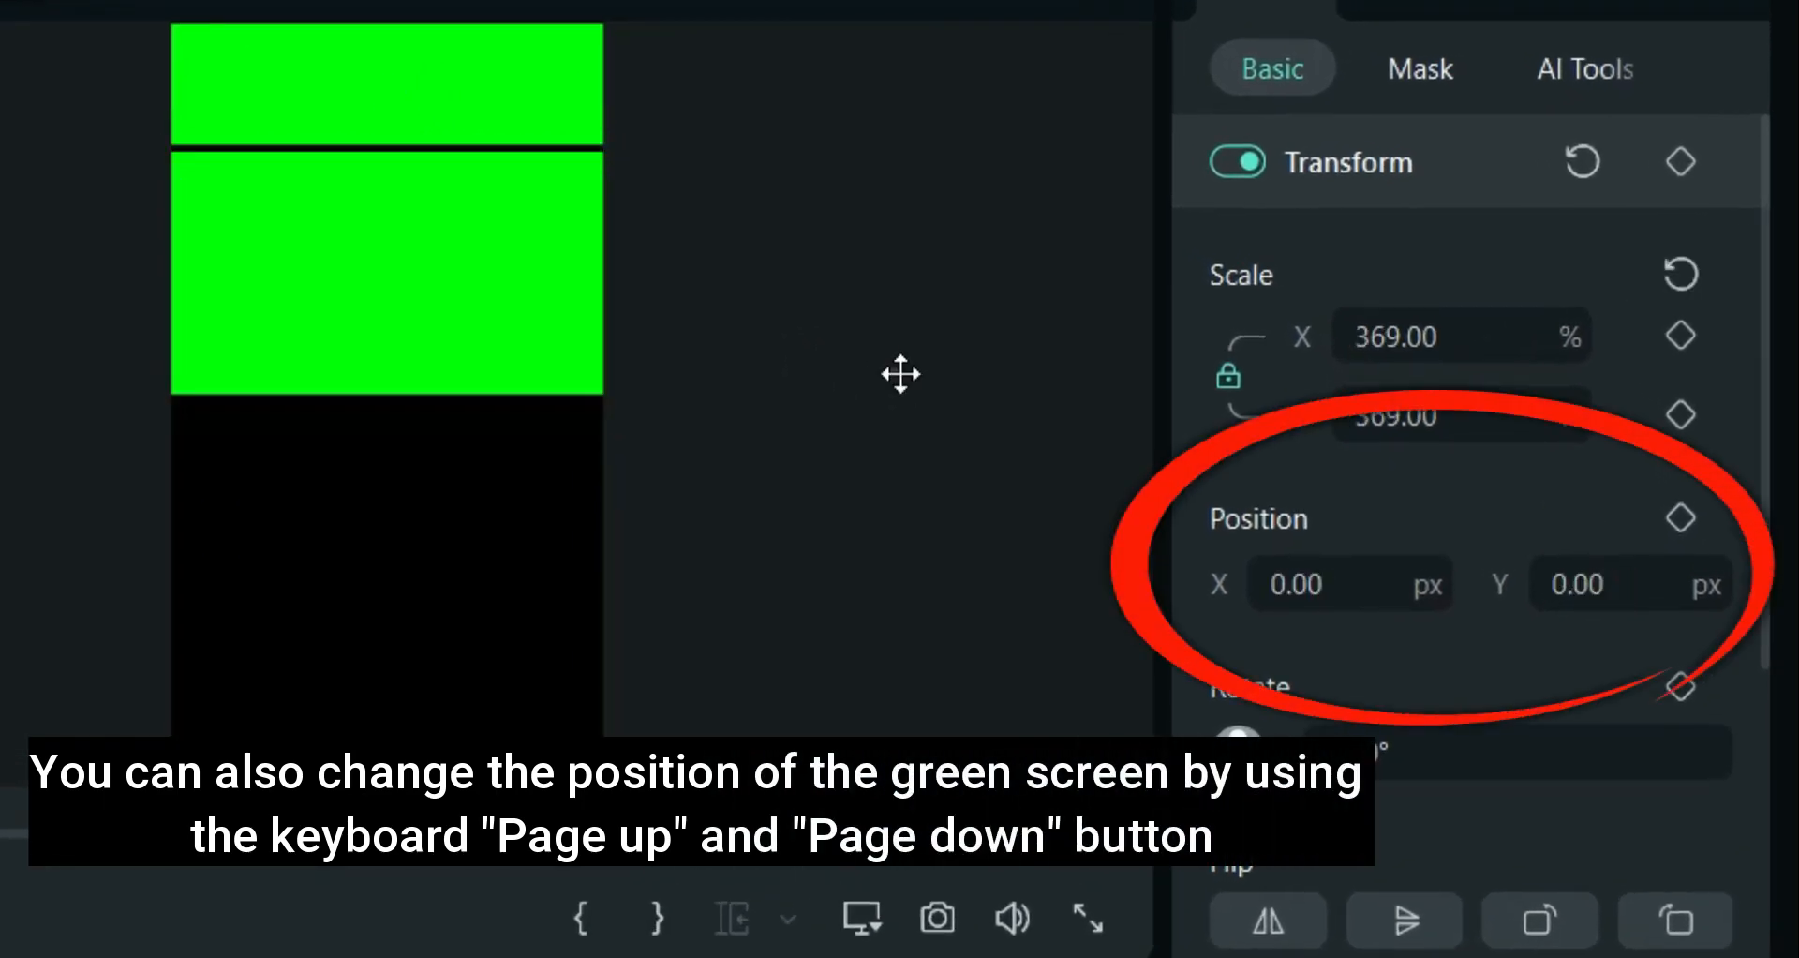
pyautogui.click(896, 374)
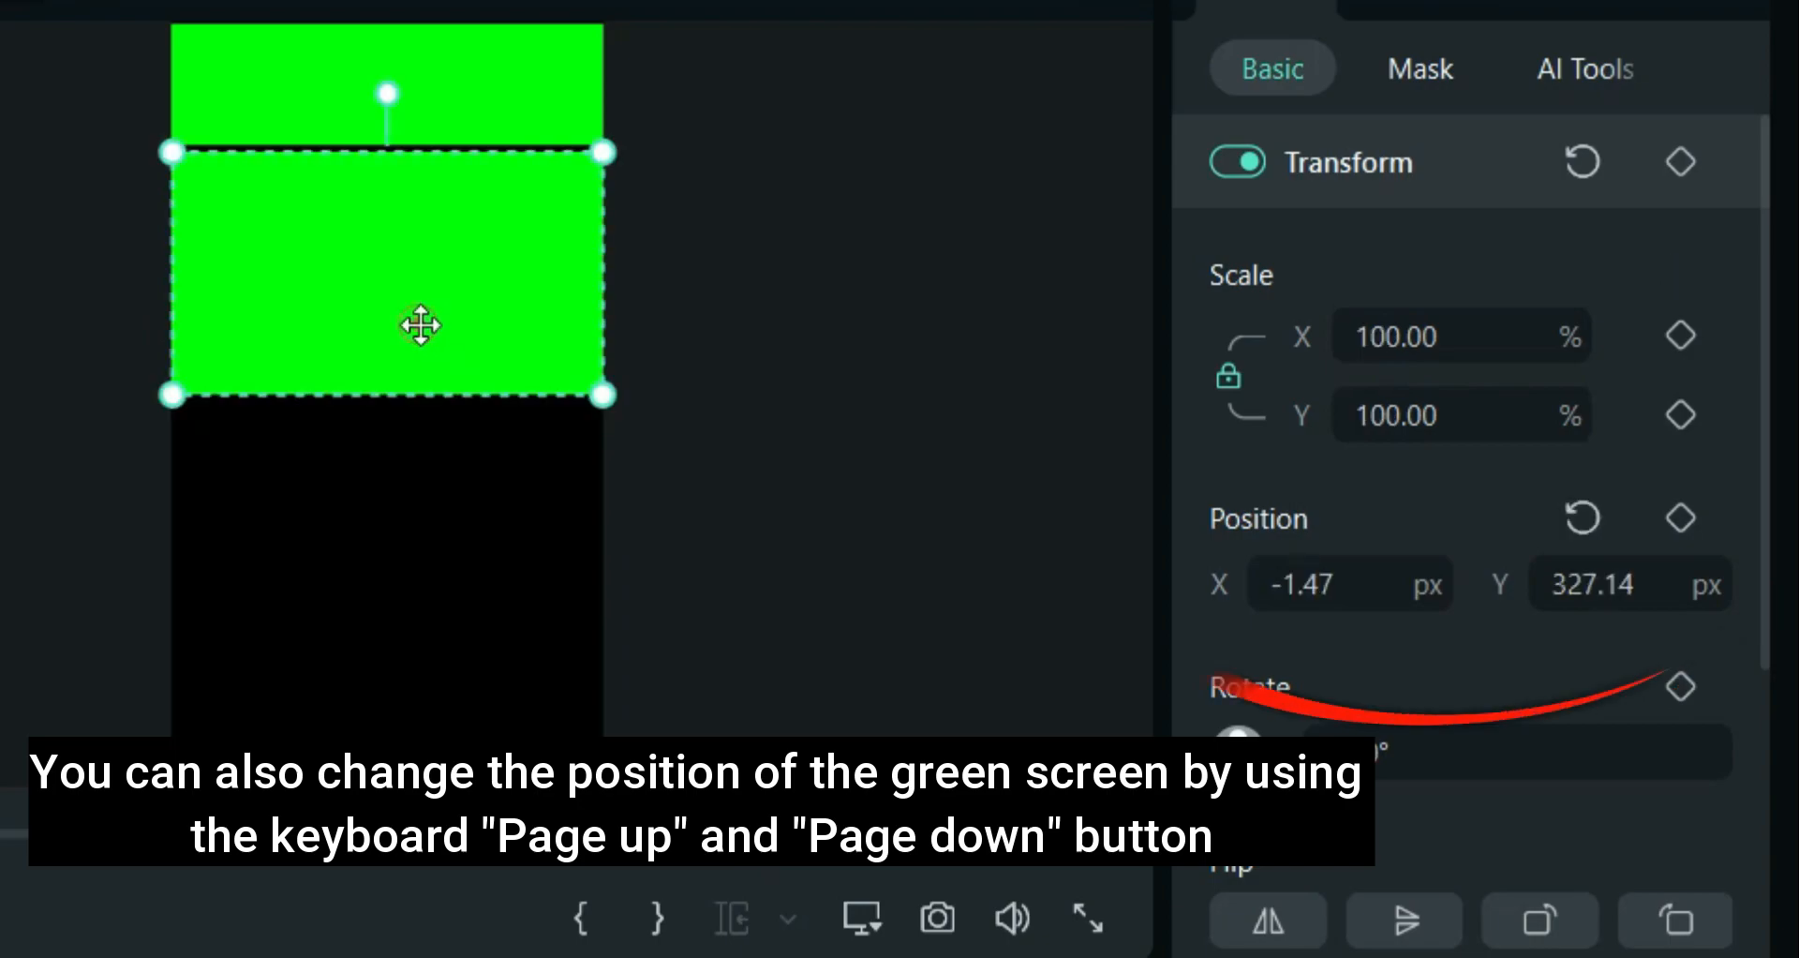
pyautogui.click(418, 321)
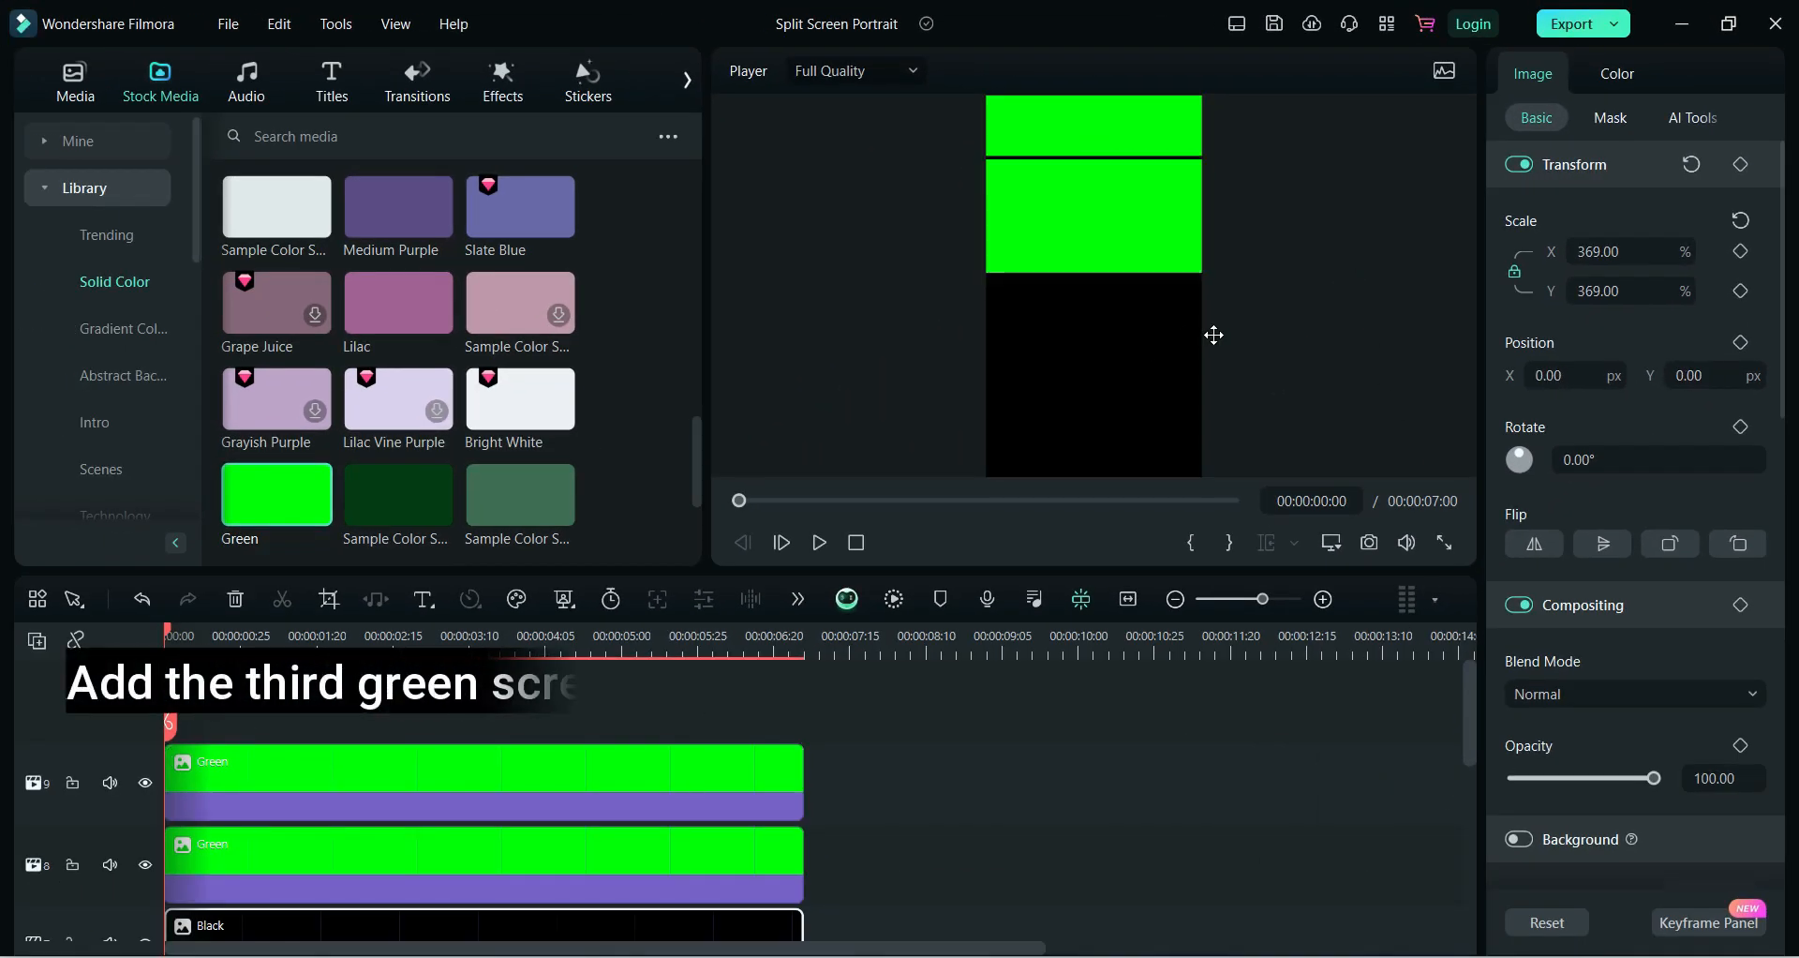
pyautogui.click(1236, 335)
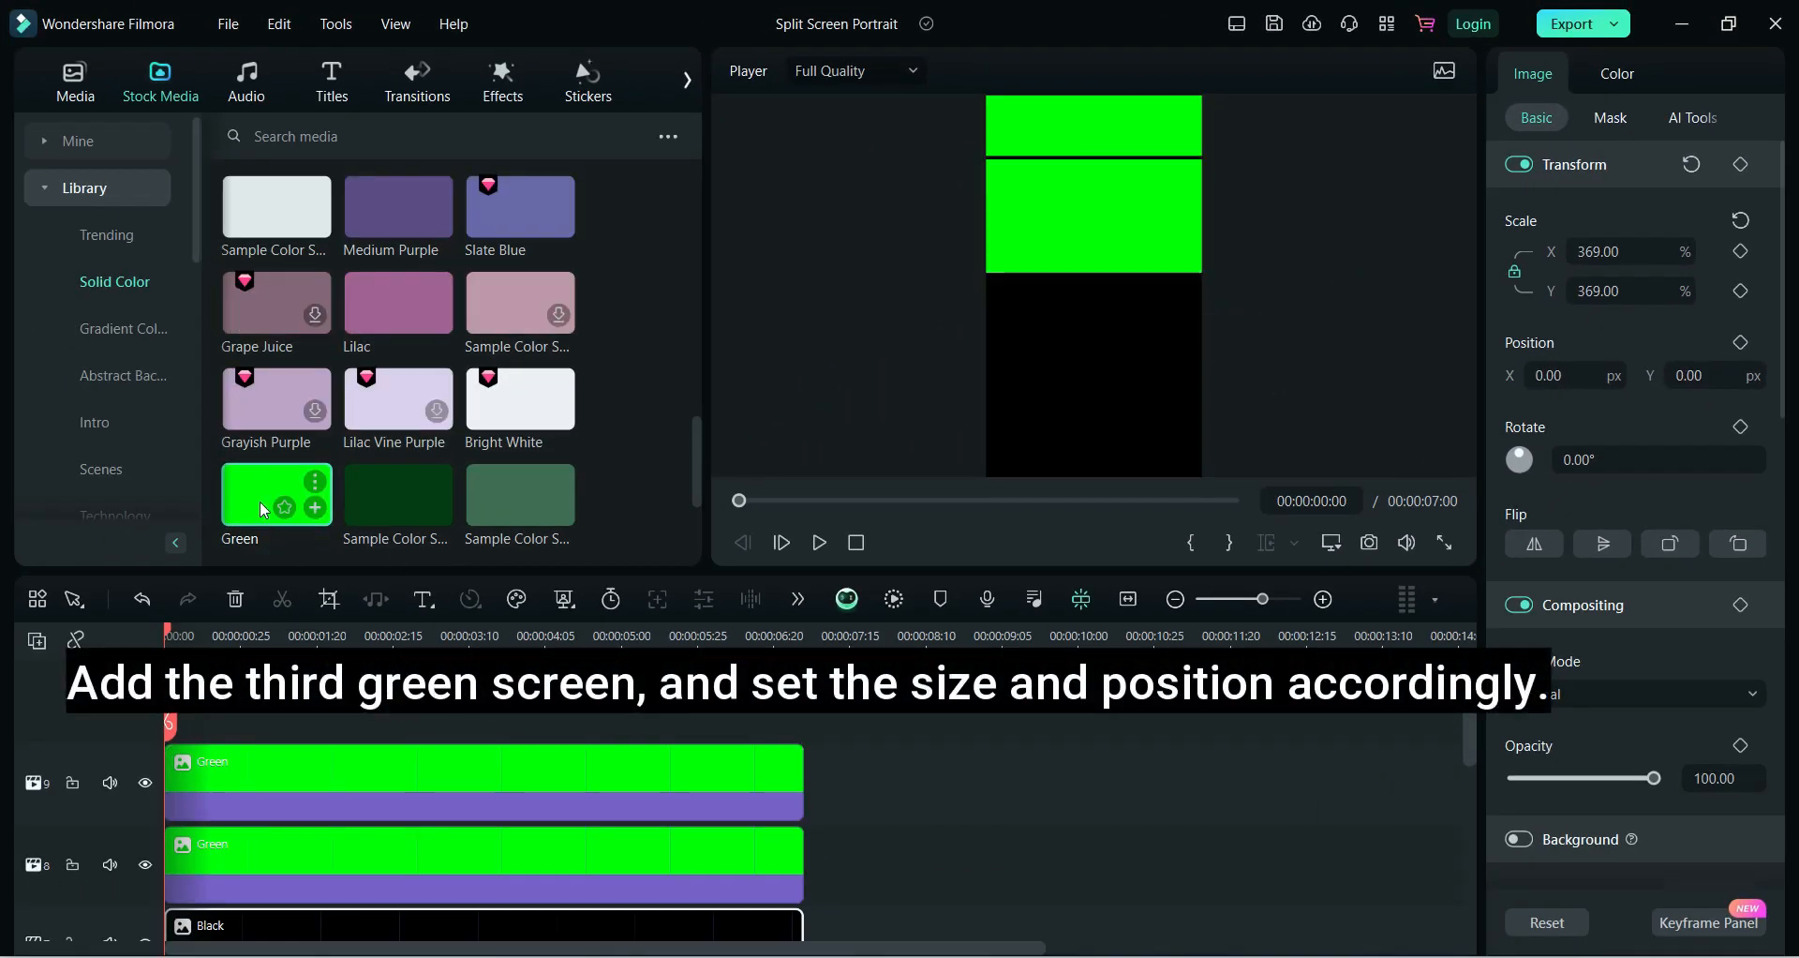
# Add a third Green solid on a new track above the others and extend it to match their length
pyautogui.moveTo(255, 497); pyautogui.dragTo(211, 731)
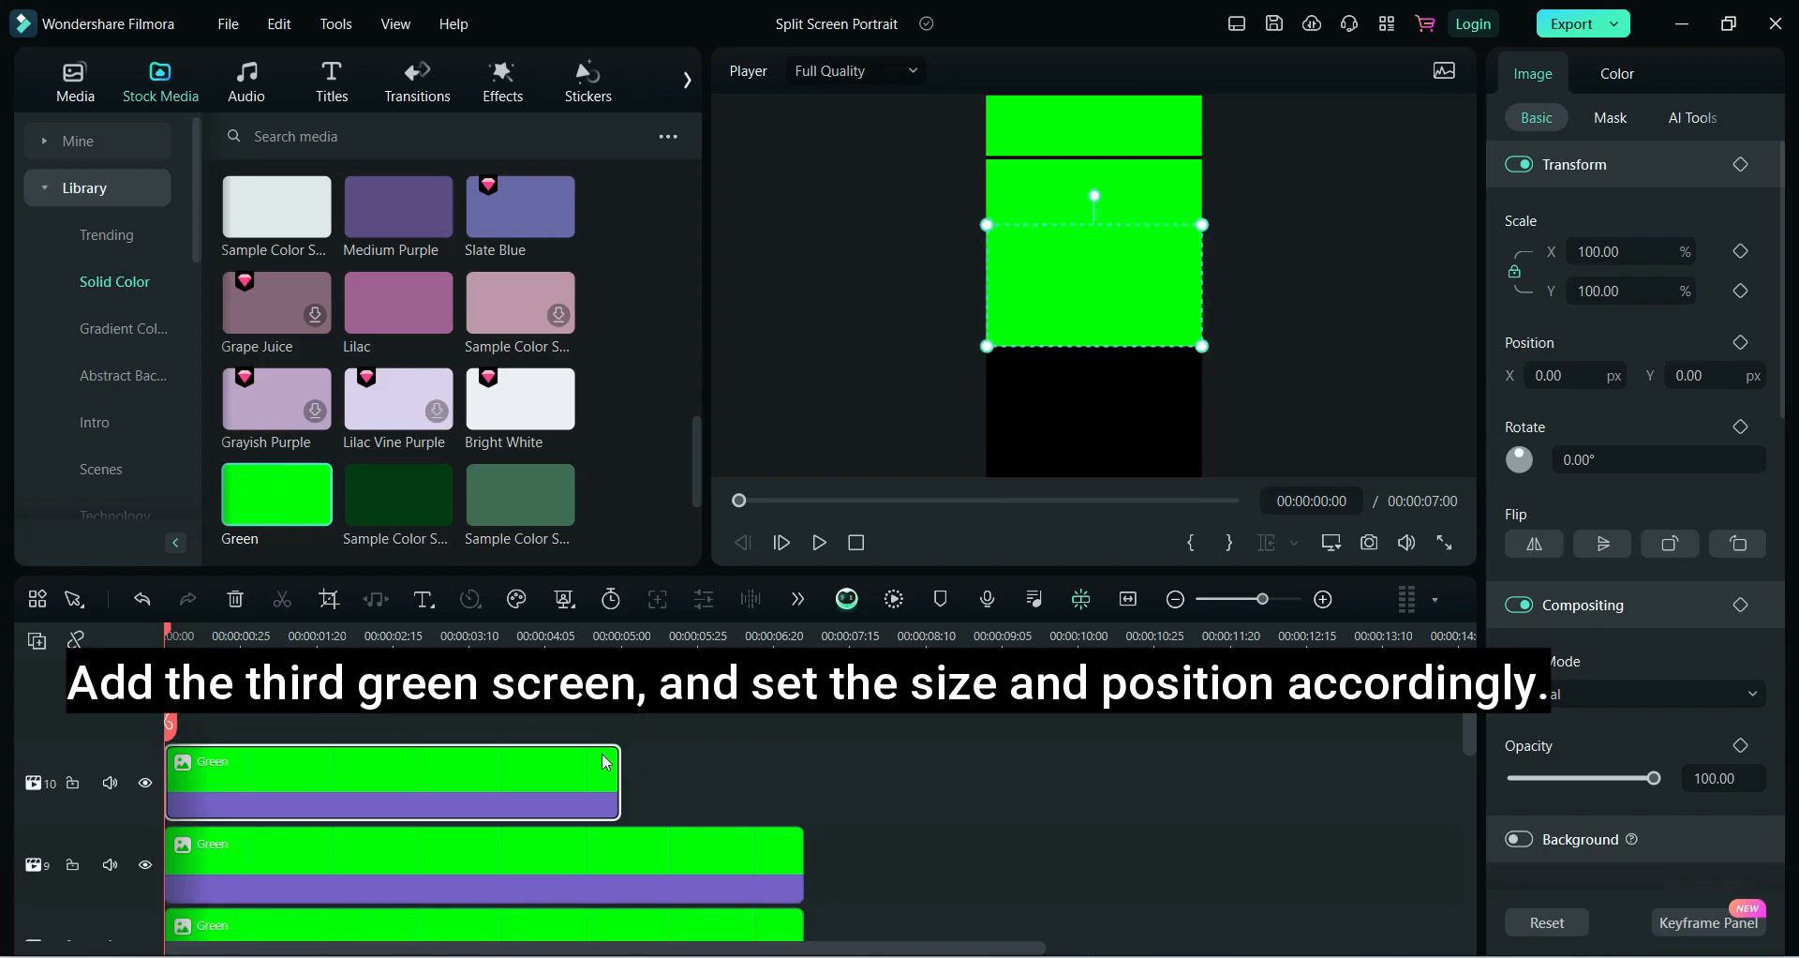
pyautogui.moveTo(622, 772); pyautogui.dragTo(804, 774)
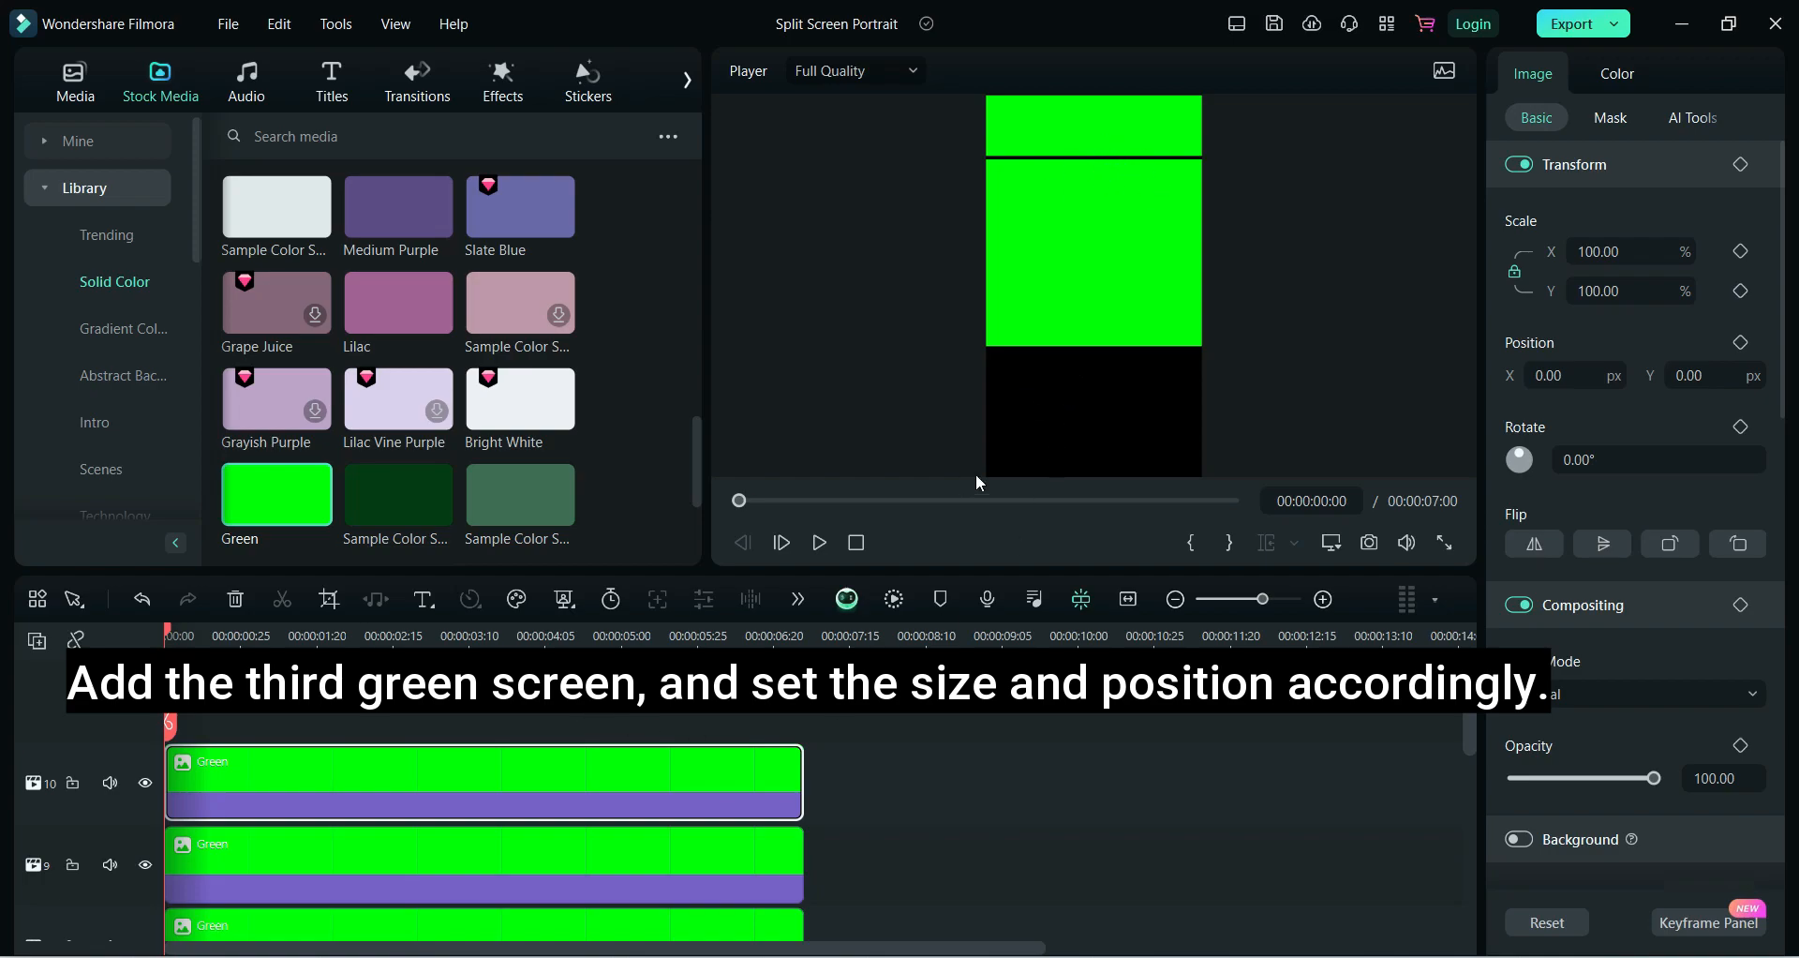
pyautogui.click(1059, 276)
# Unlock the third green block's scale ratio, reduce its Y scale to 50%, and place it directly under the second block, about Y -86 px
pyautogui.click(1516, 272)
pyautogui.moveTo(1094, 225); pyautogui.dragTo(1096, 285)
pyautogui.moveTo(1698, 376); pyautogui.dragTo(0, 449)
pyautogui.click(1285, 351)
pyautogui.click(1161, 316)
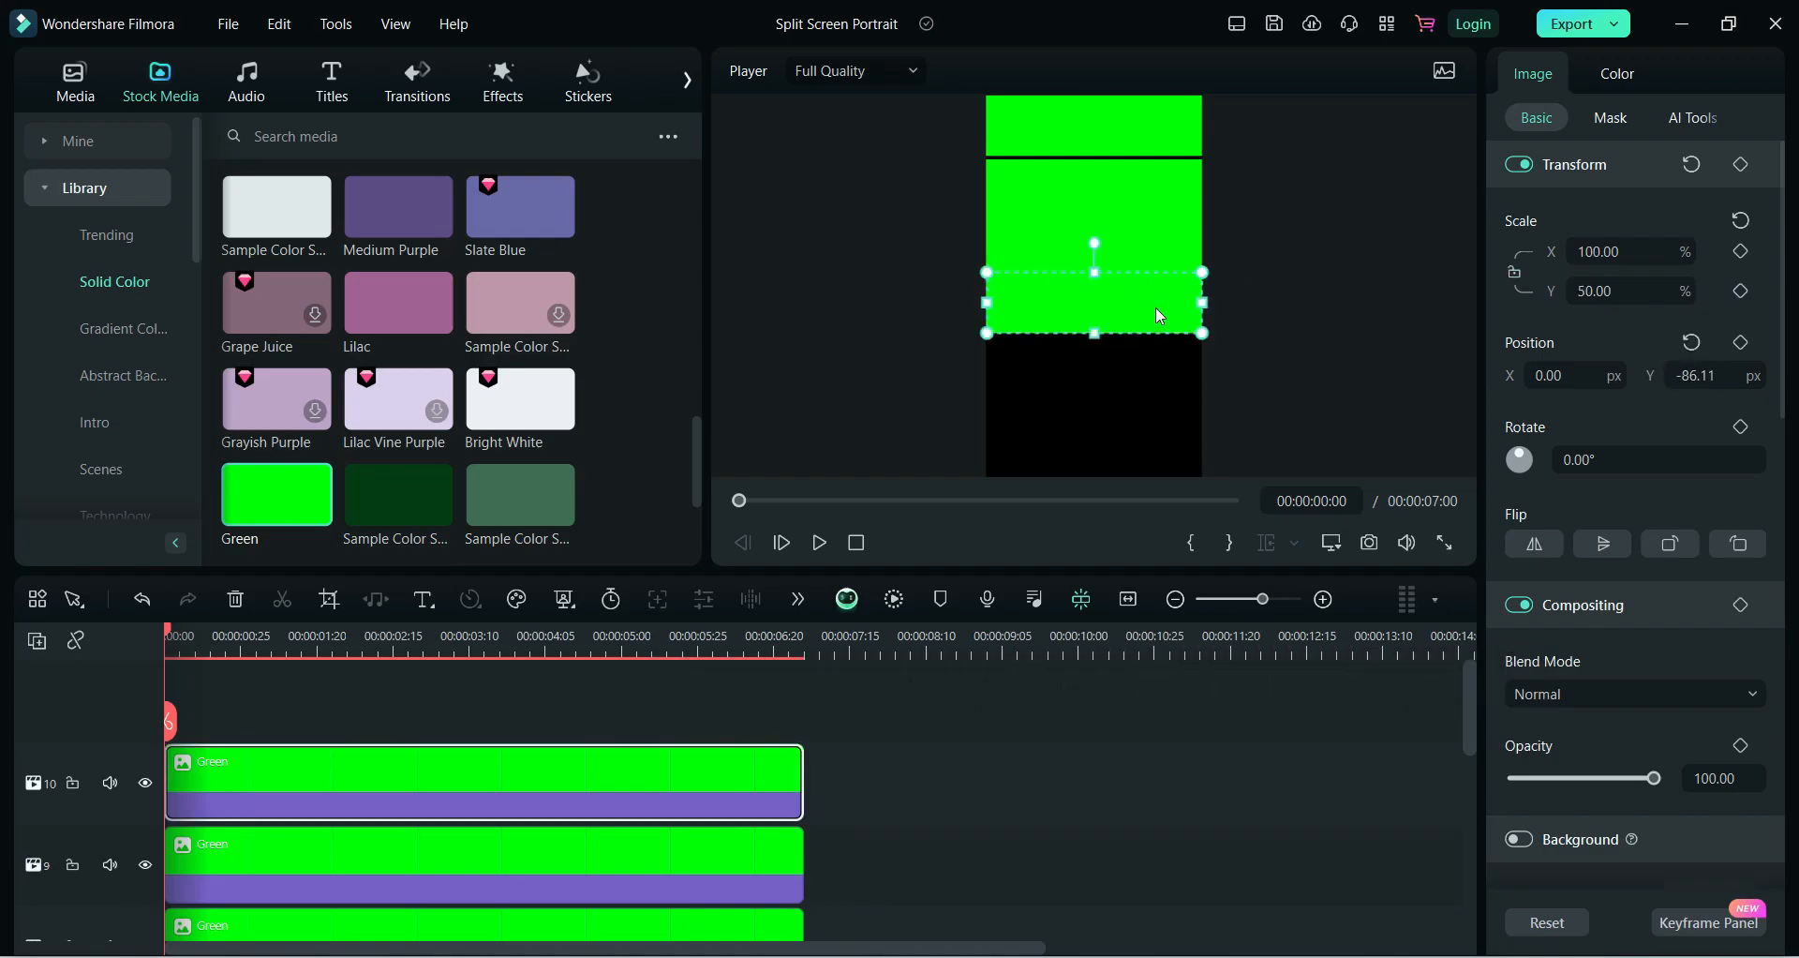
# Nudge the third green block down to Y -100.20 px to leave a thin black gap above it
pyautogui.press('Down')
pyautogui.press('Down')
pyautogui.press('Down')
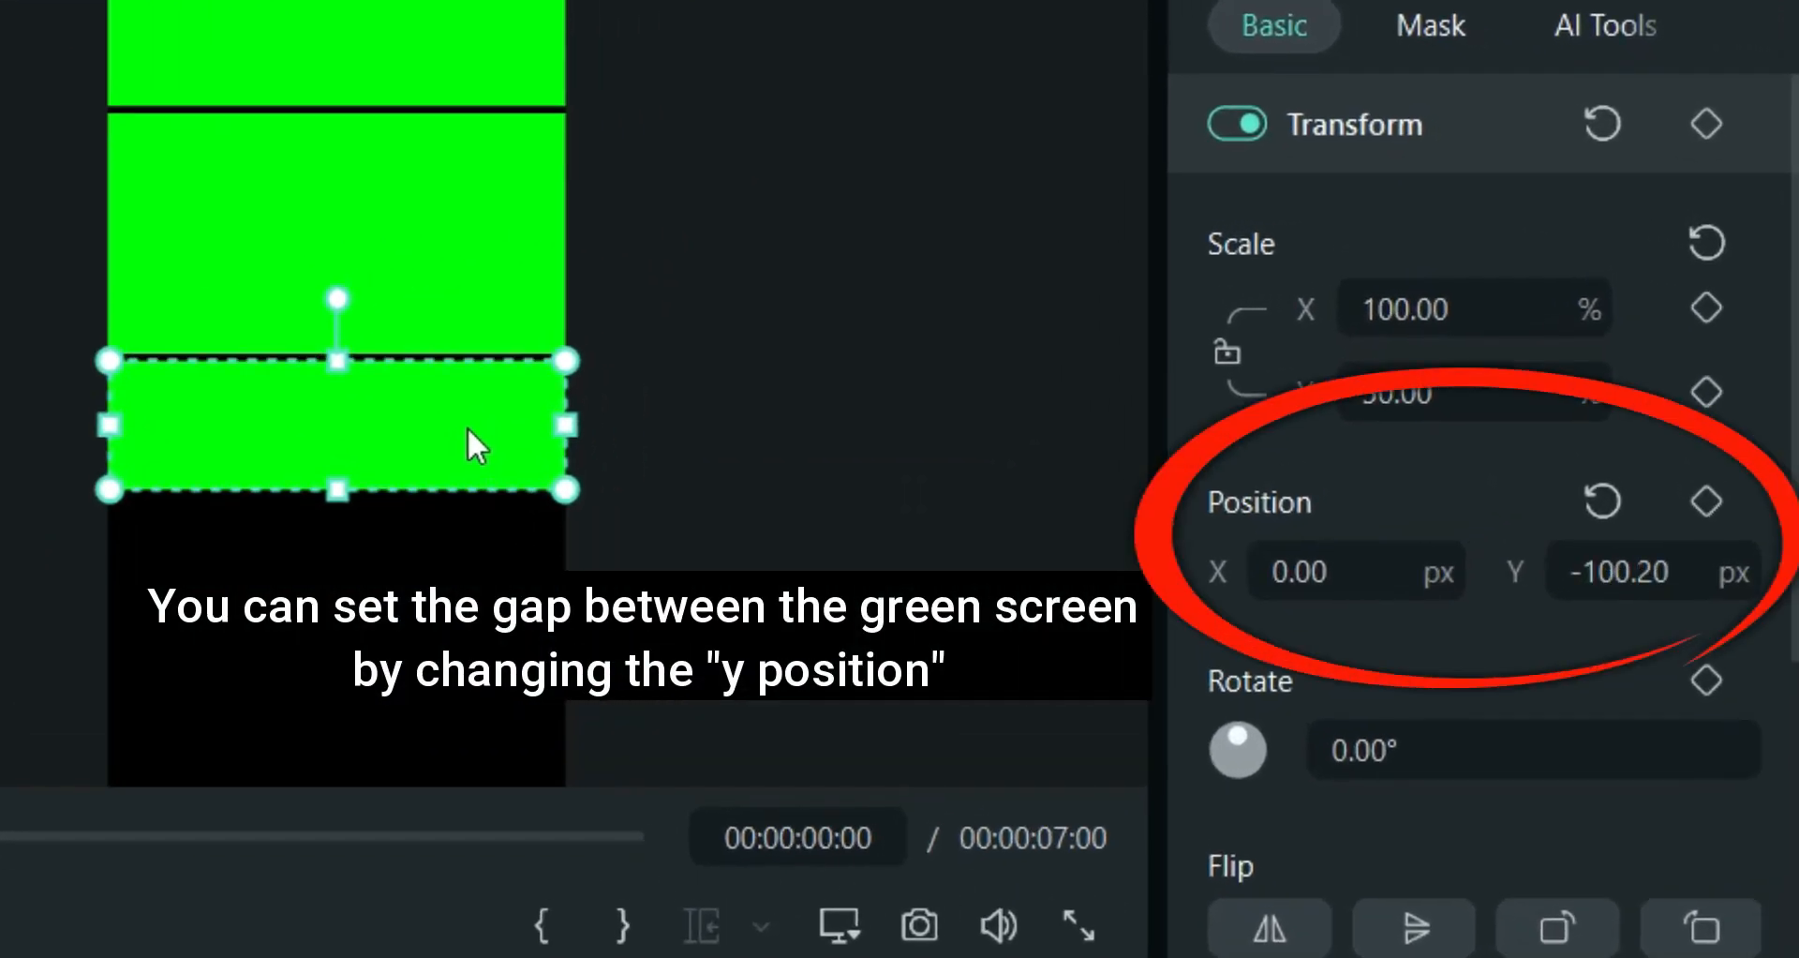
pyautogui.click(749, 432)
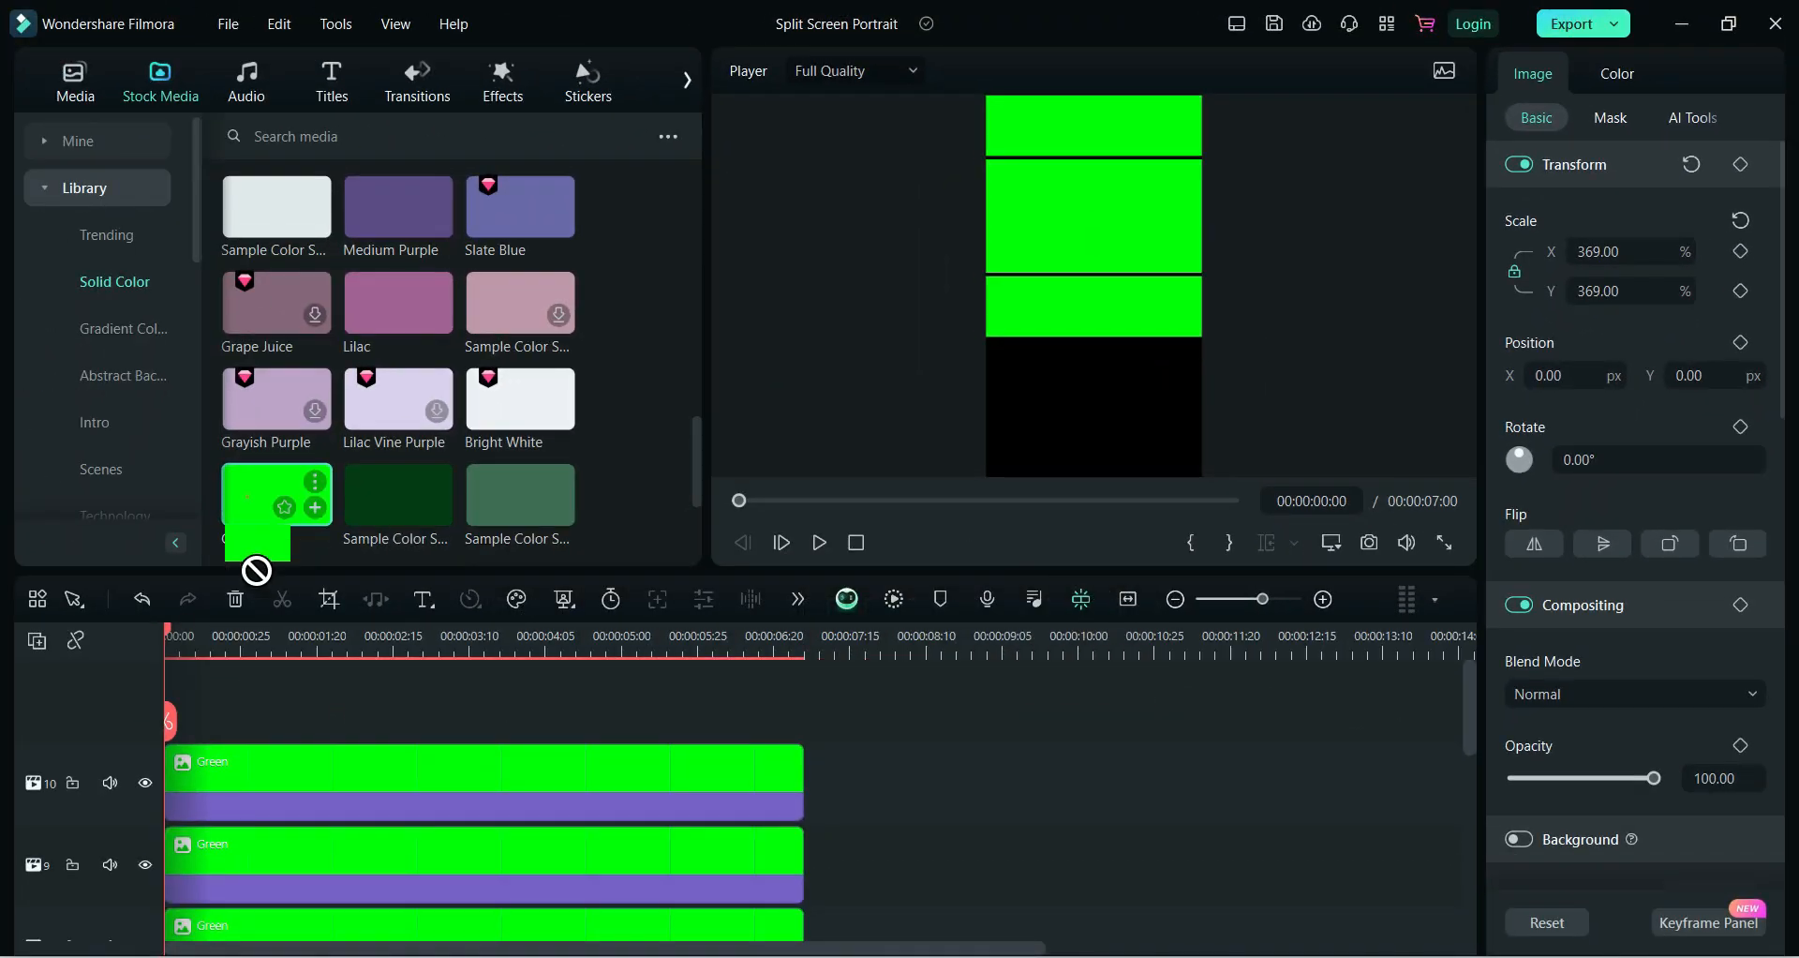
# Add a fourth Green solid matching the other clips' length, unlock its scale ratio, and set its Y scale to 50%
pyautogui.moveTo(804, 777)
pyautogui.mouseDown()
pyautogui.moveTo(623, 778)
pyautogui.moveTo(804, 777)
pyautogui.mouseUp()
pyautogui.click(1082, 307)
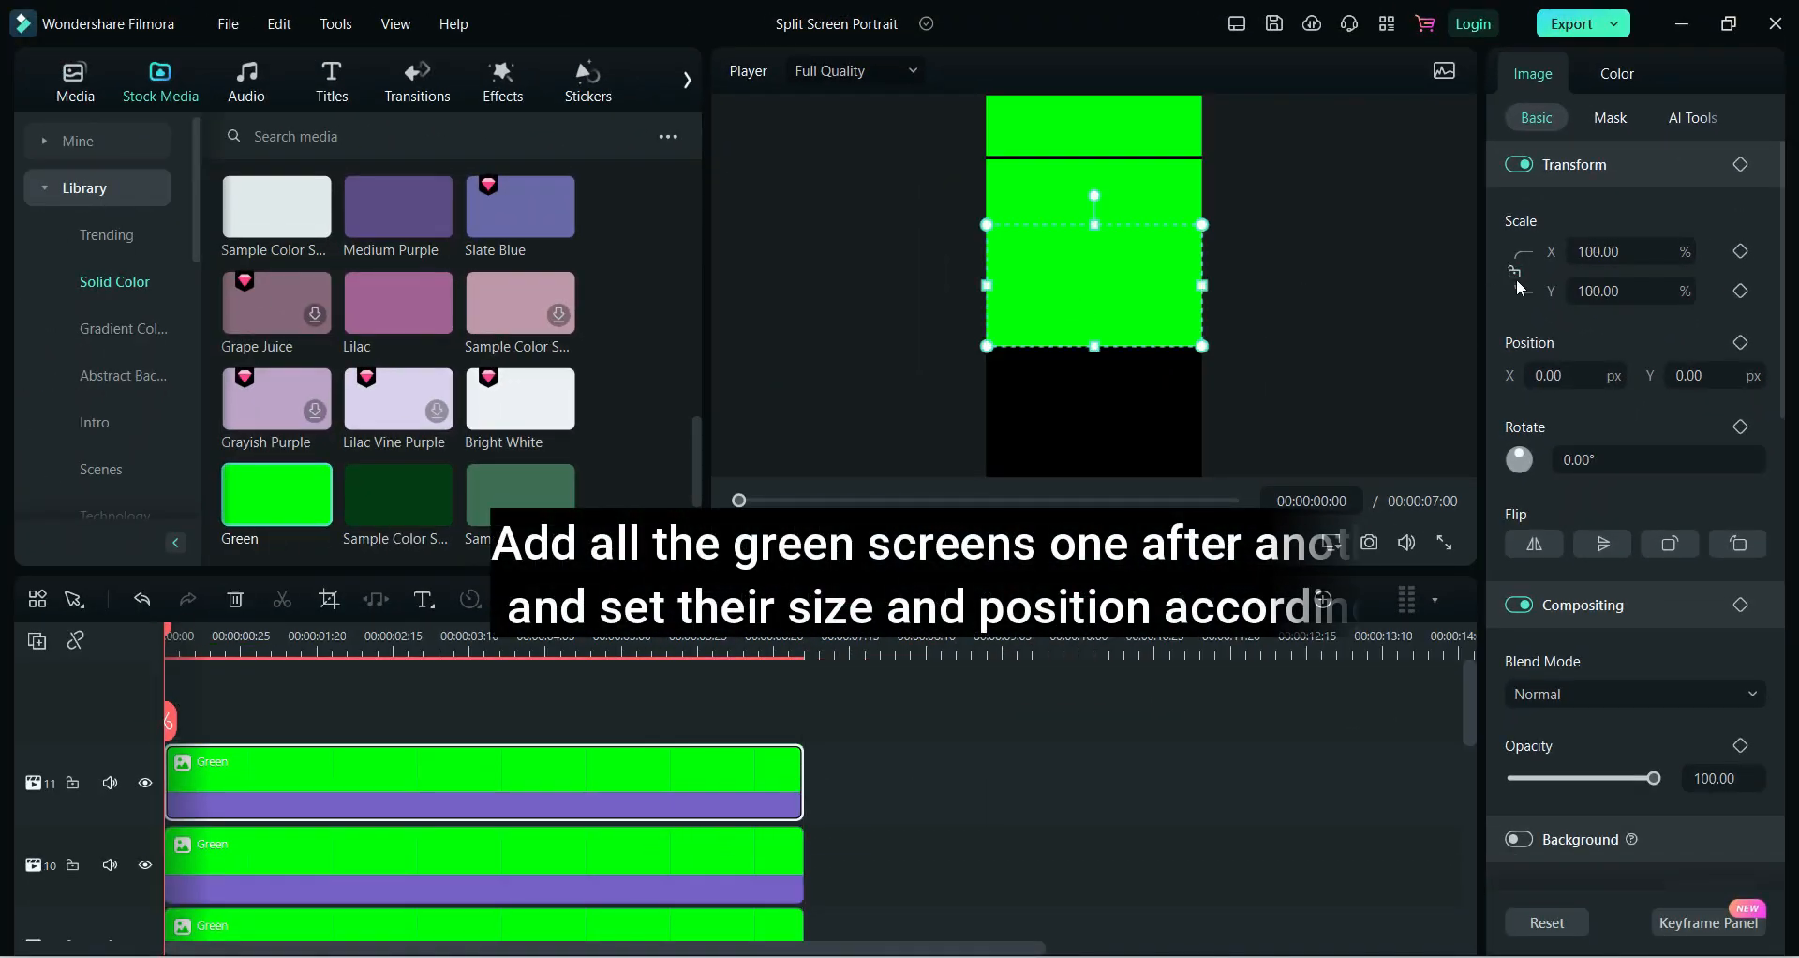
pyautogui.click(1515, 273)
pyautogui.click(1599, 292)
pyautogui.write('50')
pyautogui.press('Return')
# Move the fourth green block below the third with a thin gap and narrow it to about a third of the frame's width, along the left edge
pyautogui.moveTo(1100, 286); pyautogui.dragTo(1095, 416)
pyautogui.click(1294, 386)
pyautogui.click(1193, 815)
pyautogui.click(1096, 383)
pyautogui.click(1306, 386)
pyautogui.click(1096, 382)
pyautogui.moveTo(1202, 378); pyautogui.dragTo(1055, 377)
pyautogui.click(1298, 394)
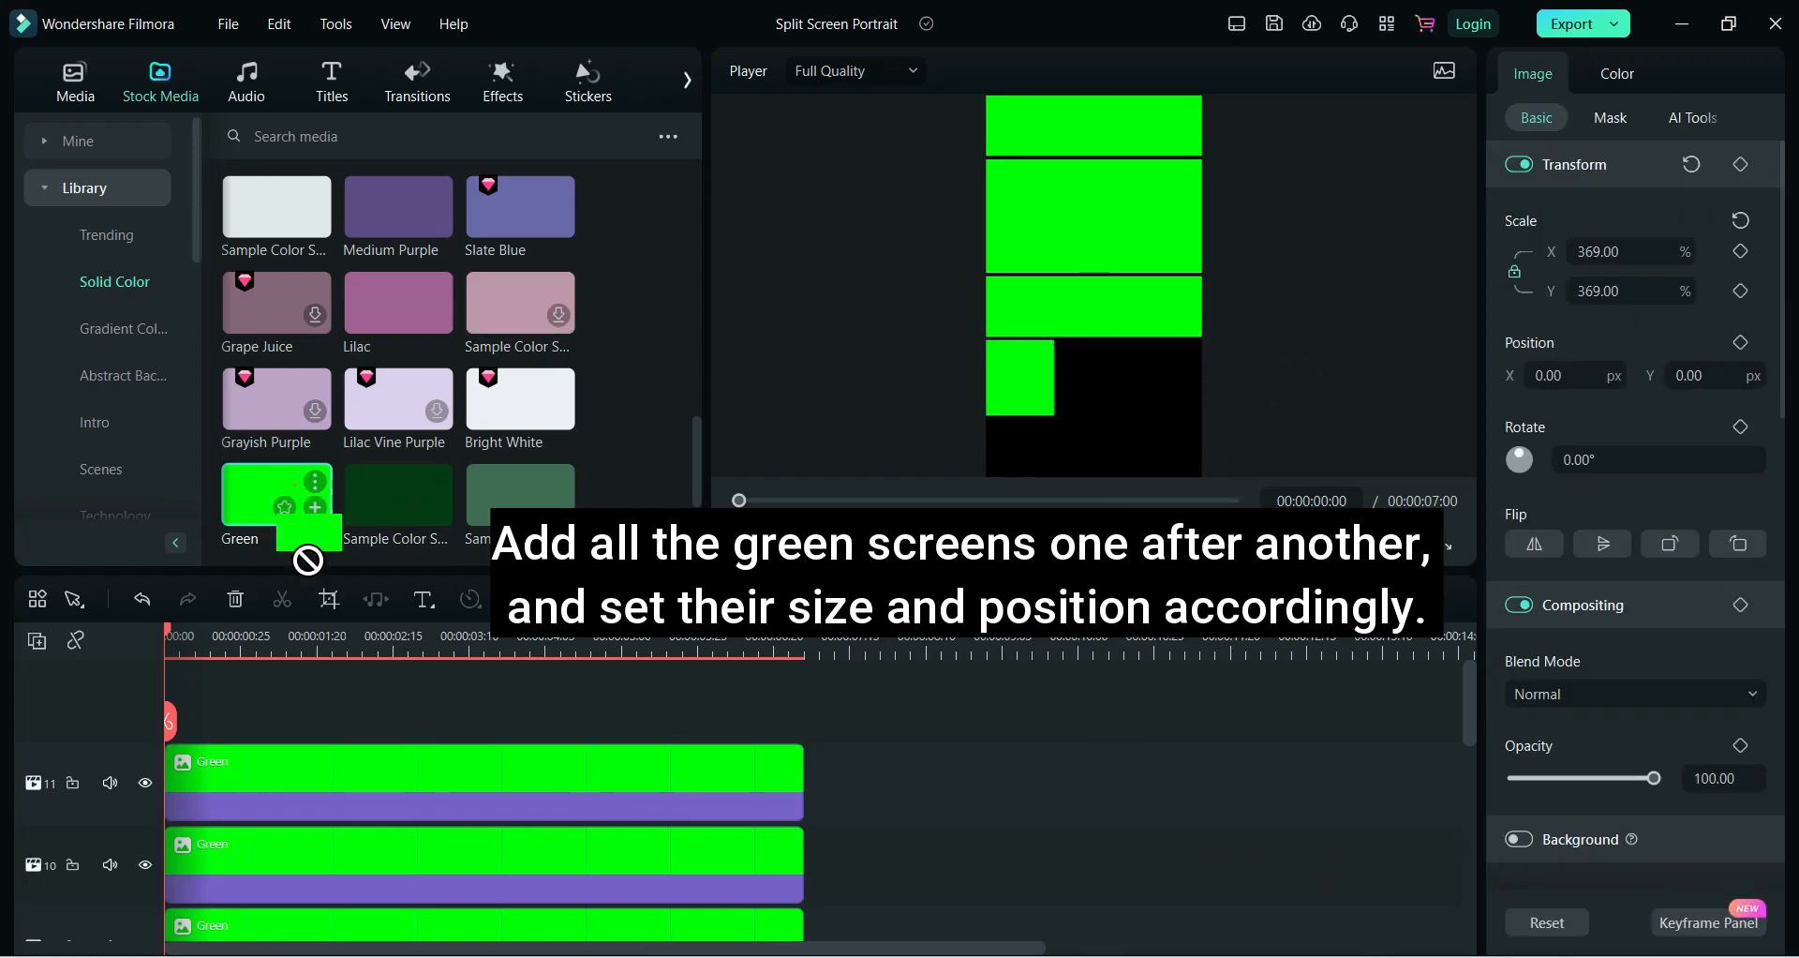
# Add a fifth Green solid of matching length and fit it into the space beside the narrow fourth block at about 62% Y scale
pyautogui.moveTo(308, 559); pyautogui.dragTo(211, 740)
pyautogui.moveTo(623, 781); pyautogui.dragTo(801, 781)
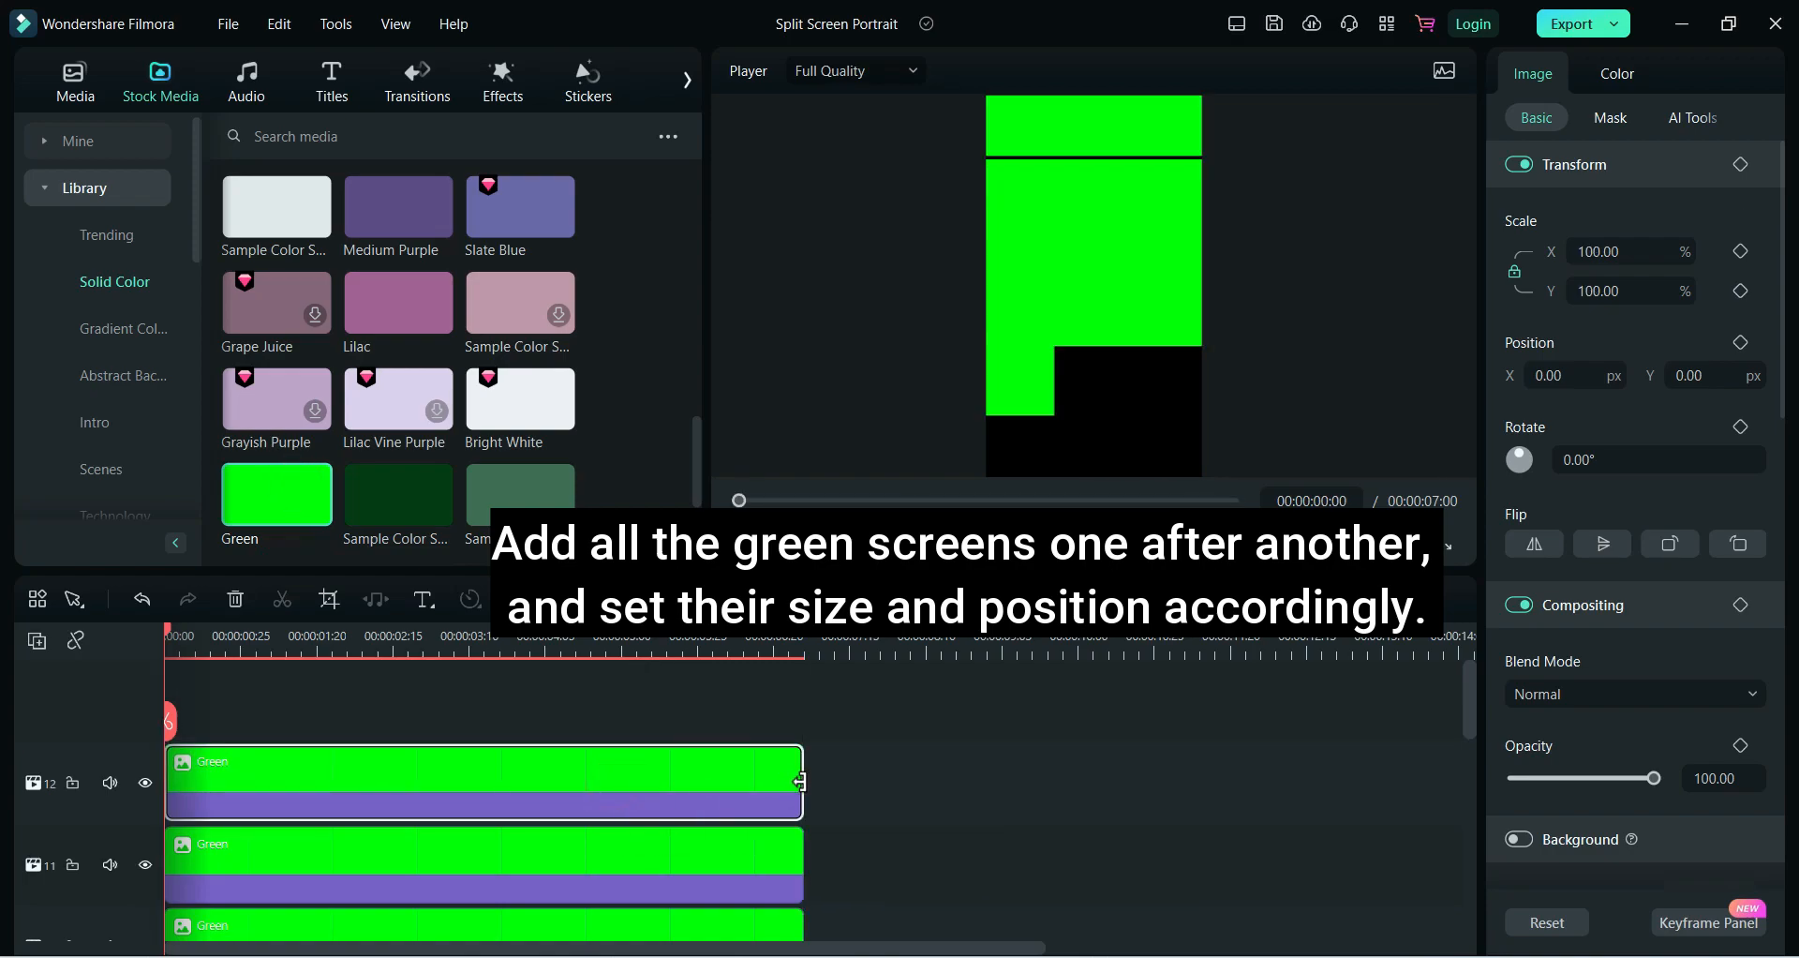
pyautogui.moveTo(1141, 288); pyautogui.dragTo(1214, 403)
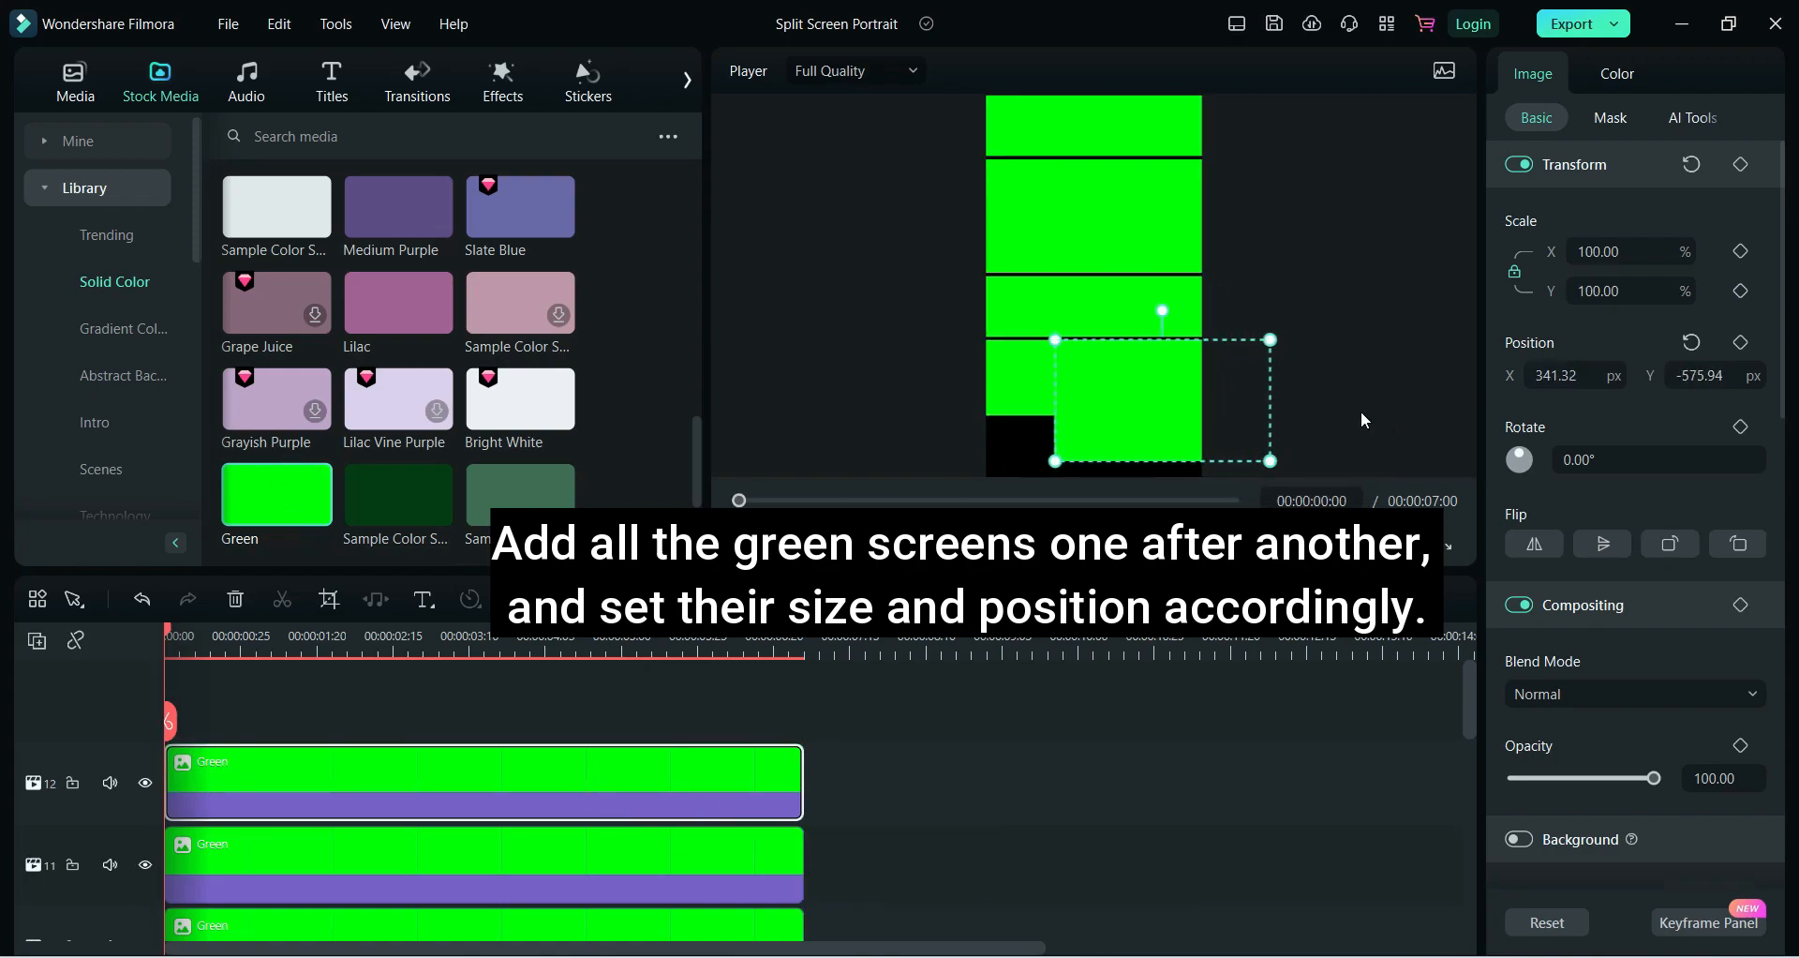
pyautogui.moveTo(1271, 461); pyautogui.dragTo(1193, 413)
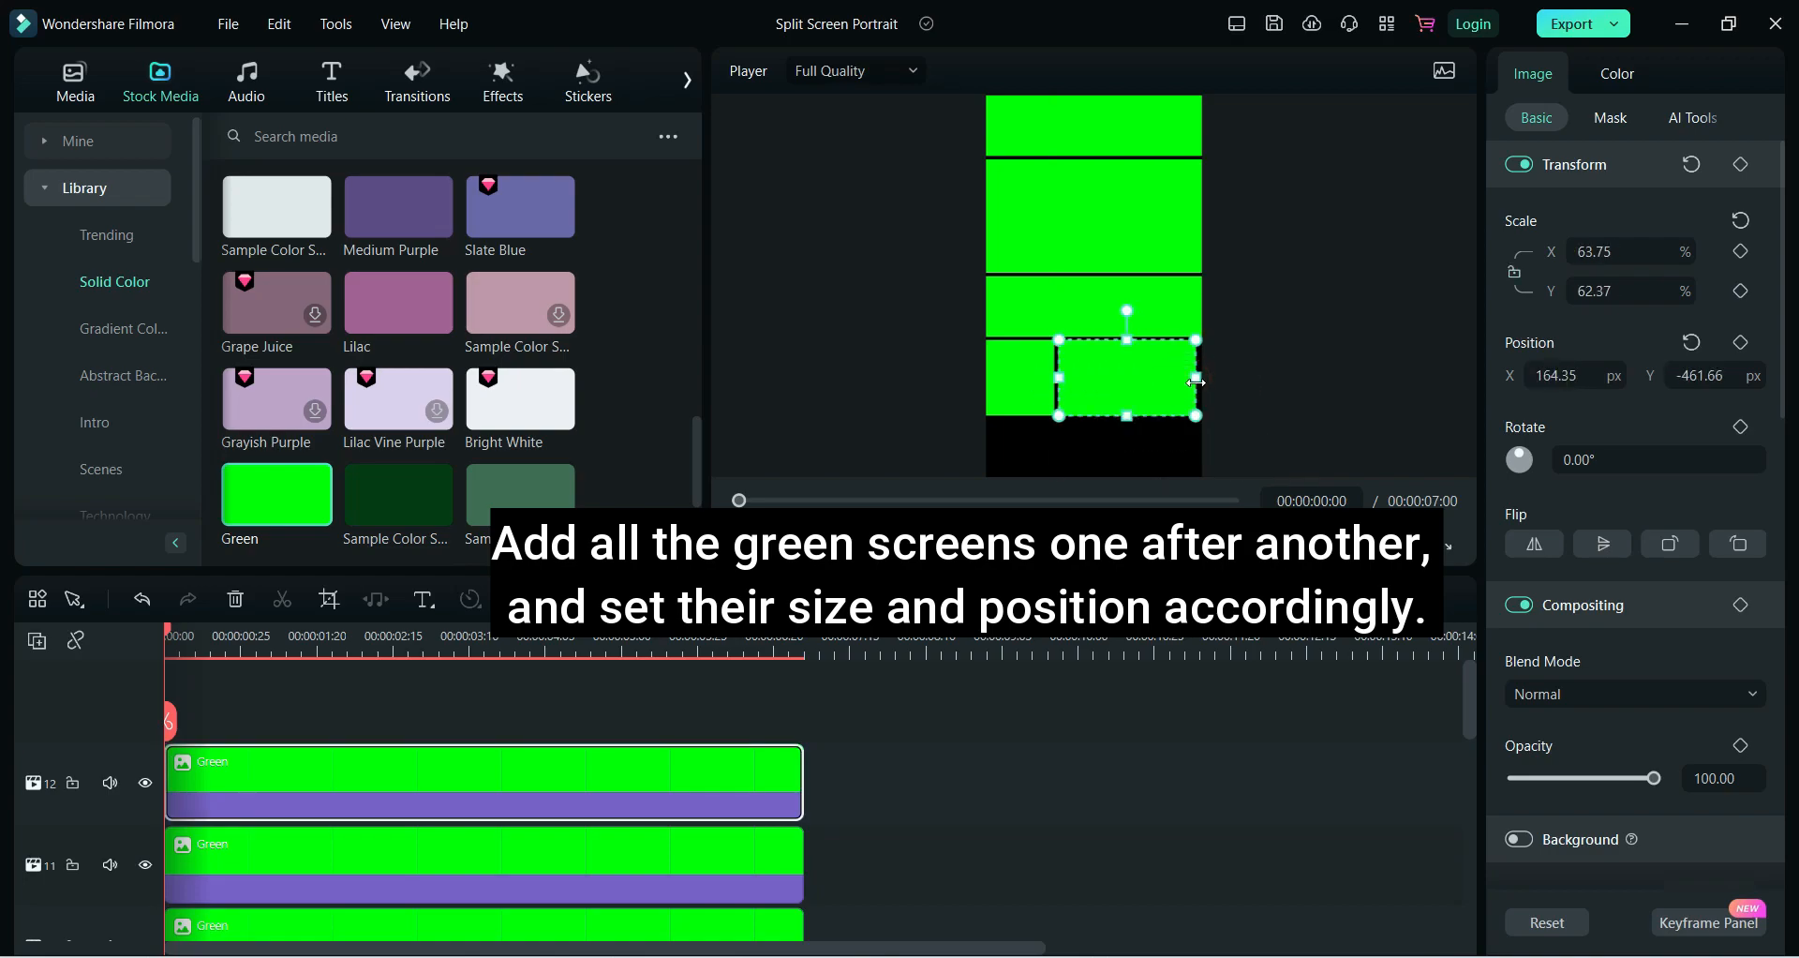
pyautogui.click(1285, 395)
# Add a sixth Green solid of matching length and fit it into the remaining strip along the frame's lower edge, leaving a thin gap
pyautogui.moveTo(261, 494); pyautogui.dragTo(281, 764)
pyautogui.moveTo(615, 769); pyautogui.dragTo(799, 768)
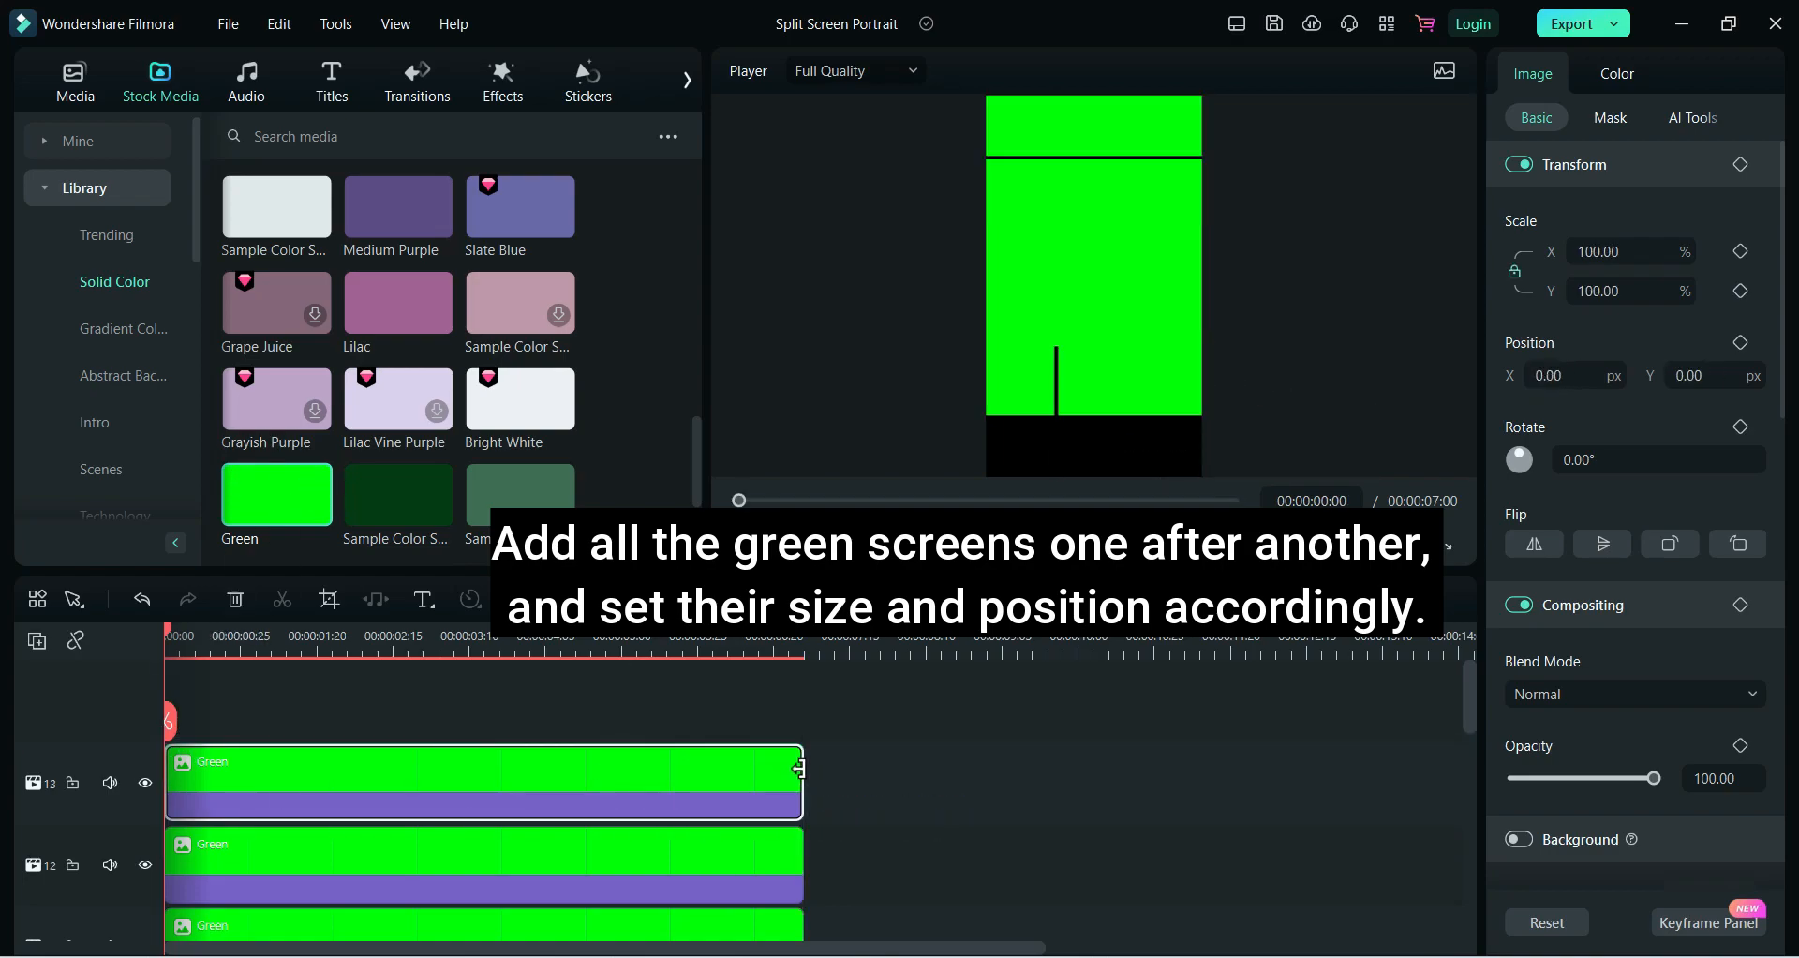
pyautogui.moveTo(1096, 226); pyautogui.dragTo(1105, 448)
pyautogui.click(1285, 395)
pyautogui.click(1133, 451)
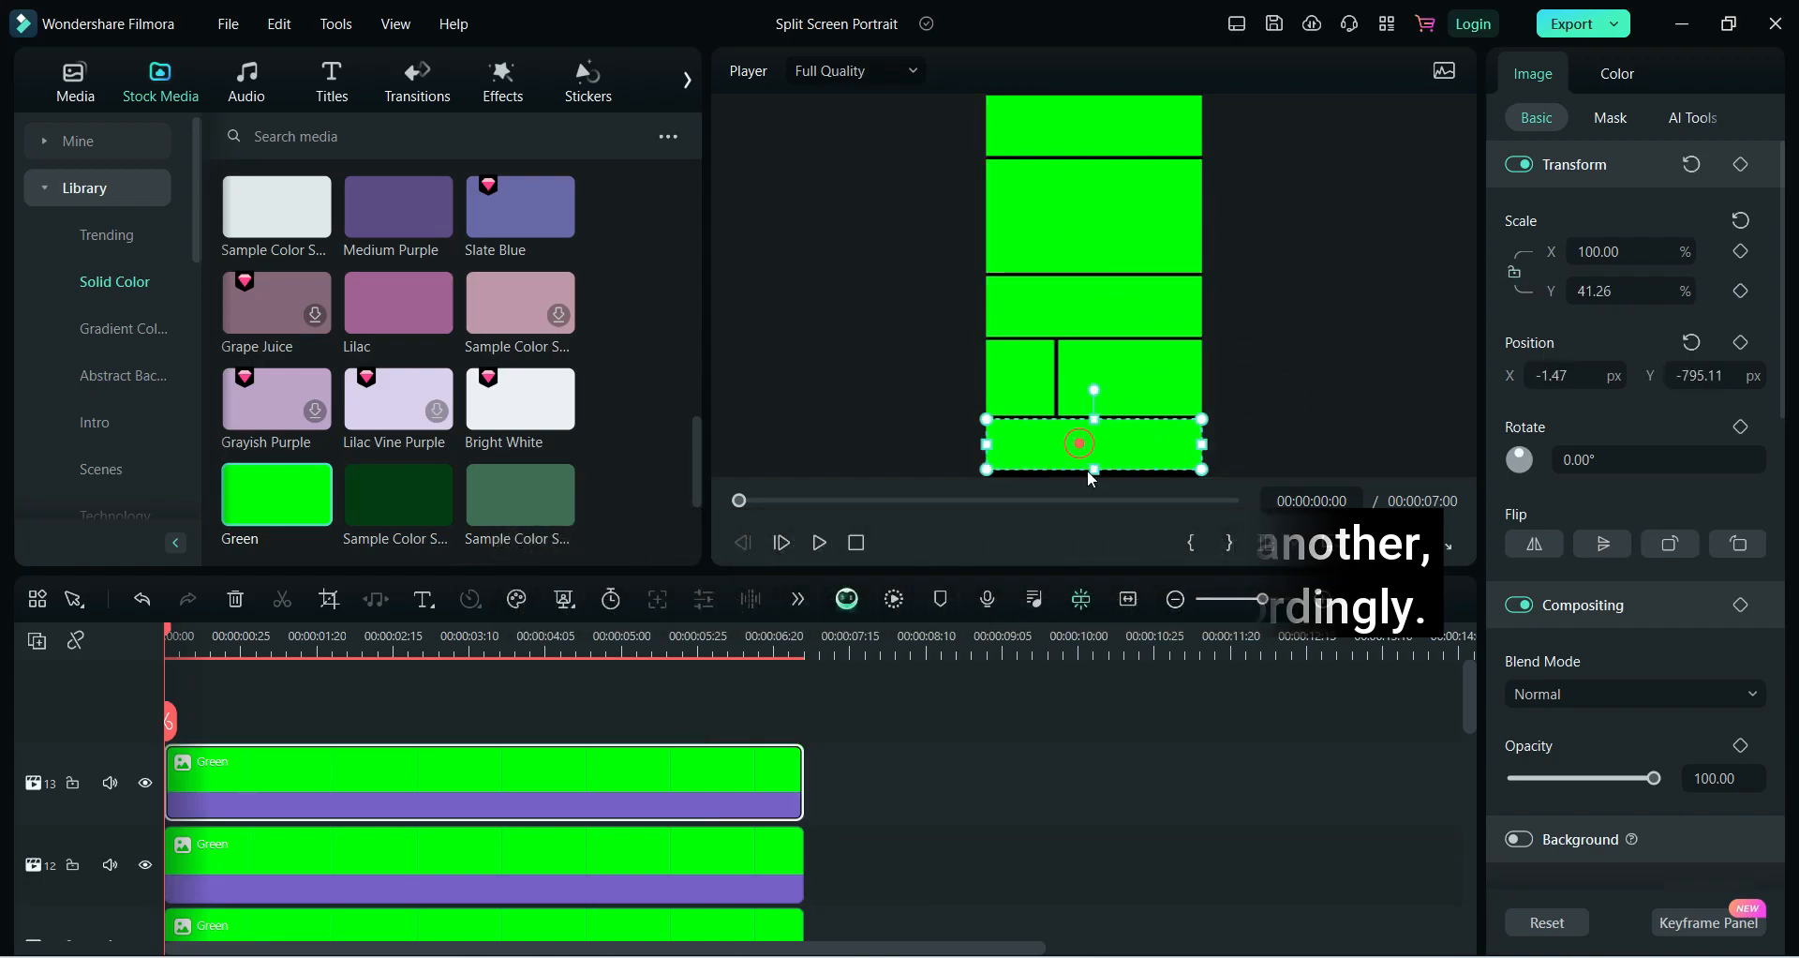
pyautogui.click(1249, 423)
pyautogui.click(1149, 784)
# Play the finished layout and save a PNG snapshot of the frame to the Split Screen folder
pyautogui.click(823, 545)
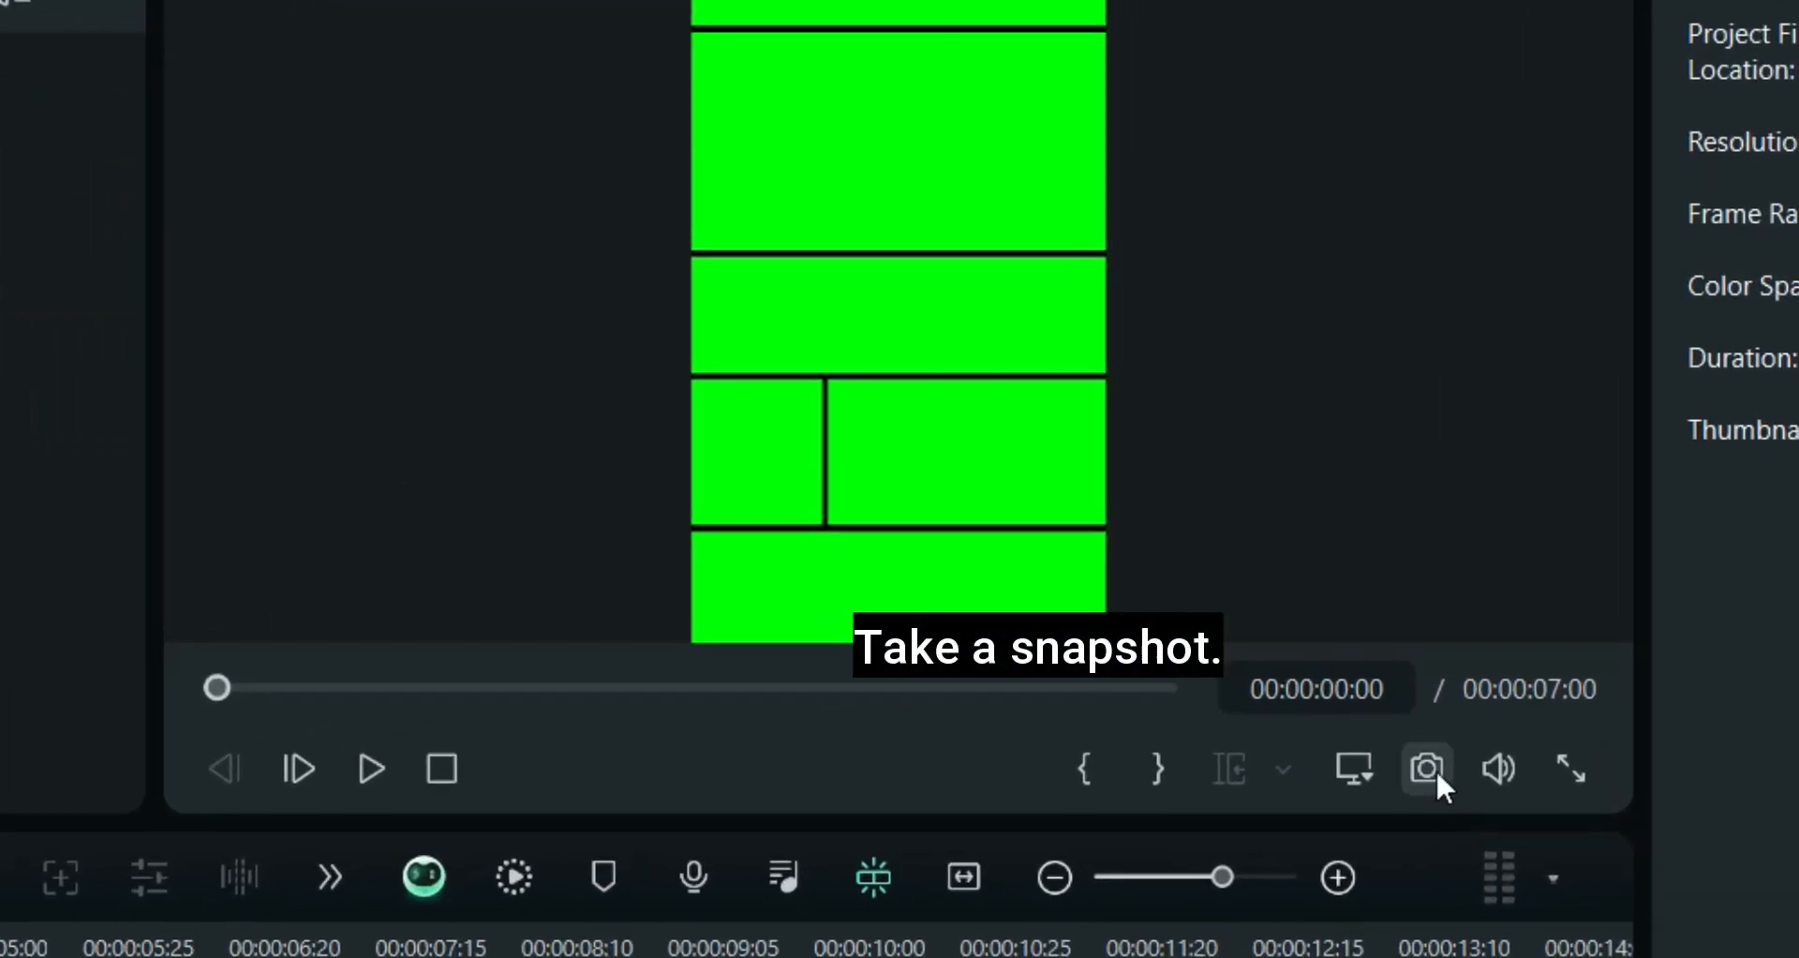
pyautogui.click(1435, 771)
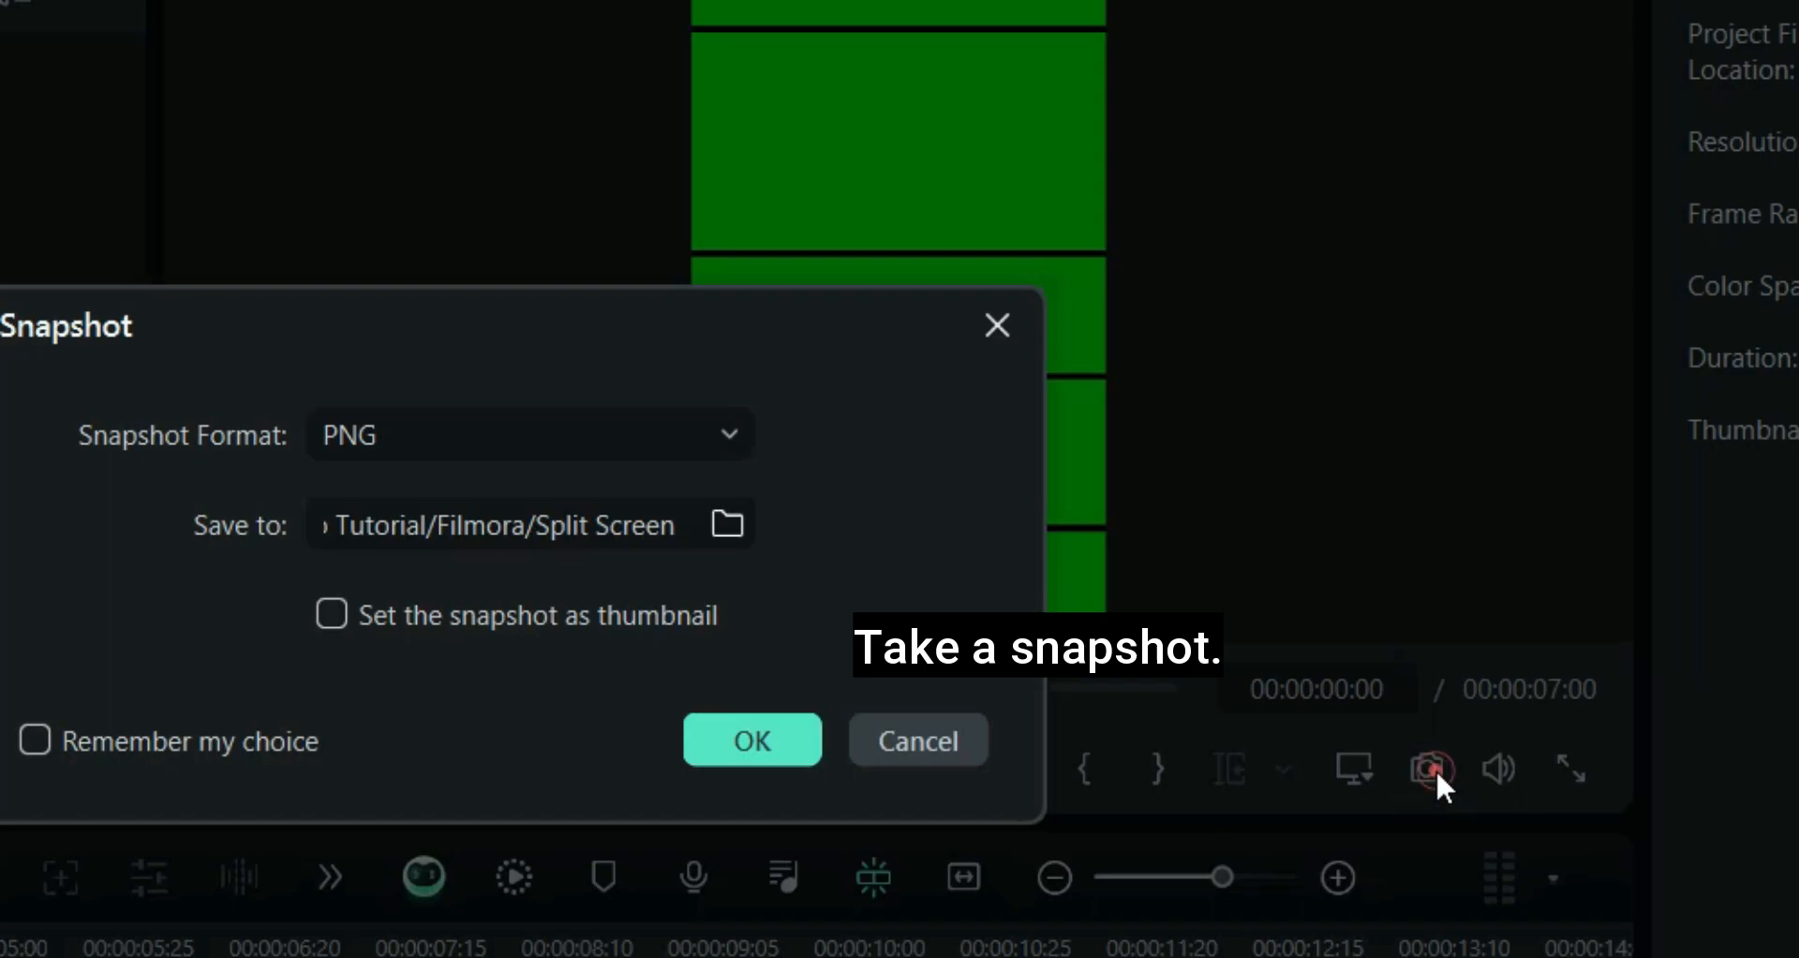
pyautogui.click(727, 751)
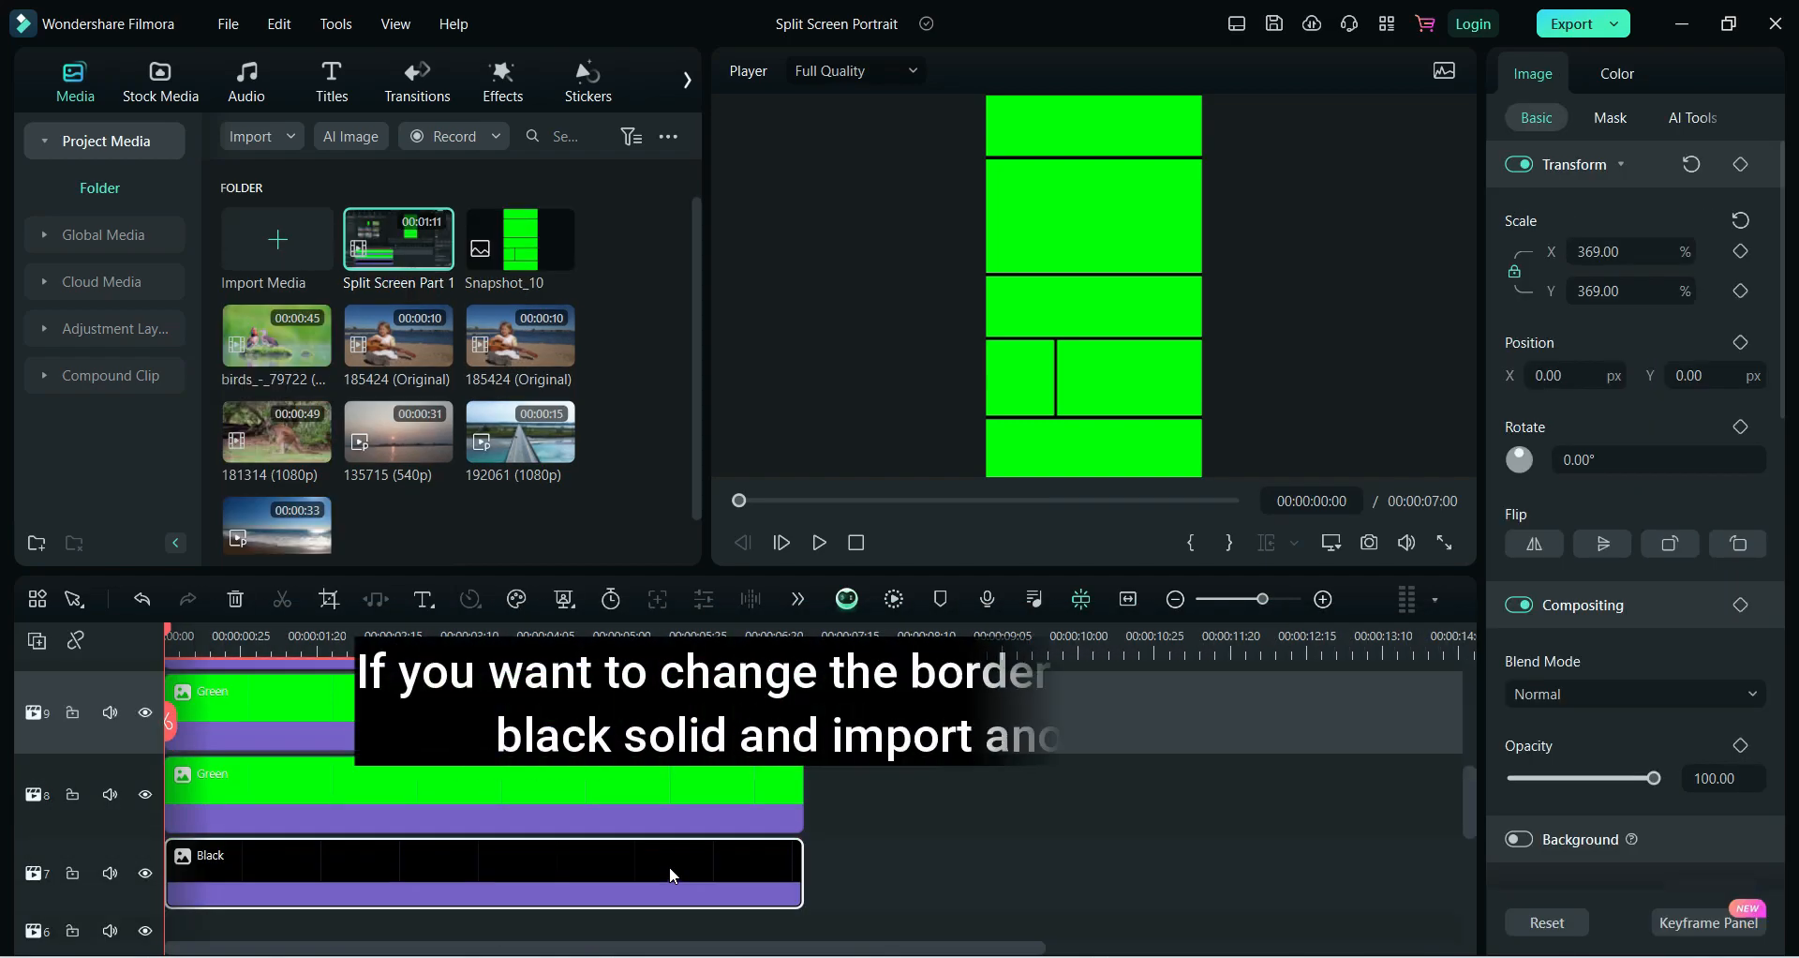
# Delete the black background clip and put a White solid on its track, extended to match the green clips' length
pyautogui.press('Delete')
pyautogui.click(161, 79)
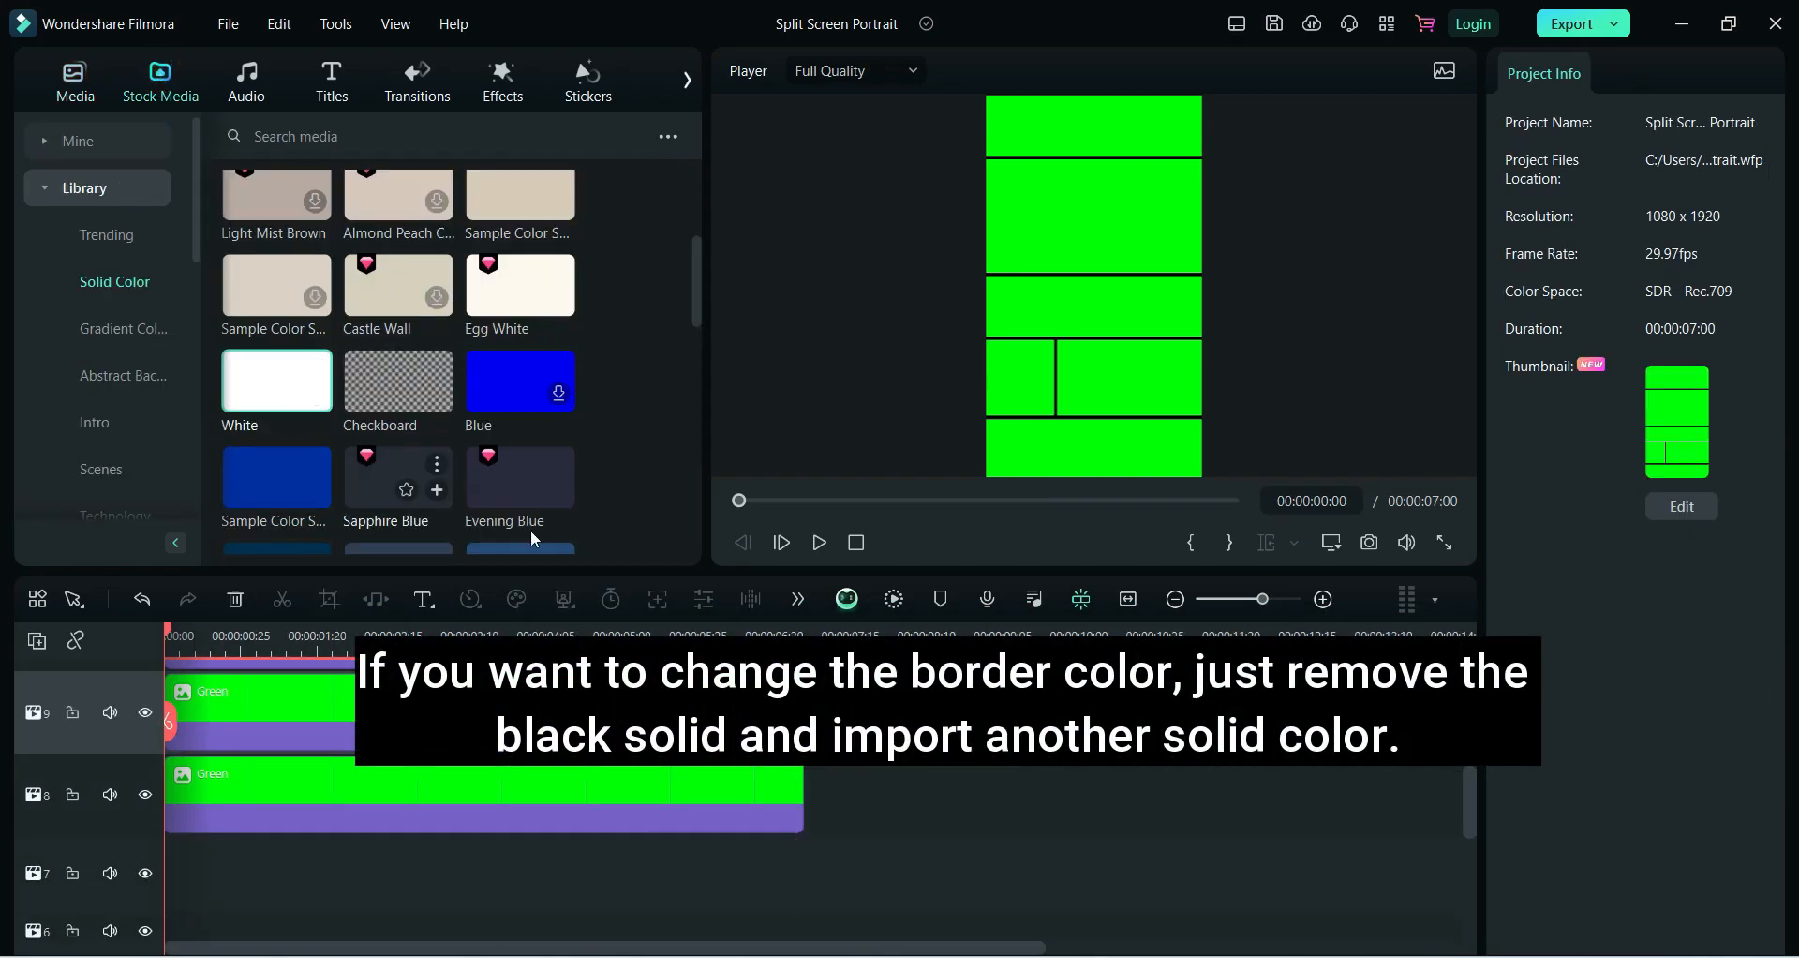
pyautogui.scroll(-1, 281, 356)
pyautogui.click(246, 342)
pyautogui.moveTo(246, 342); pyautogui.dragTo(169, 886)
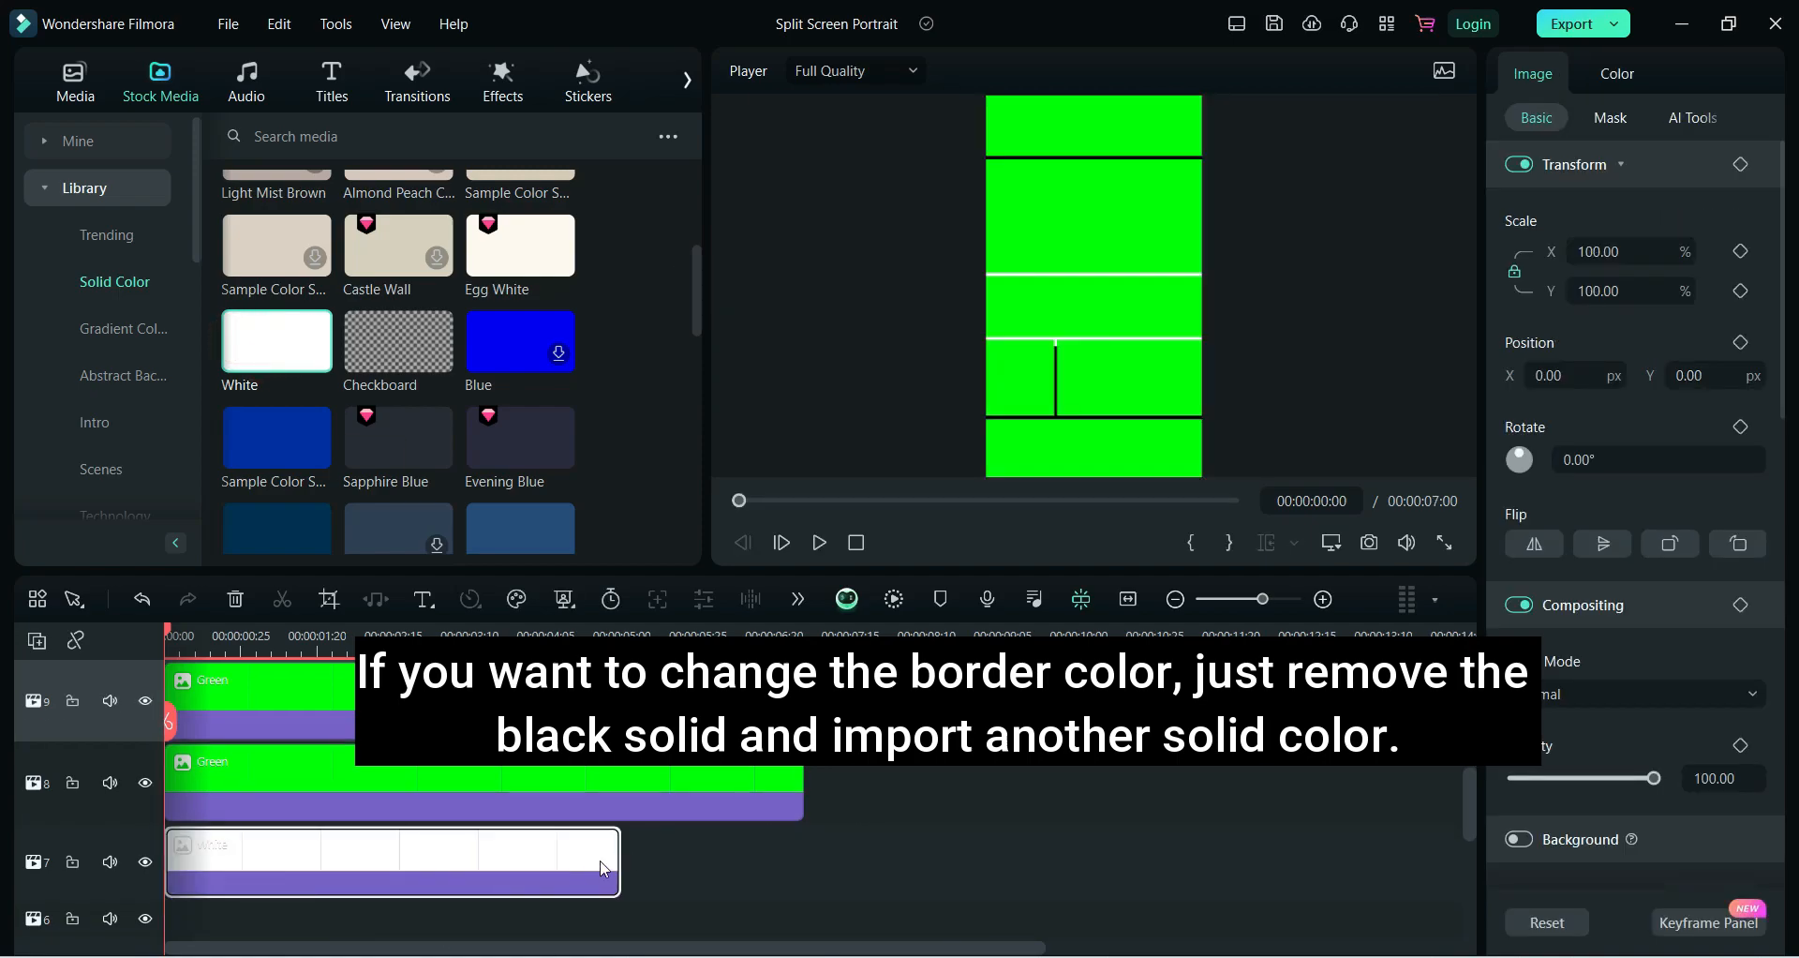
pyautogui.moveTo(619, 862); pyautogui.dragTo(803, 852)
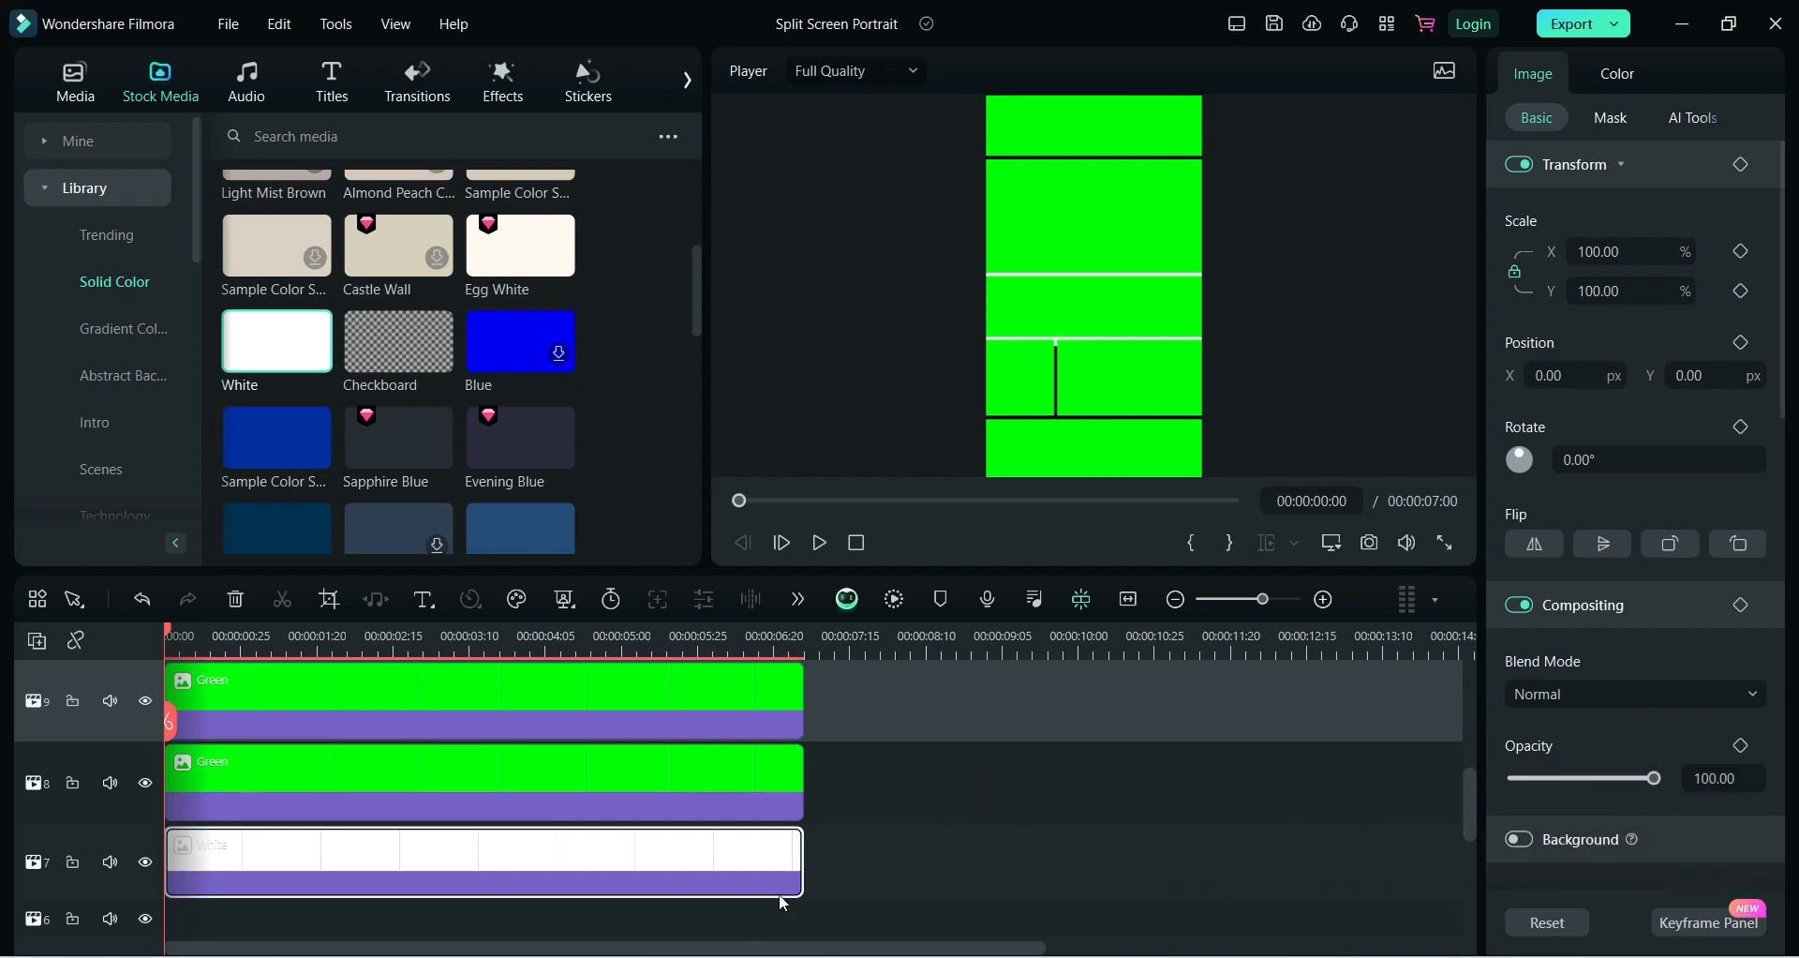
# Extend the white clip past the green ones, move the playhead to 00:00:07:12, and enlarge the white solid to fill the whole frame
pyautogui.moveTo(800, 858); pyautogui.dragTo(928, 856)
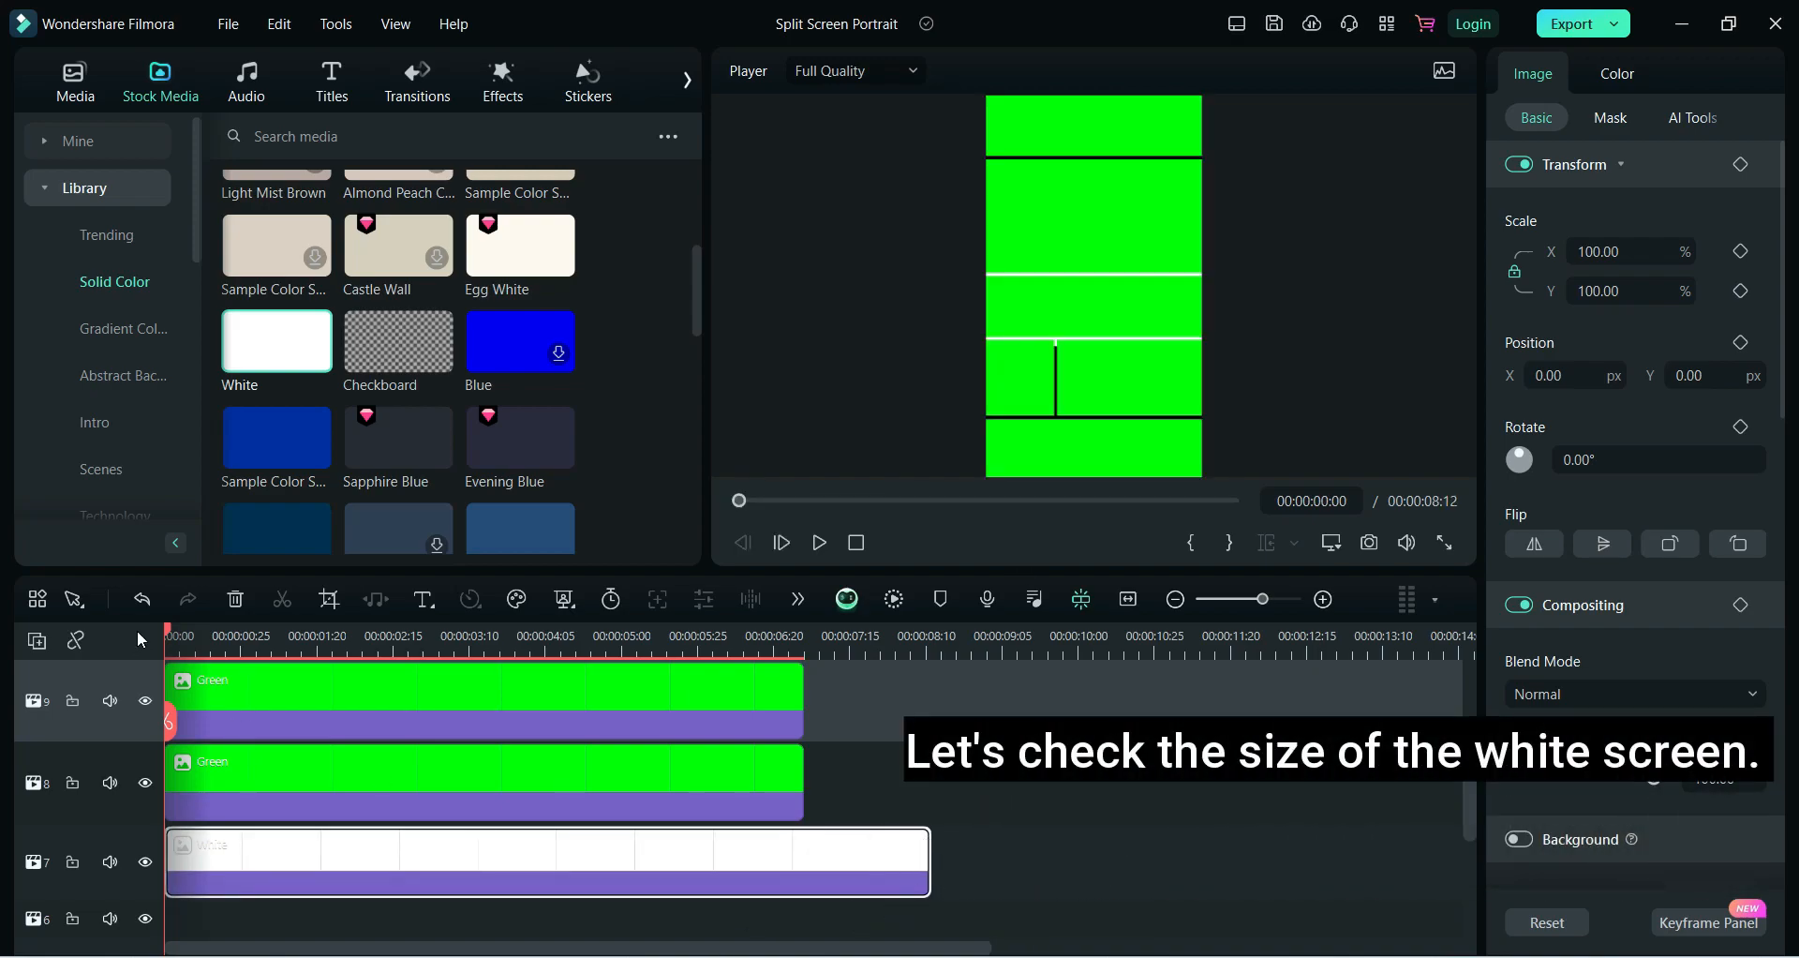
pyautogui.moveTo(169, 630); pyautogui.dragTo(840, 641)
pyautogui.click(1057, 324)
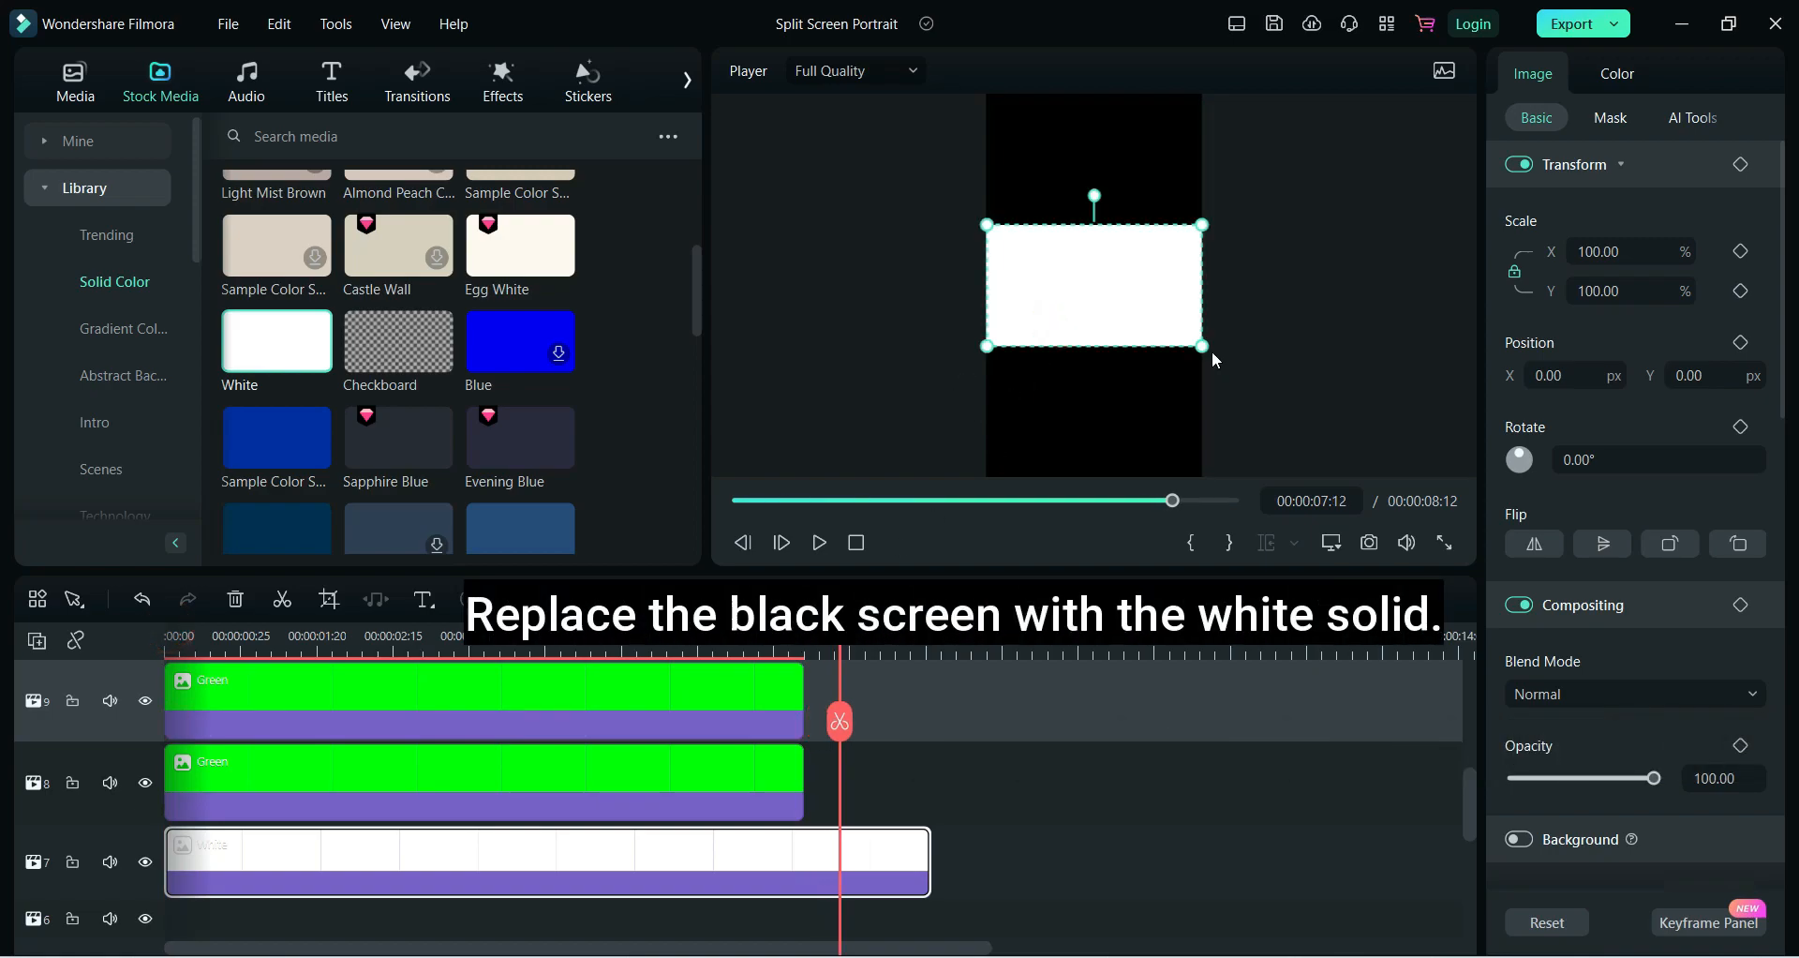
pyautogui.moveTo(1203, 349); pyautogui.dragTo(1413, 498)
pyautogui.moveTo(987, 225); pyautogui.dragTo(691, 82)
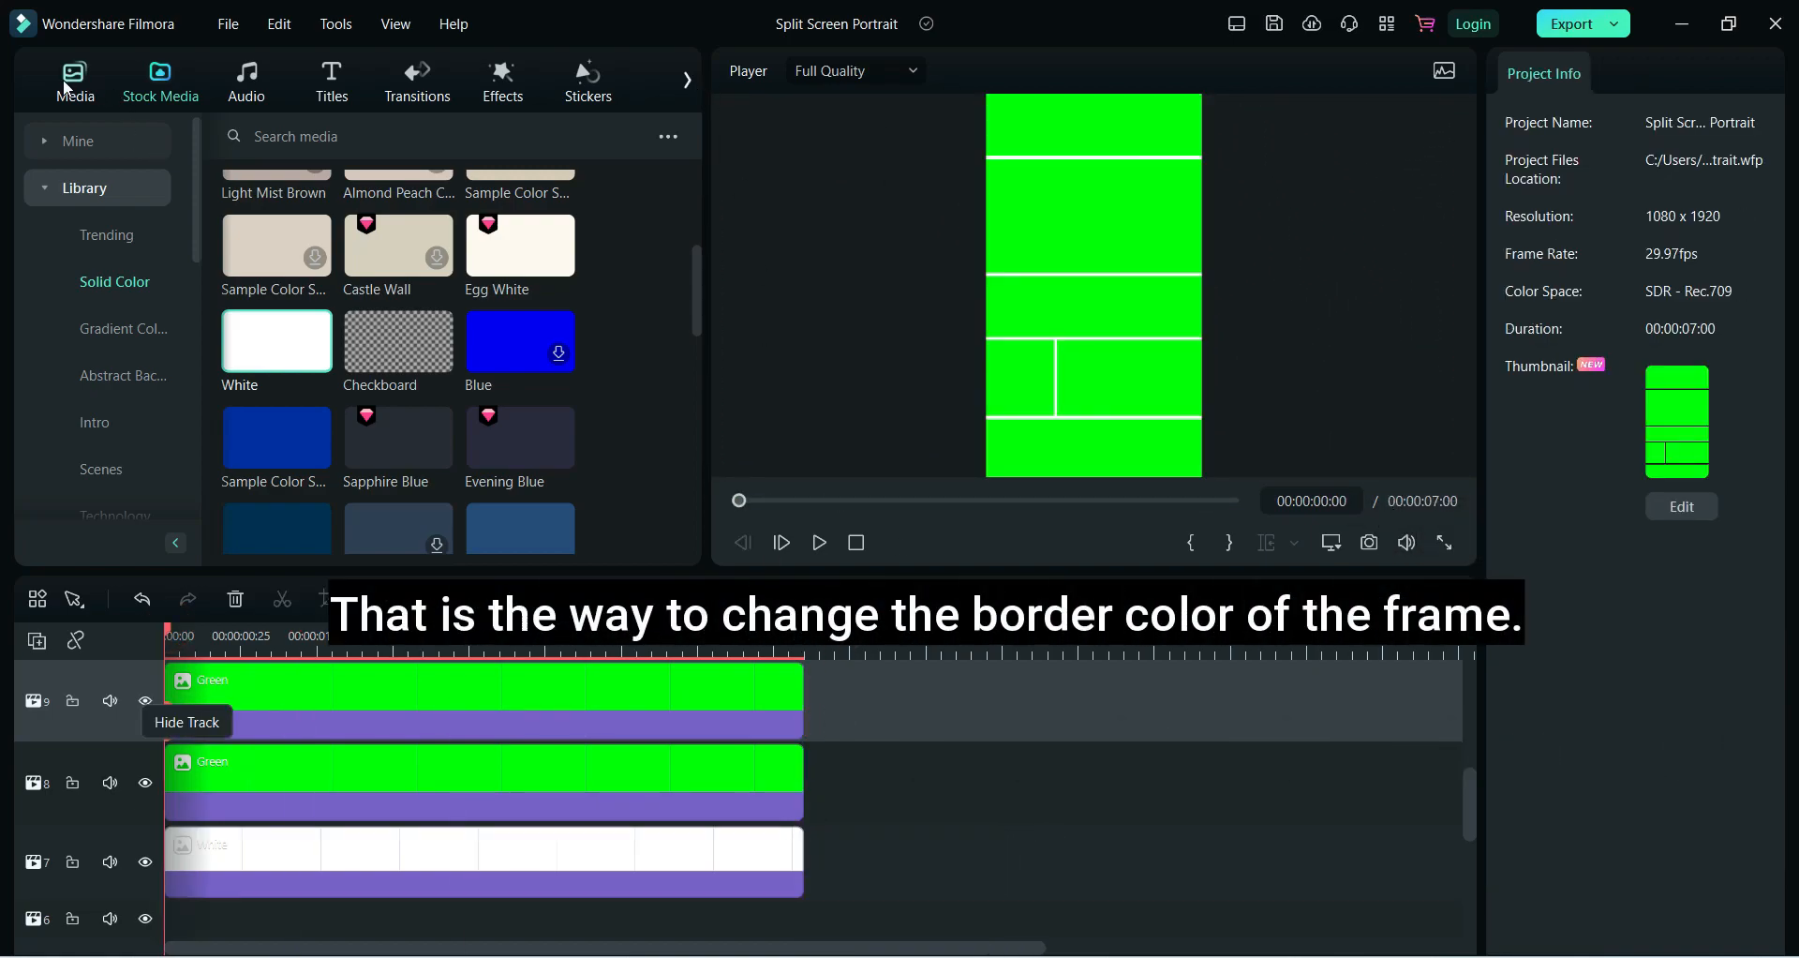
# Show the project's own media and capture a snapshot of the white-bordered frame
pyautogui.click(65, 80)
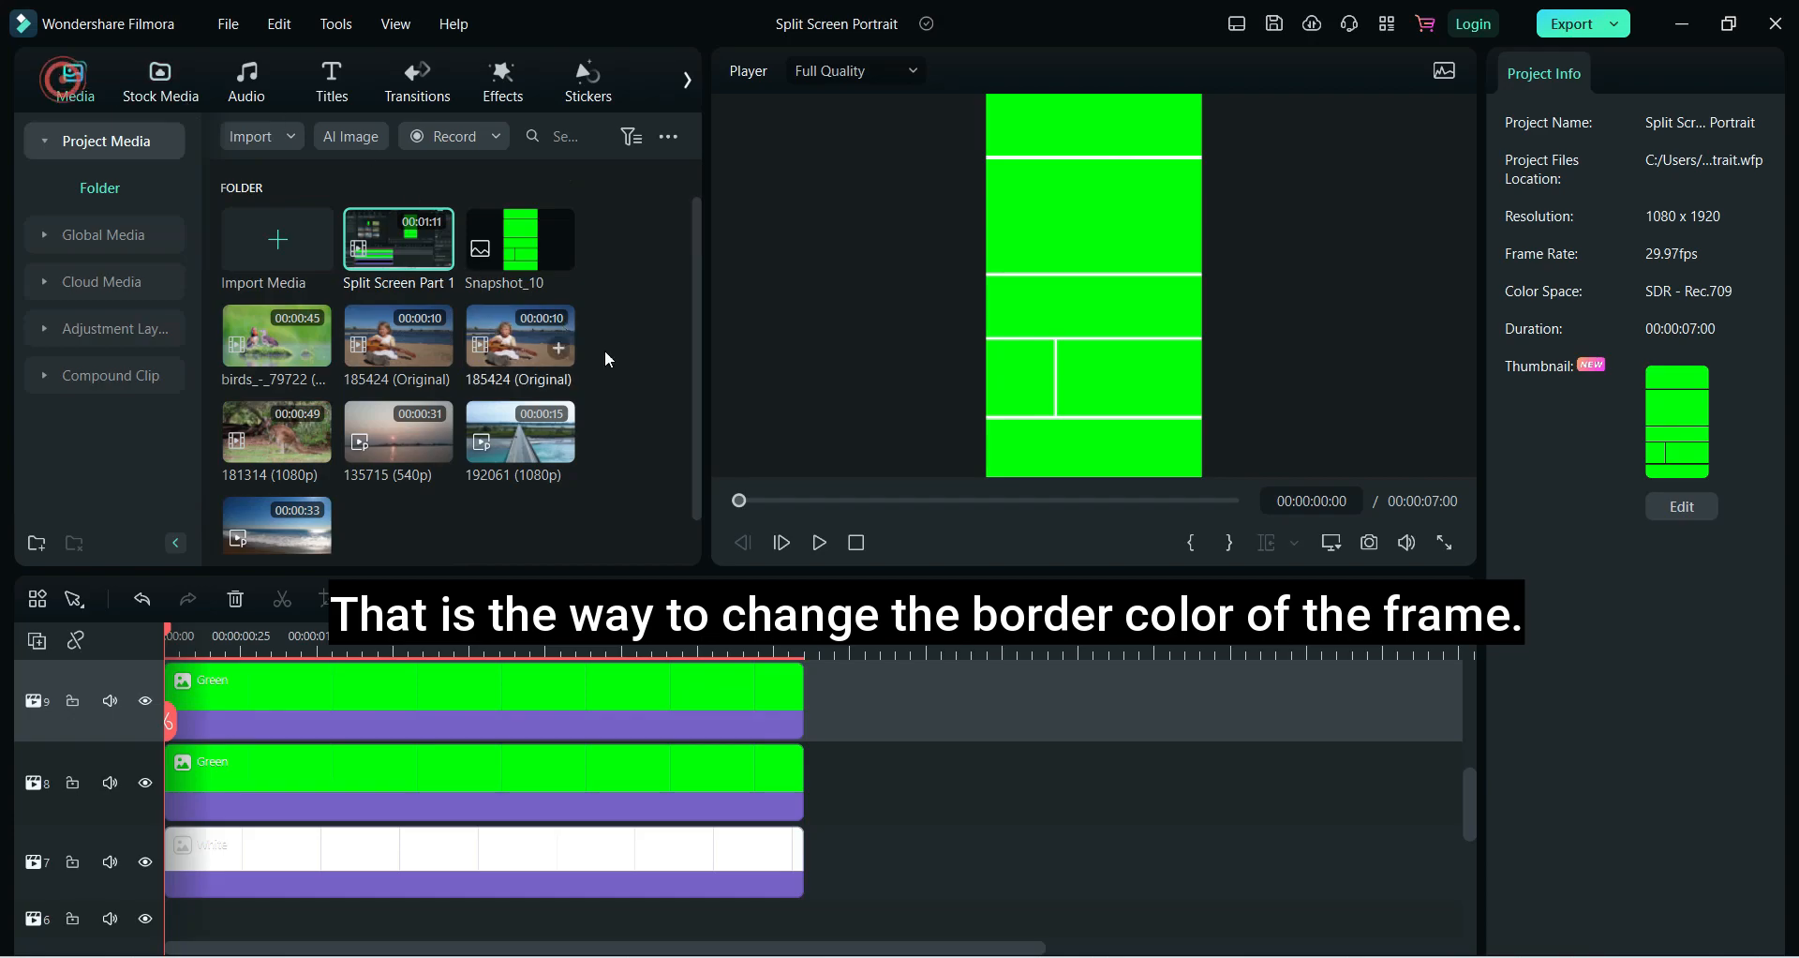
pyautogui.click(1369, 544)
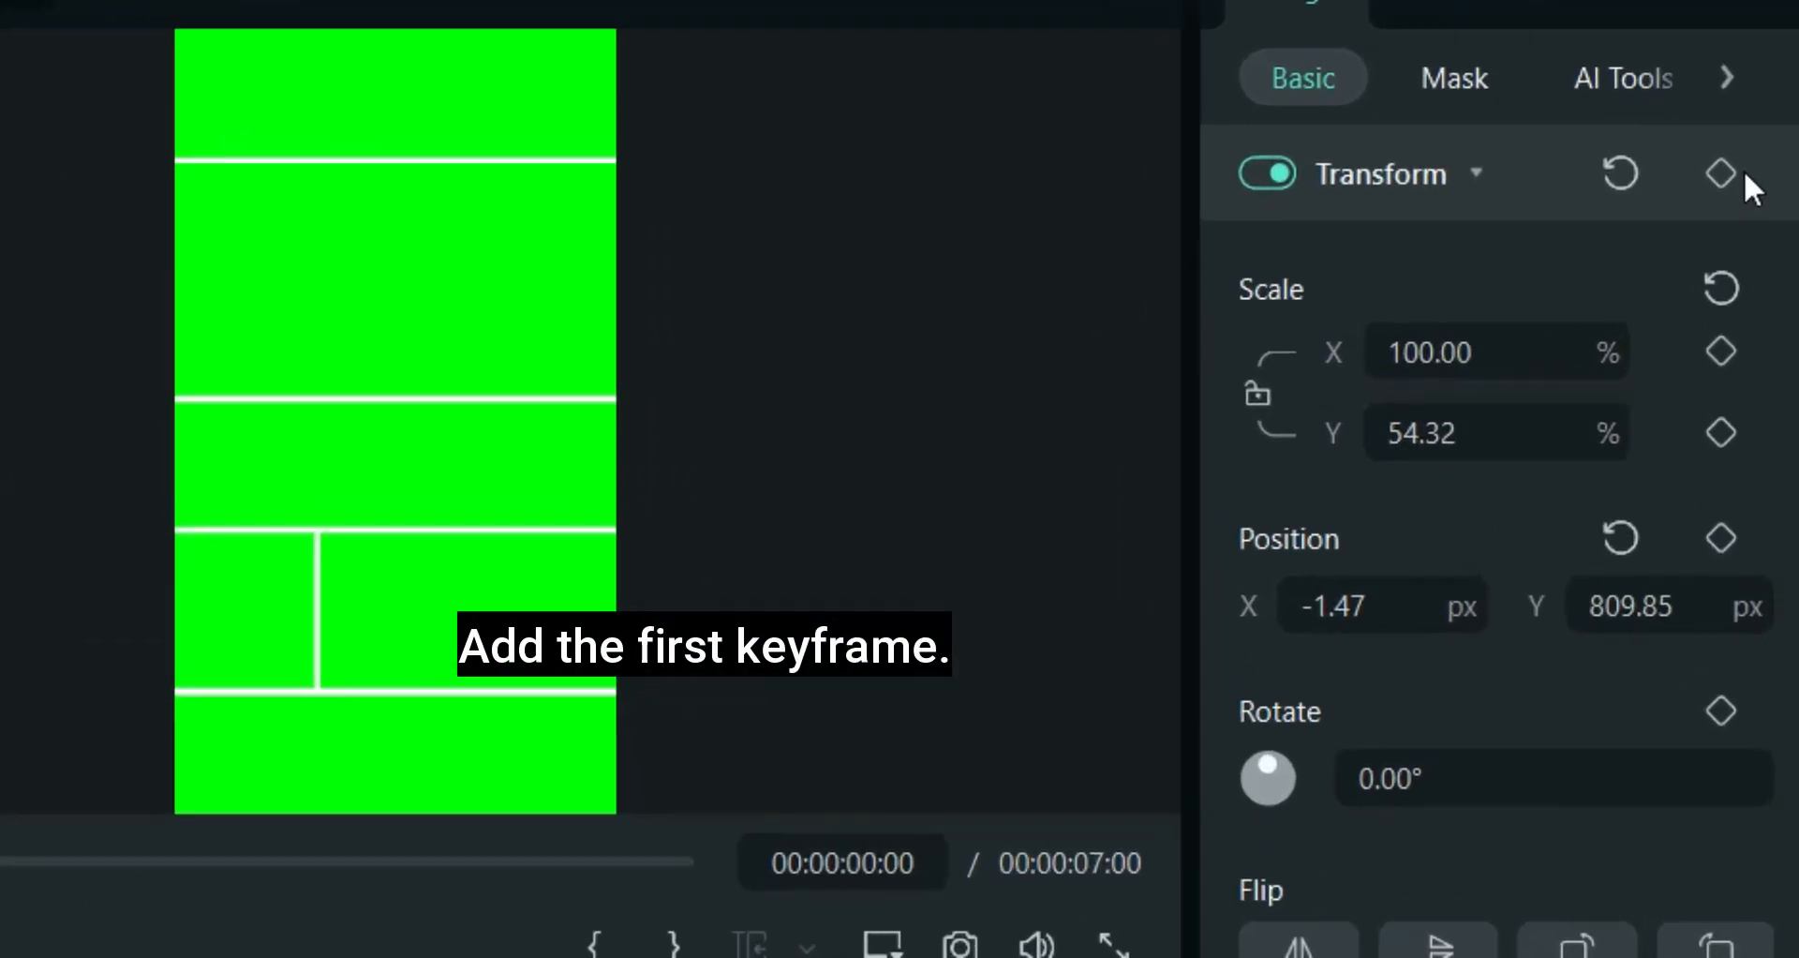
# Add a Transform keyframe at 00:00:00:00 to the green solid along the frame's upper edge, with X and Y scale set to 0
pyautogui.click(1740, 164)
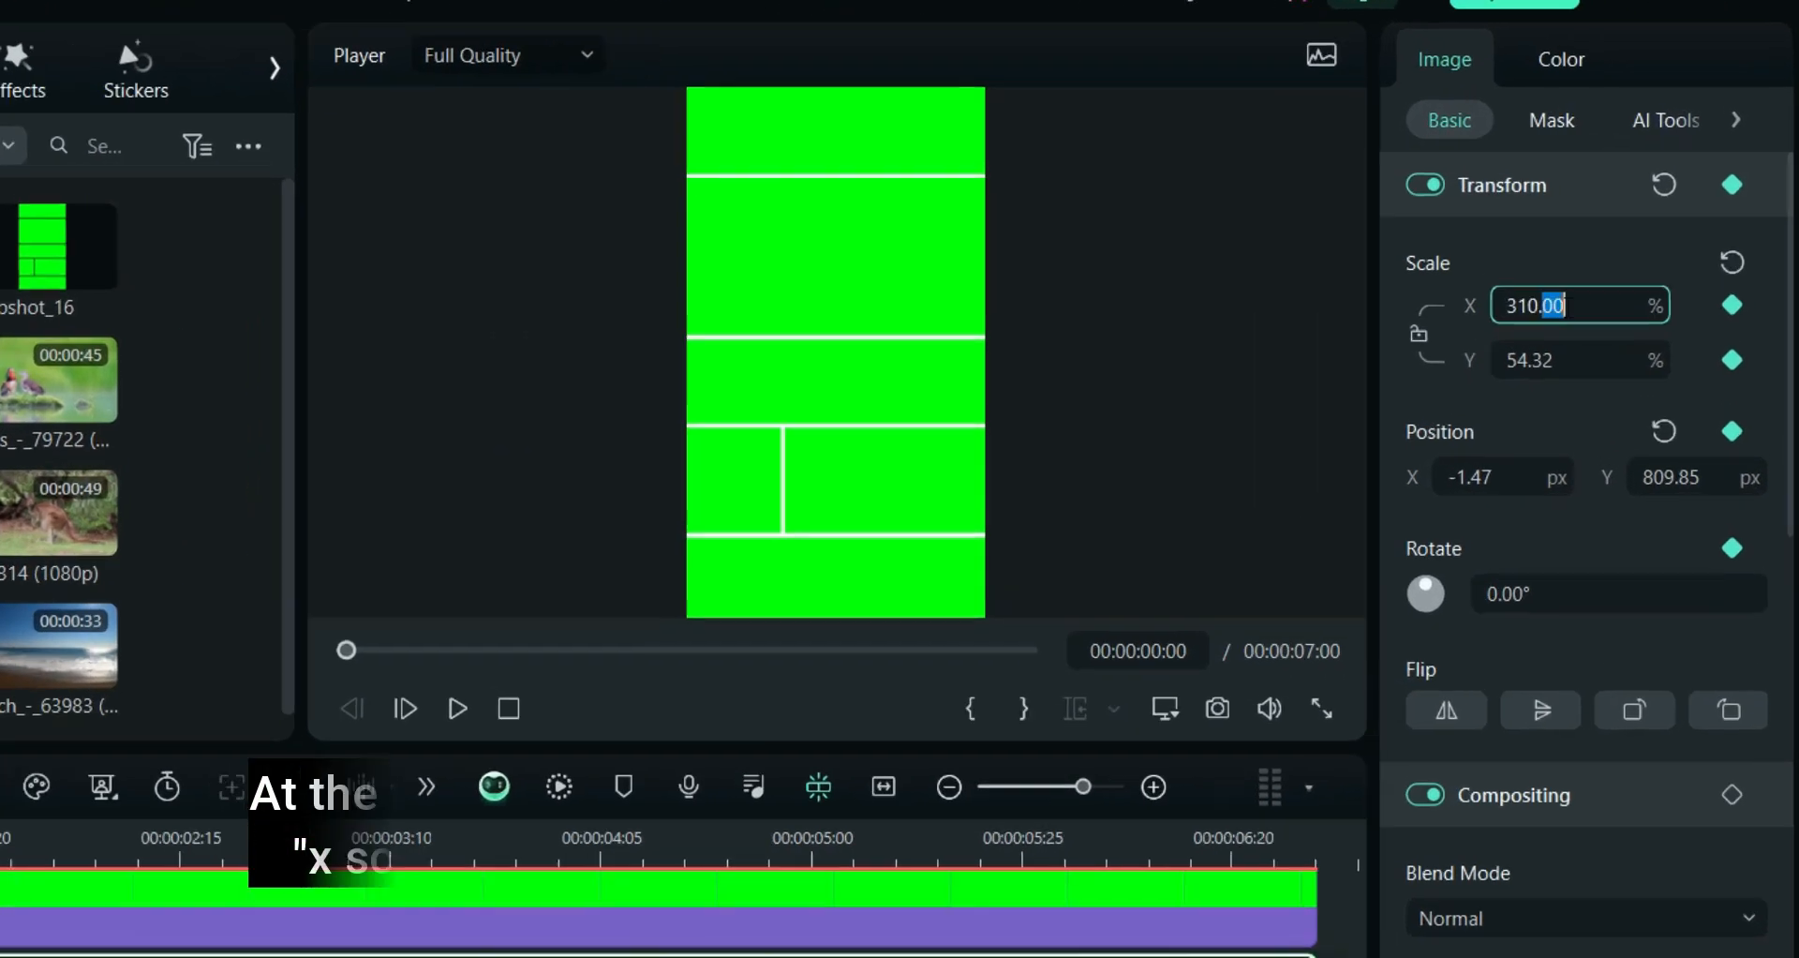
pyautogui.tripleClick(1563, 305)
pyautogui.write('0')
pyautogui.press('Return')
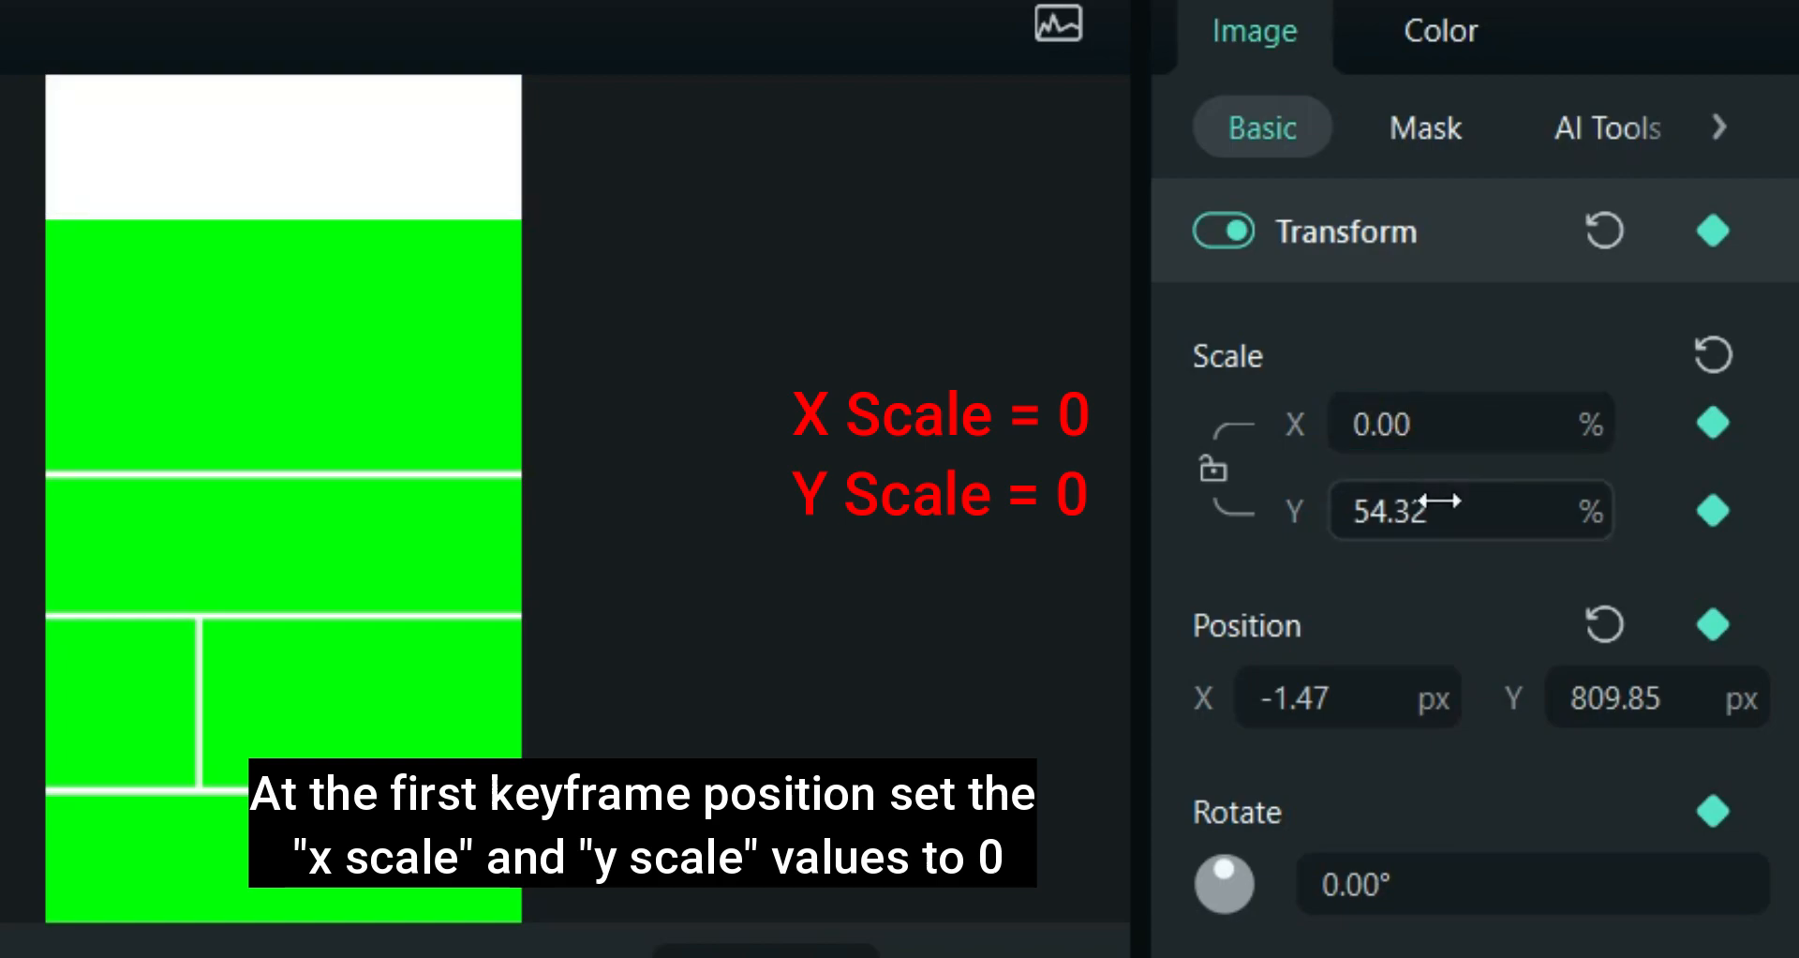
pyautogui.tripleClick(1441, 501)
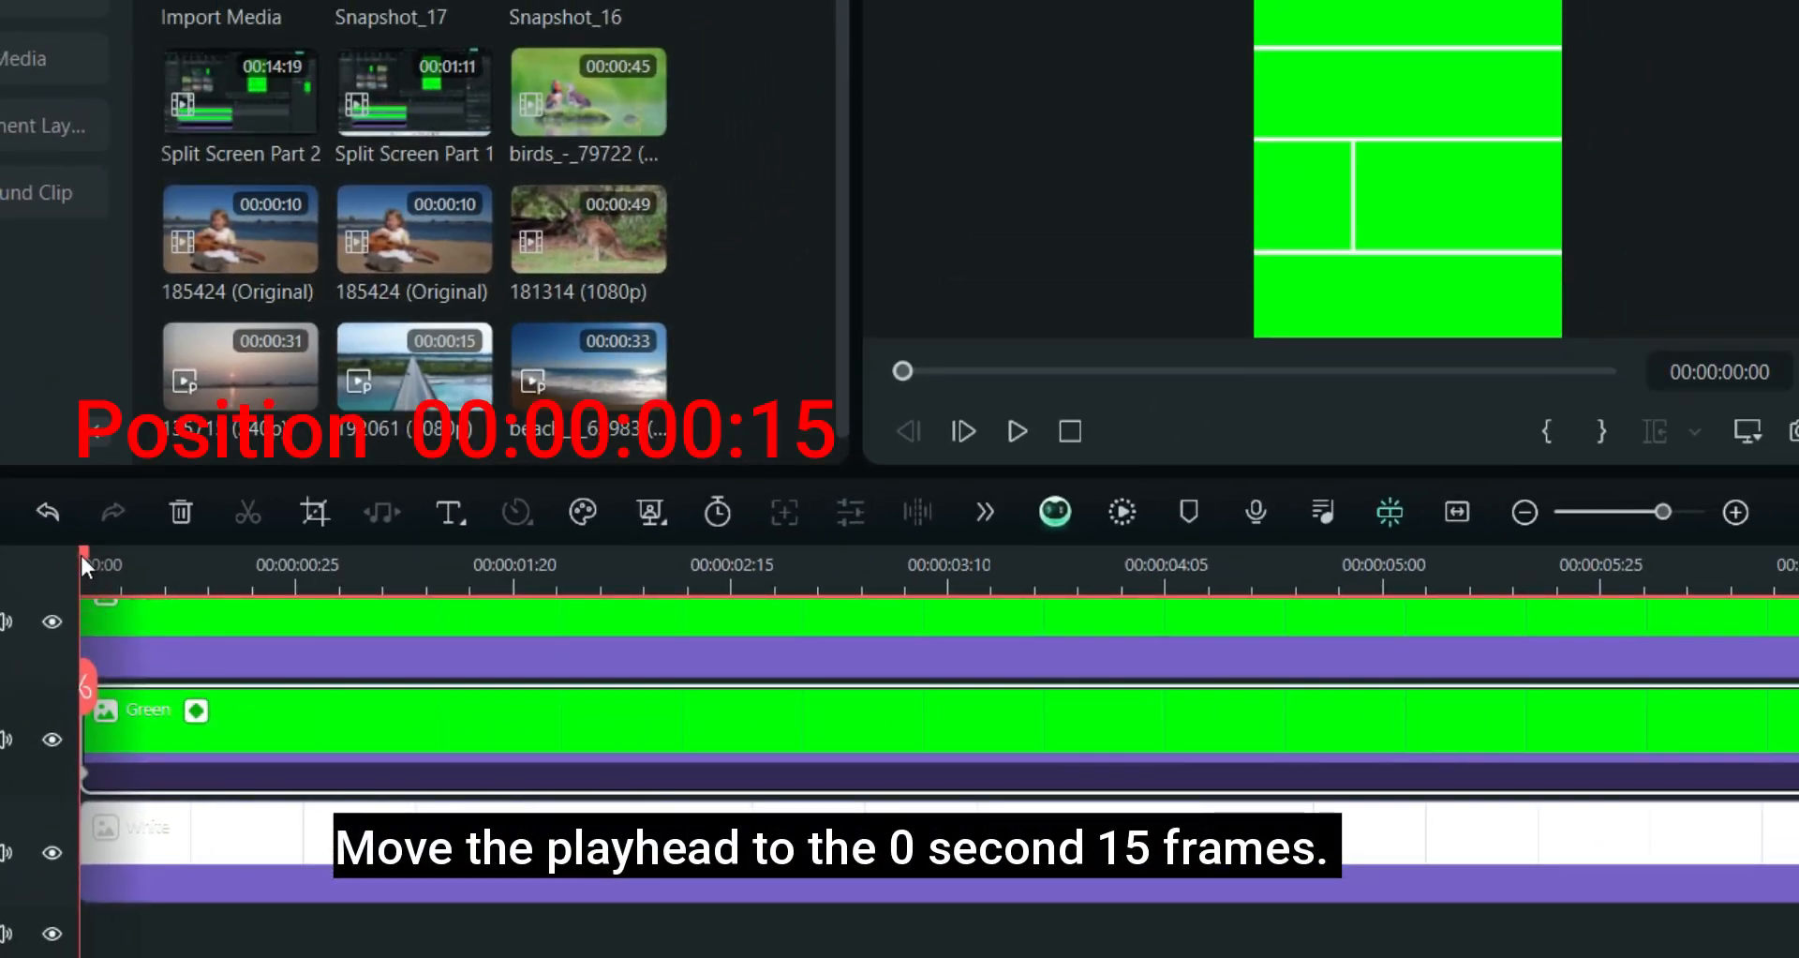
# Keyframe the first green solid at 00:00:00:15 with X scale 100 and Y scale 54.32
pyautogui.moveTo(80, 553); pyautogui.dragTo(210, 549)
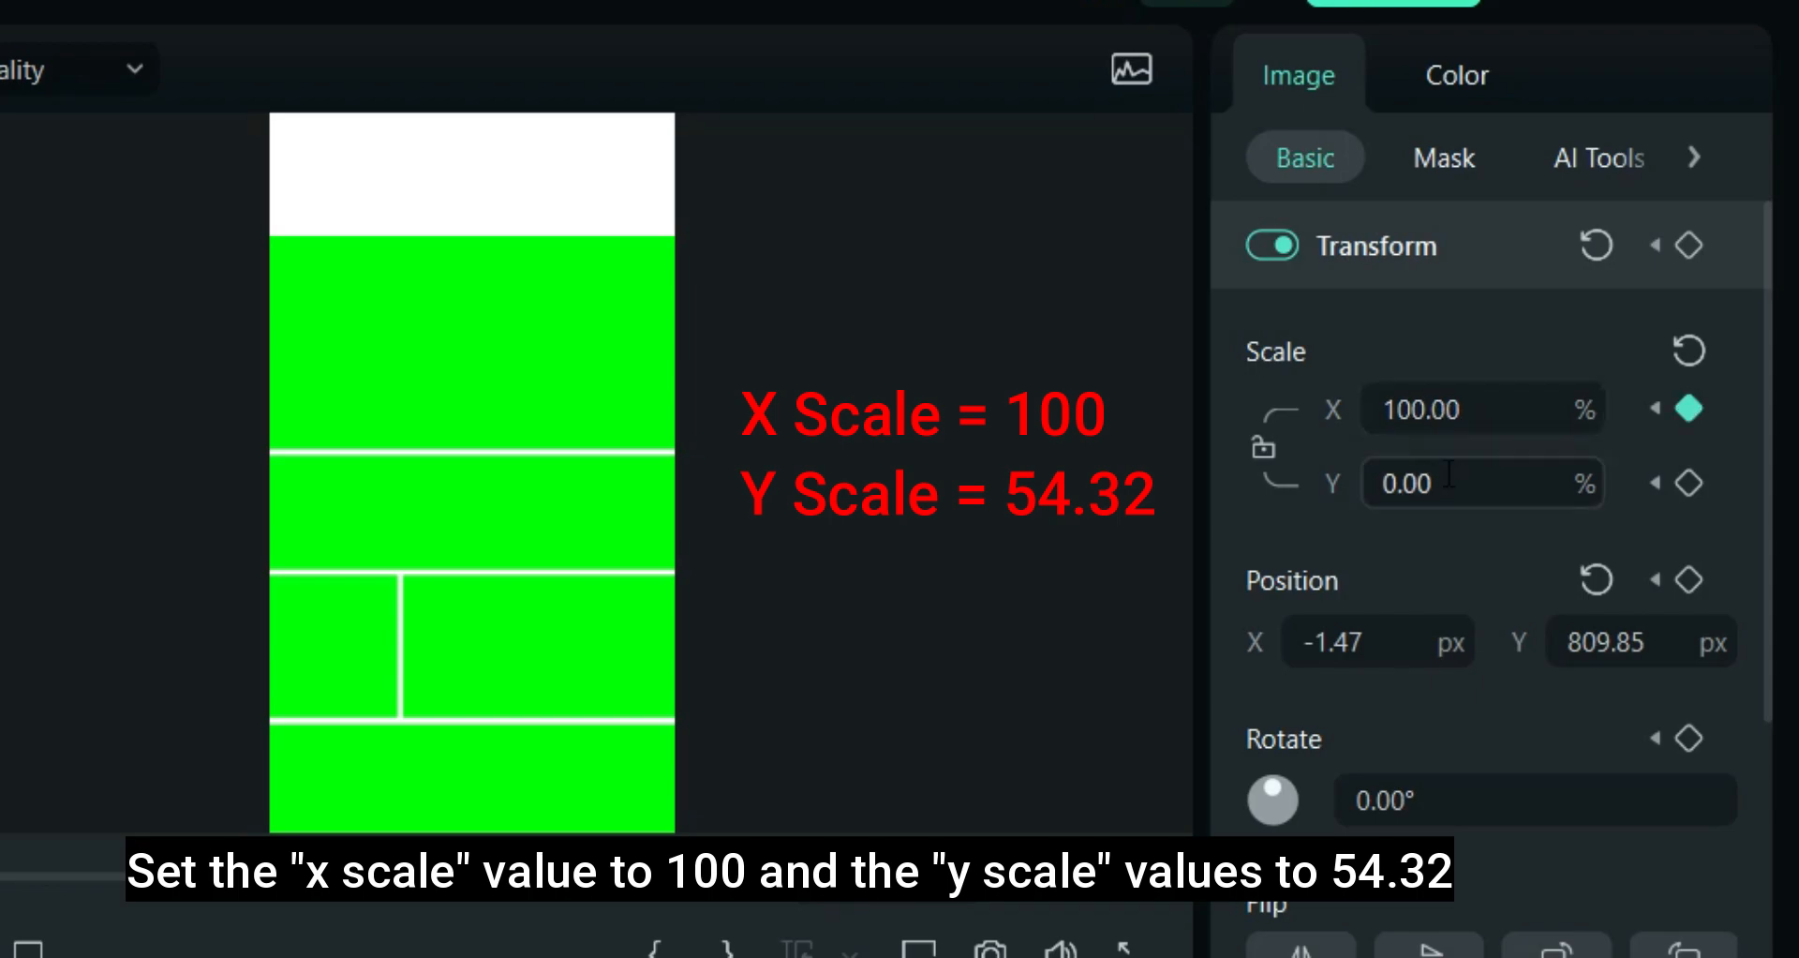
pyautogui.write('54.32')
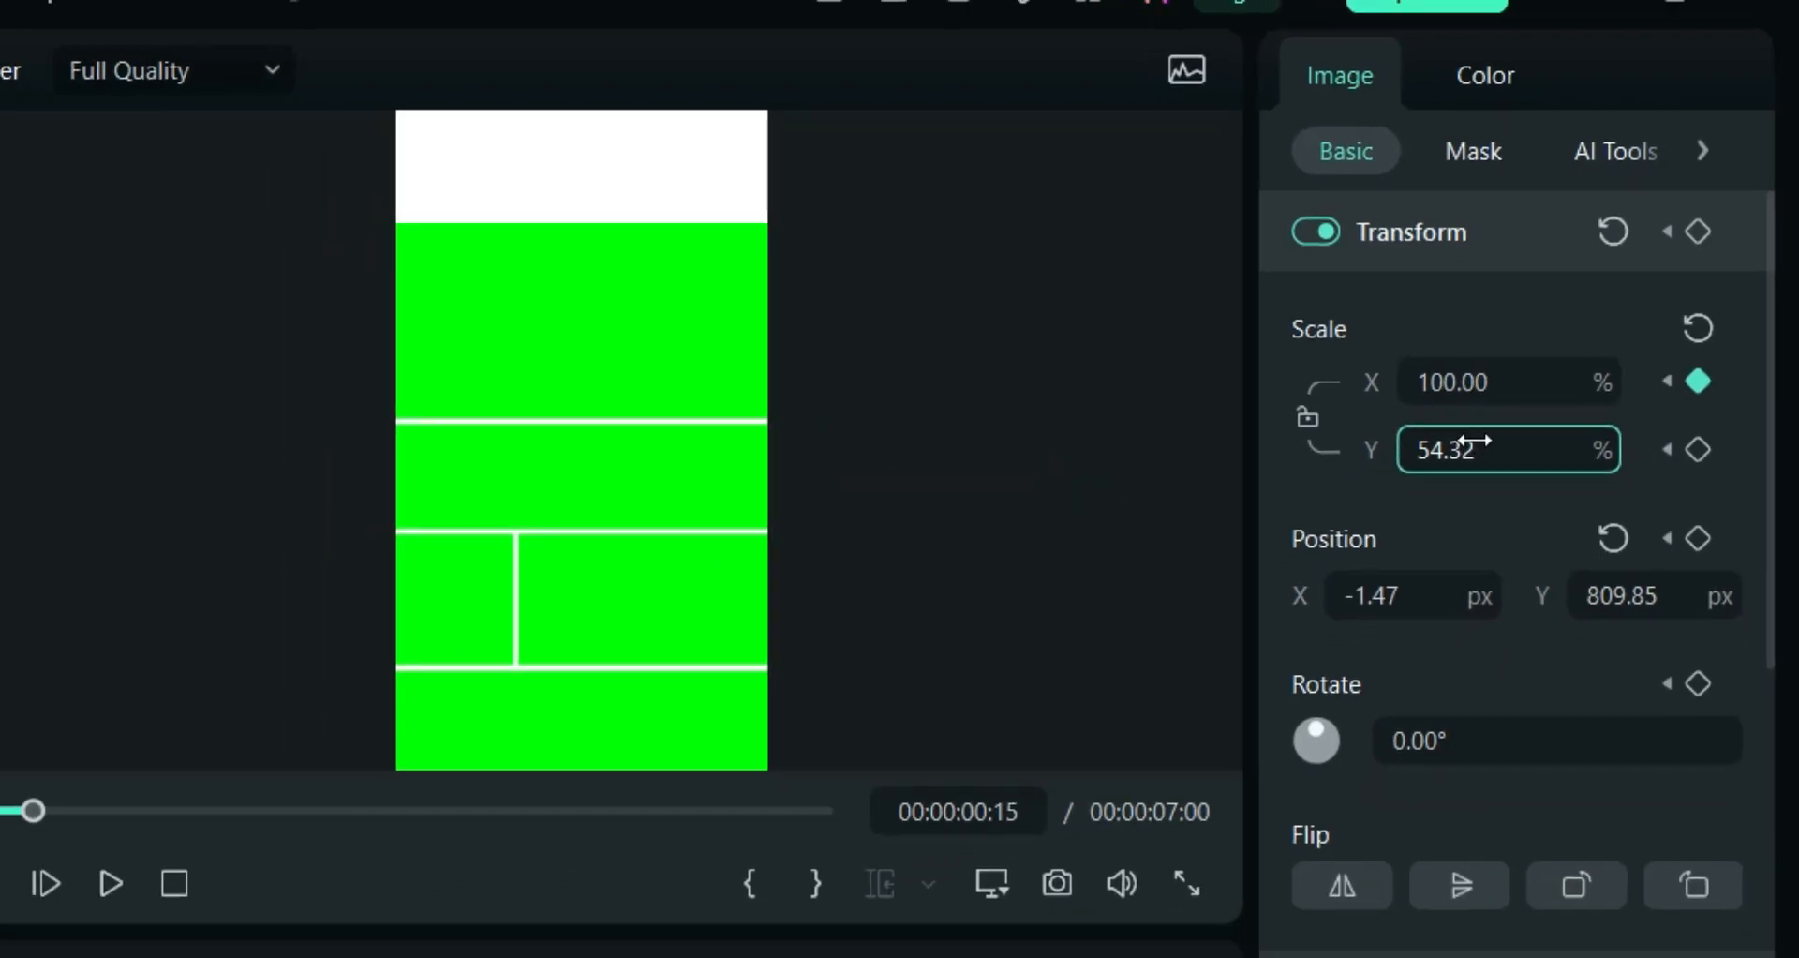
pyautogui.press('Return')
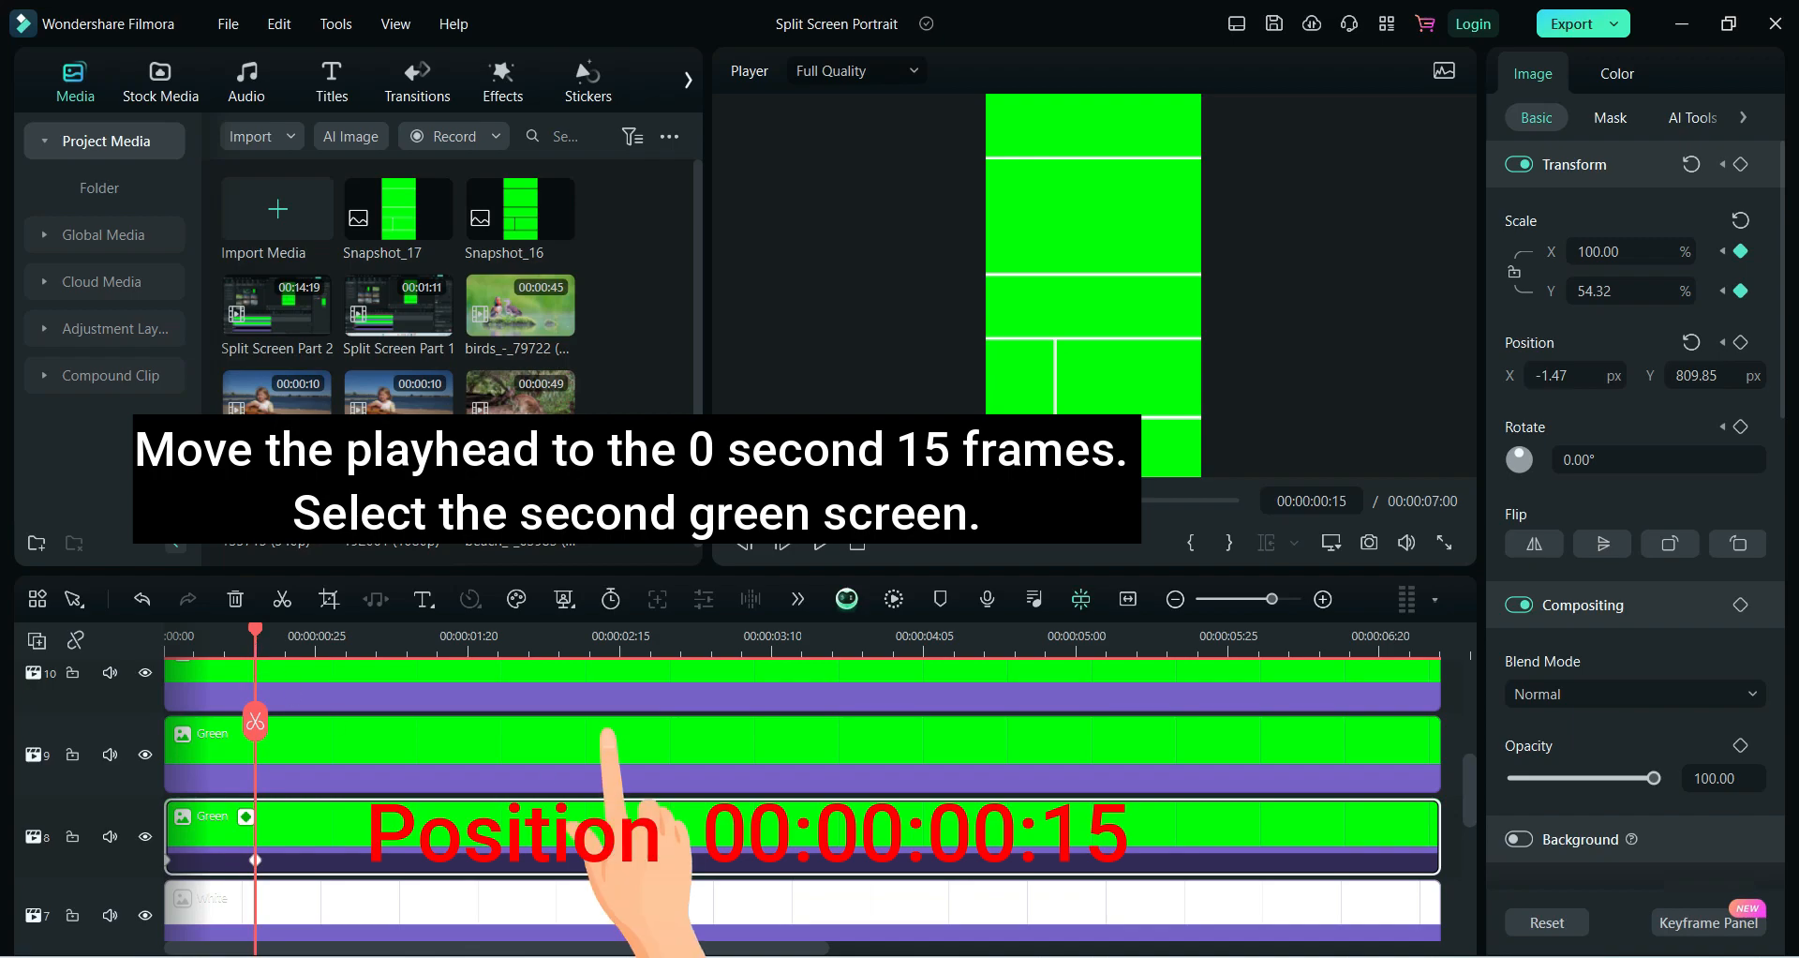
# Select the second green solid and keyframe its Transform at 00:00:00:15 with Y scale 0
pyautogui.click(304, 756)
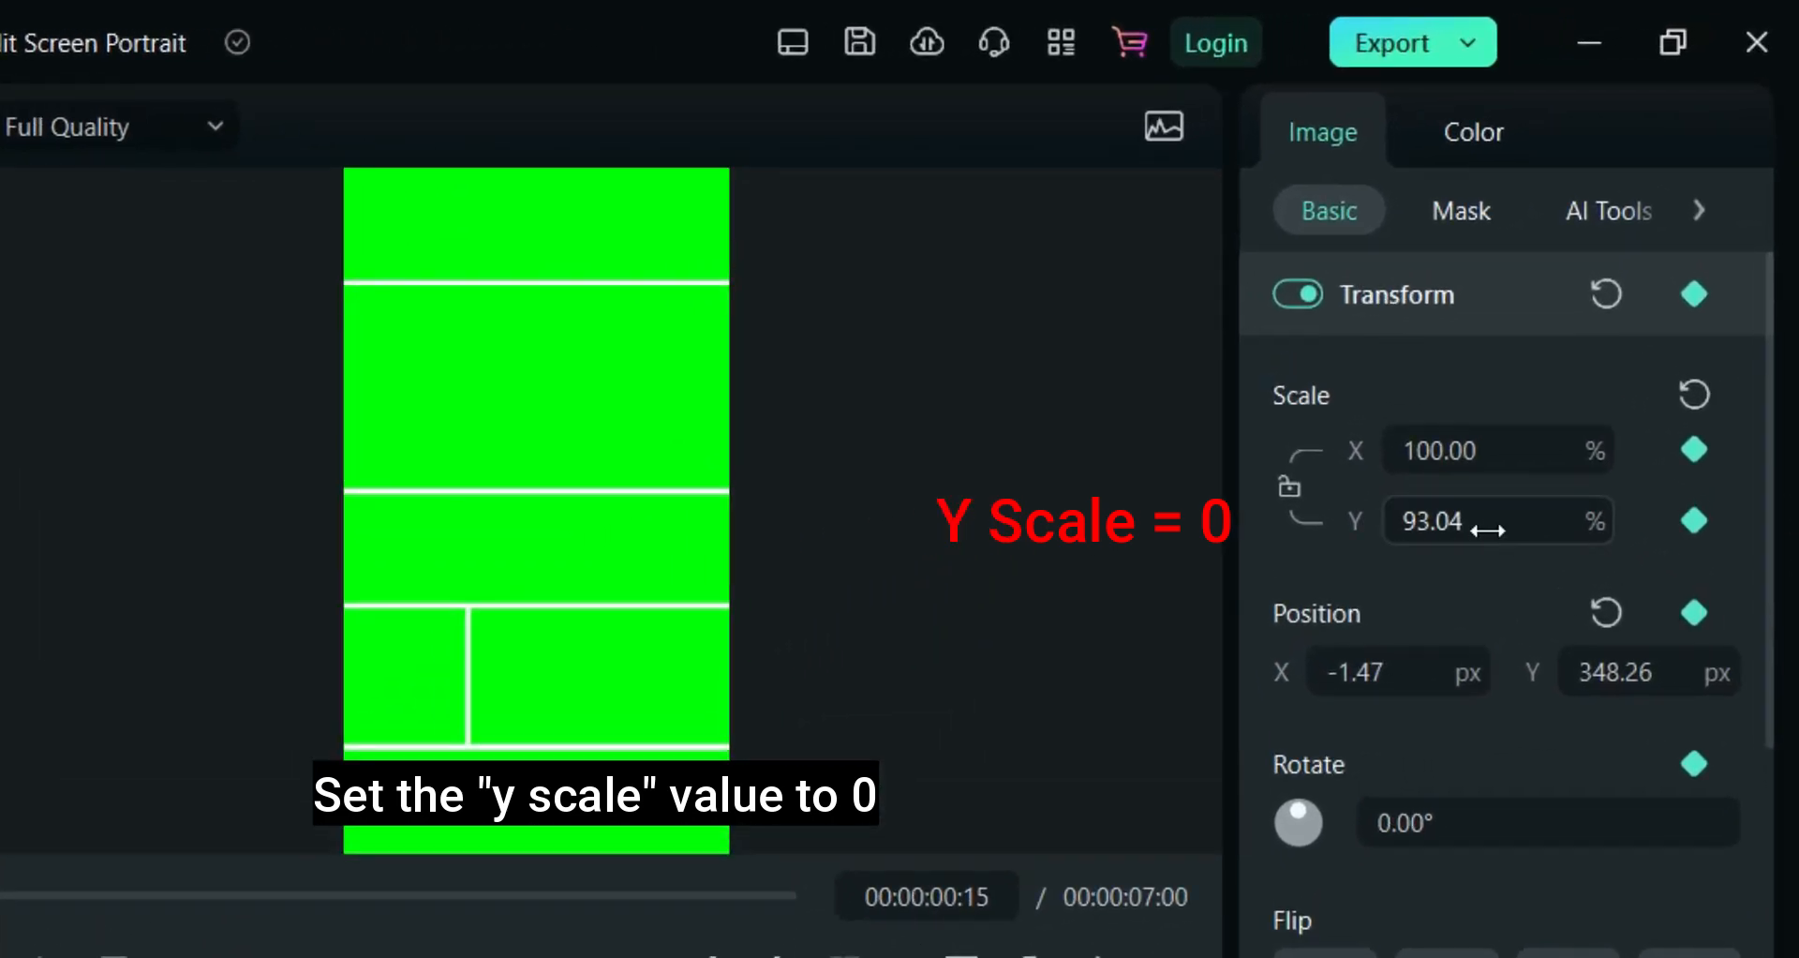
pyautogui.click(1488, 530)
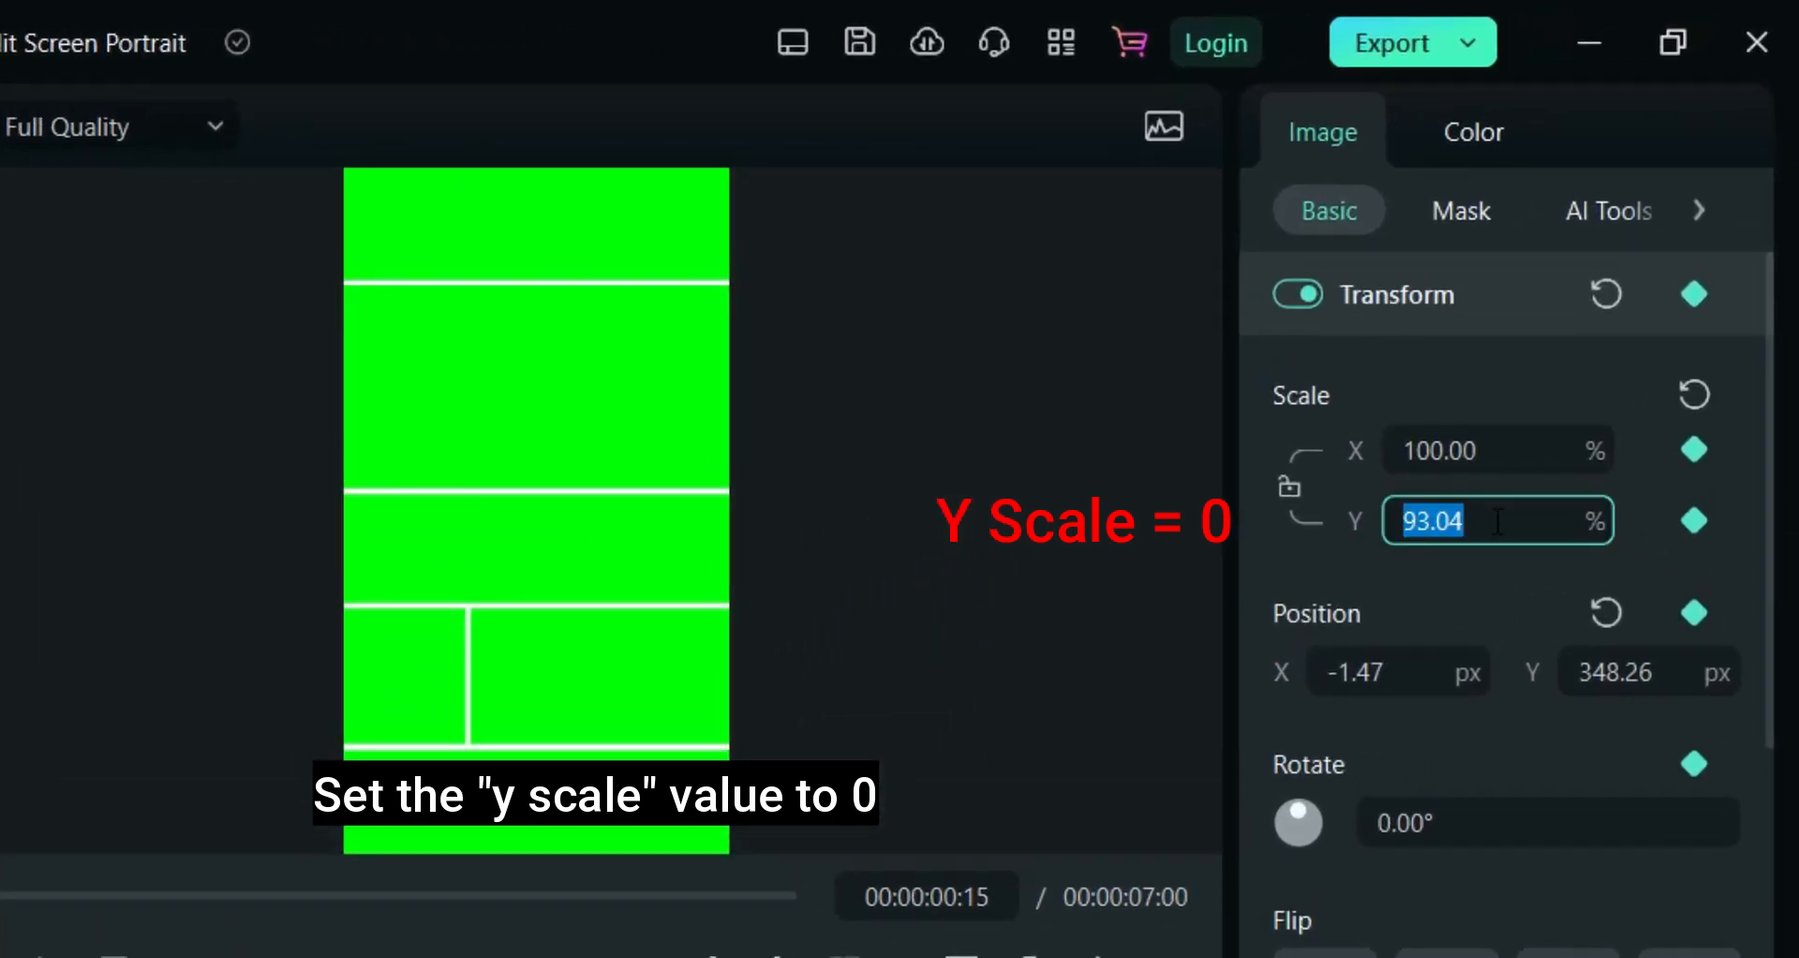
pyautogui.write('0')
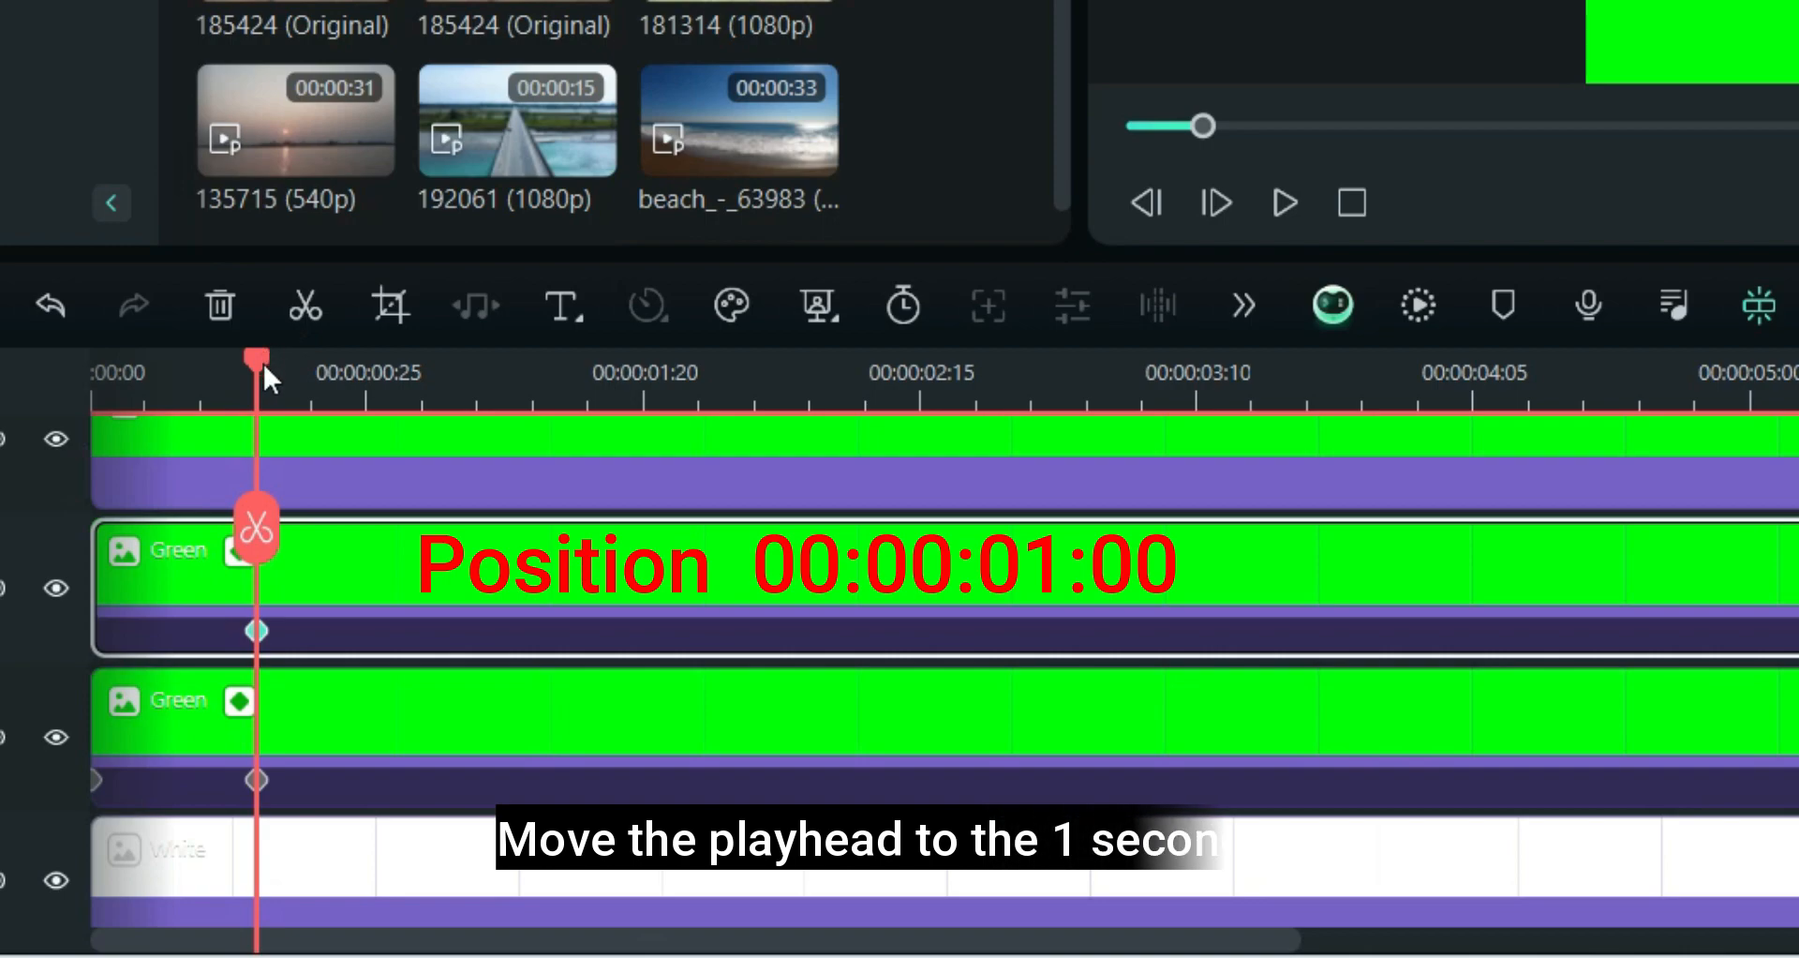
# Keyframe the second green solid at 00:00:01:00 with Y scale 93.04
pyautogui.moveTo(261, 360); pyautogui.dragTo(425, 380)
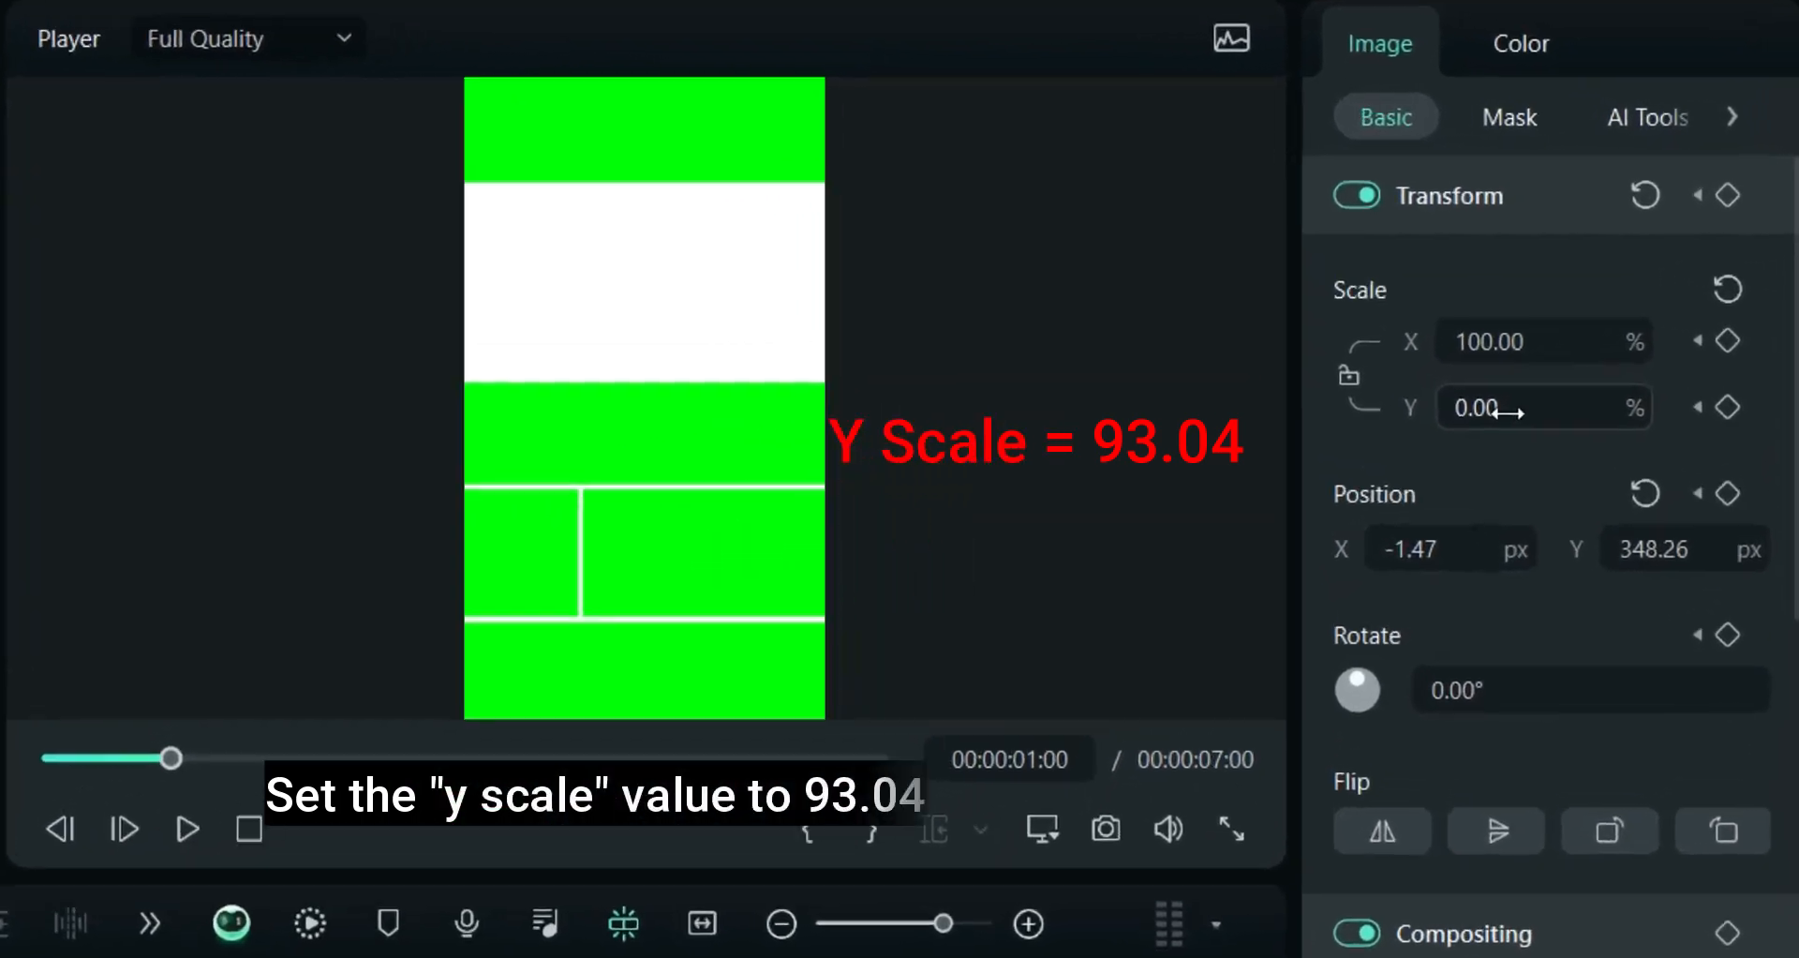
pyautogui.doubleClick(1608, 292)
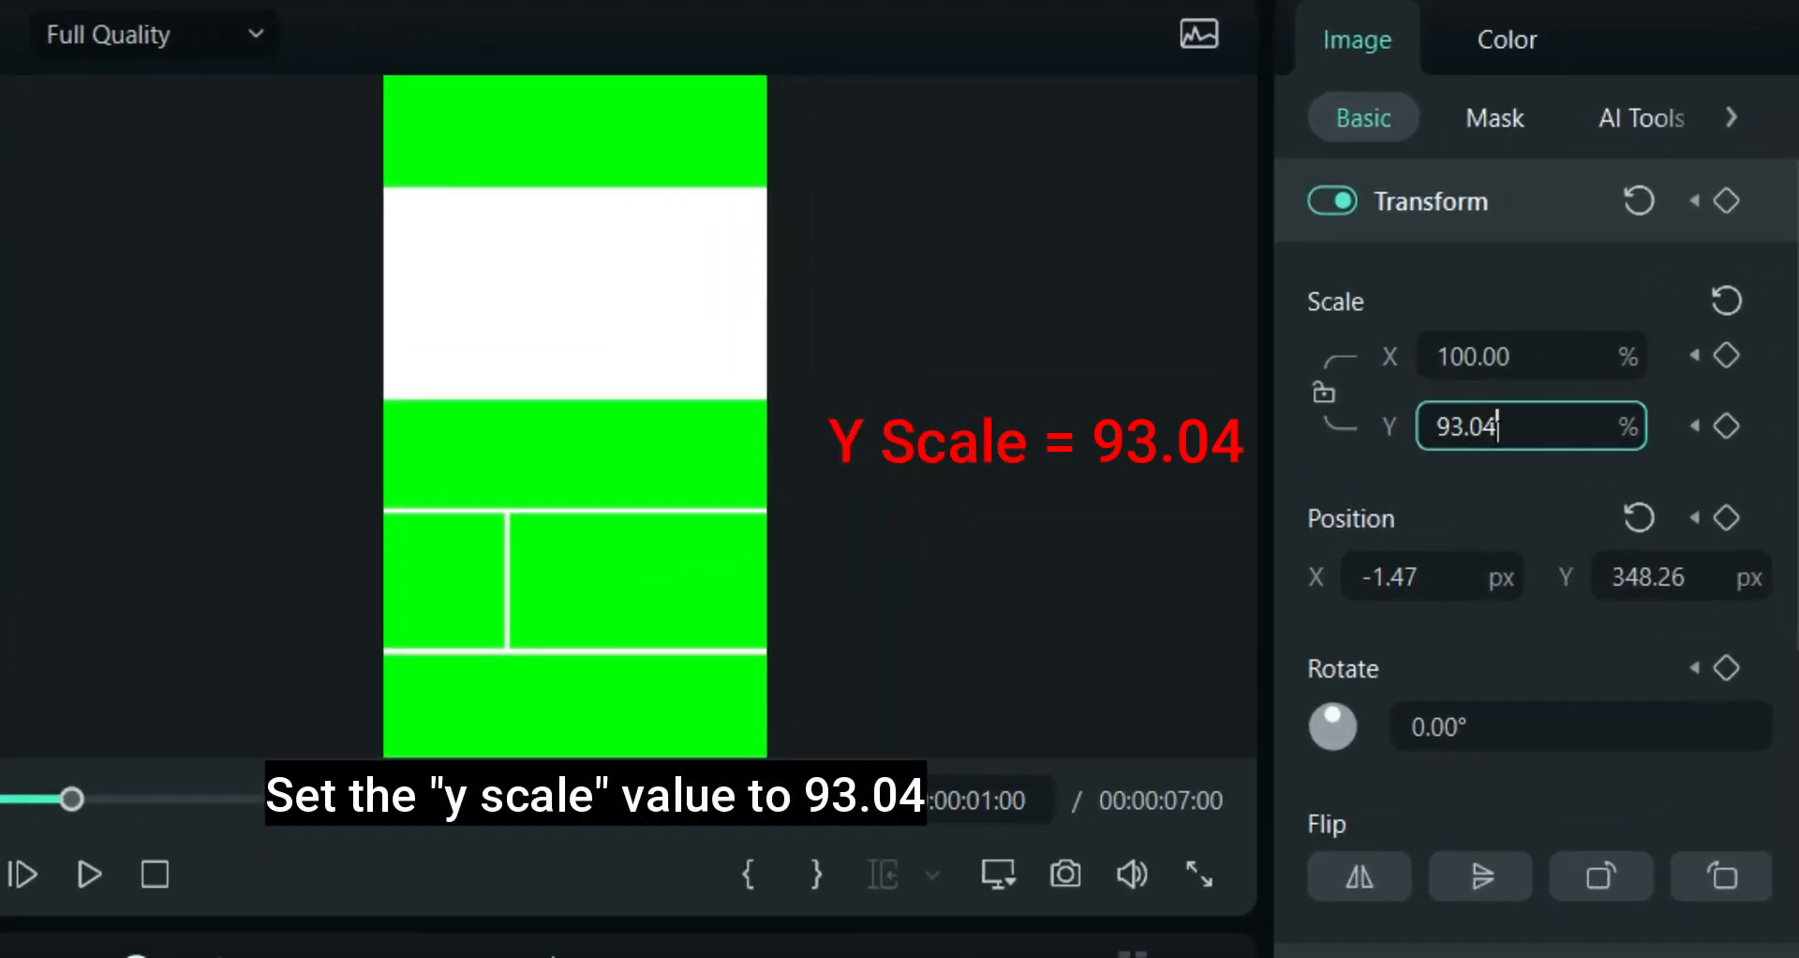
pyautogui.write('93.04')
pyautogui.press('Return')
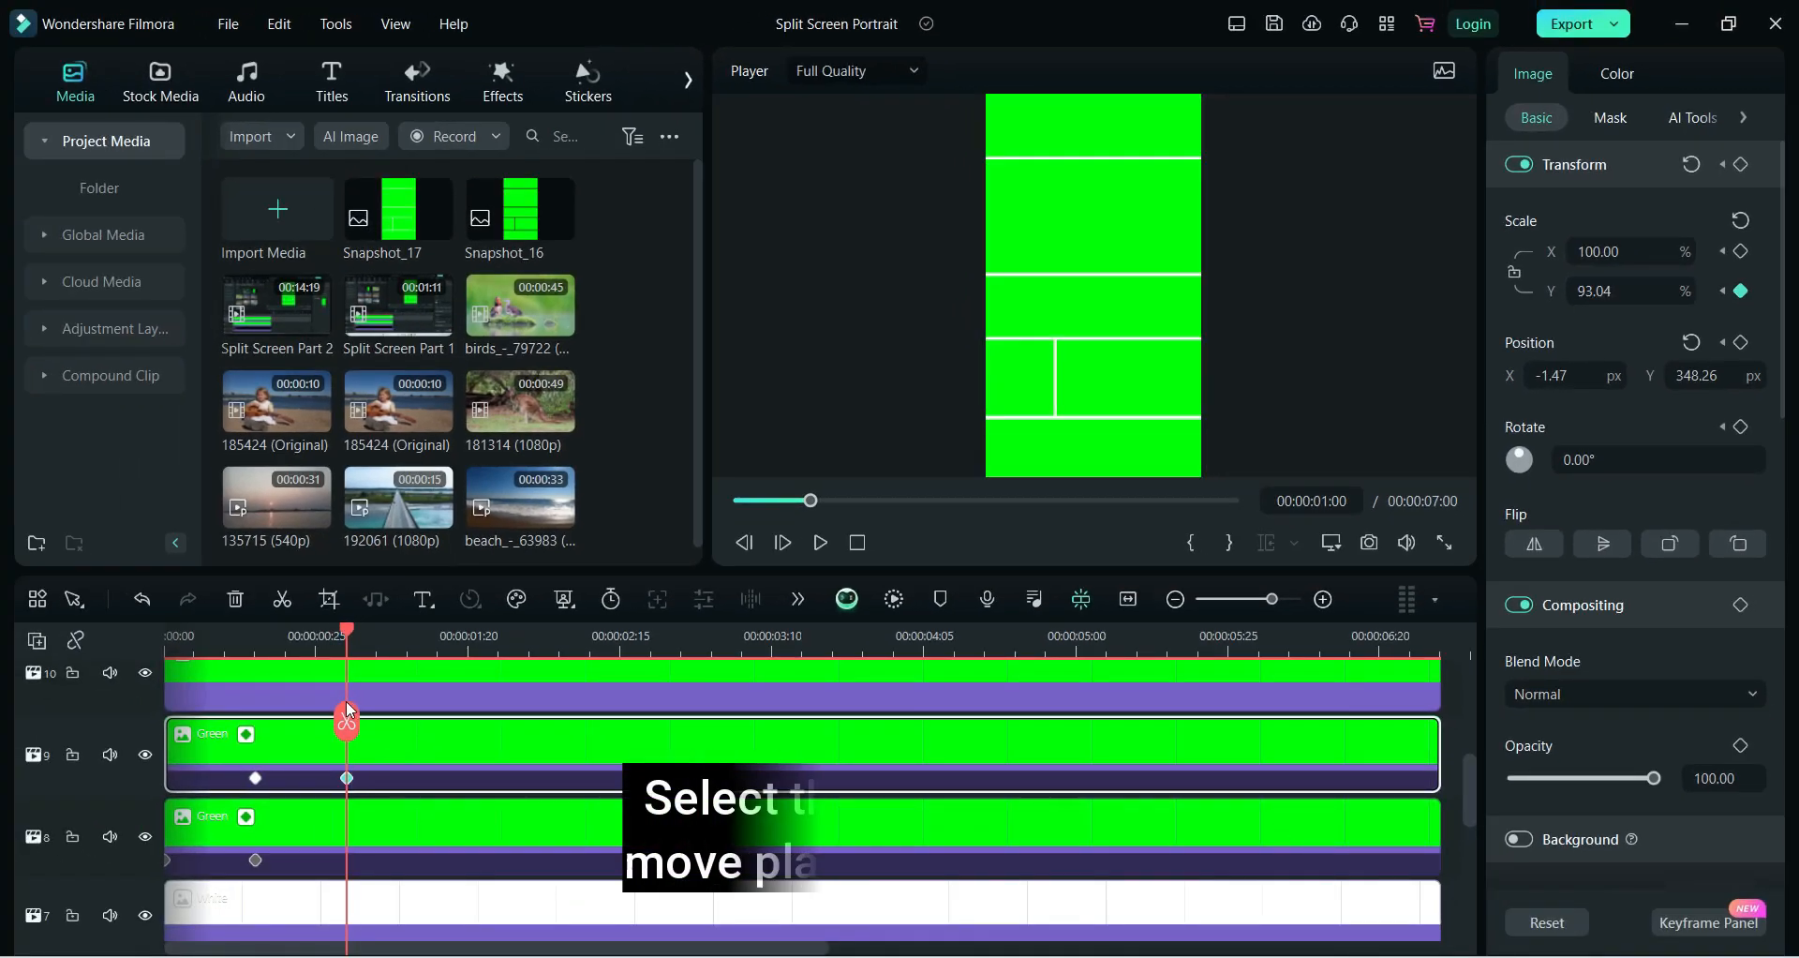
# Select the third green solid and add a Transform keyframe to it at 00:00:00:00
pyautogui.scroll(1, 1466, 774)
pyautogui.moveTo(1471, 776); pyautogui.dragTo(1466, 775)
pyautogui.click(422, 748)
pyautogui.moveTo(347, 630); pyautogui.dragTo(139, 626)
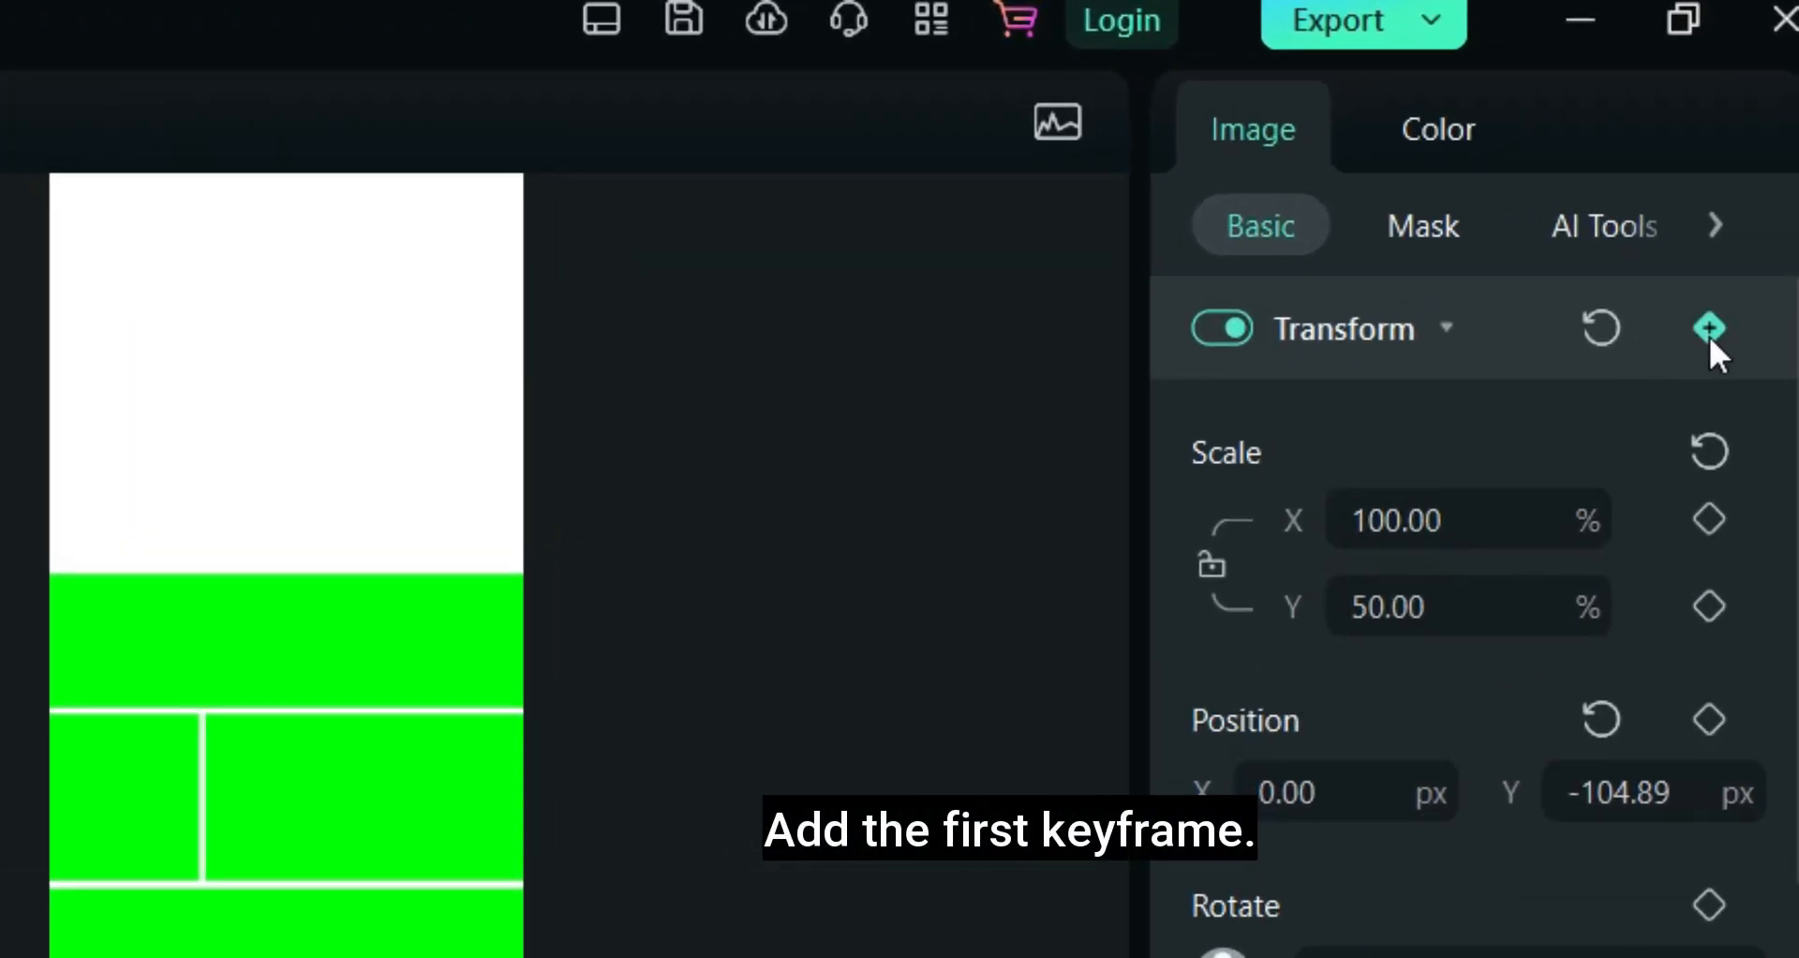
pyautogui.click(1711, 336)
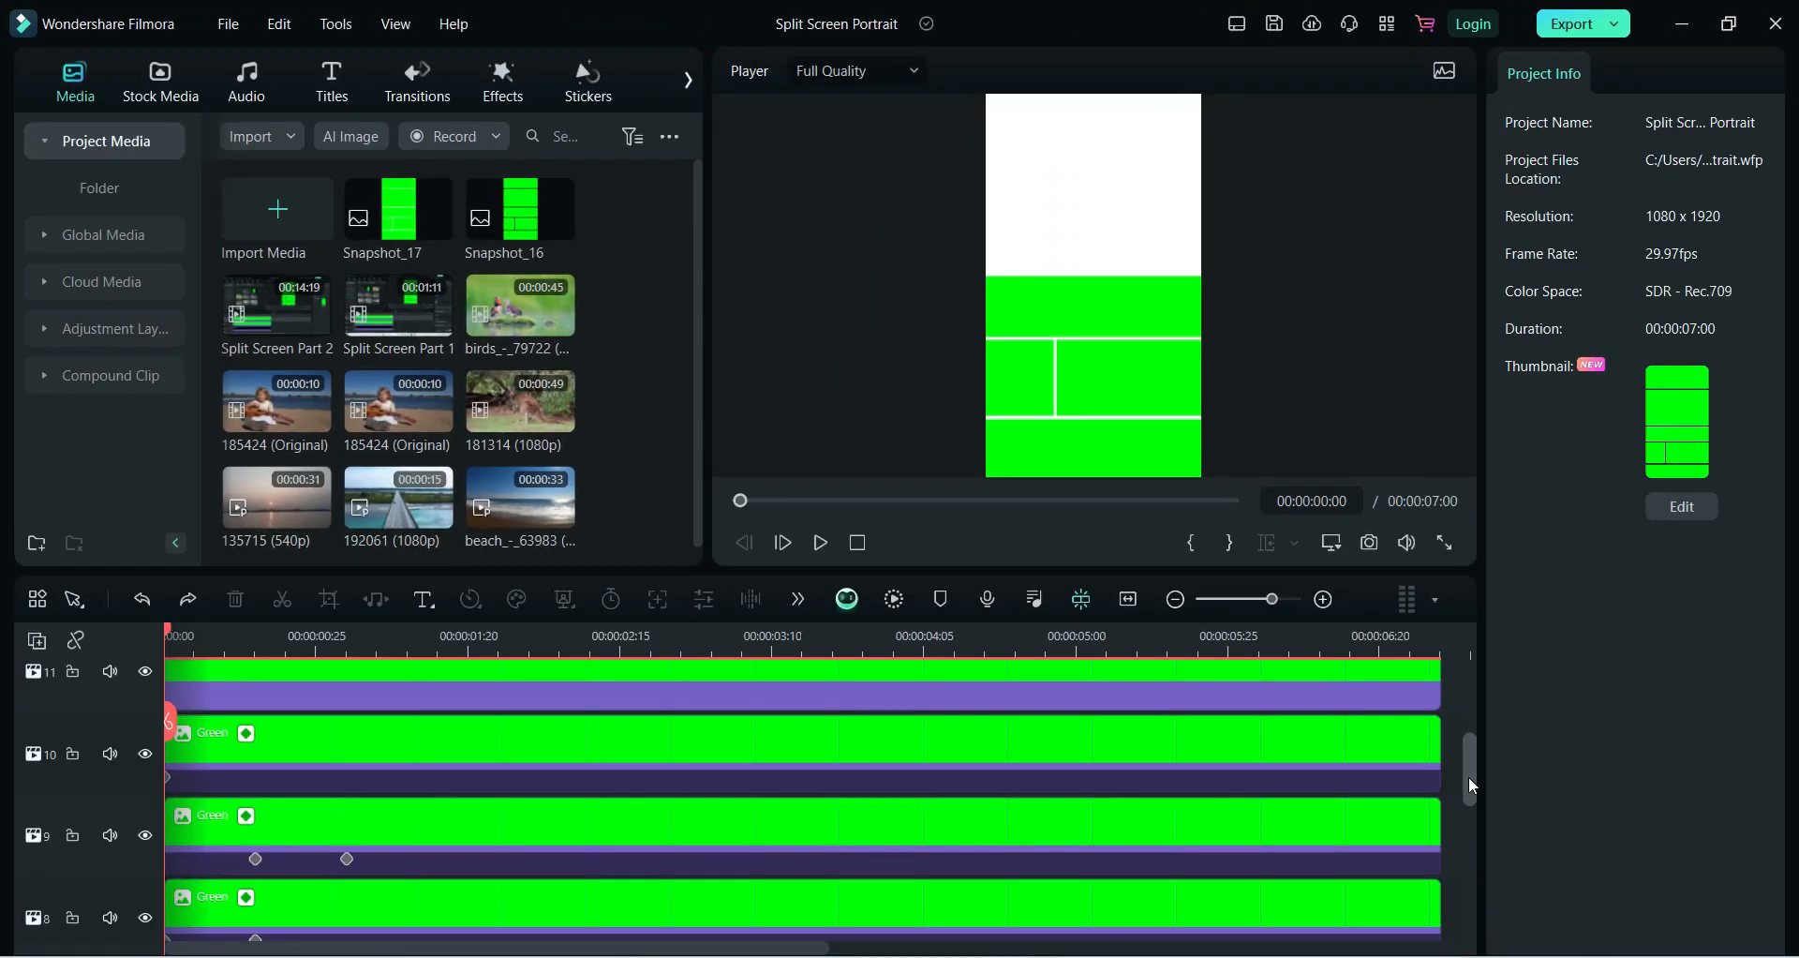
# Hide the tracks of the last three green solids, tracks 13, 12 and 11
pyautogui.moveTo(1470, 776); pyautogui.dragTo(1471, 722)
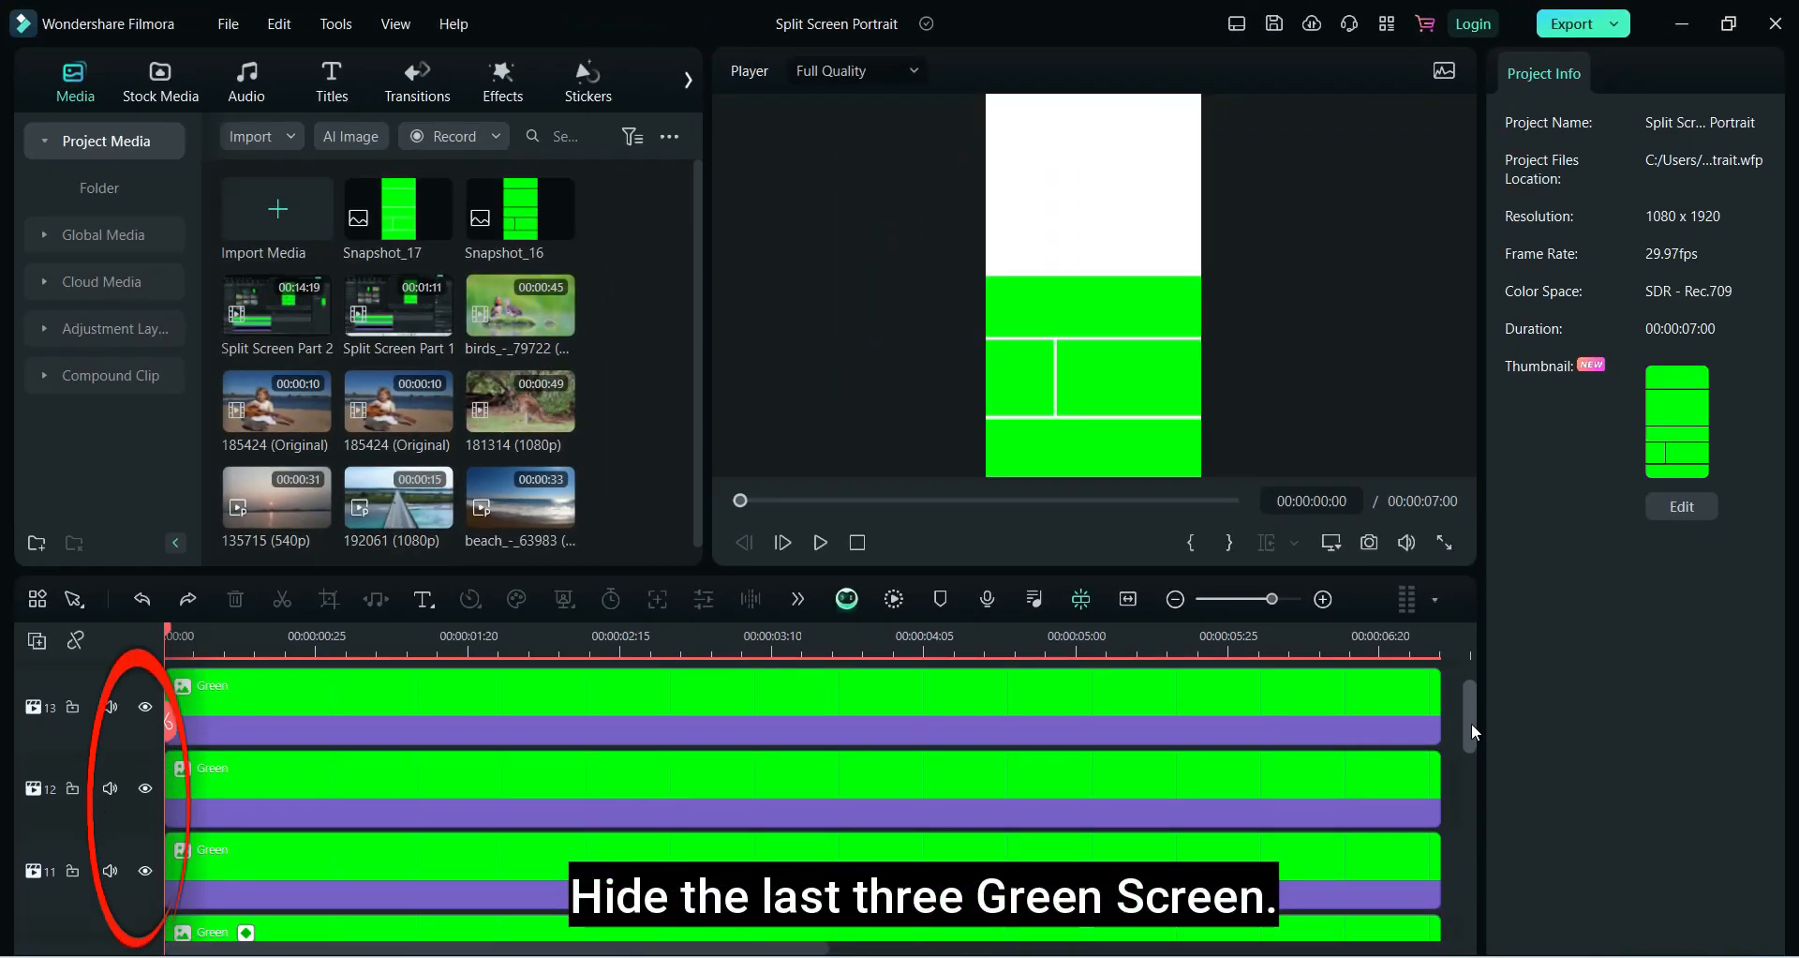
pyautogui.click(145, 708)
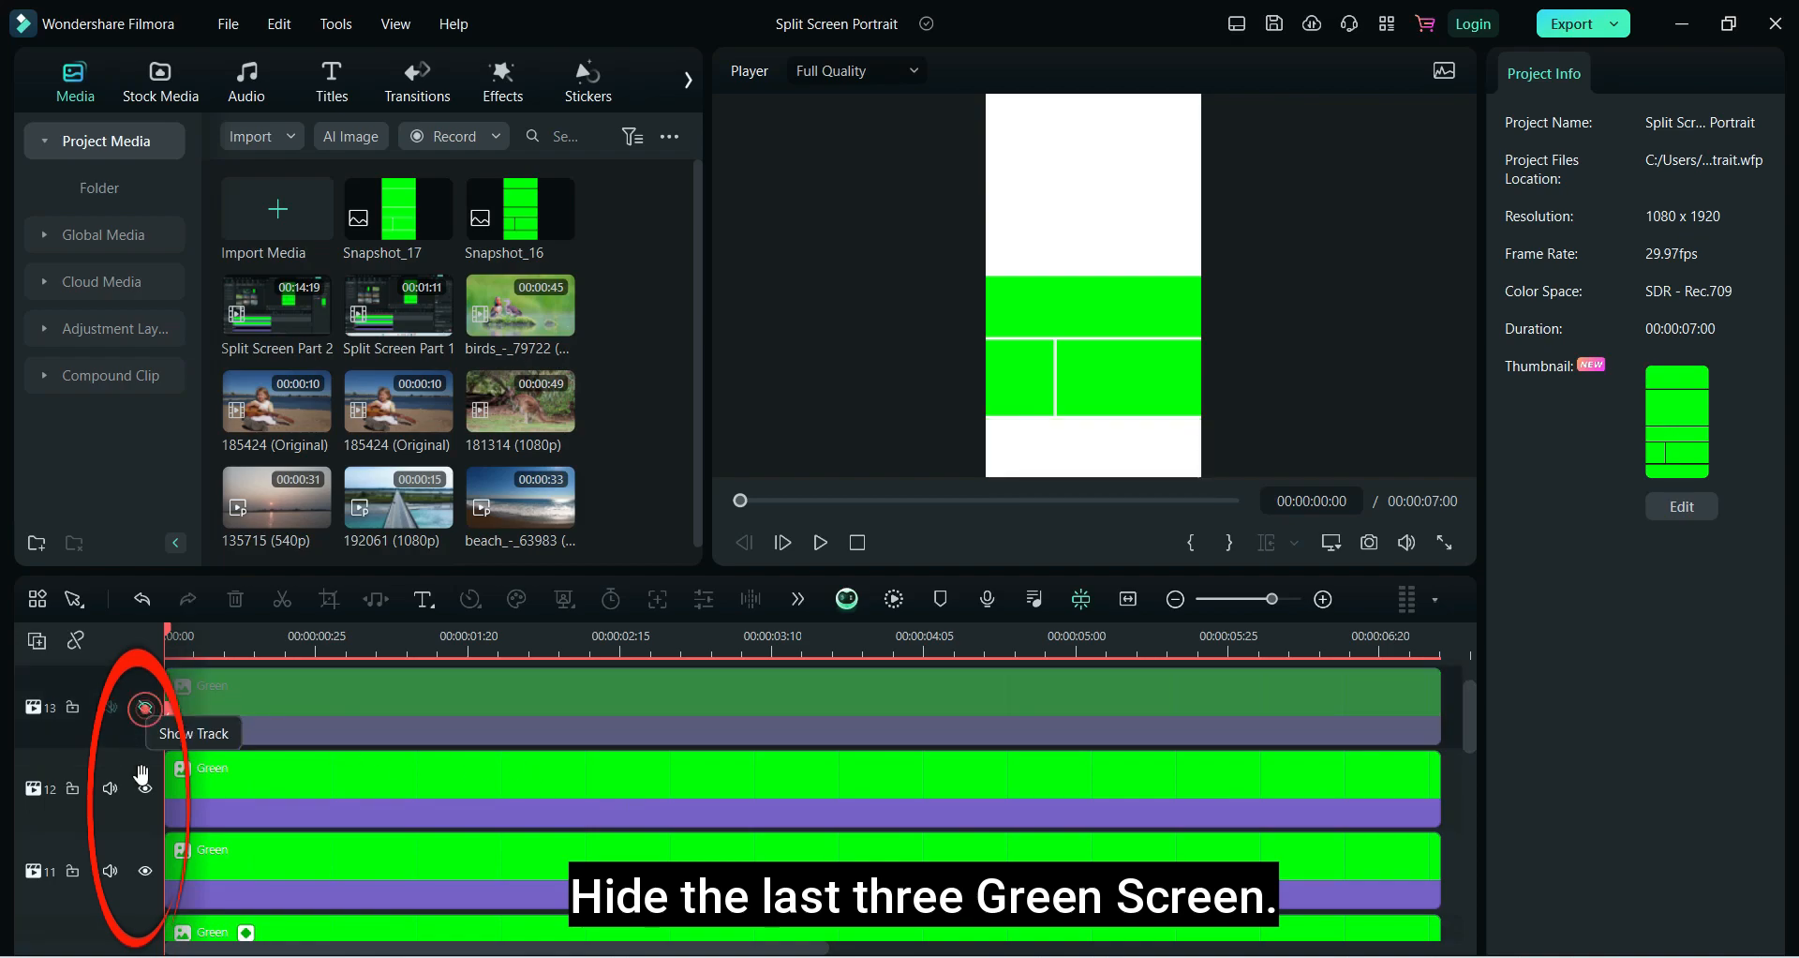
pyautogui.click(144, 789)
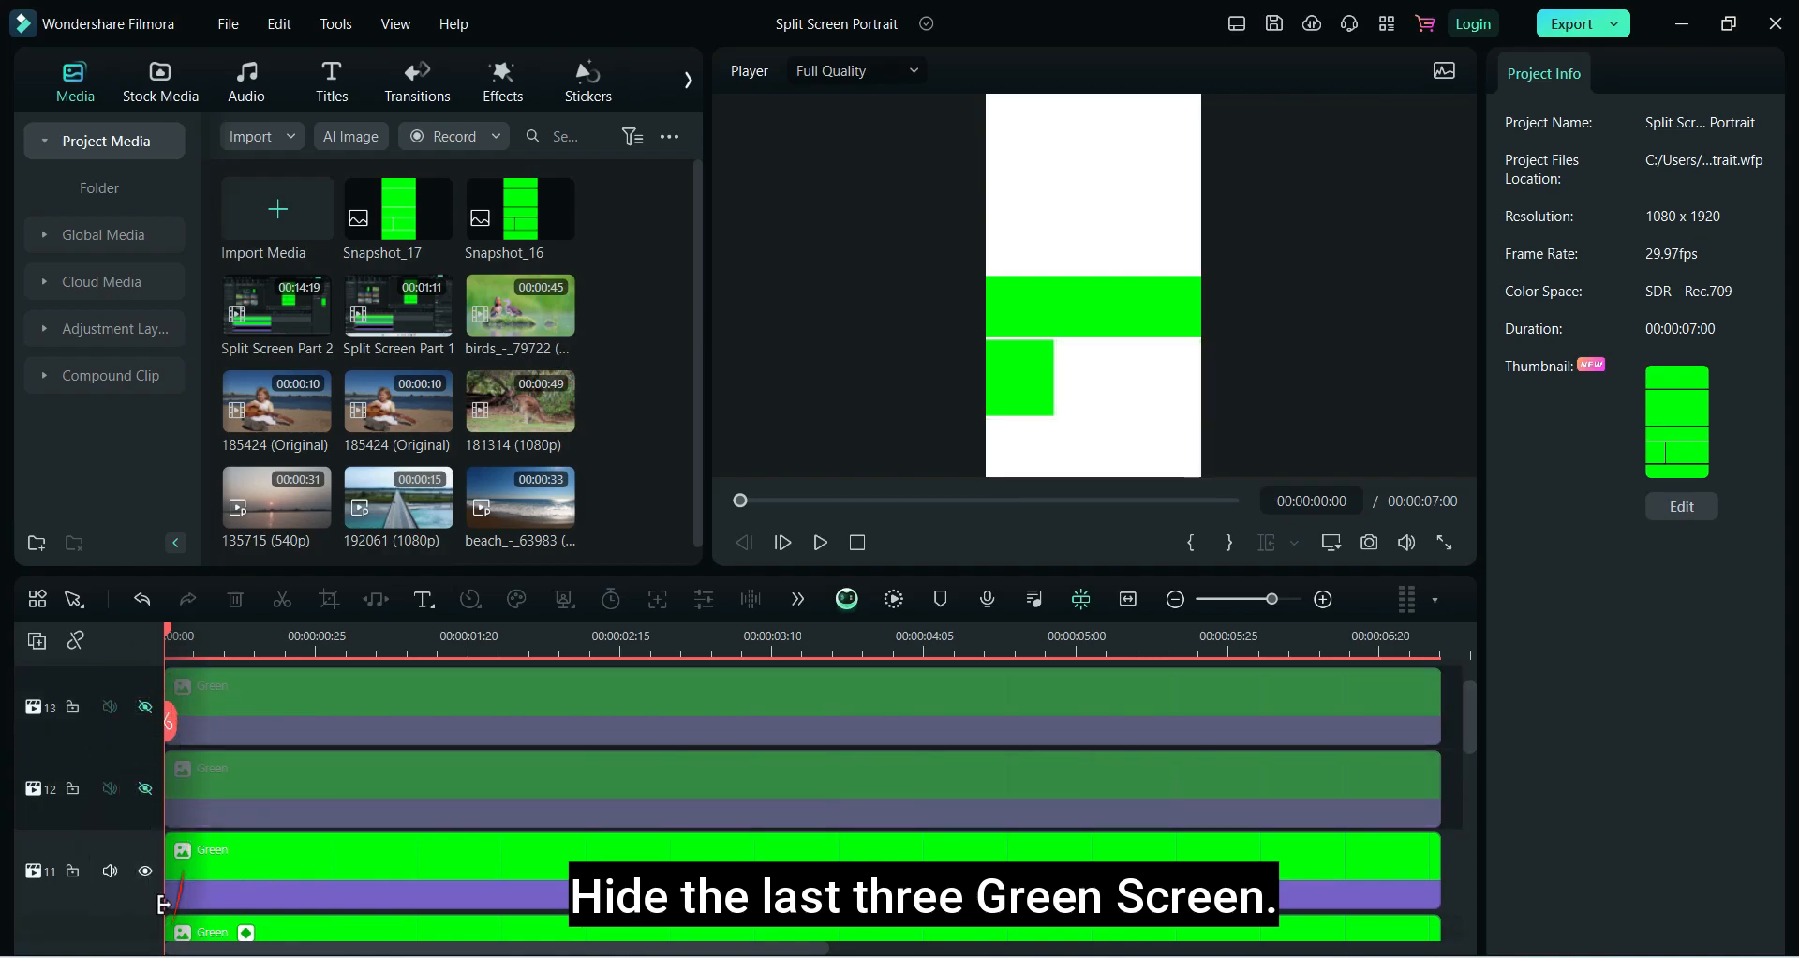
pyautogui.click(146, 870)
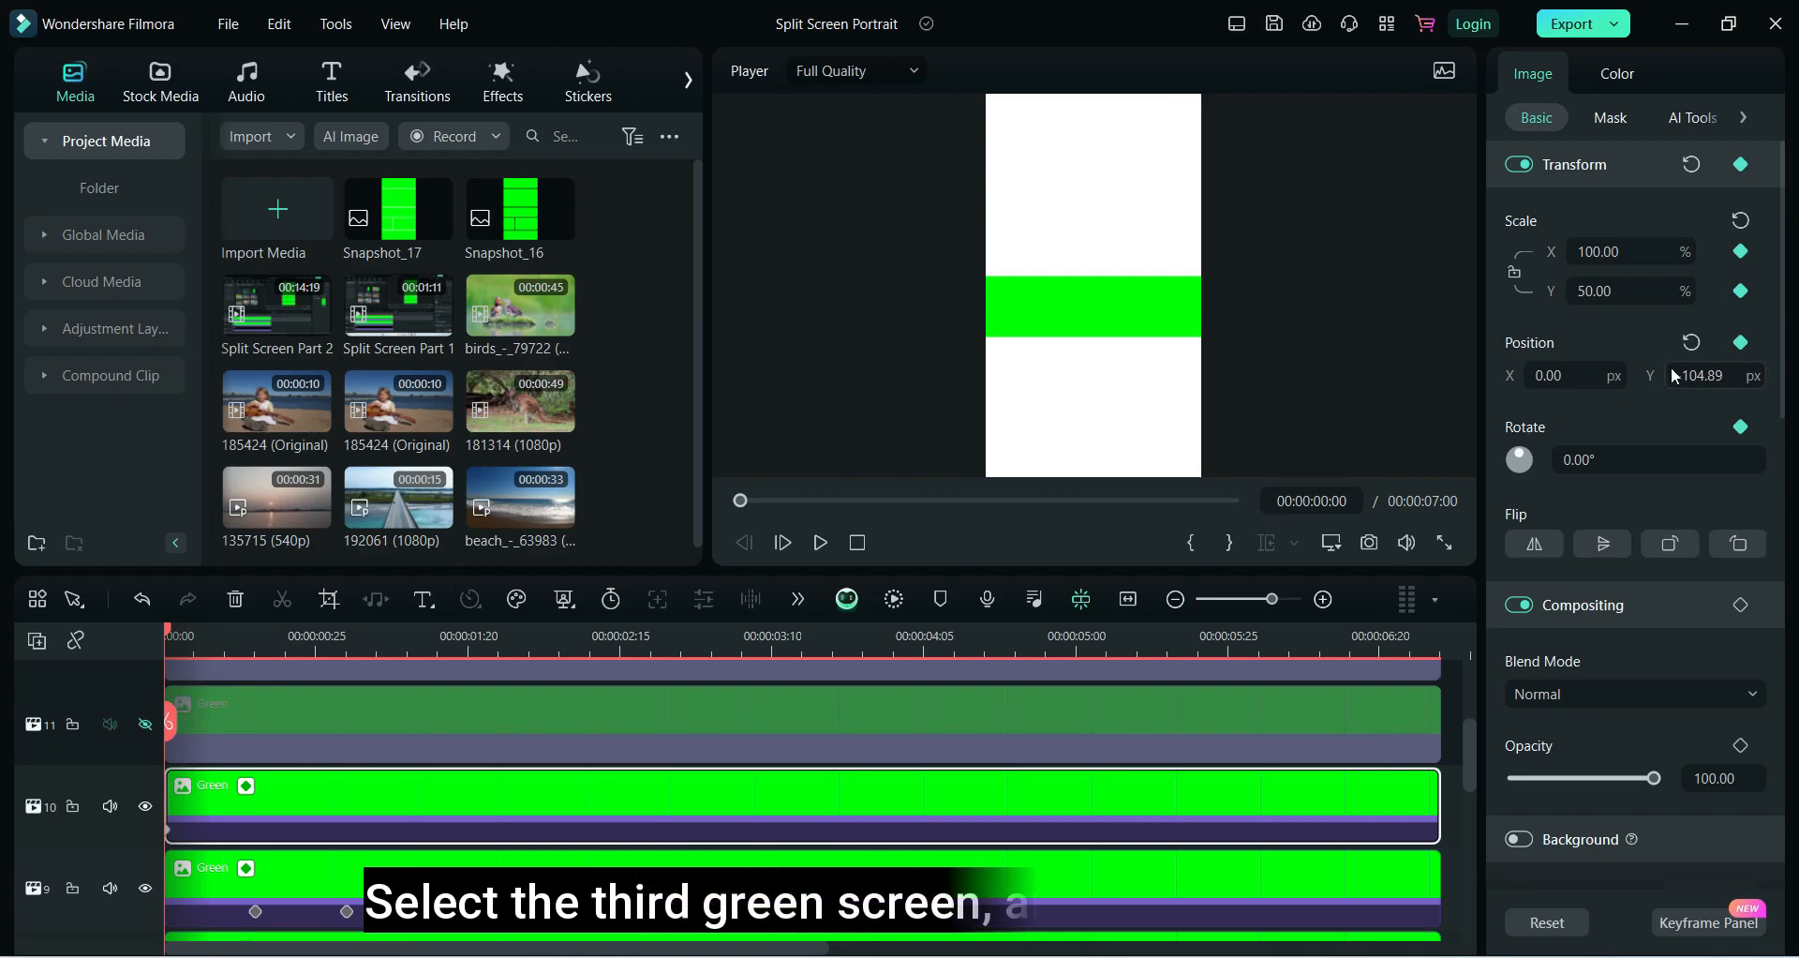
# Move the third green solid down out of the frame at its first keyframe, to a Y position of about -1117 px
pyautogui.click(1708, 376)
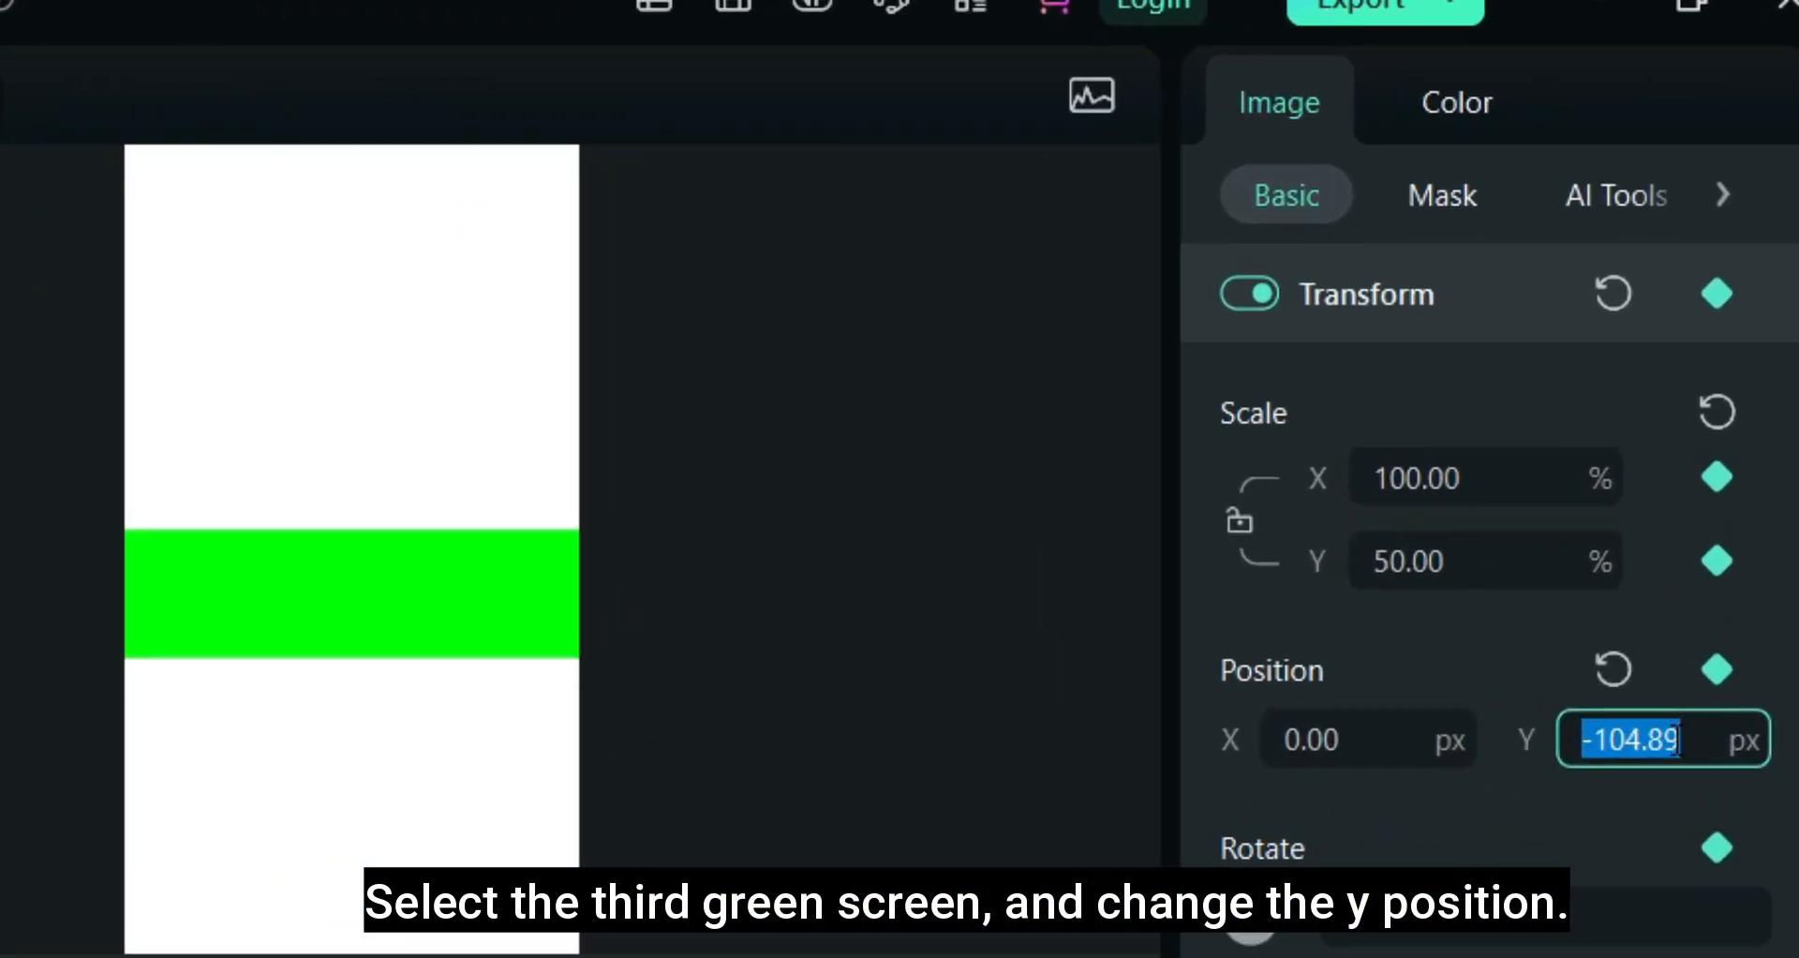
pyautogui.click(1544, 811)
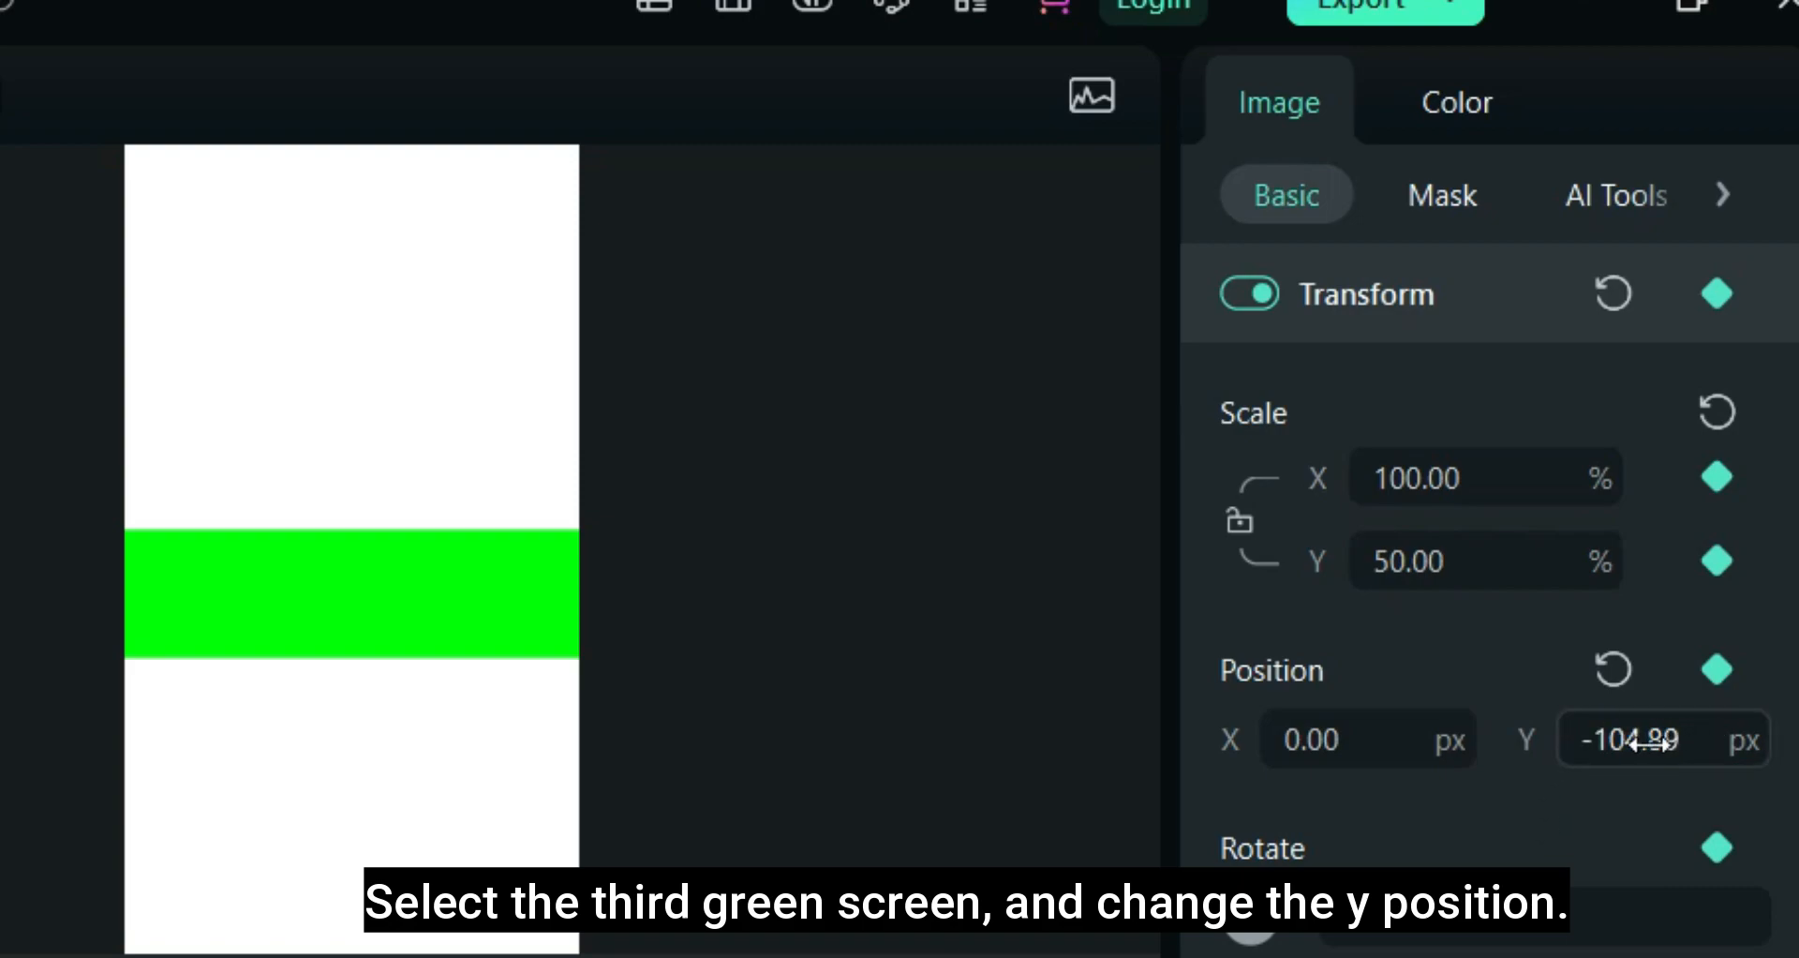
pyautogui.moveTo(1651, 741); pyautogui.dragTo(0, 741)
# Keyframe the third green solid at 00:00:01:00 with Y position -104.89 px
pyautogui.moveTo(166, 626); pyautogui.dragTo(346, 644)
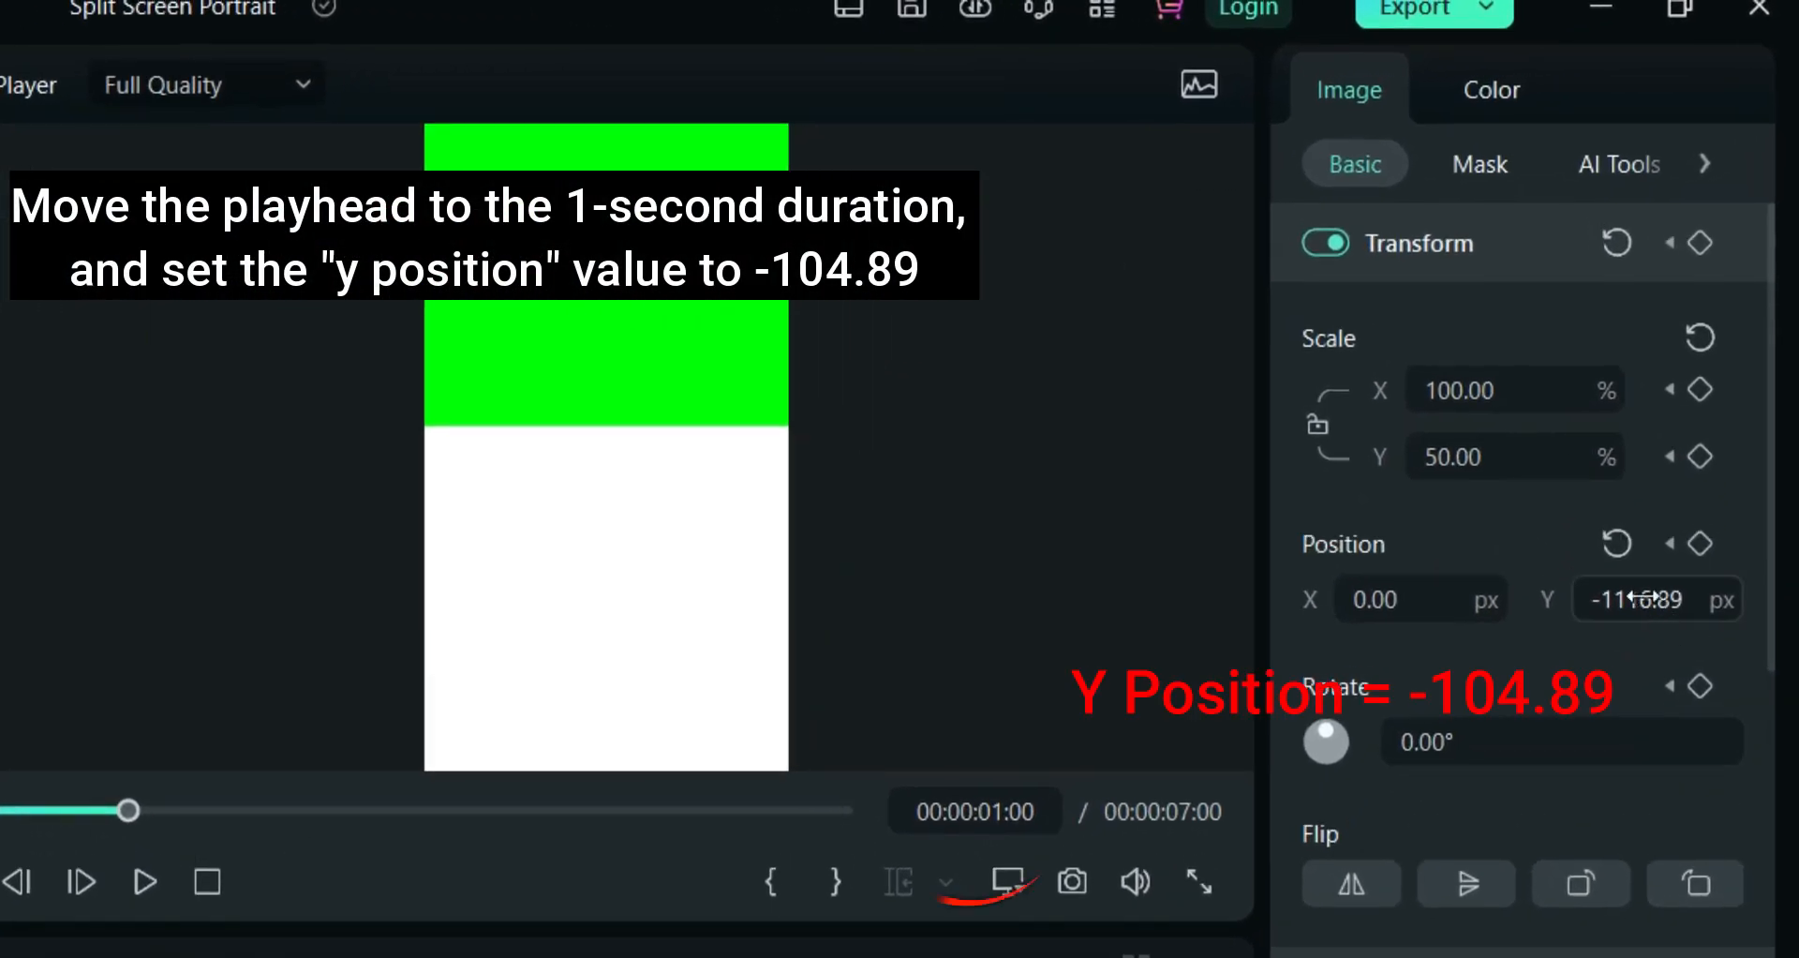
pyautogui.doubleClick(1708, 371)
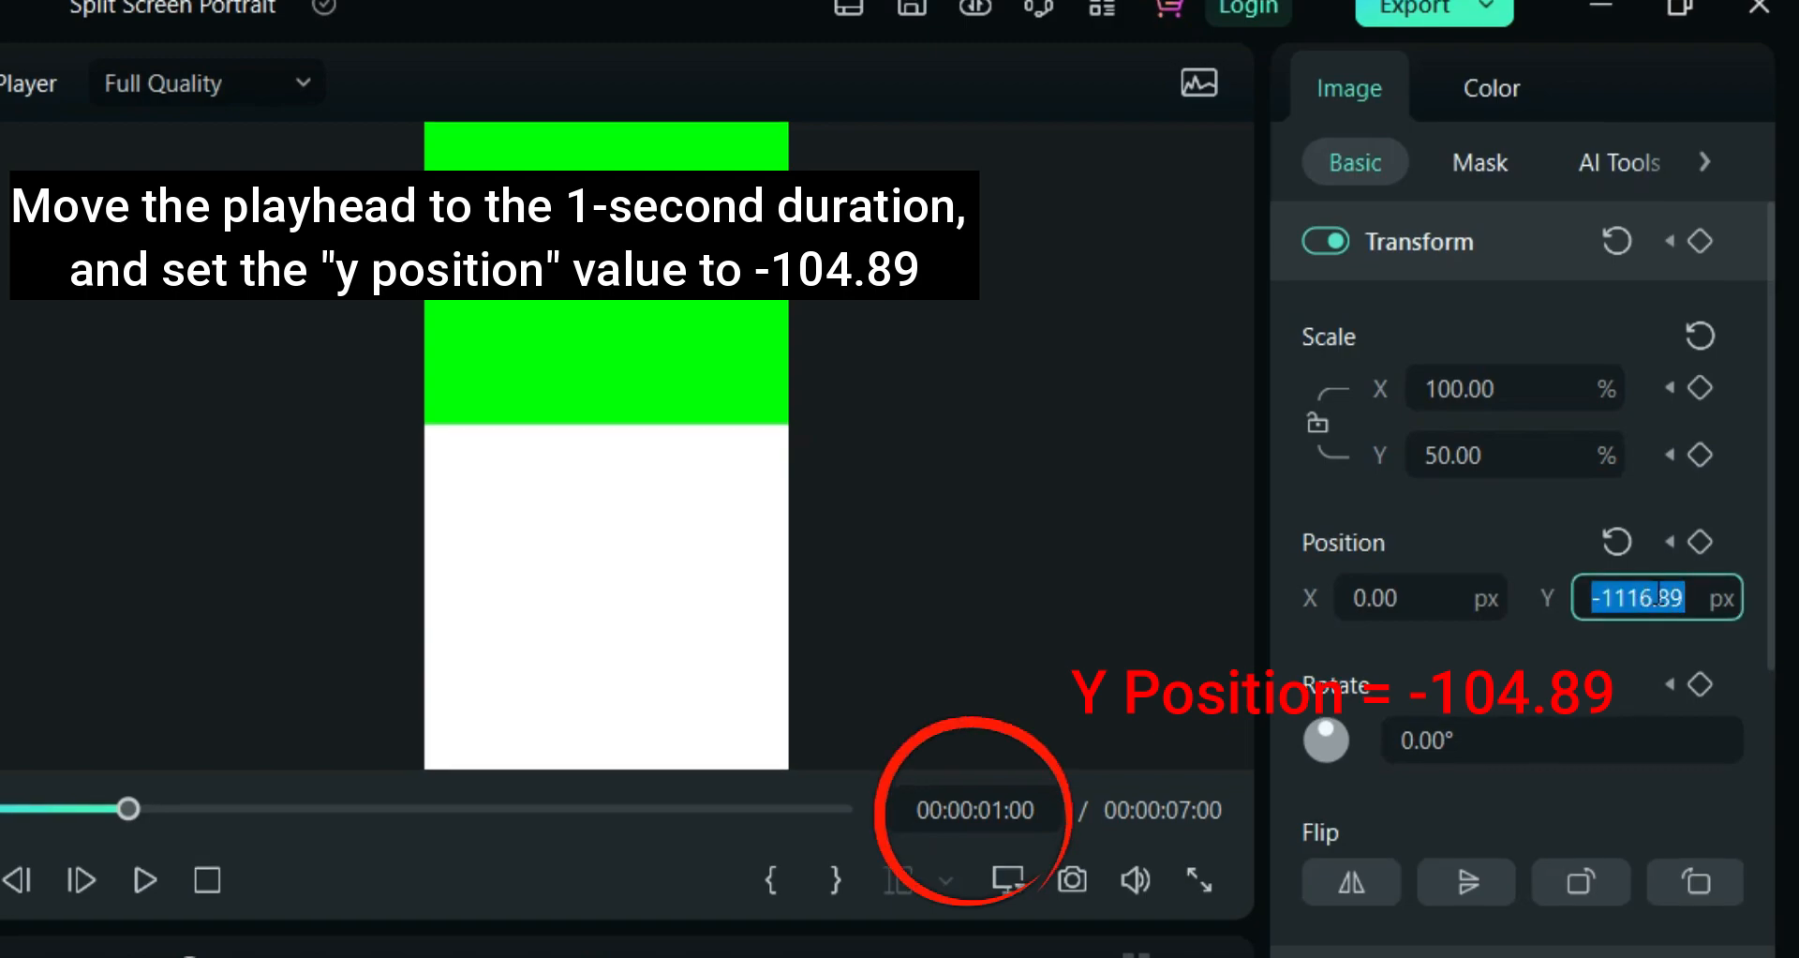
pyautogui.write('-104.89')
pyautogui.press('Return')
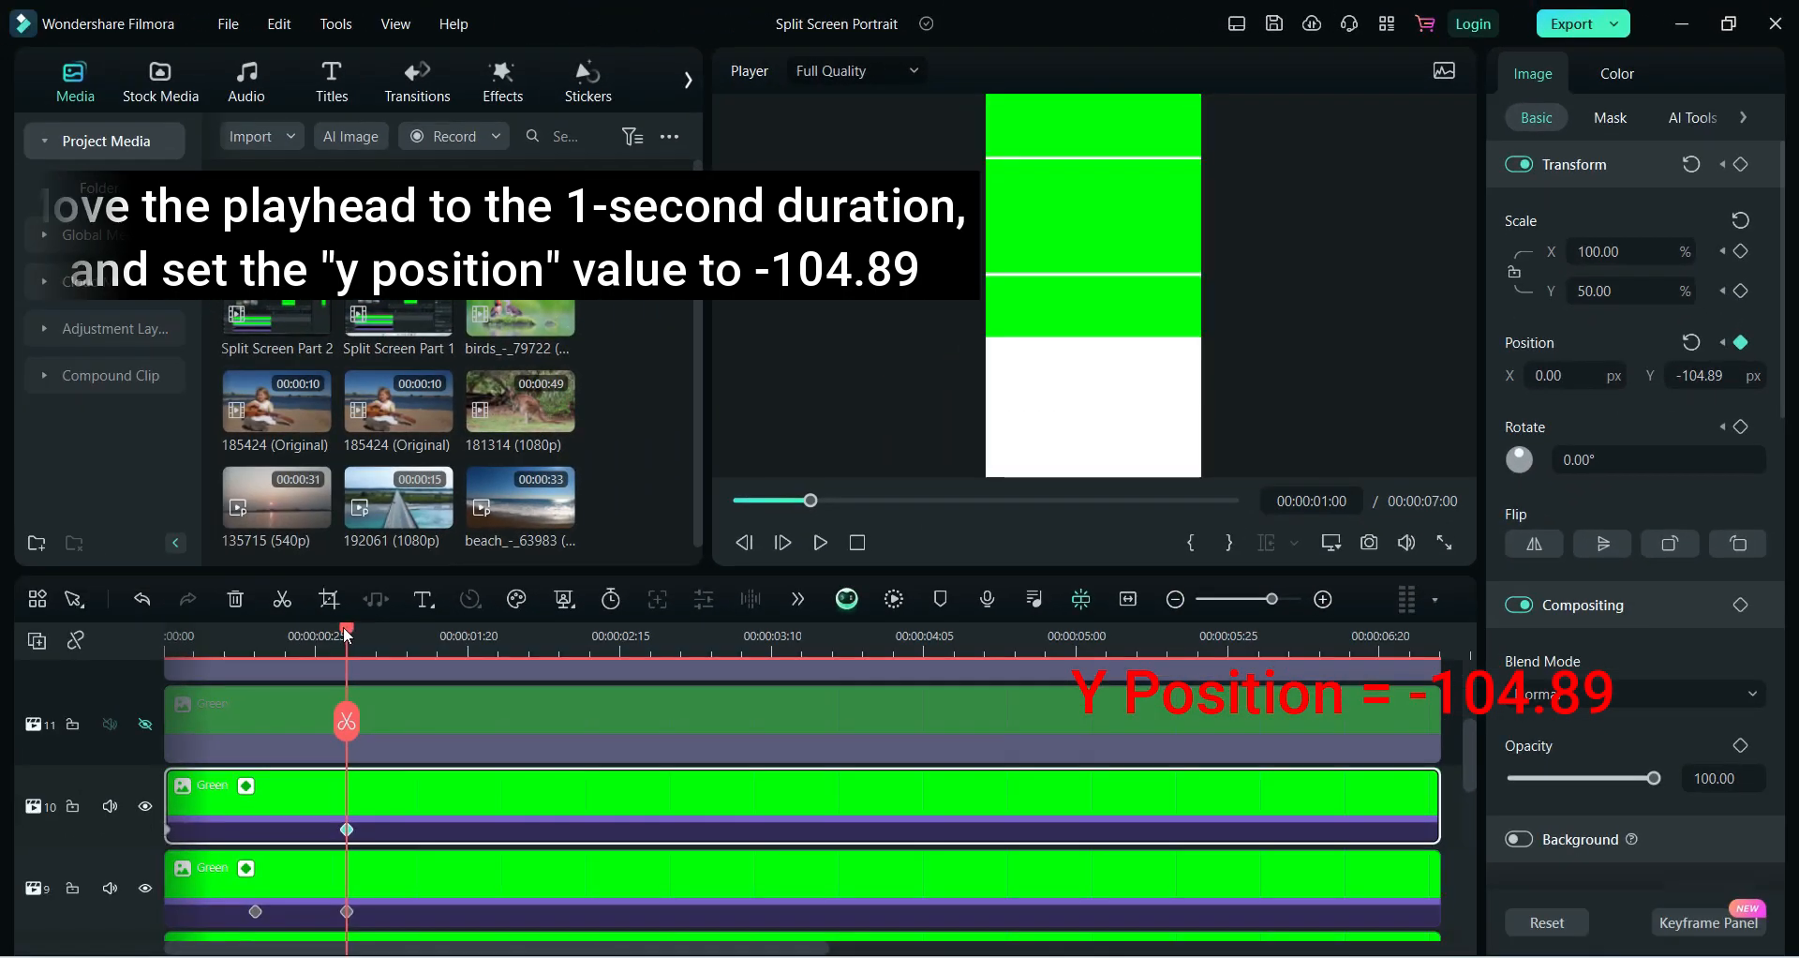
# Show the fourth green solid's track and keyframe the solid at 00:00:01:00, shifted left out of the frame to X position about -706 px
pyautogui.moveTo(343, 626)
pyautogui.mouseDown()
pyautogui.moveTo(90, 640)
pyautogui.moveTo(347, 647)
pyautogui.mouseUp()
pyautogui.scroll(1, 1462, 758)
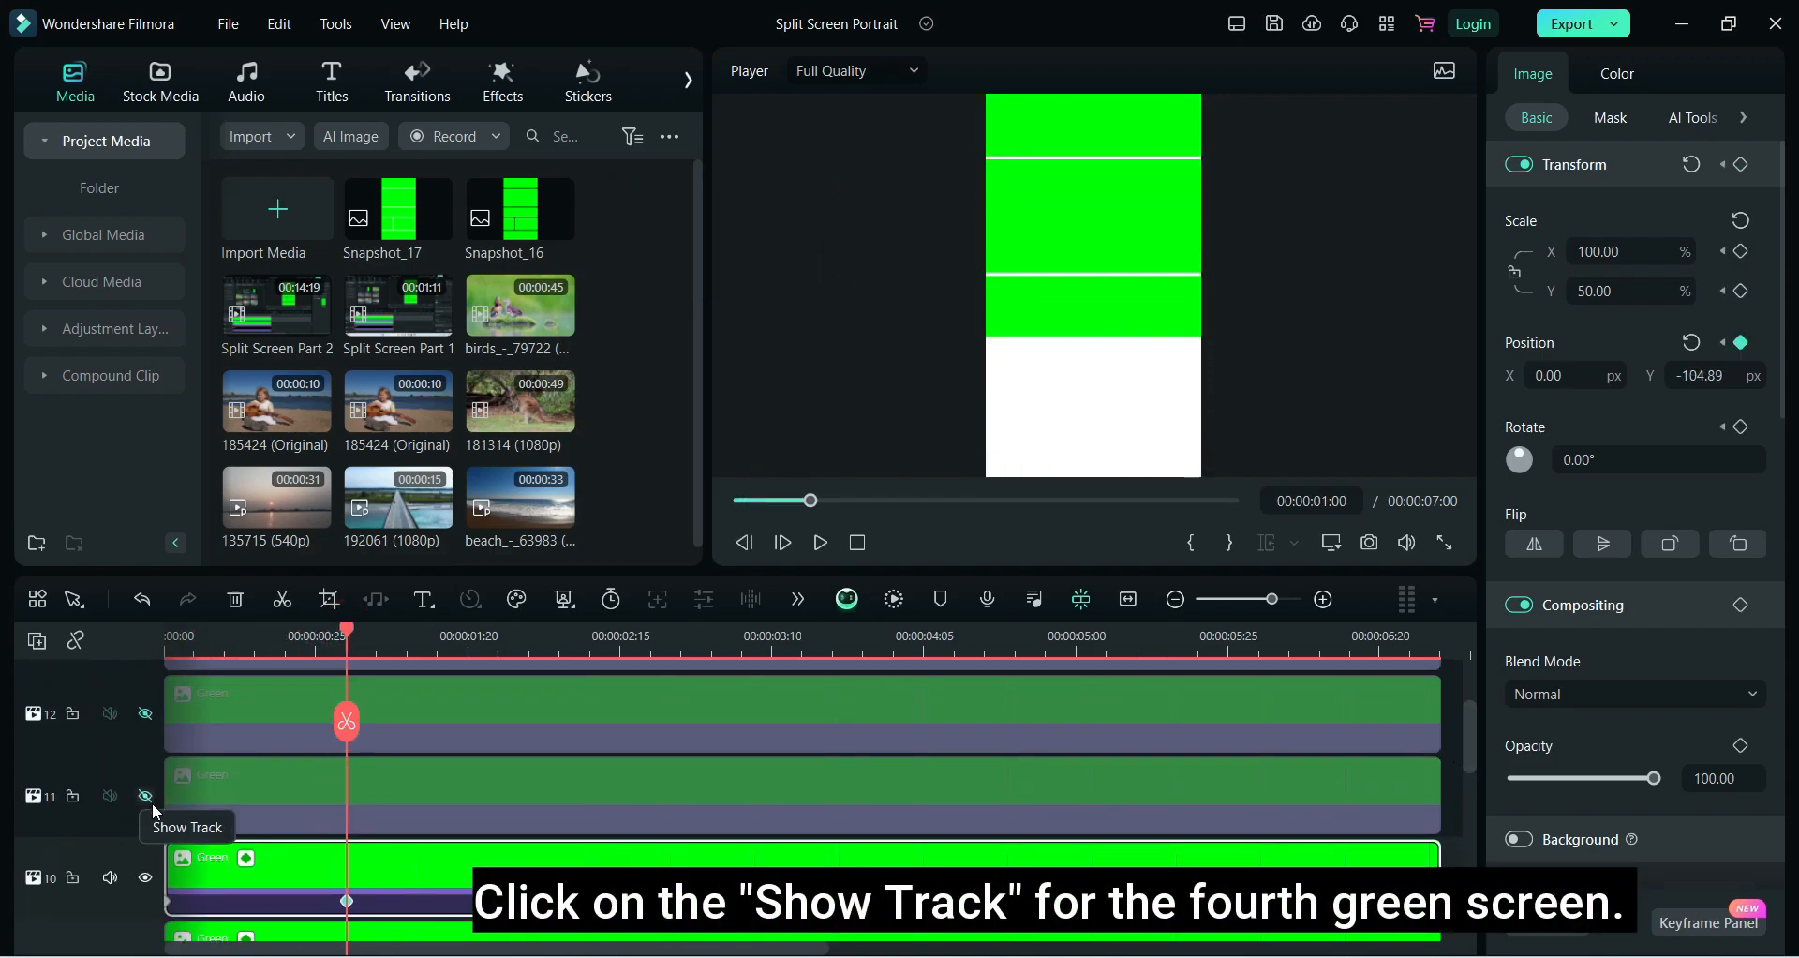
pyautogui.click(145, 796)
pyautogui.click(370, 787)
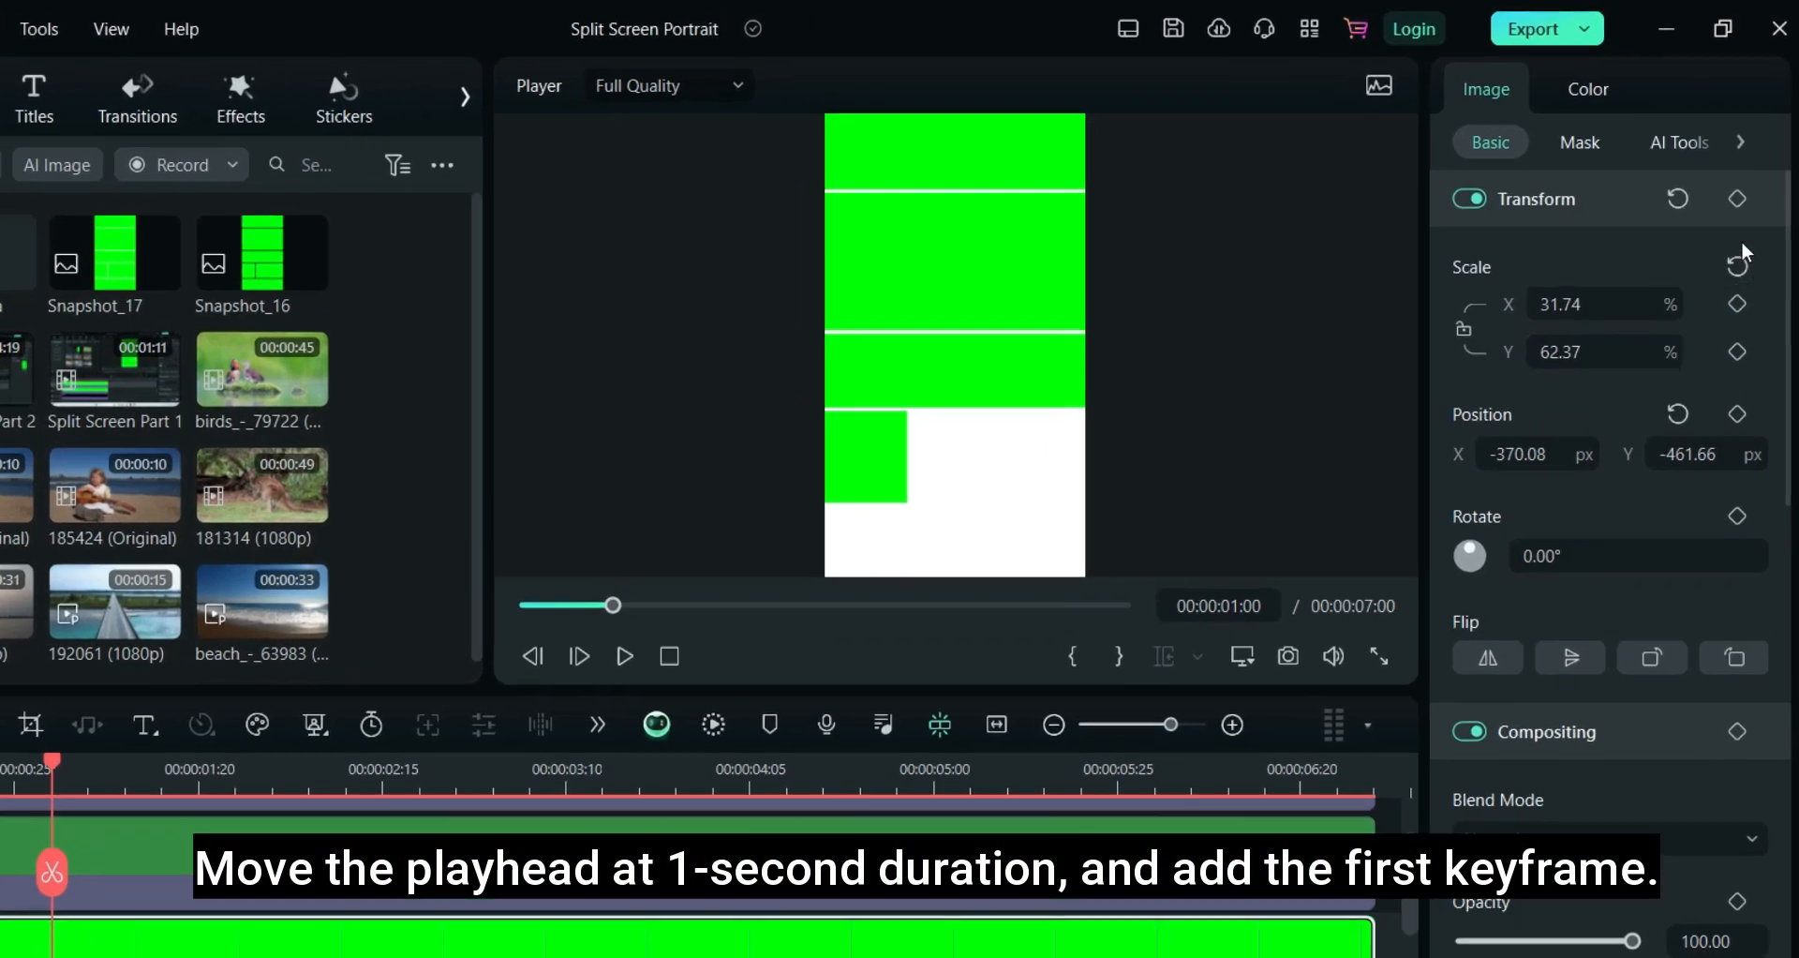
pyautogui.click(1740, 165)
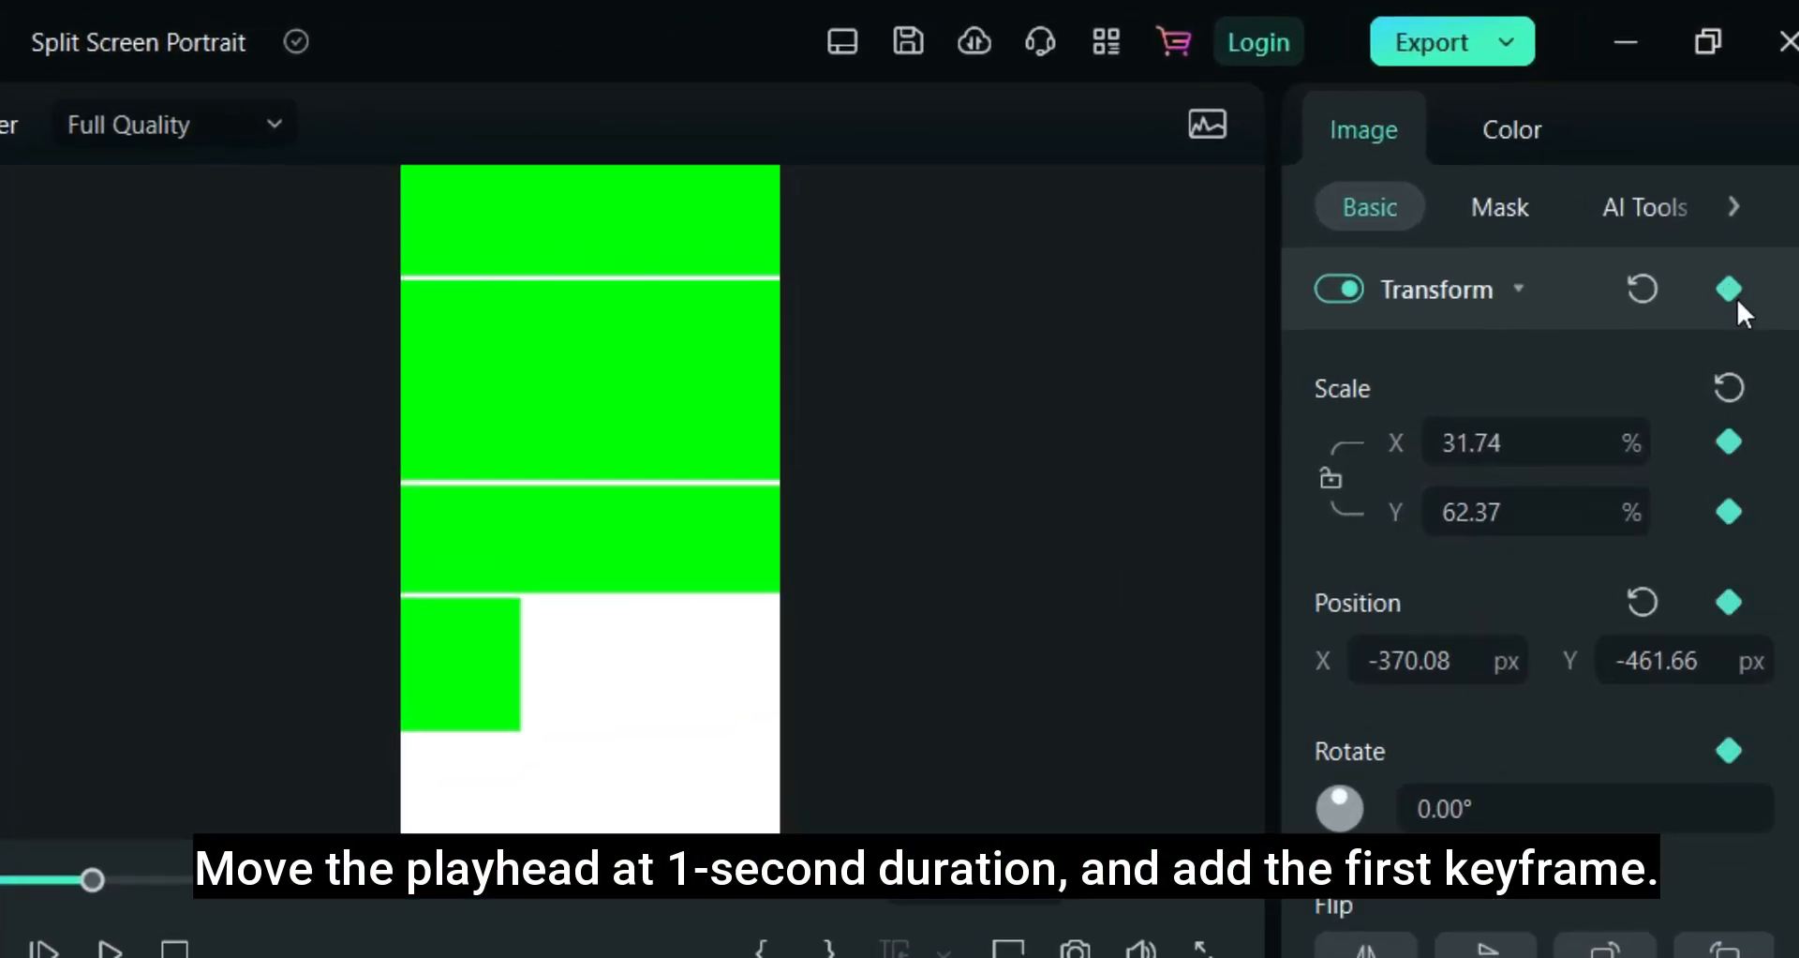
pyautogui.doubleClick(1443, 660)
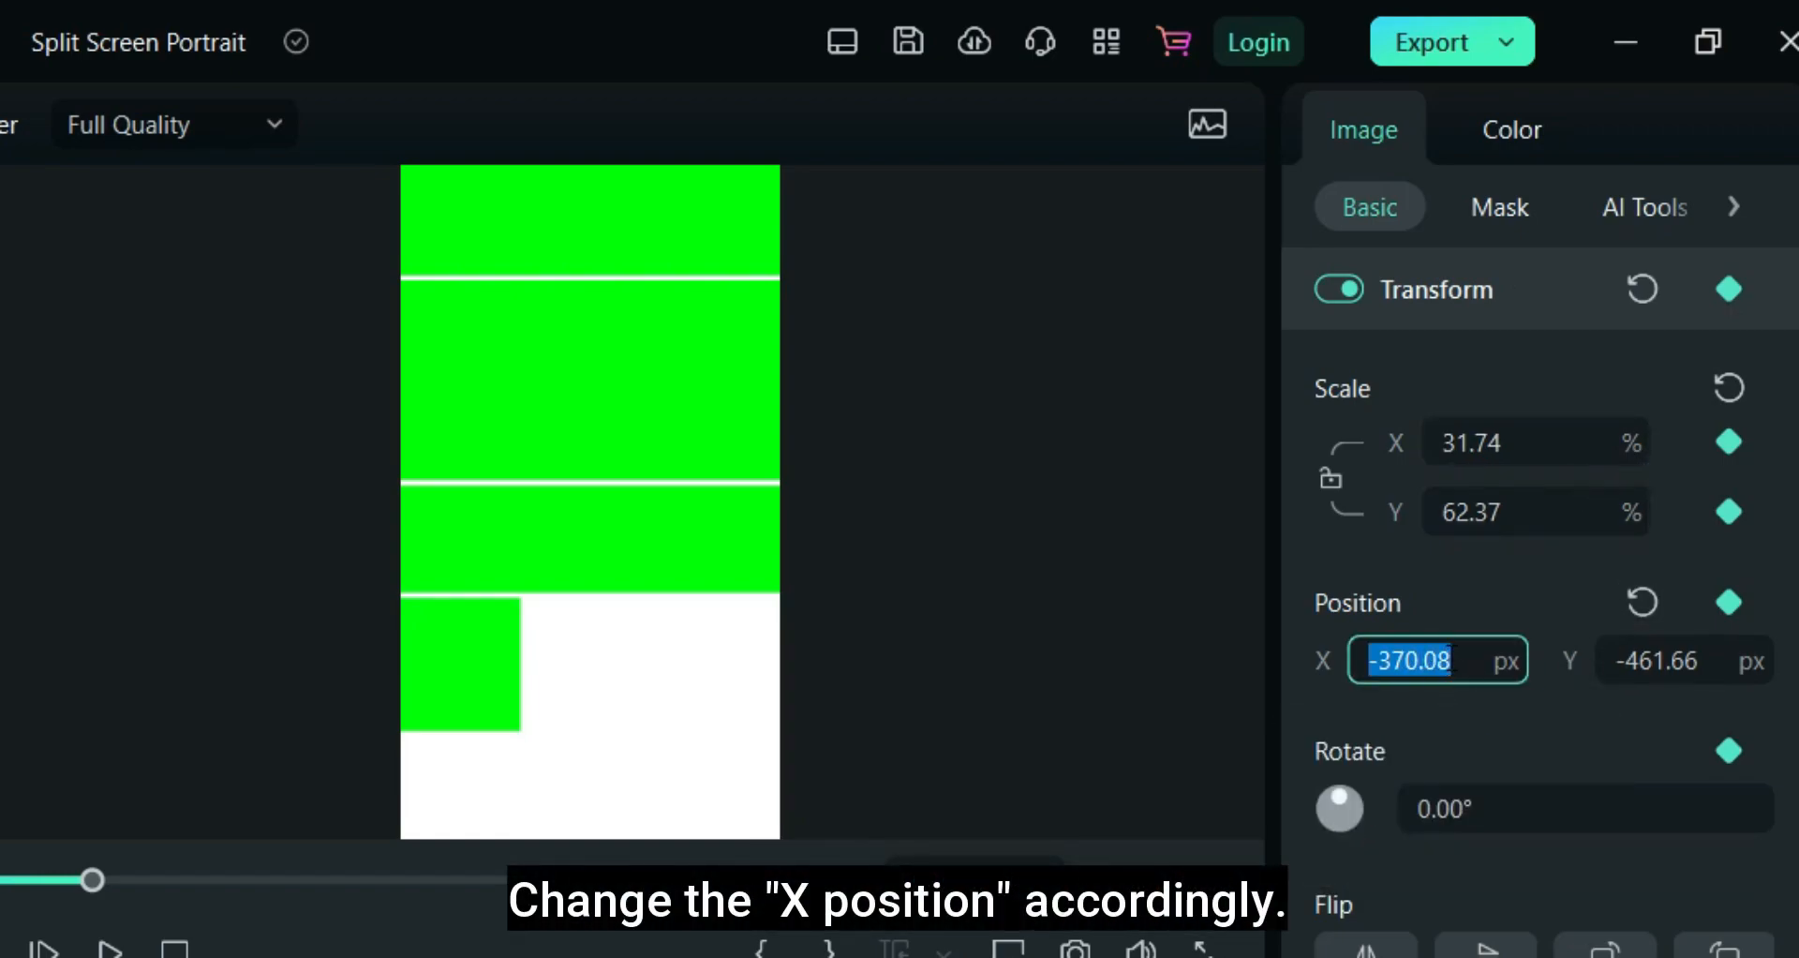
pyautogui.moveTo(1456, 660); pyautogui.dragTo(1141, 660)
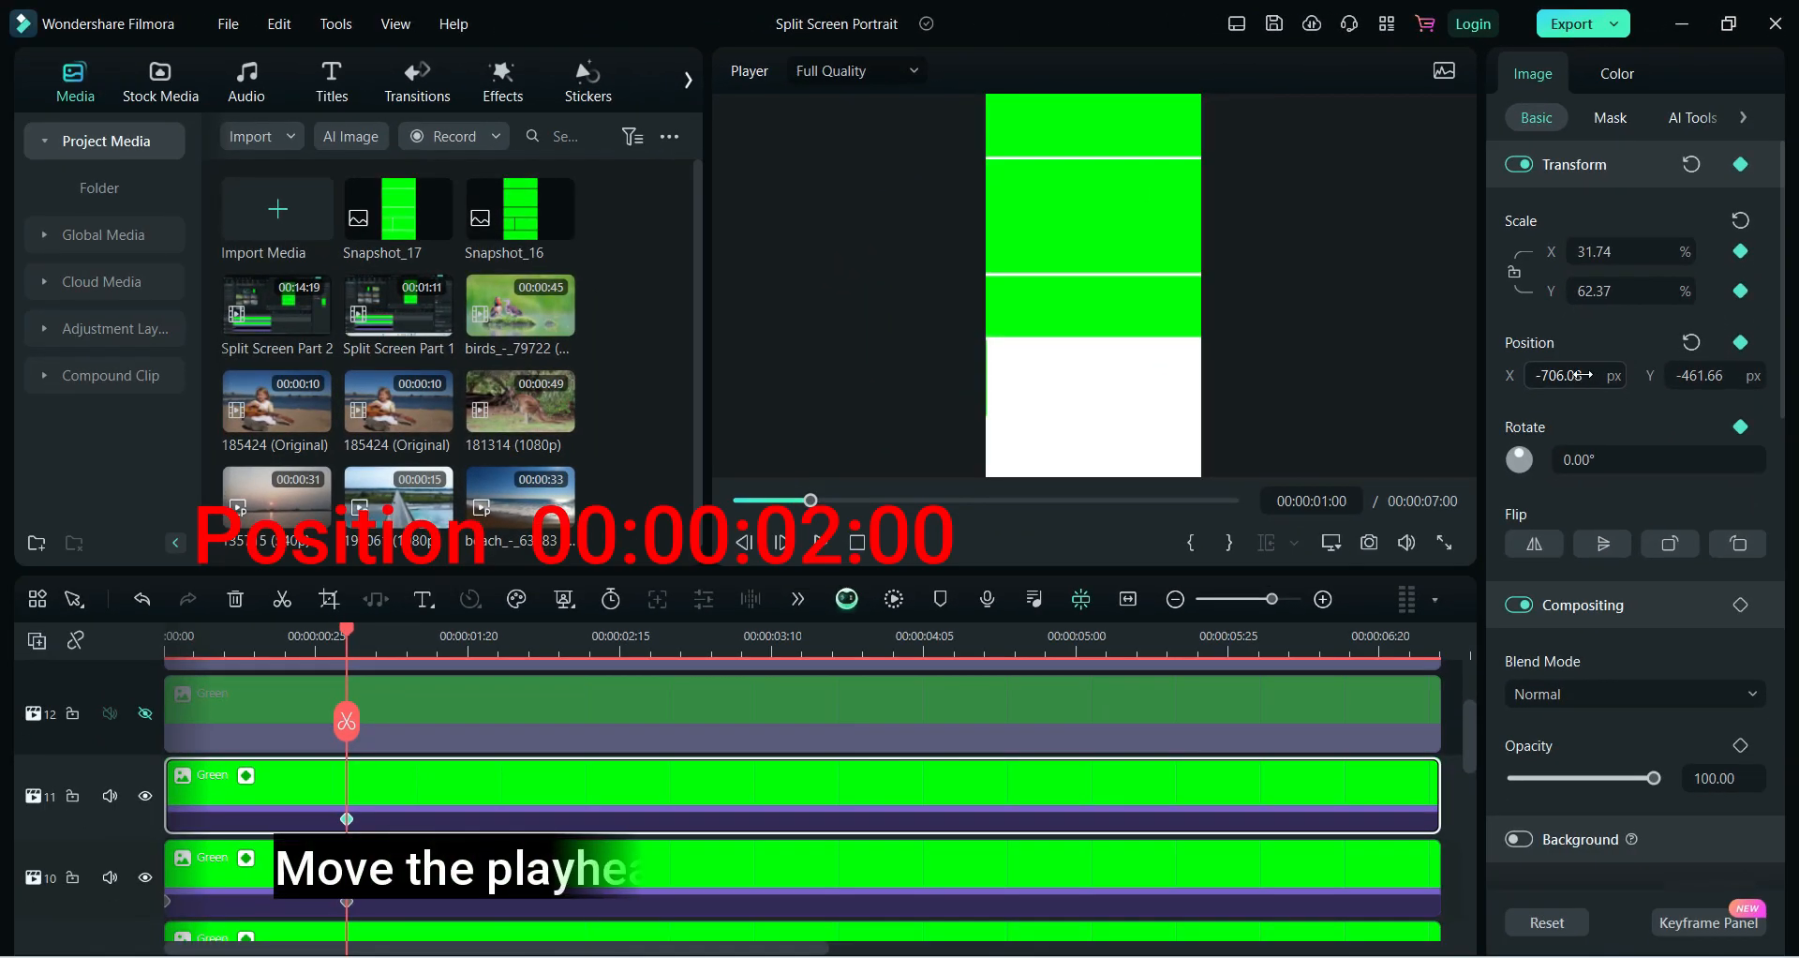
# Keyframe the fourth green solid at 00:00:02:00 with X position -370.08 px
pyautogui.moveTo(343, 630); pyautogui.dragTo(527, 640)
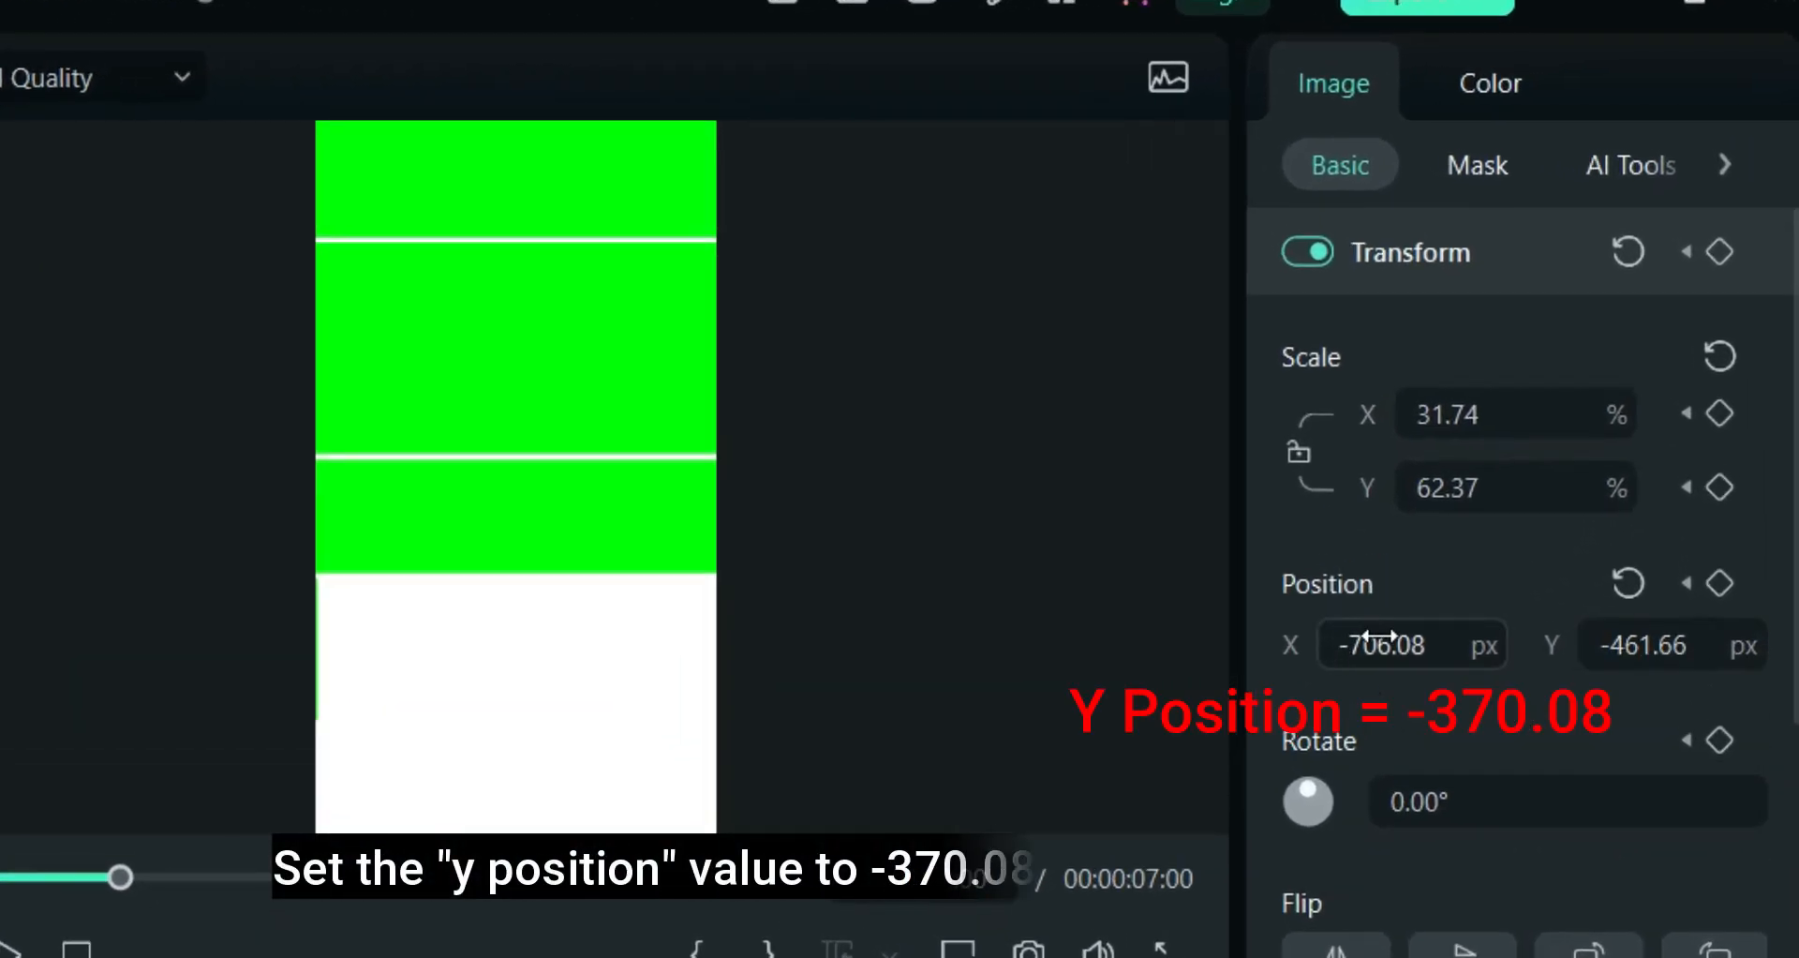
pyautogui.doubleClick(1381, 642)
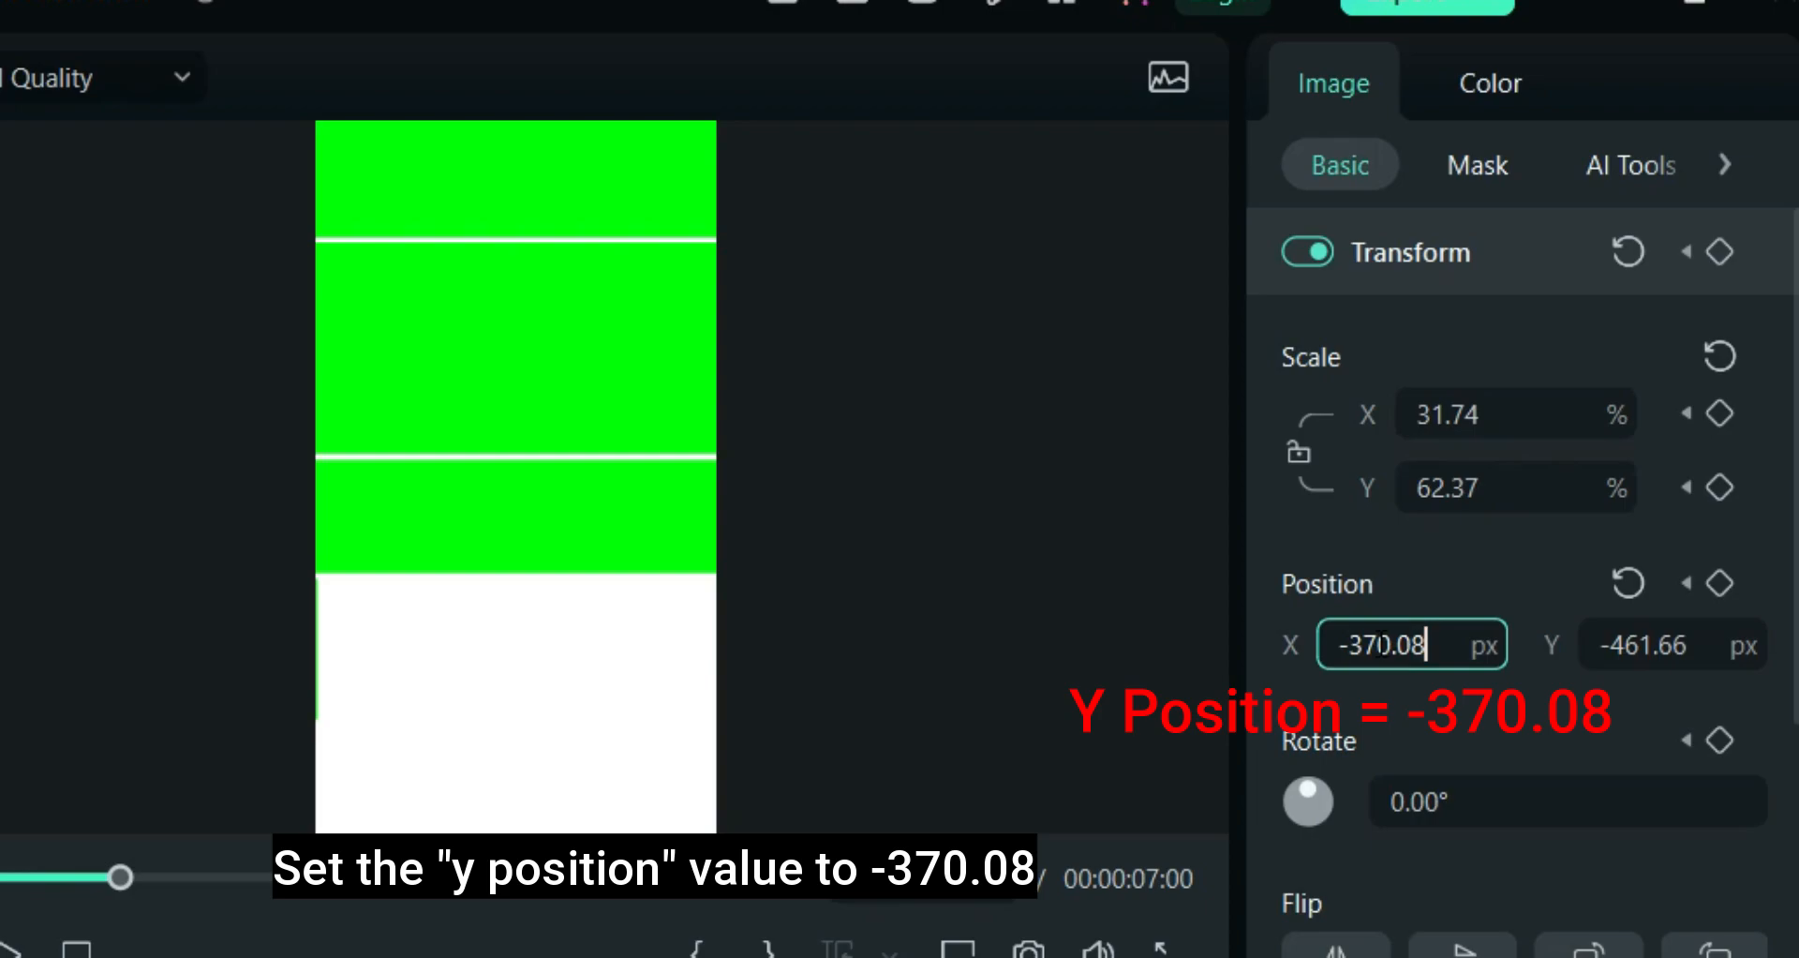
pyautogui.write('370')
pyautogui.press('Return')
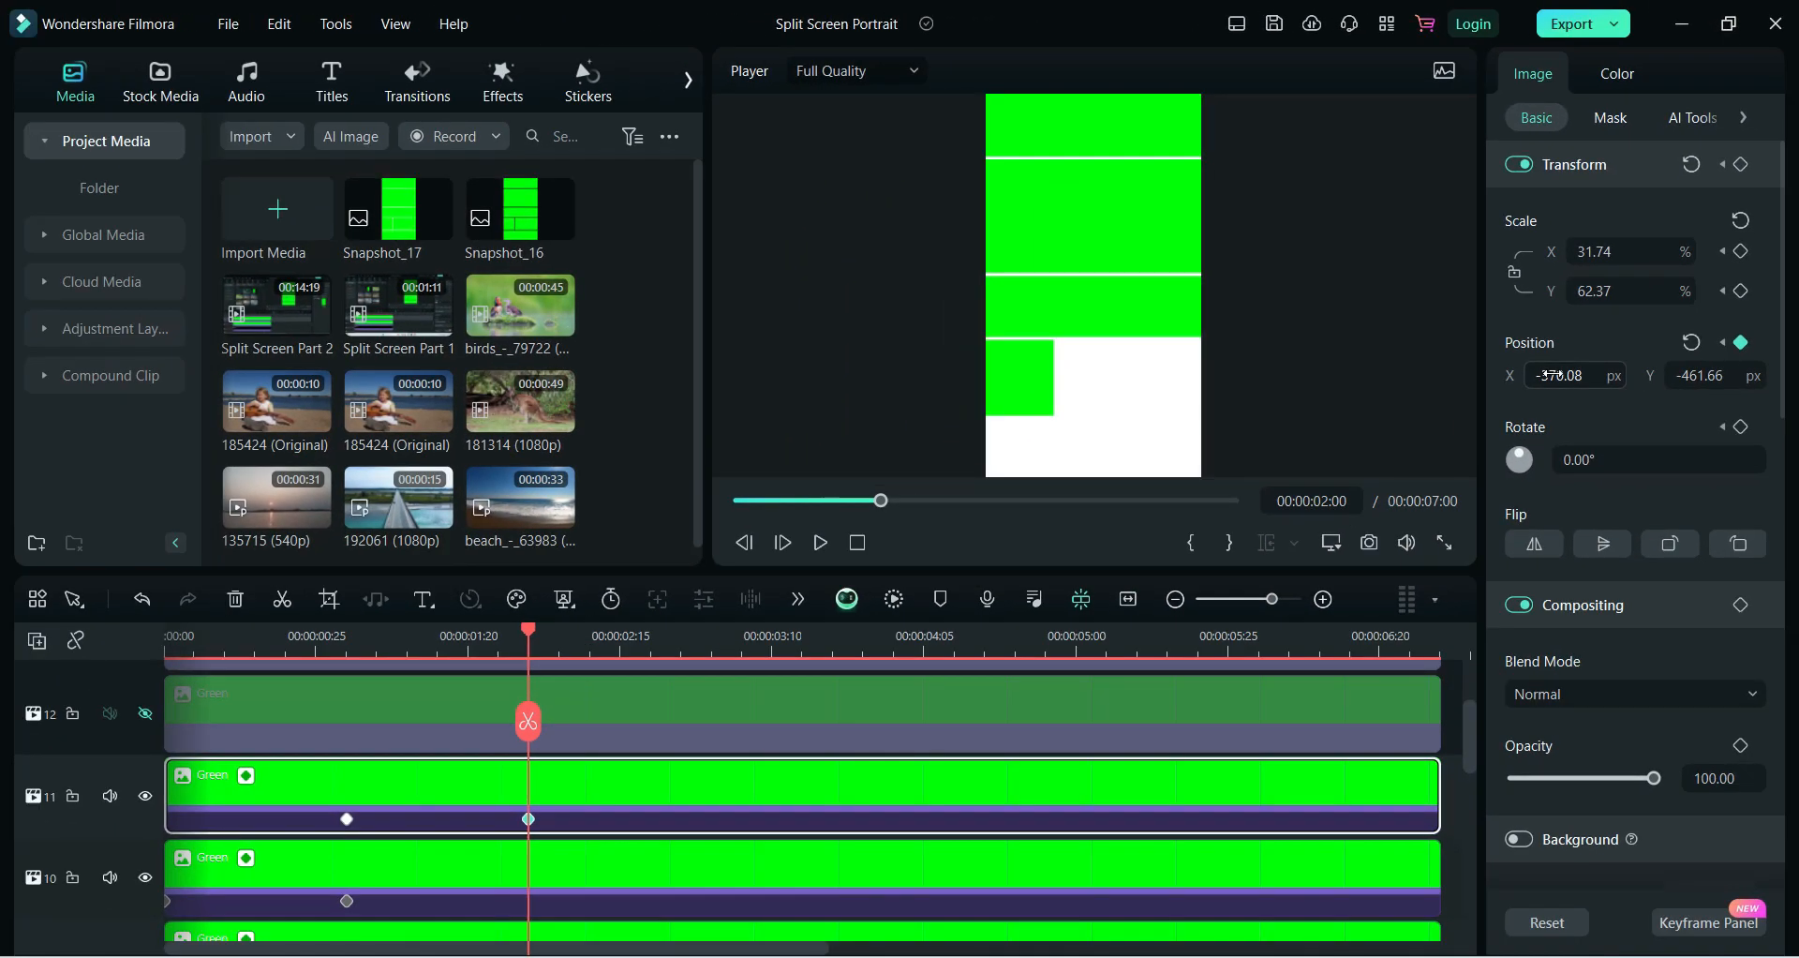
pyautogui.moveTo(511, 626); pyautogui.dragTo(529, 710)
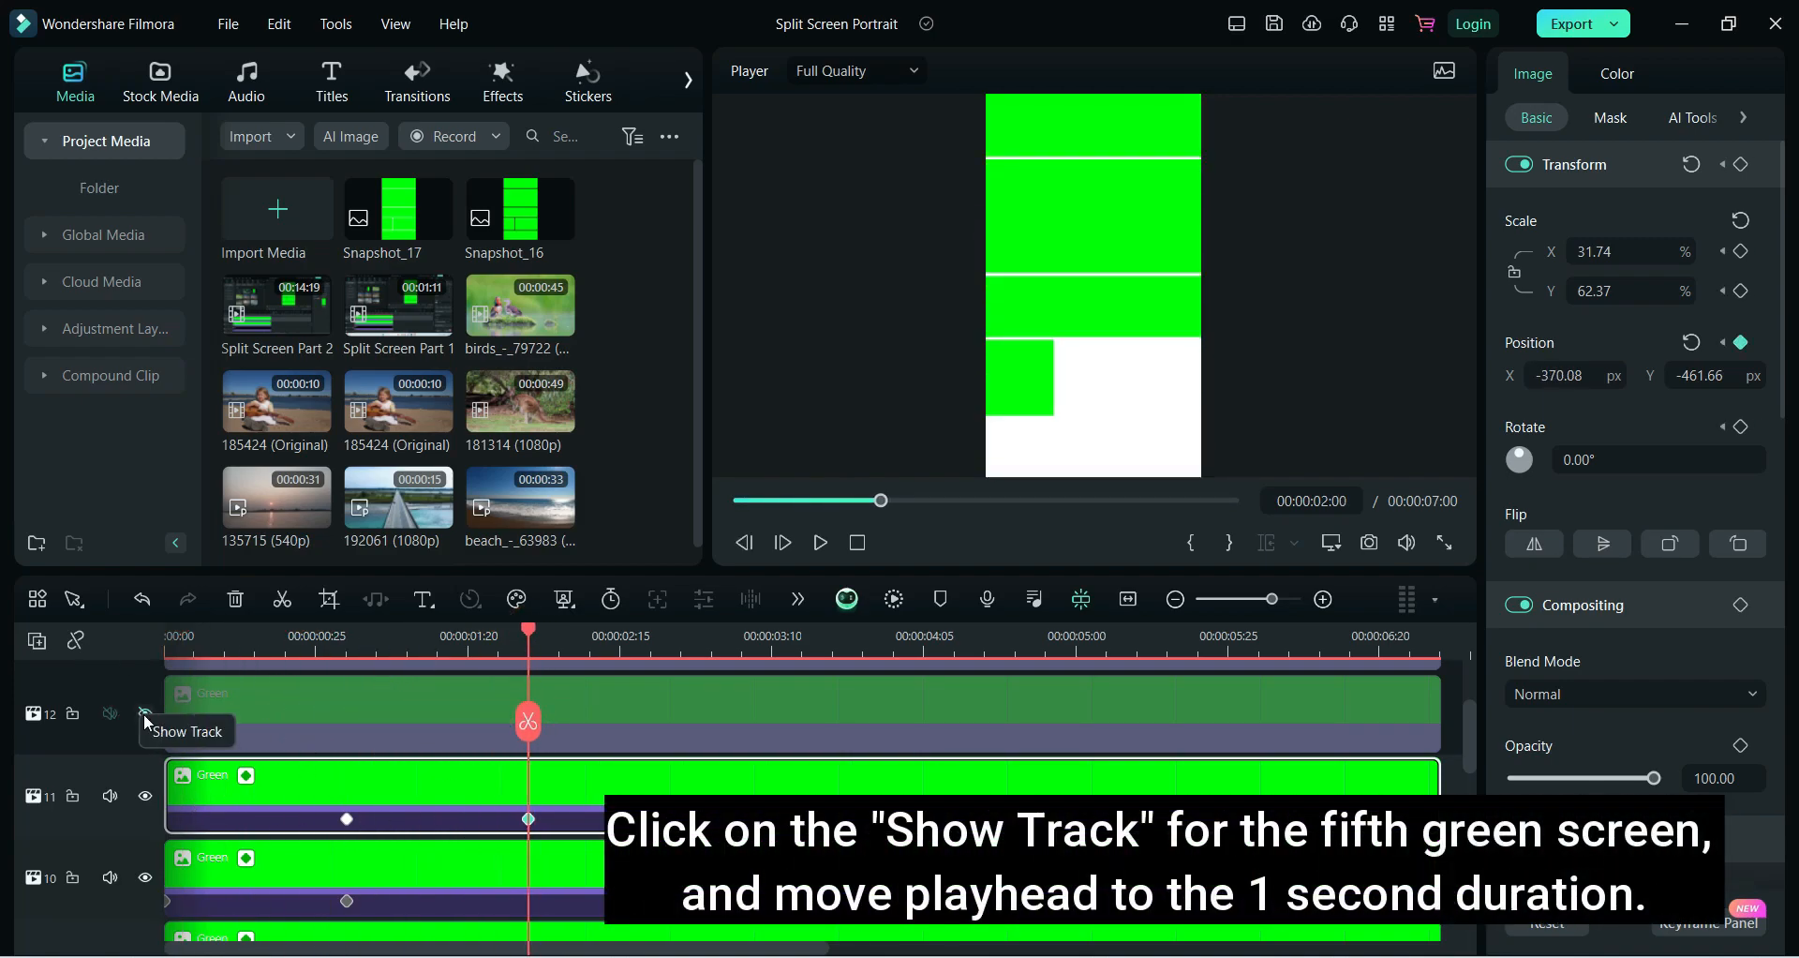
# Show the fifth green solid's track and add a Transform keyframe to the solid at 00:00:01:00
pyautogui.click(317, 723)
pyautogui.click(144, 713)
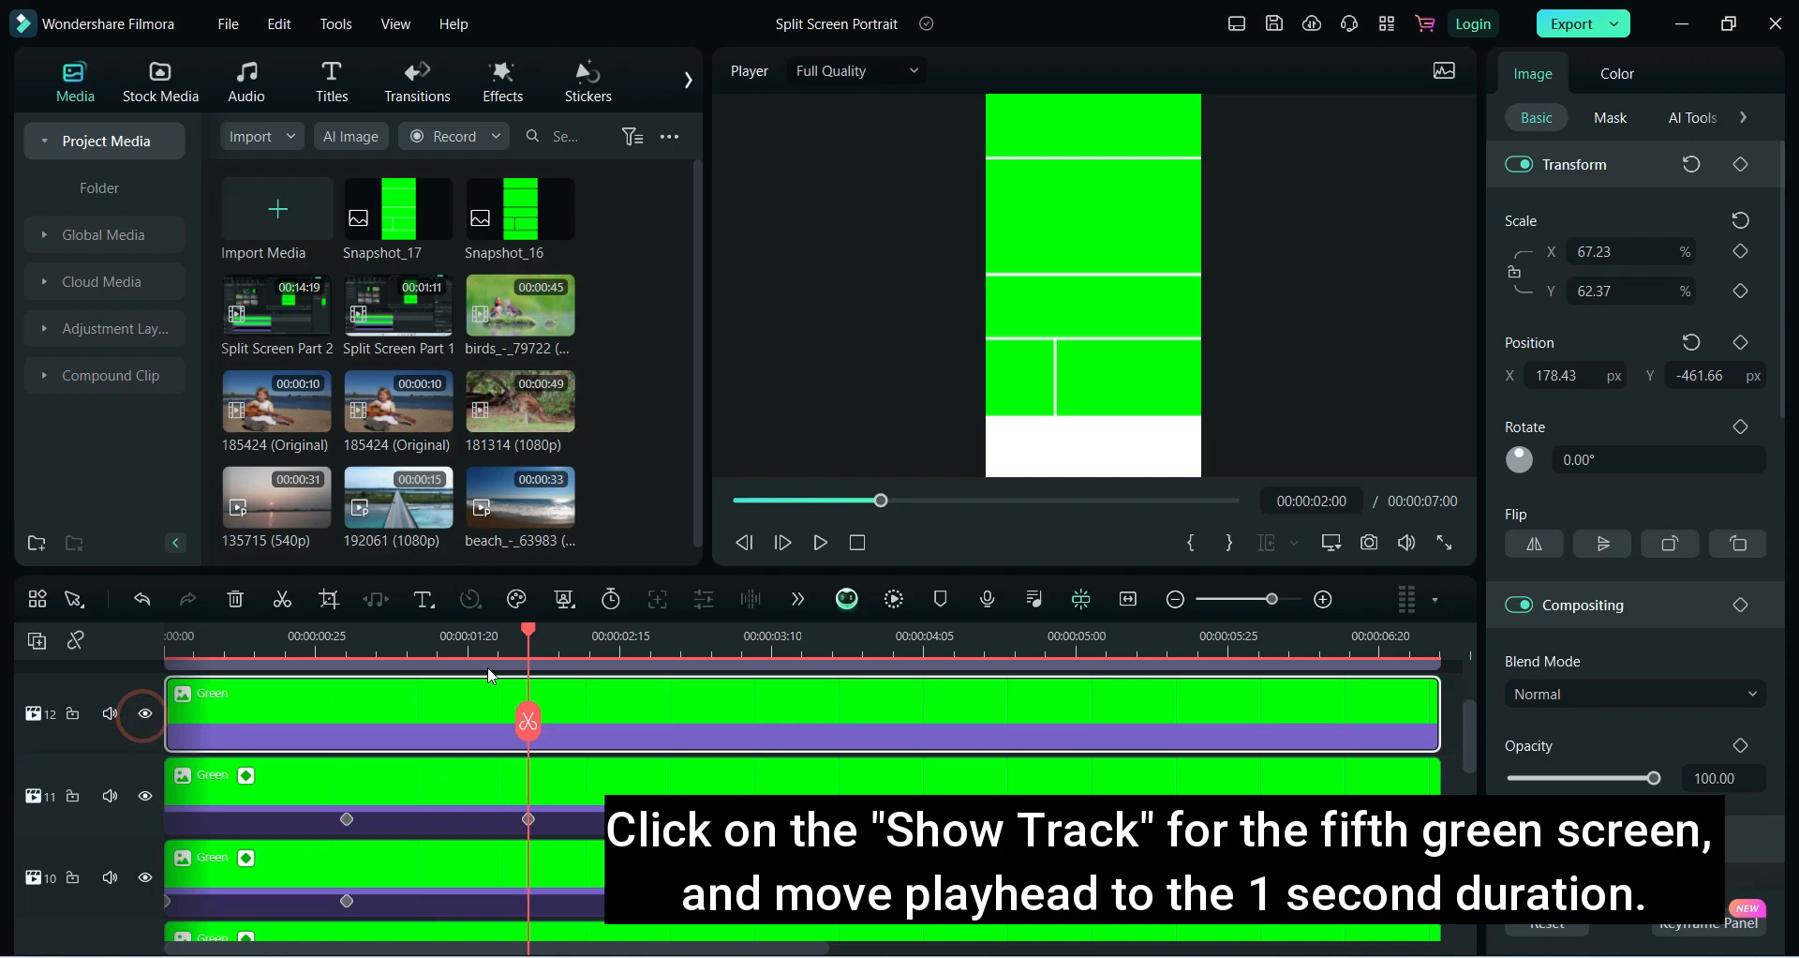
pyautogui.moveTo(528, 641); pyautogui.dragTo(356, 669)
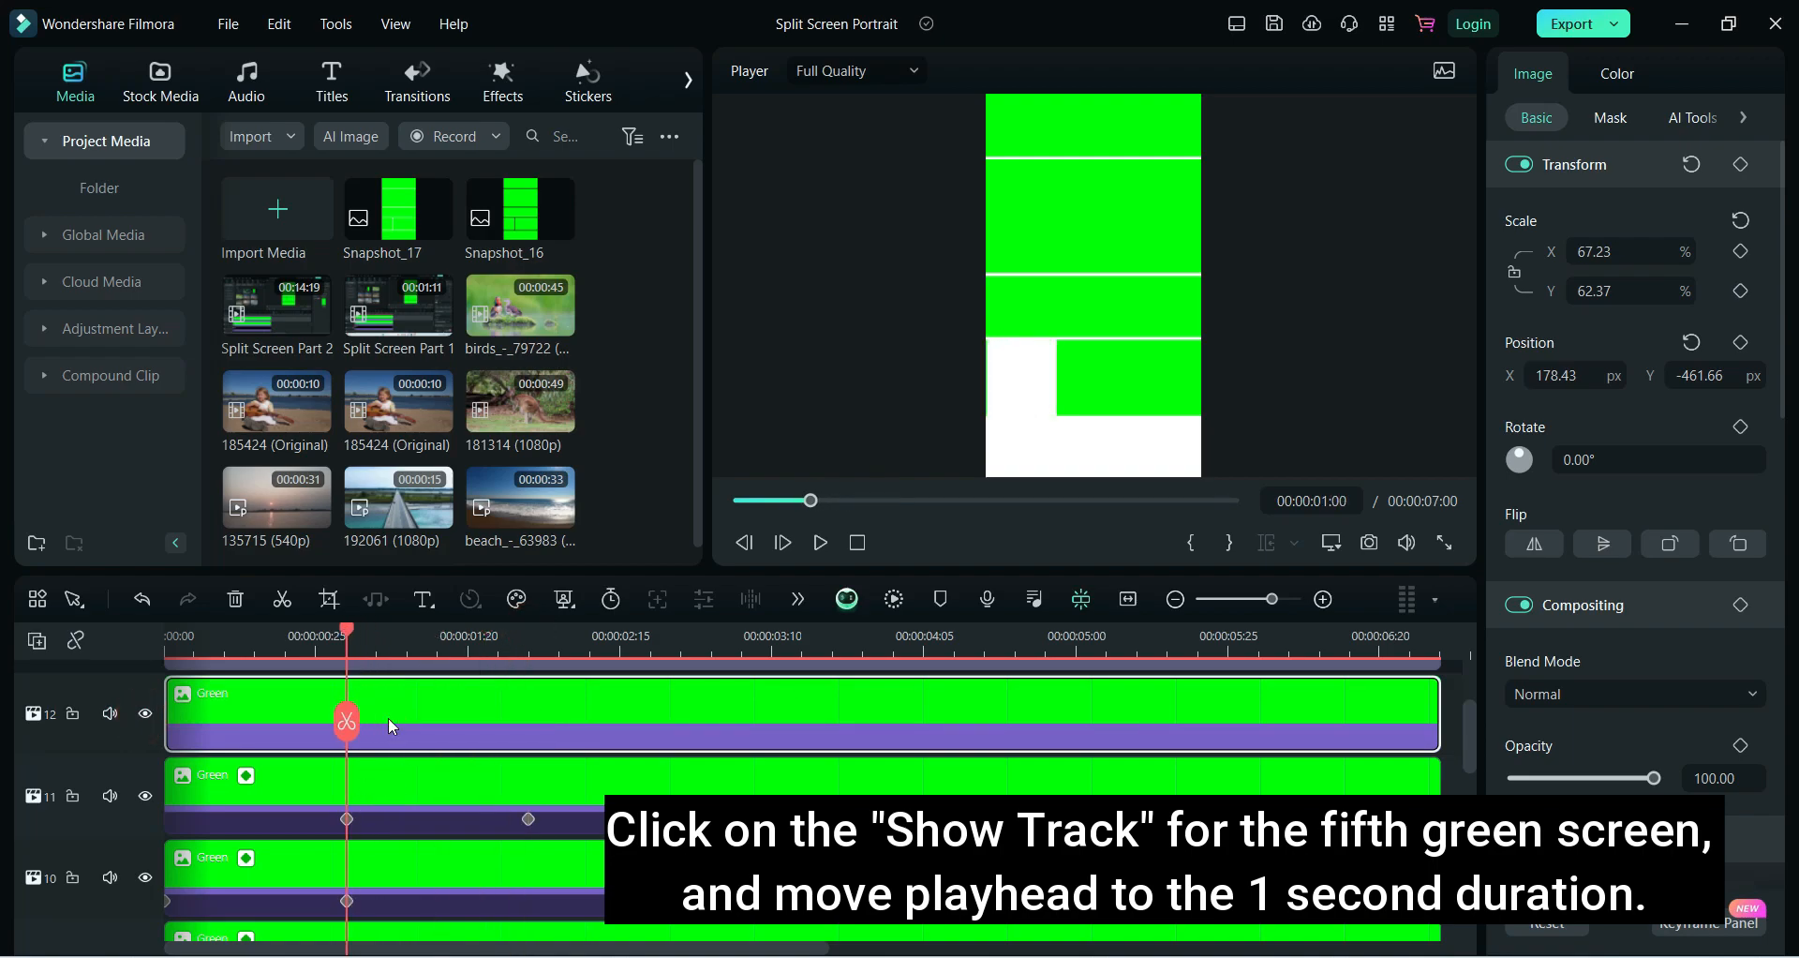
pyautogui.click(1740, 165)
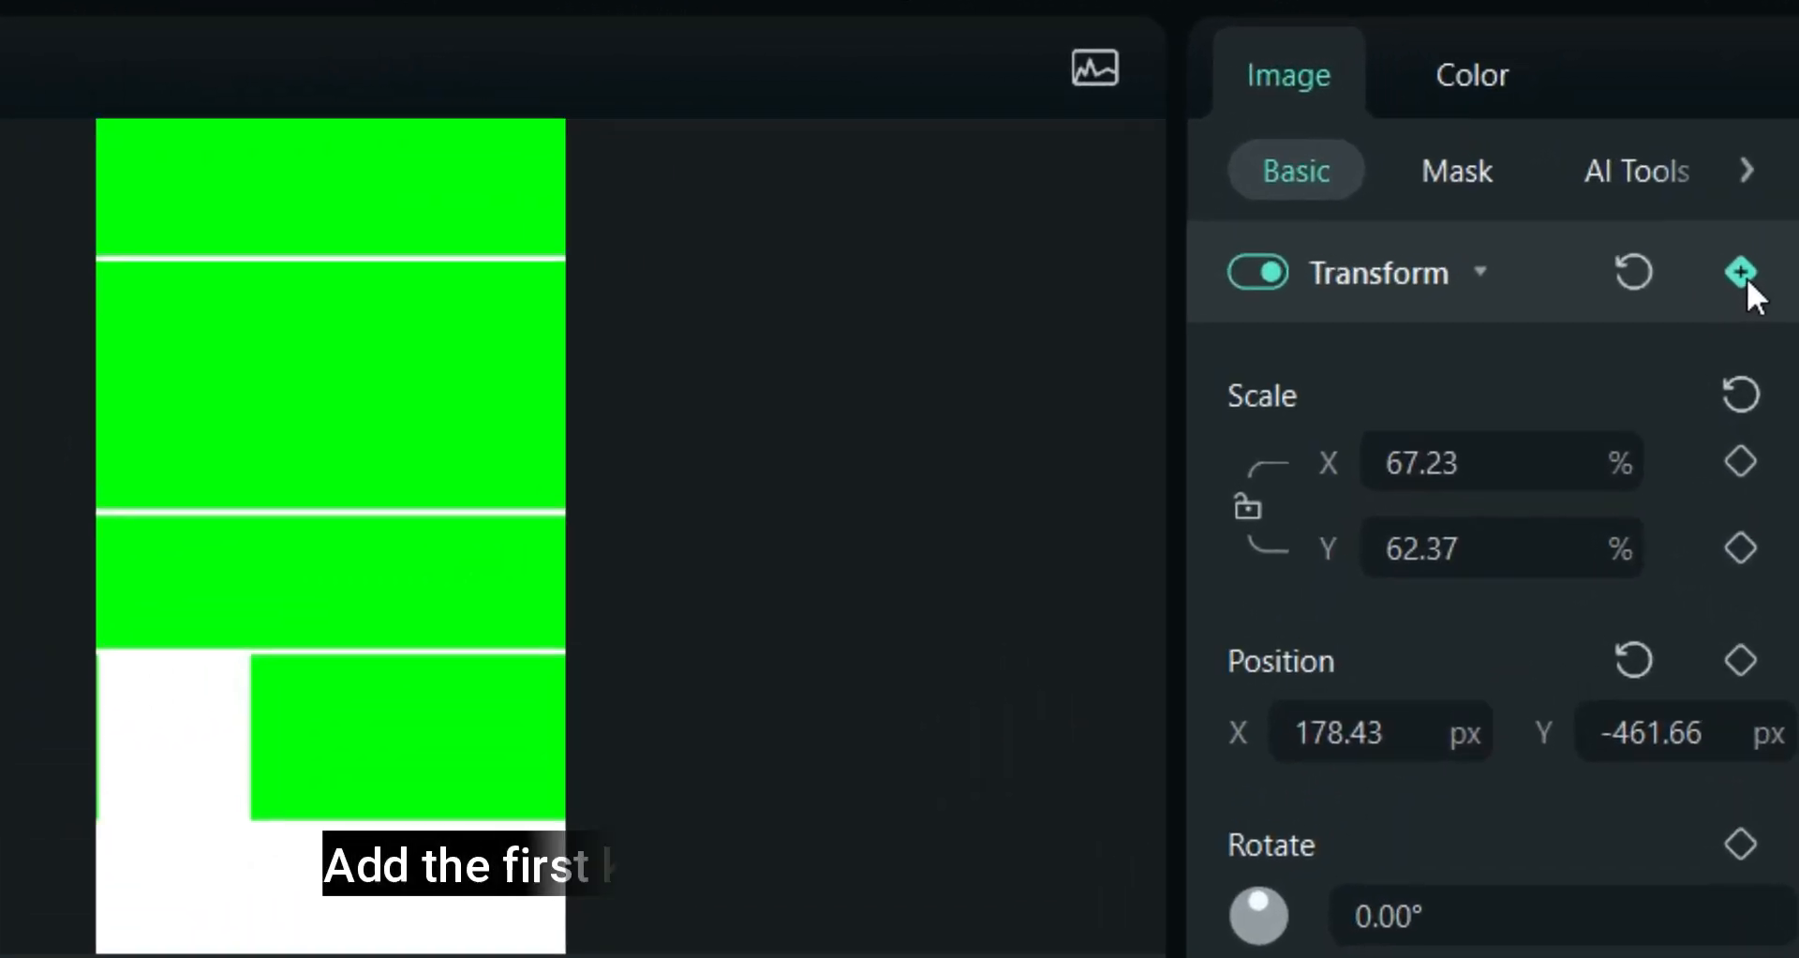
pyautogui.click(1743, 221)
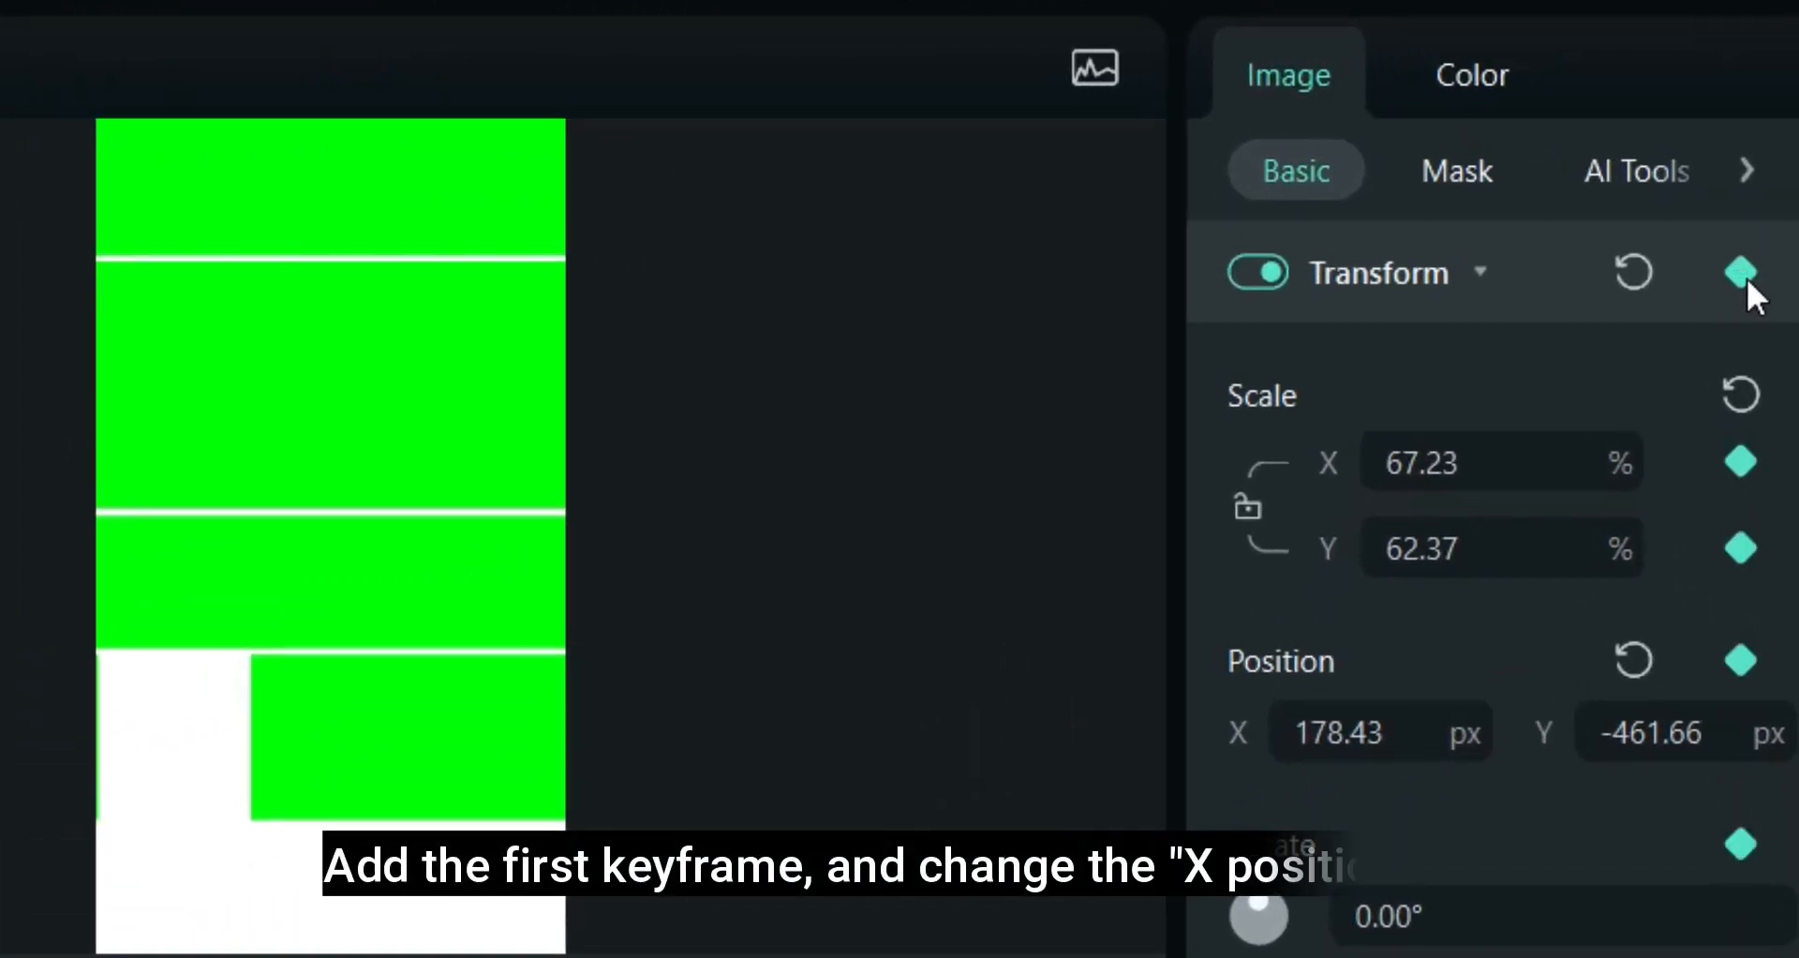
# Shift the fifth solid right out of the frame to X position about 906 px at 00:00:01:00, and keyframe X 178.43 px at 00:00:02:00
pyautogui.click(1387, 733)
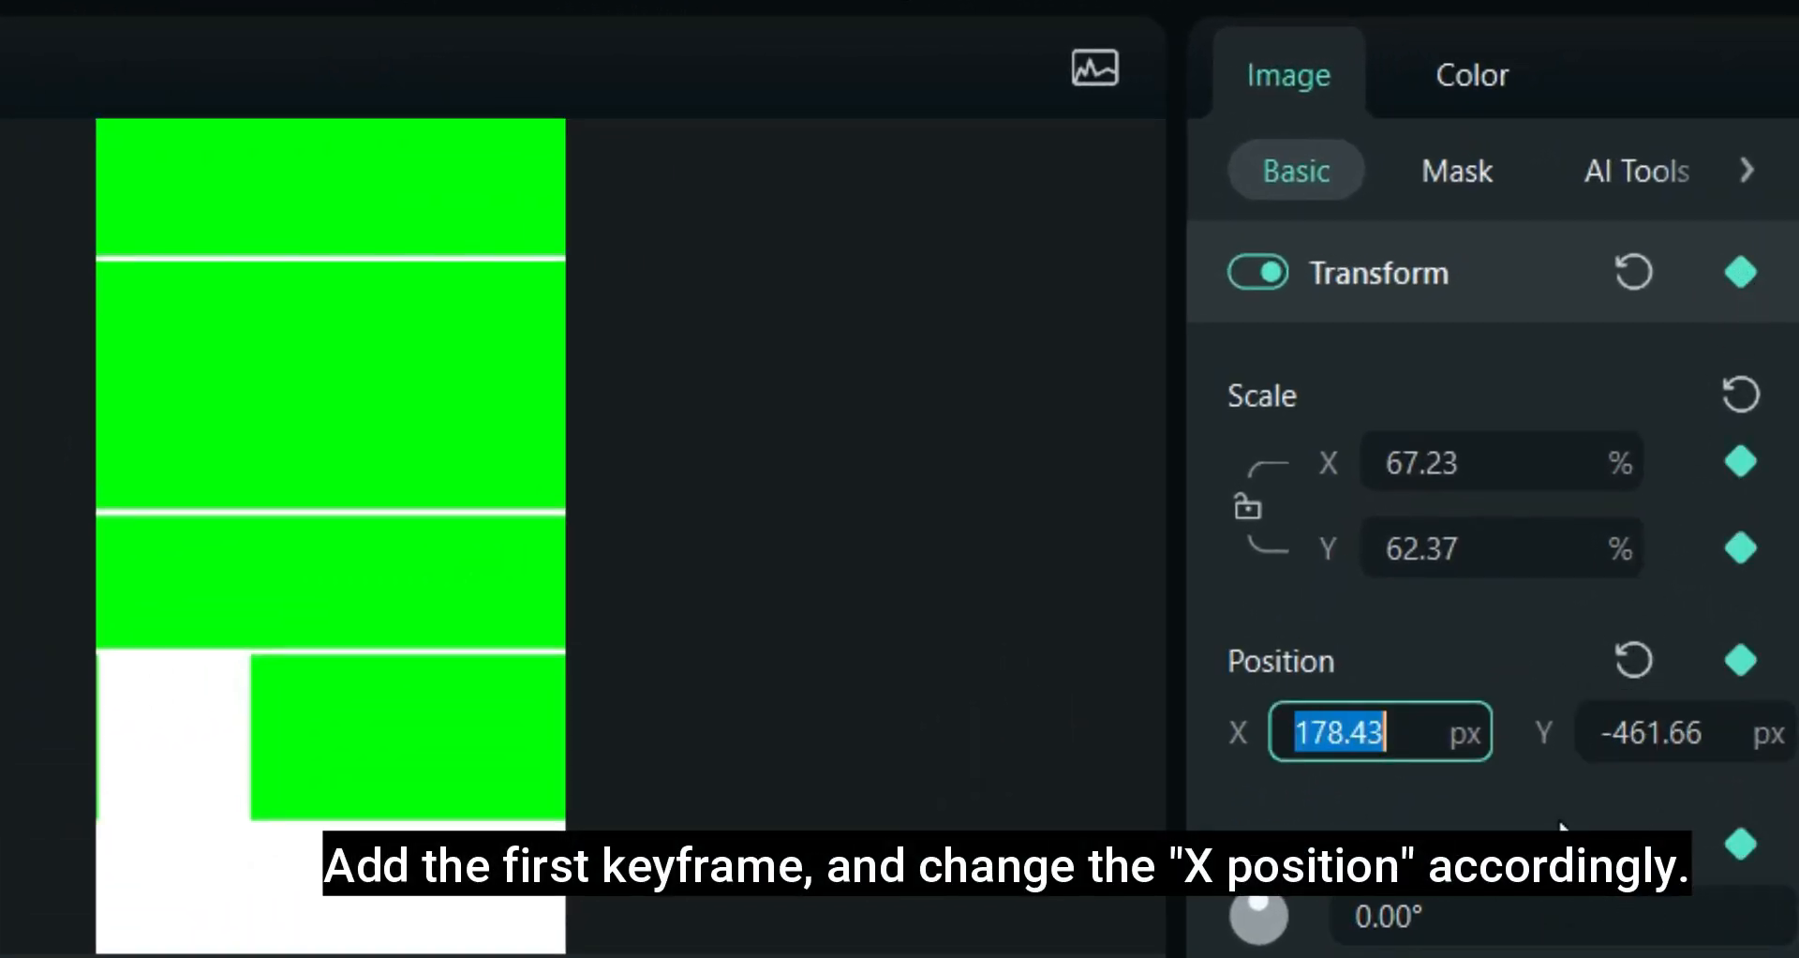
pyautogui.click(1515, 834)
pyautogui.moveTo(1342, 736); pyautogui.dragTo(1582, 737)
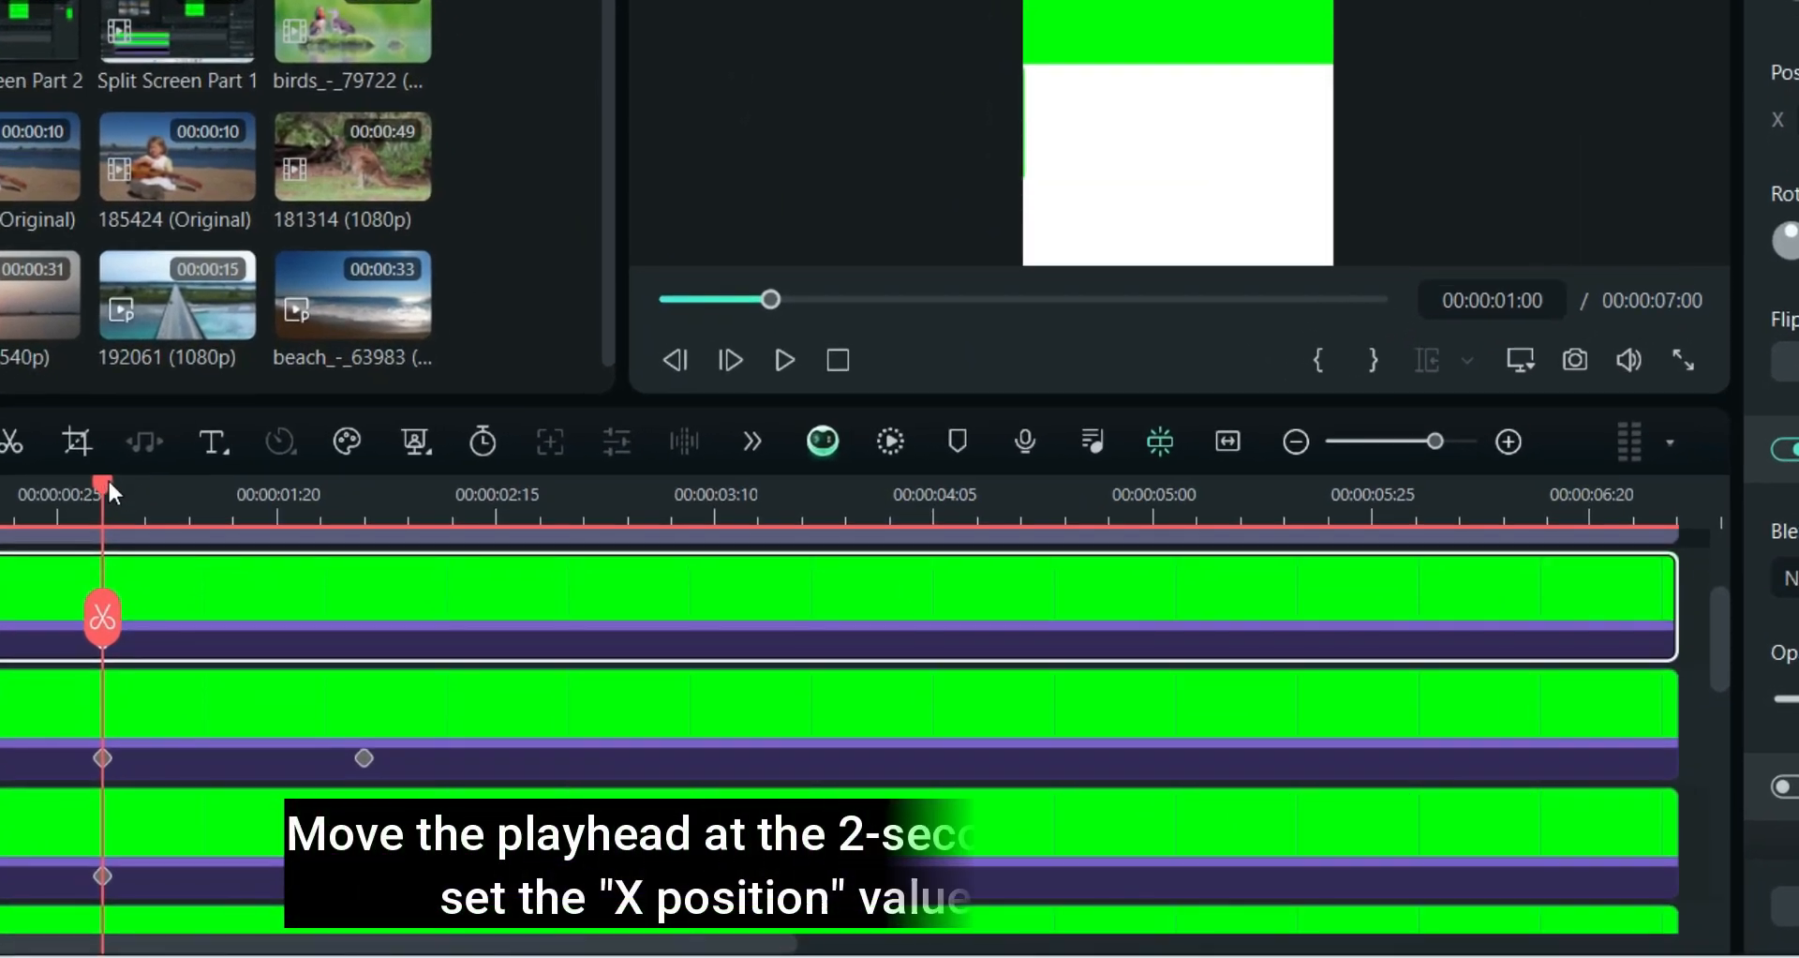
pyautogui.moveTo(109, 478); pyautogui.dragTo(364, 480)
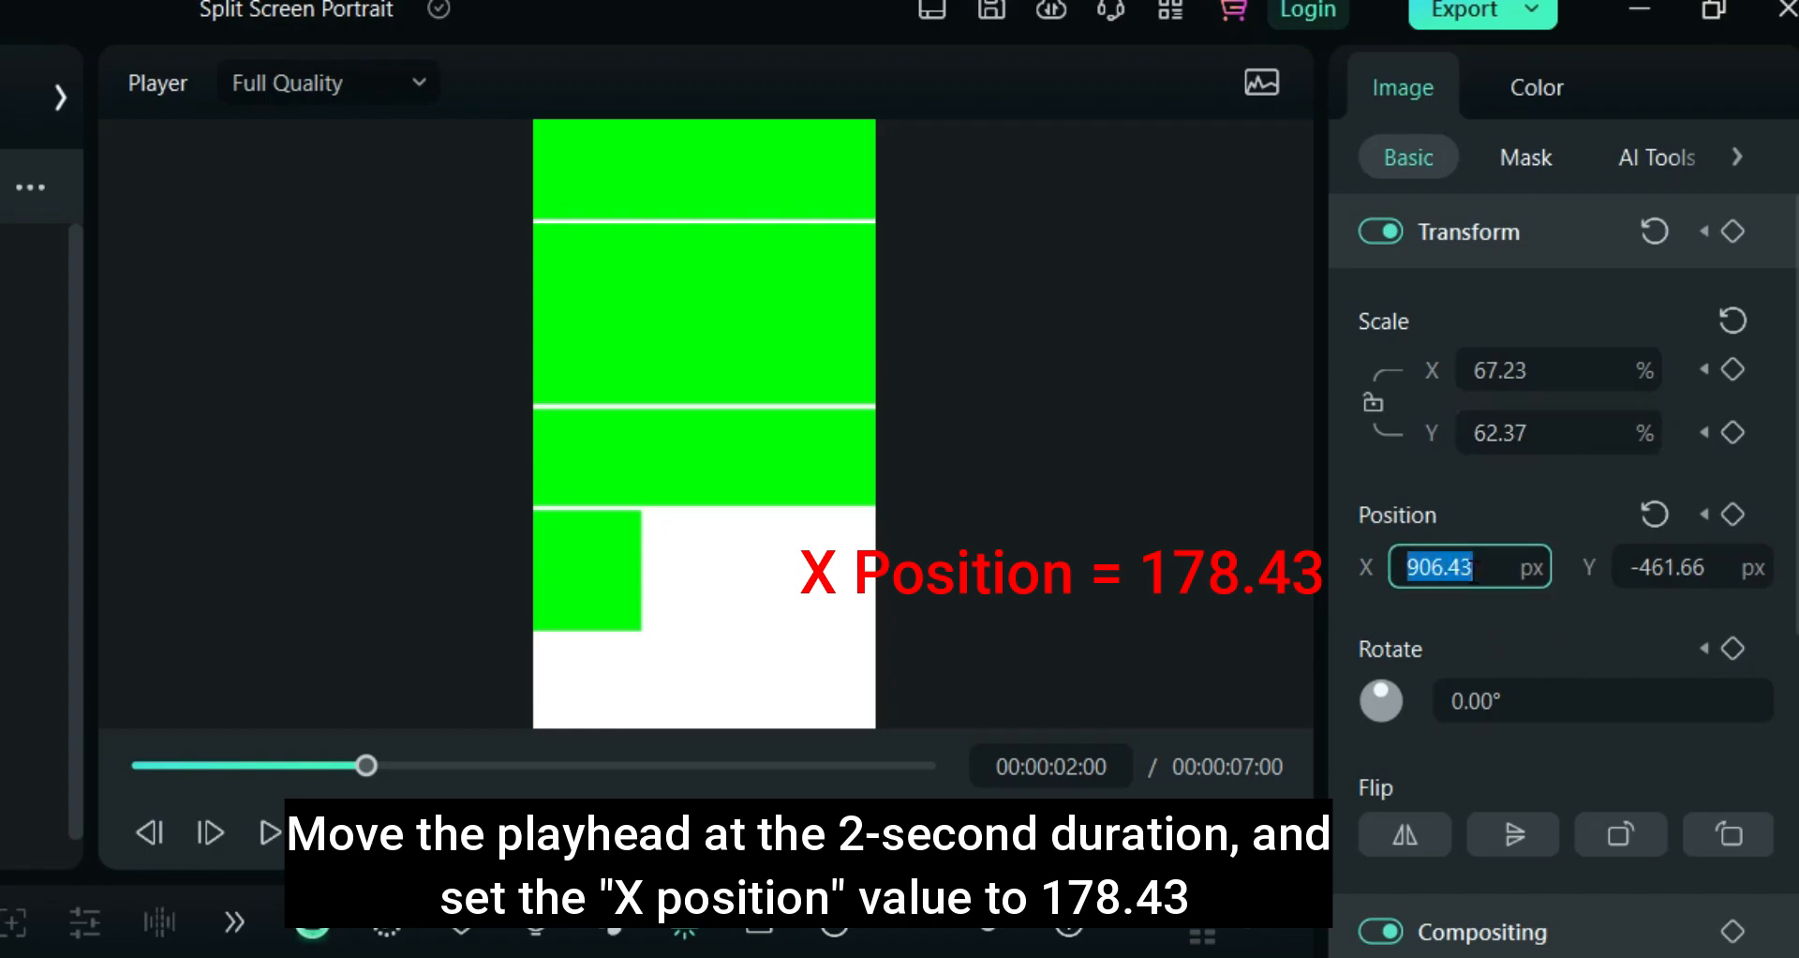
pyautogui.press('Return')
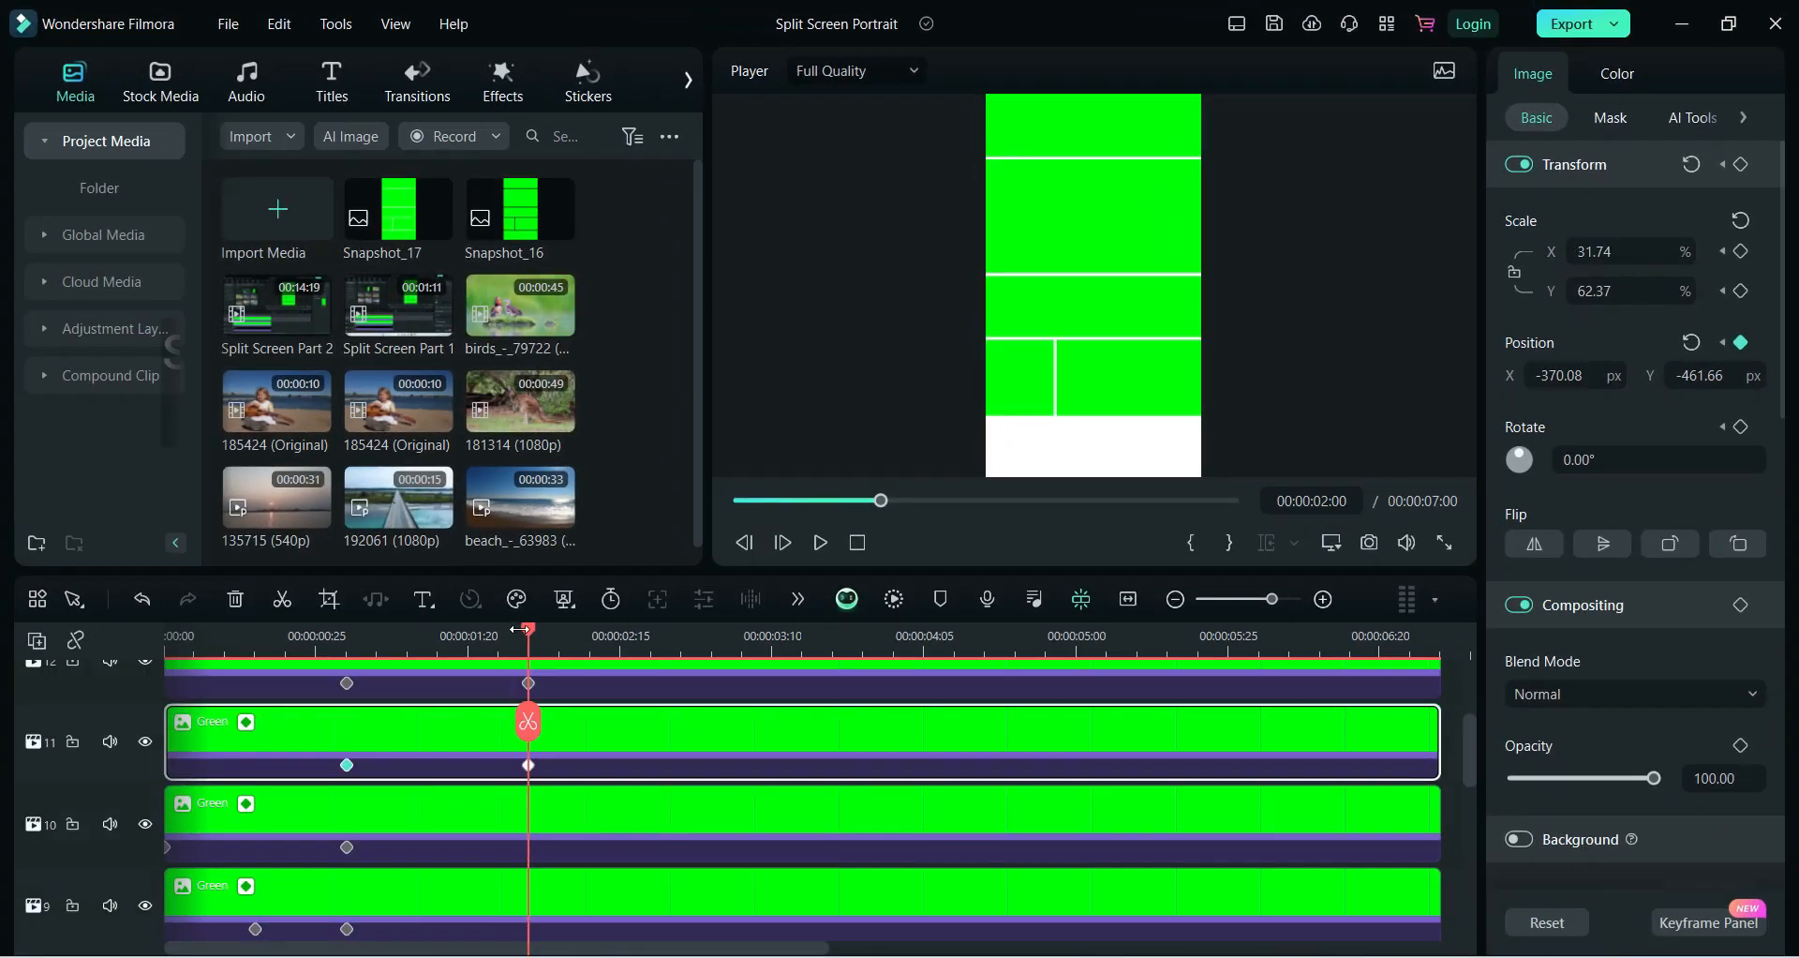
# Show the last green solid's track and add a Transform keyframe to the solid at 00:00:01:00
pyautogui.moveTo(520, 628); pyautogui.dragTo(348, 617)
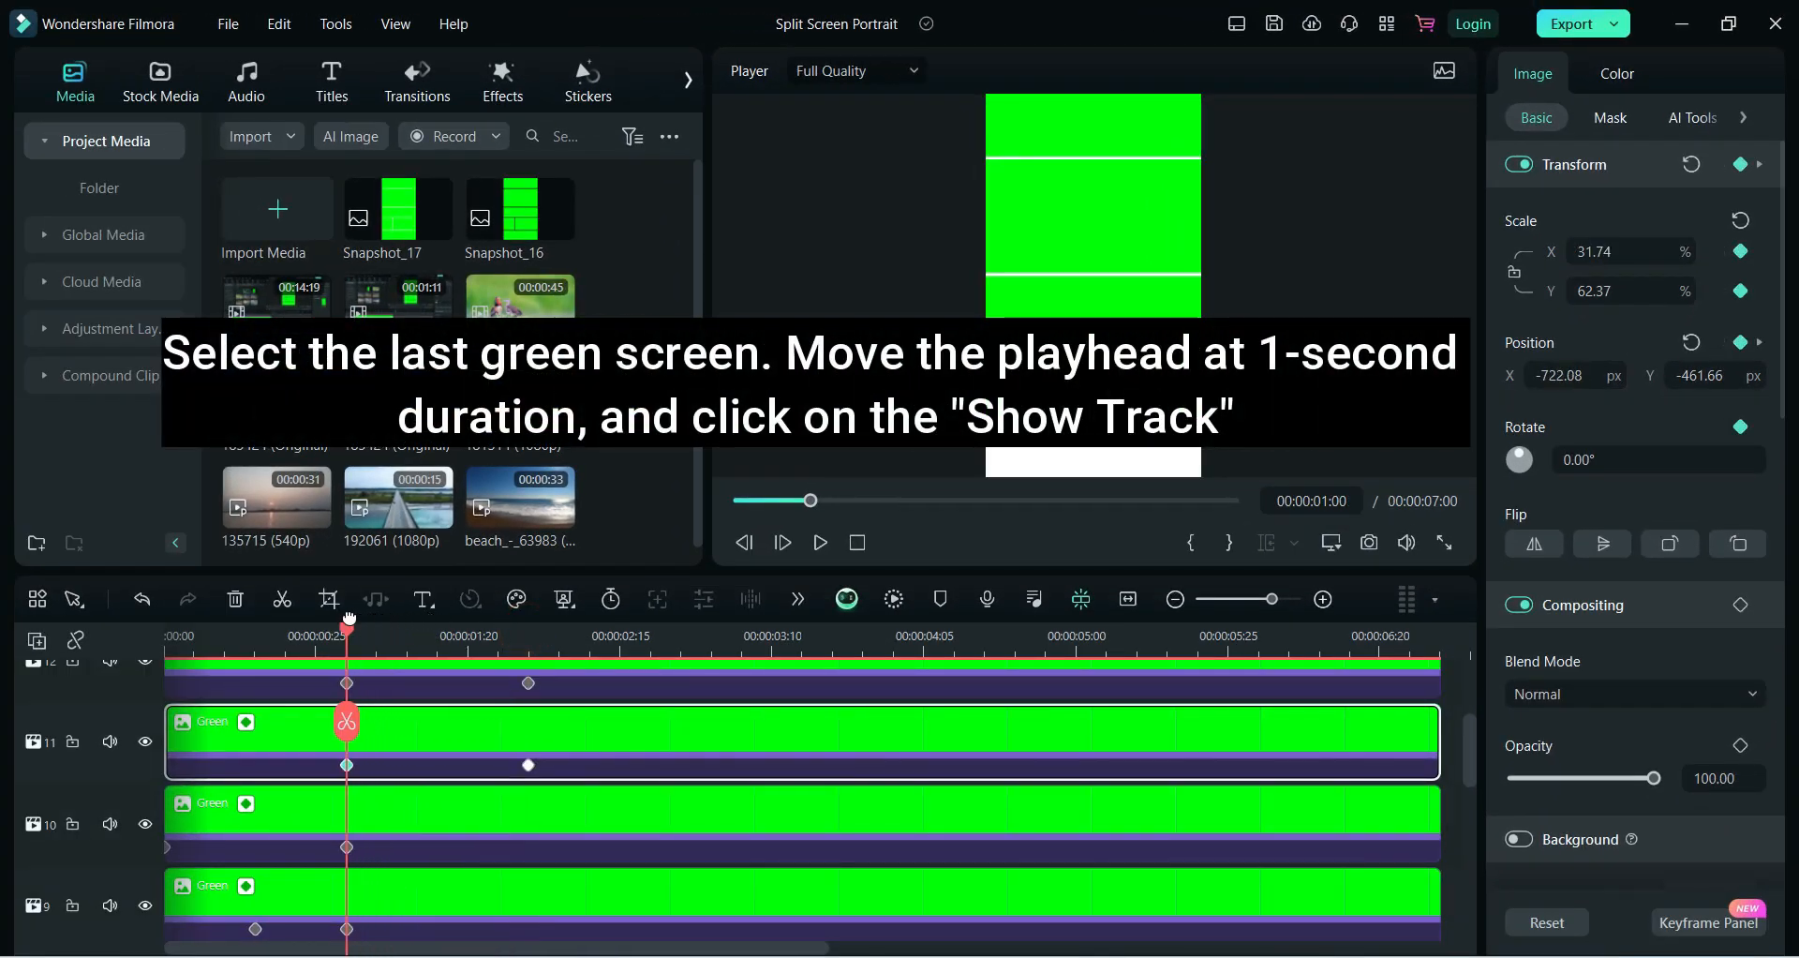
pyautogui.moveTo(1473, 748); pyautogui.dragTo(1476, 695)
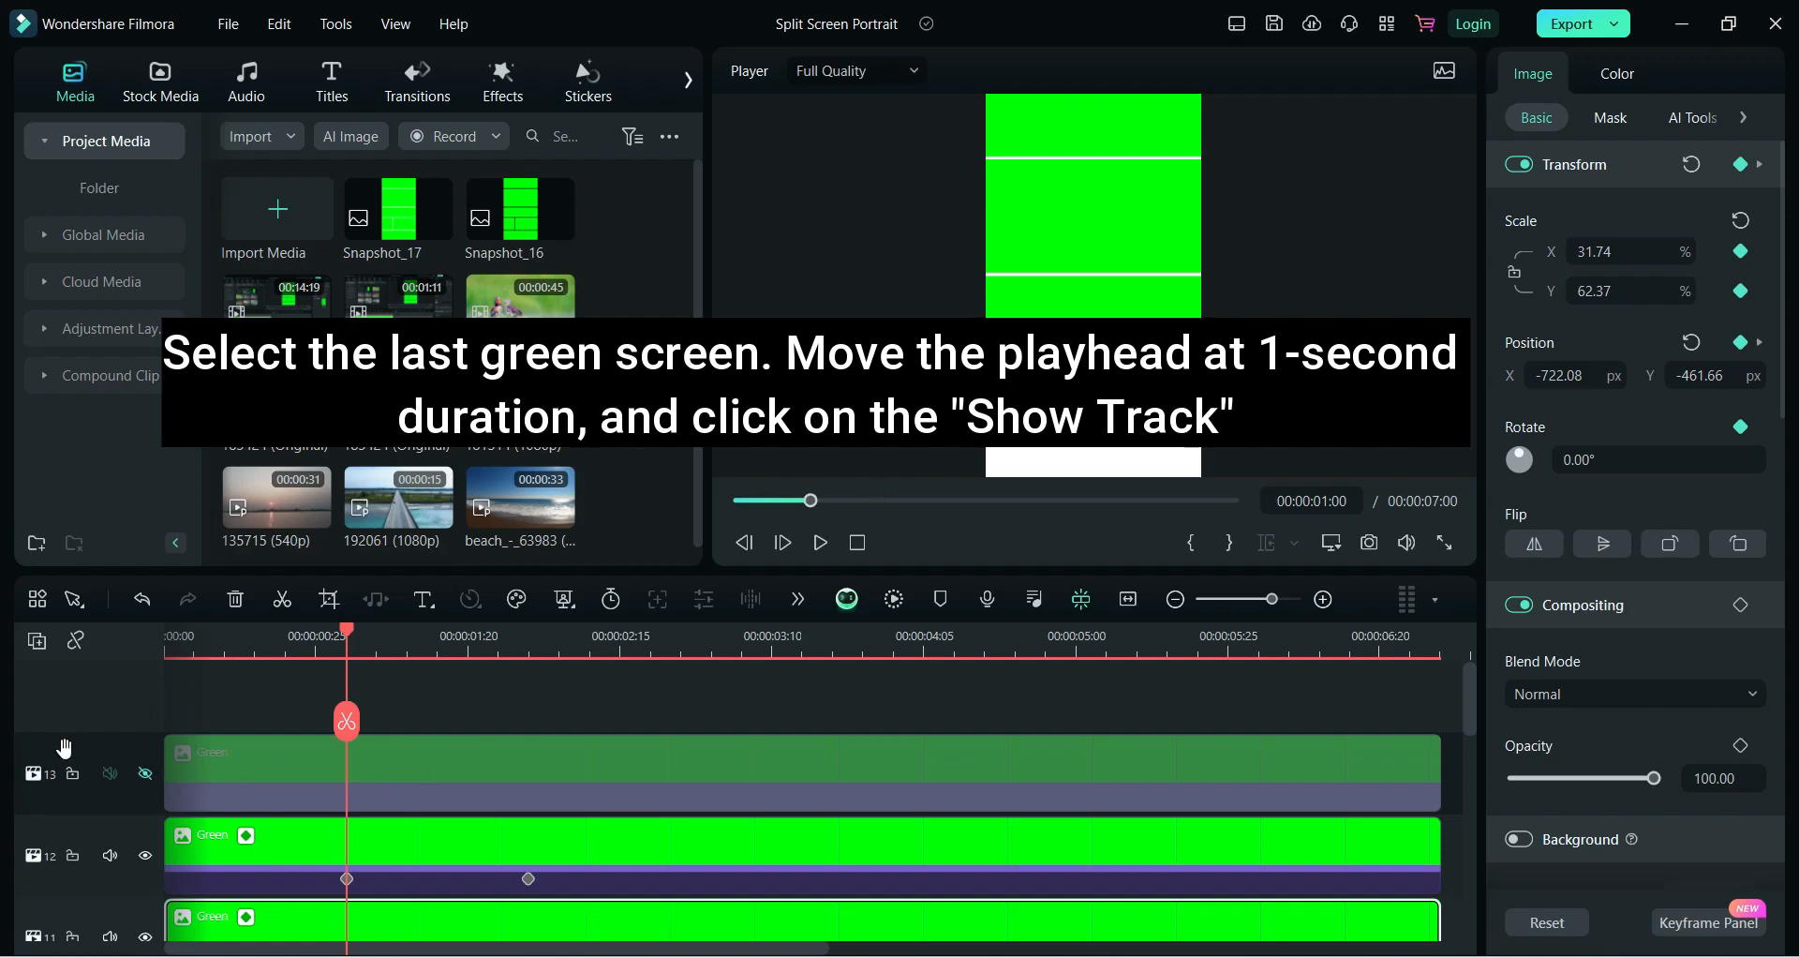
pyautogui.click(145, 774)
pyautogui.click(407, 789)
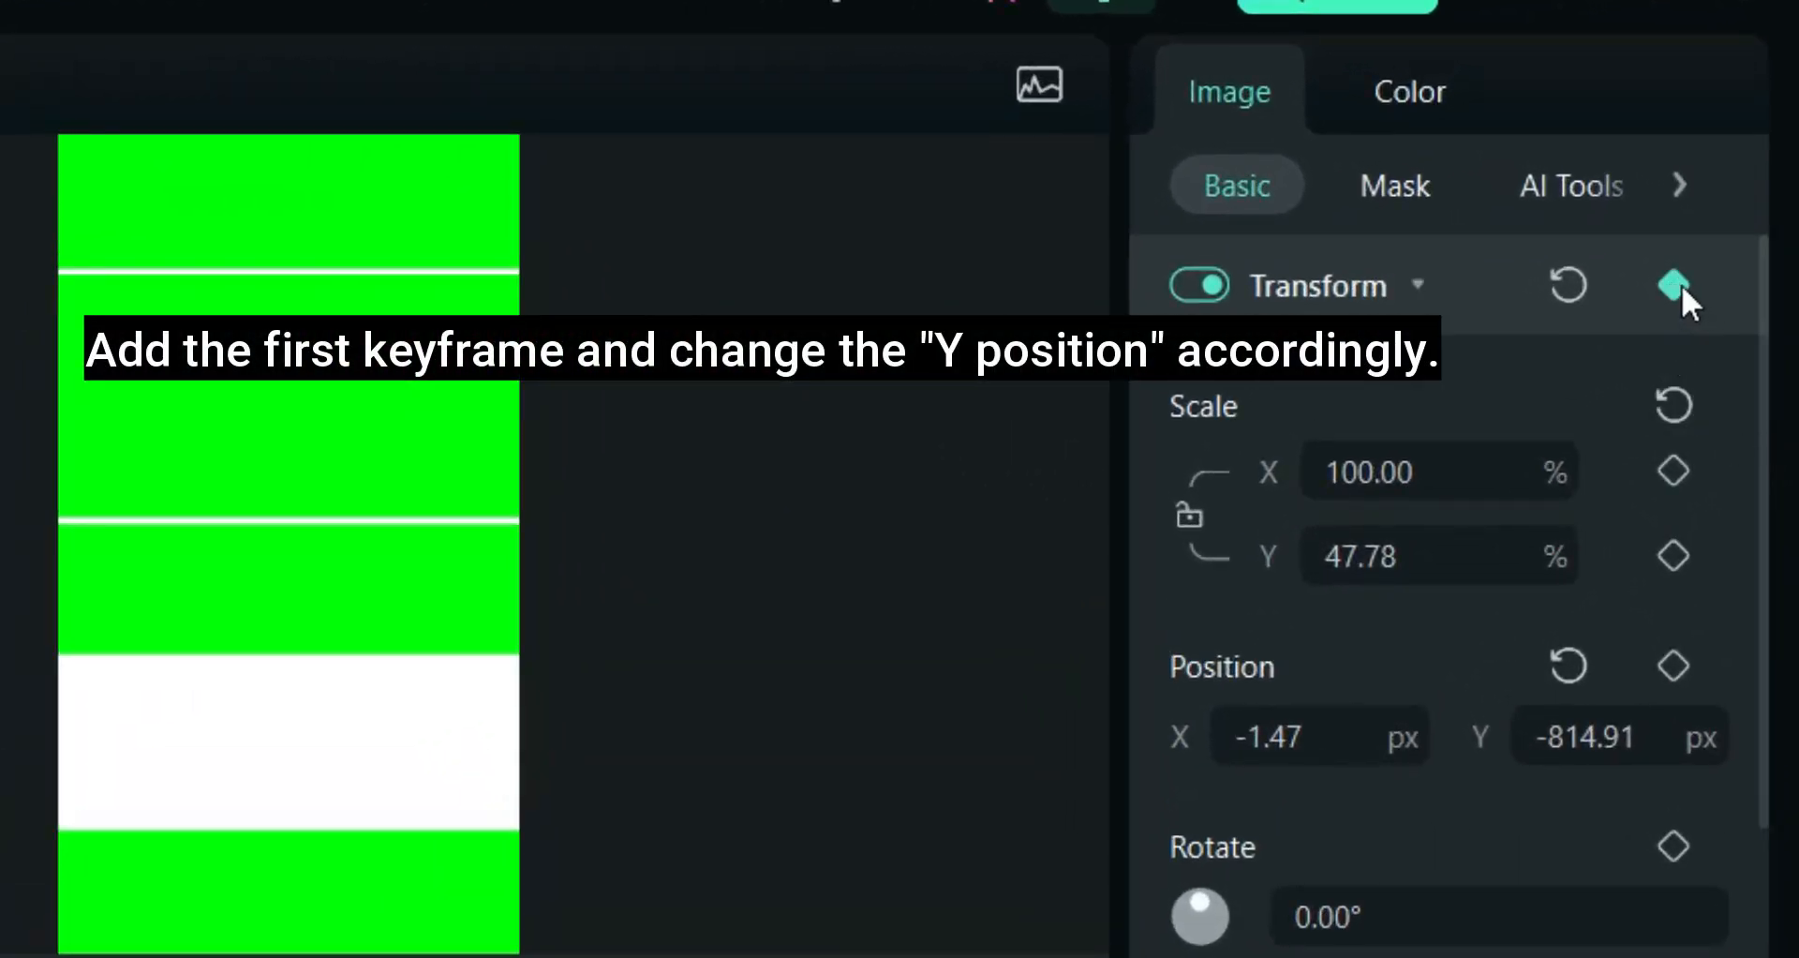
pyautogui.click(1682, 289)
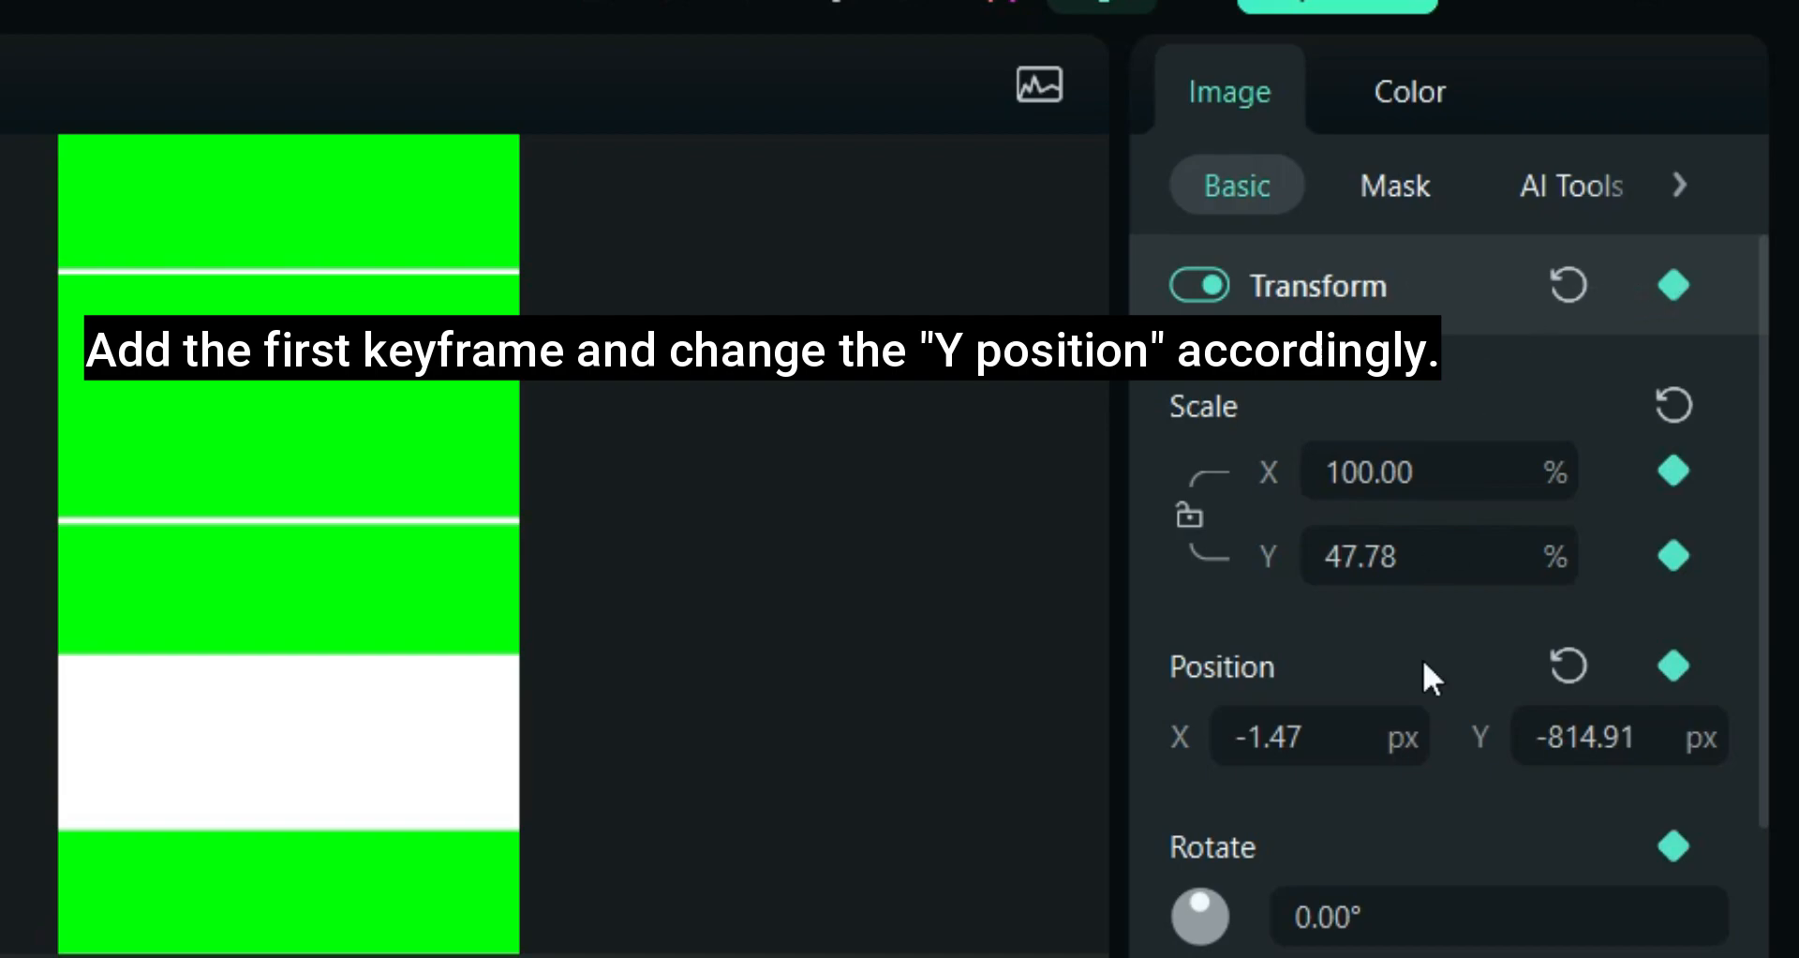
# Move the last green solid down out of the frame at its first keyframe, to a Y position of about -1125 px
pyautogui.click(1614, 739)
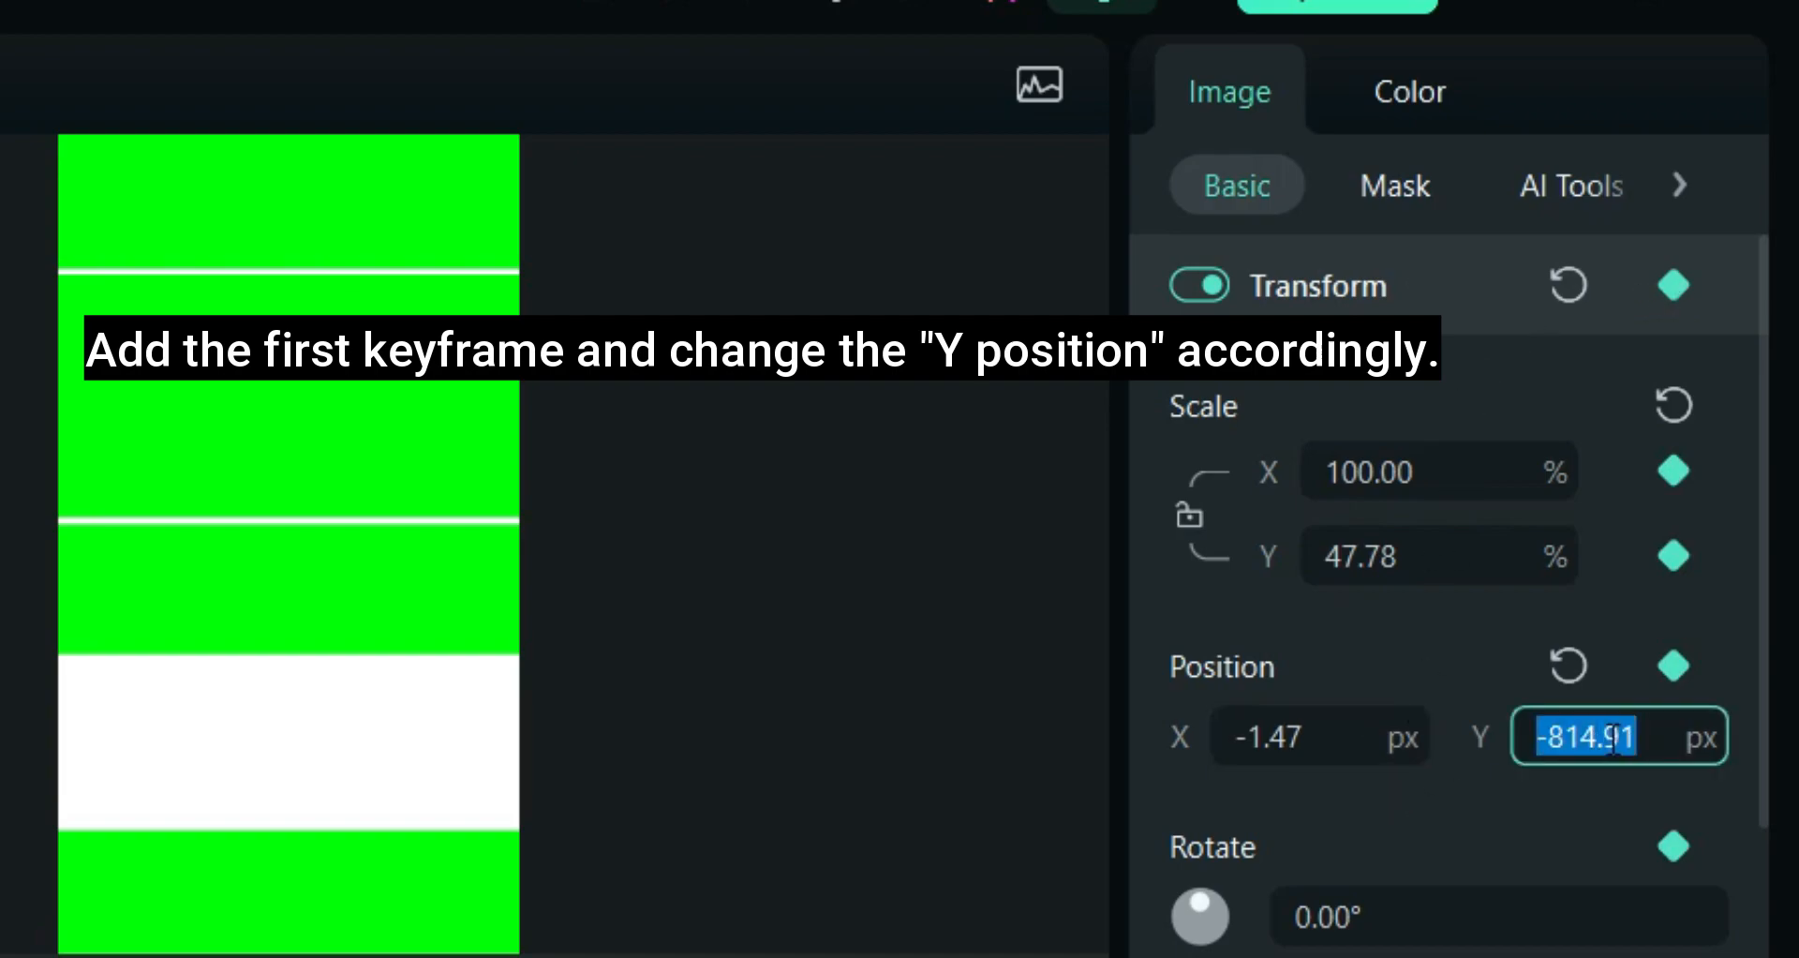
pyautogui.click(42, 922)
pyautogui.moveTo(1582, 739); pyautogui.dragTo(957, 739)
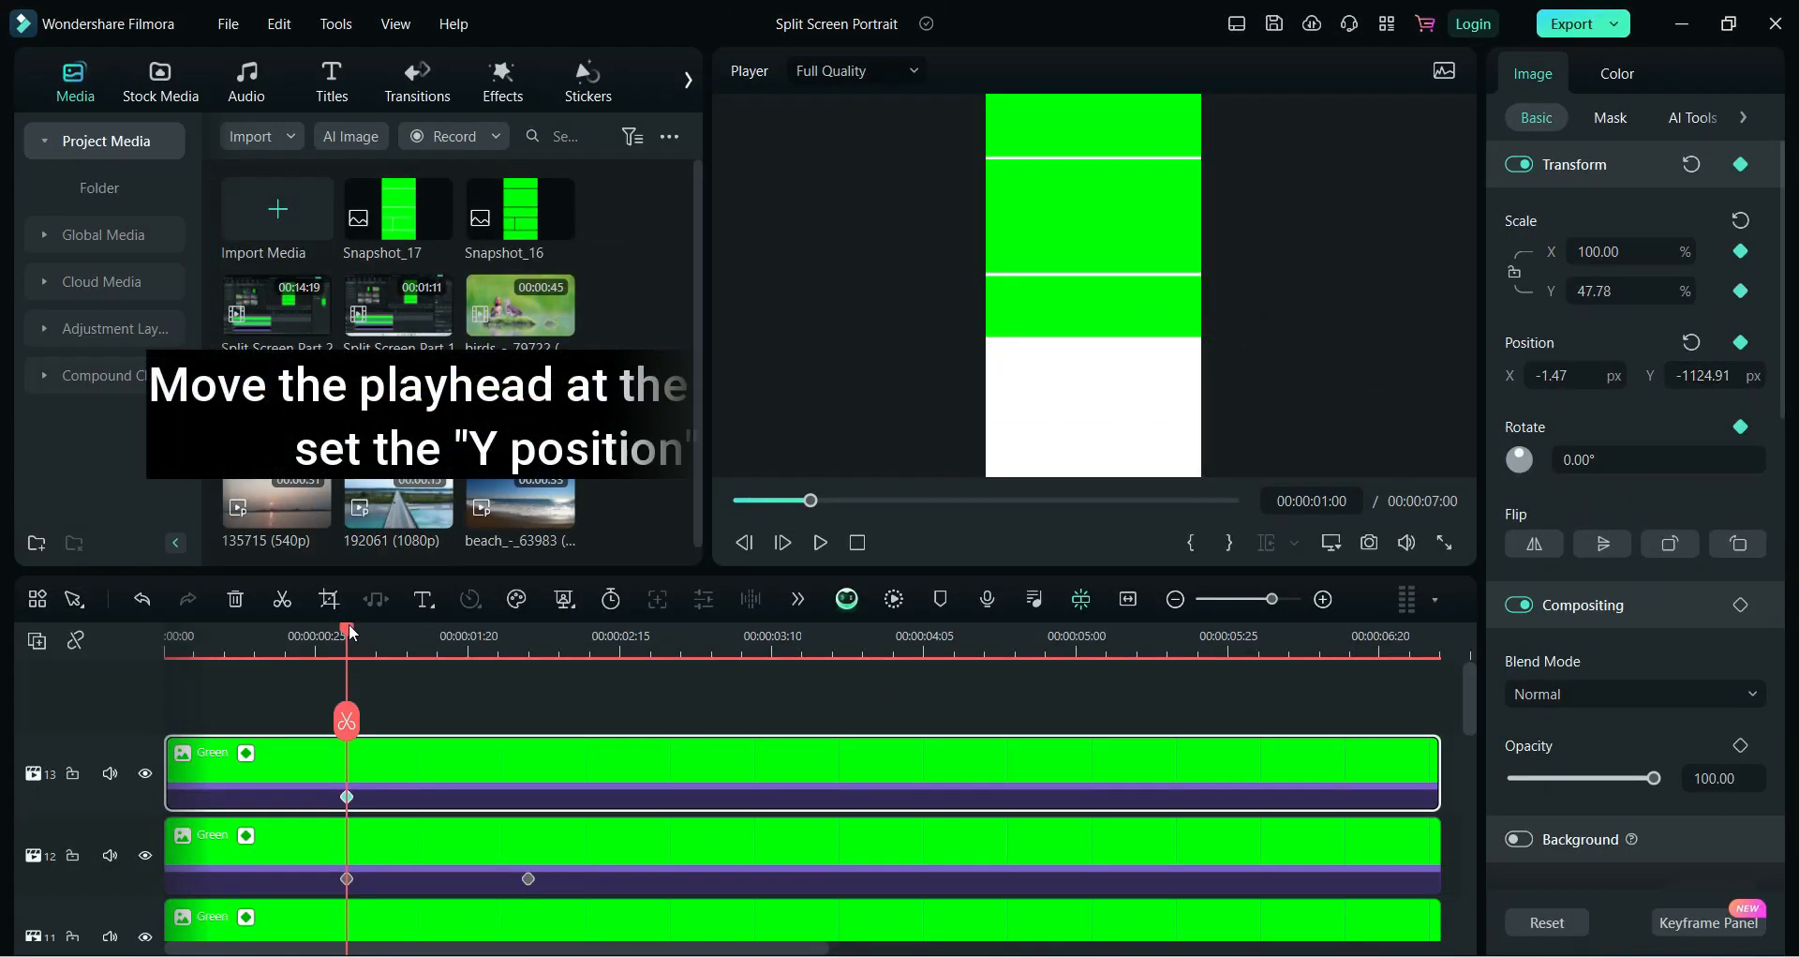
# Keyframe the last green solid at 00:00:02:00 with Y position -814.91 px
pyautogui.moveTo(351, 633); pyautogui.dragTo(535, 645)
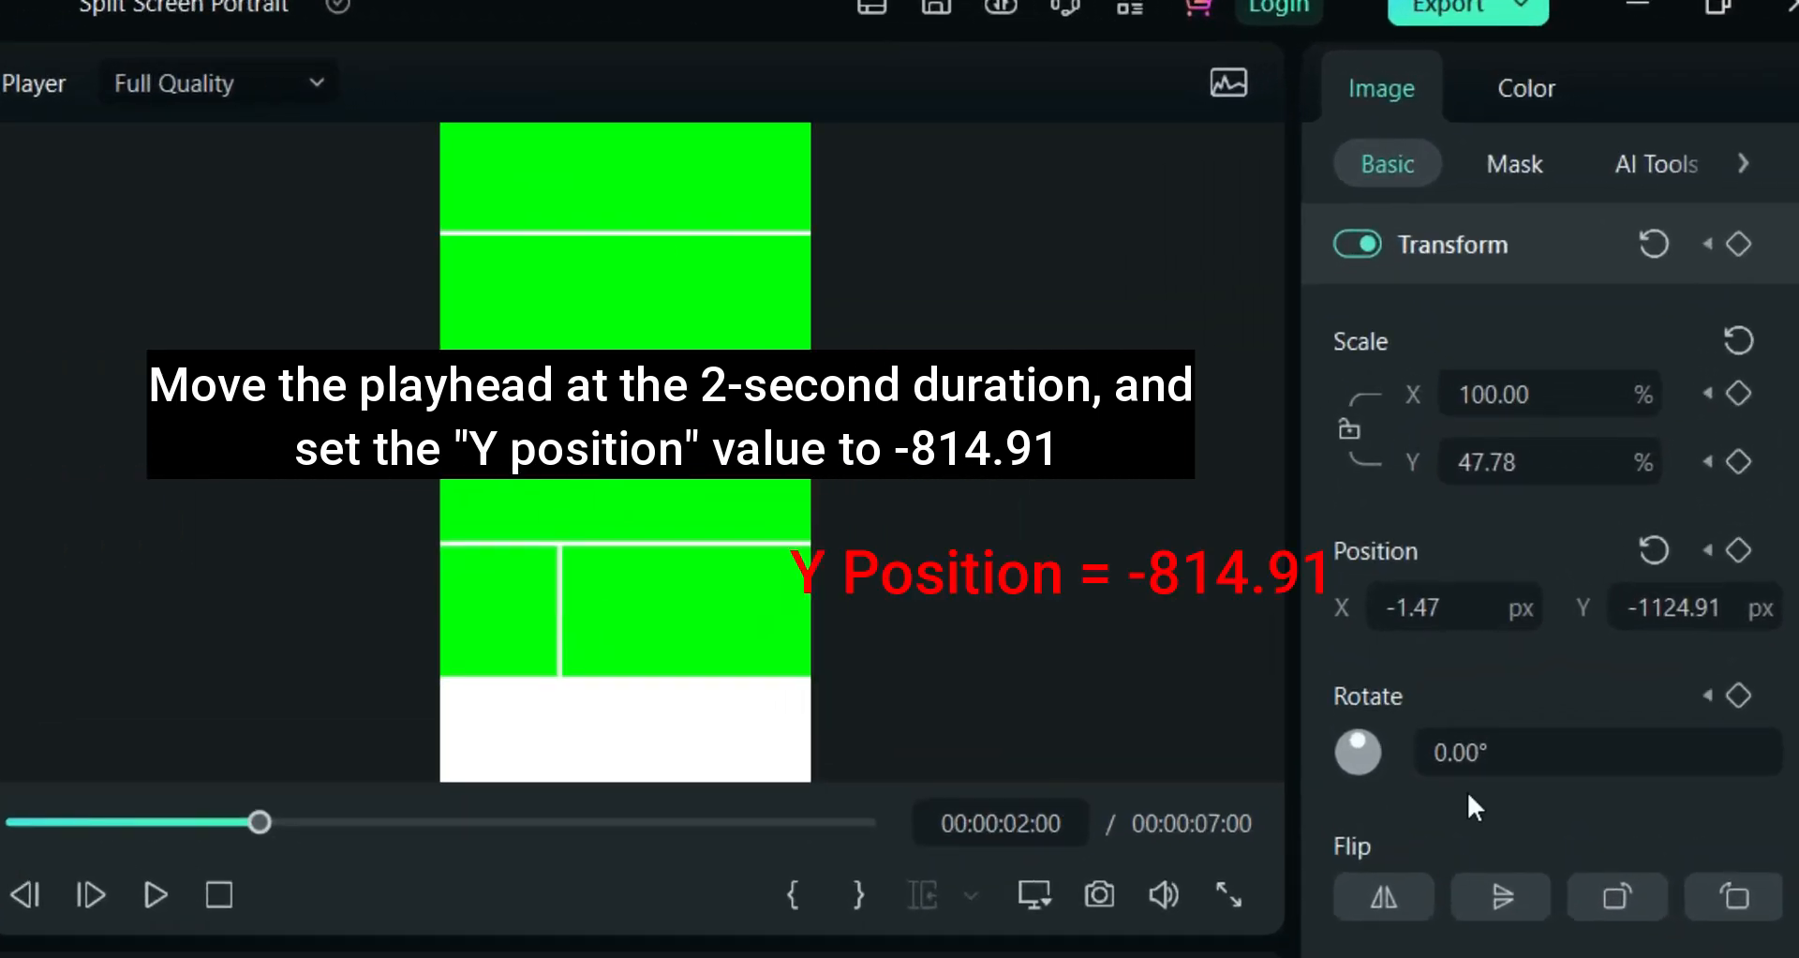
pyautogui.click(1696, 607)
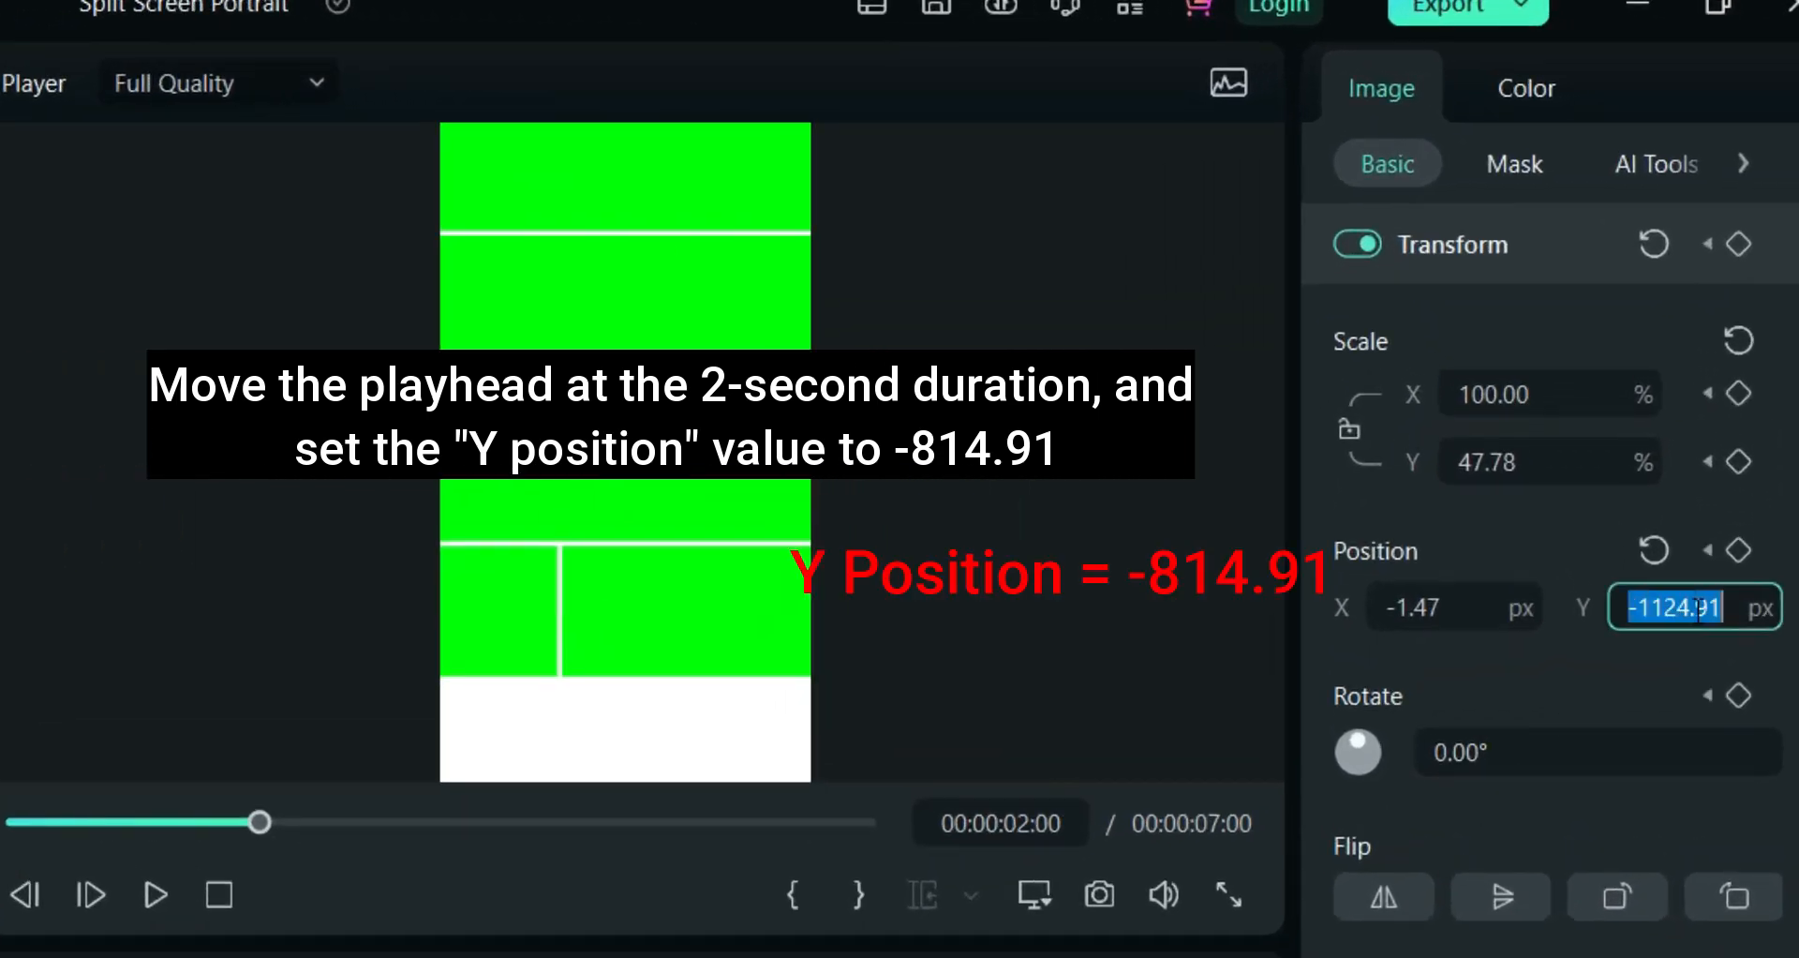
pyautogui.write('-814.91')
pyautogui.press('Return')
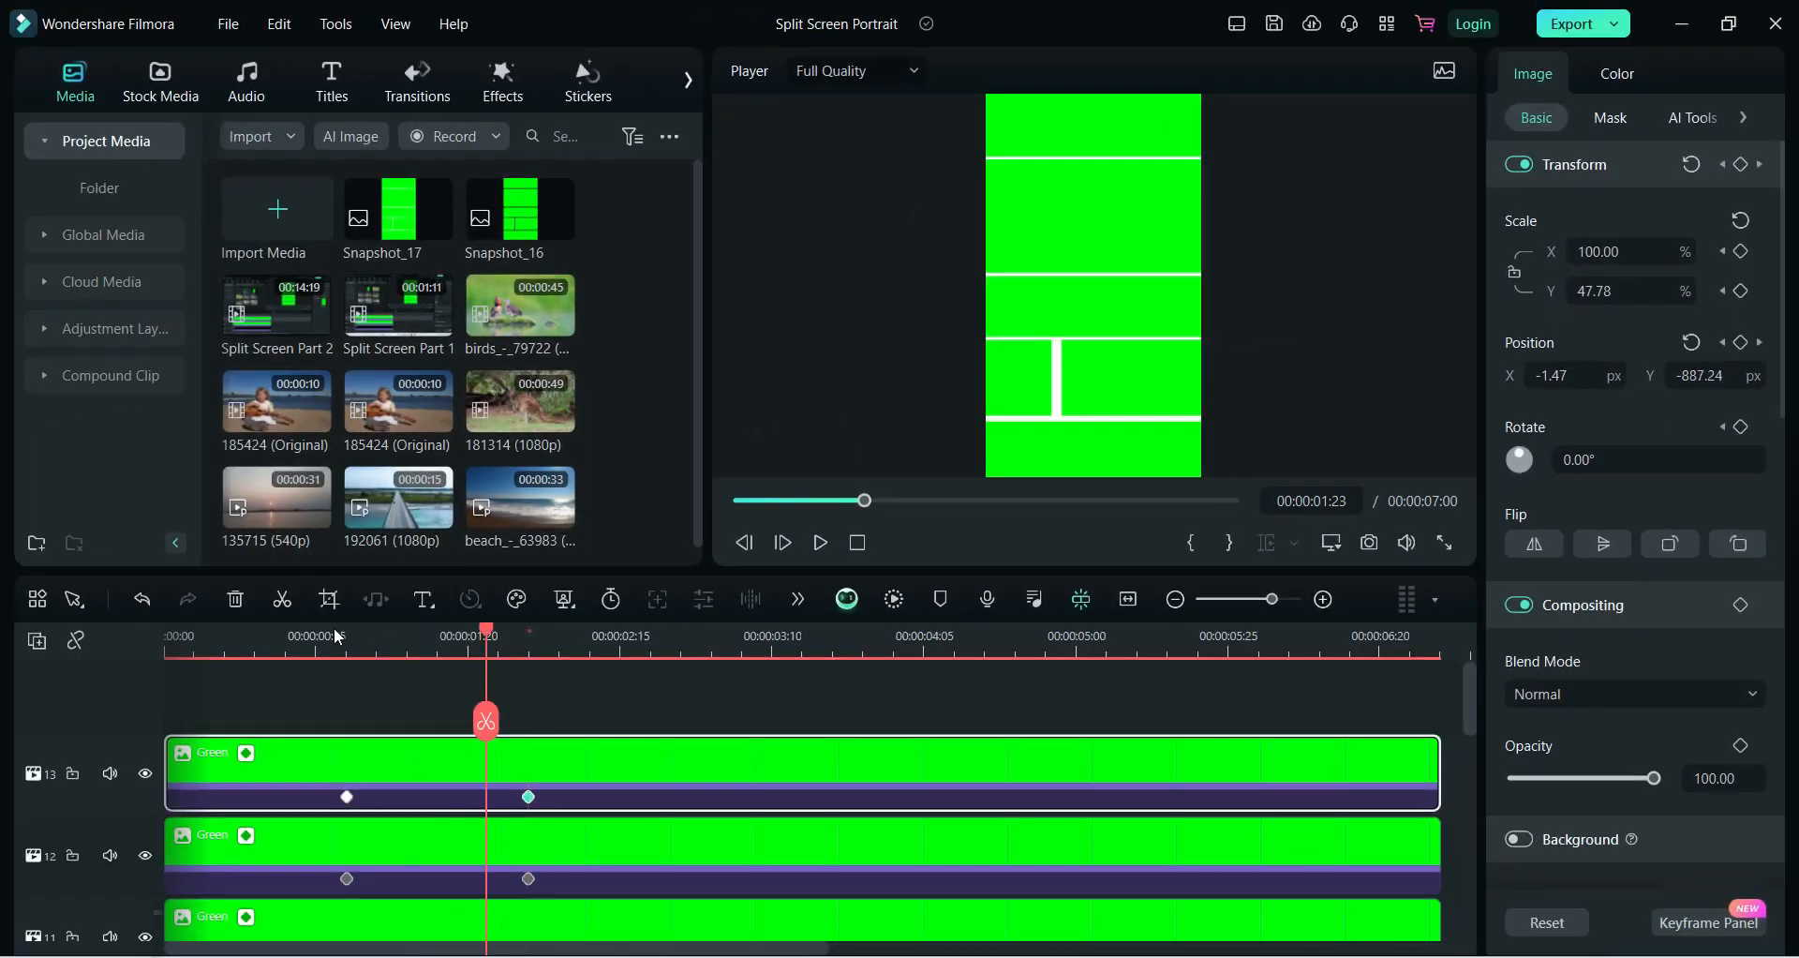
# Play the finished split-screen animation from the start of the timeline
pyautogui.moveTo(334, 629); pyautogui.dragTo(116, 622)
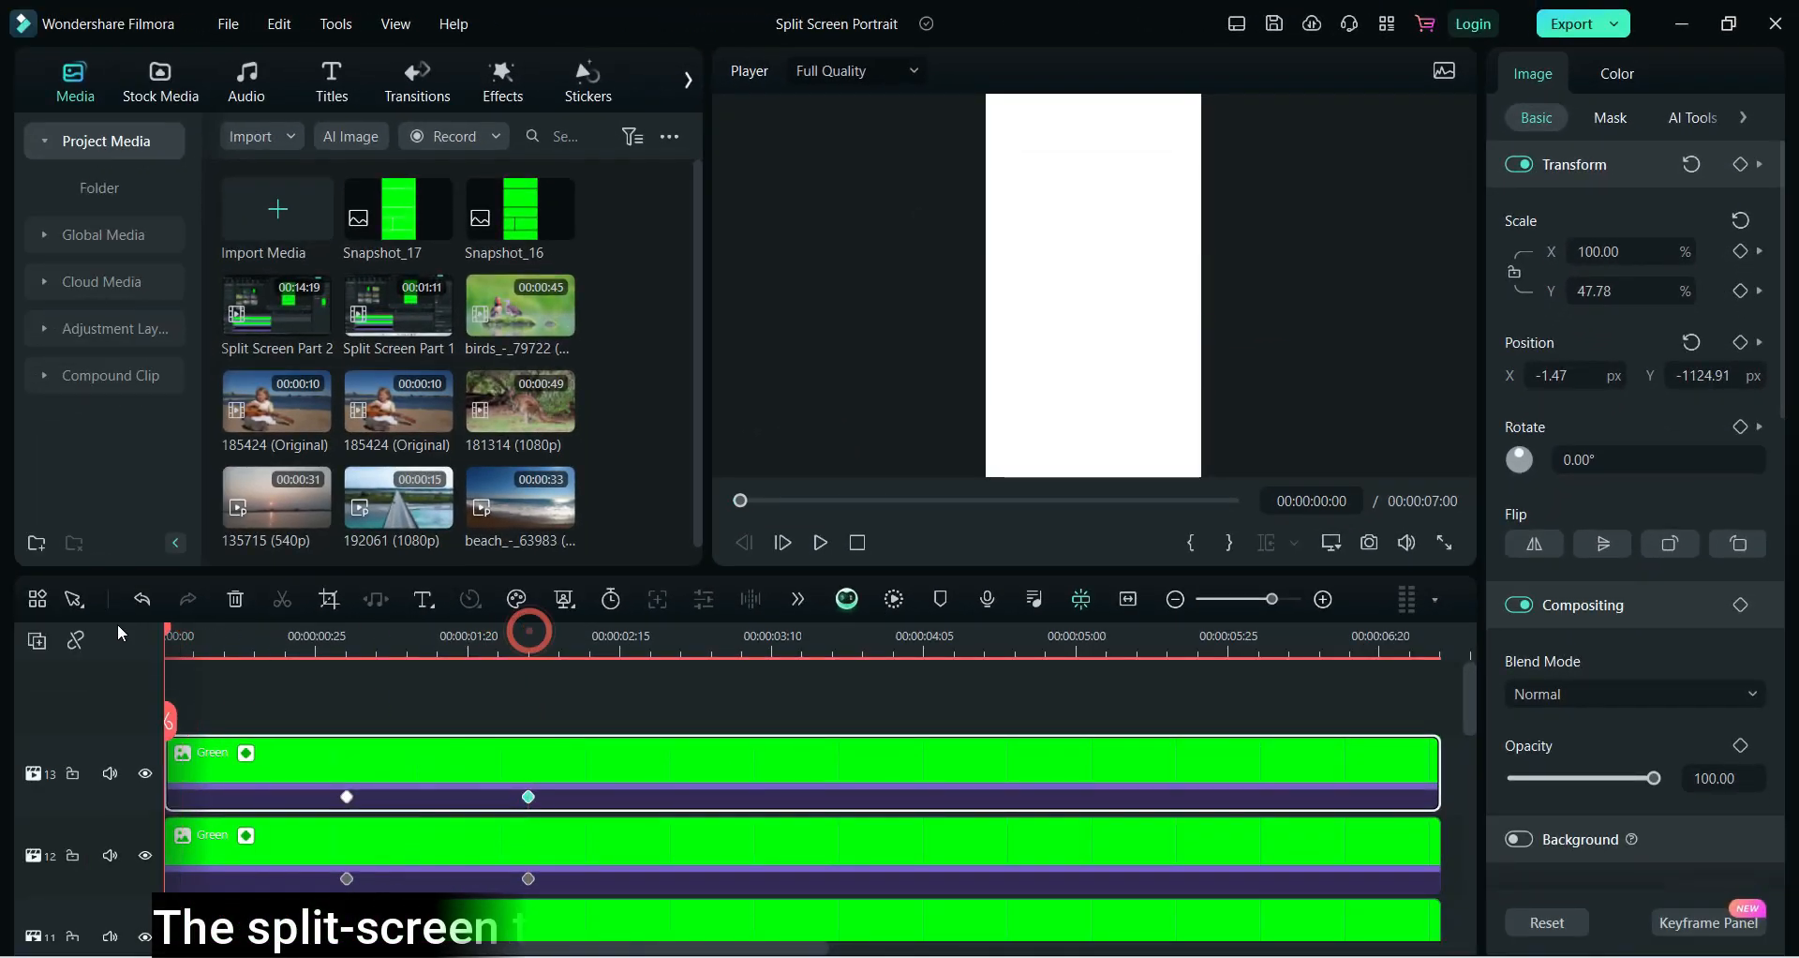
pyautogui.click(813, 537)
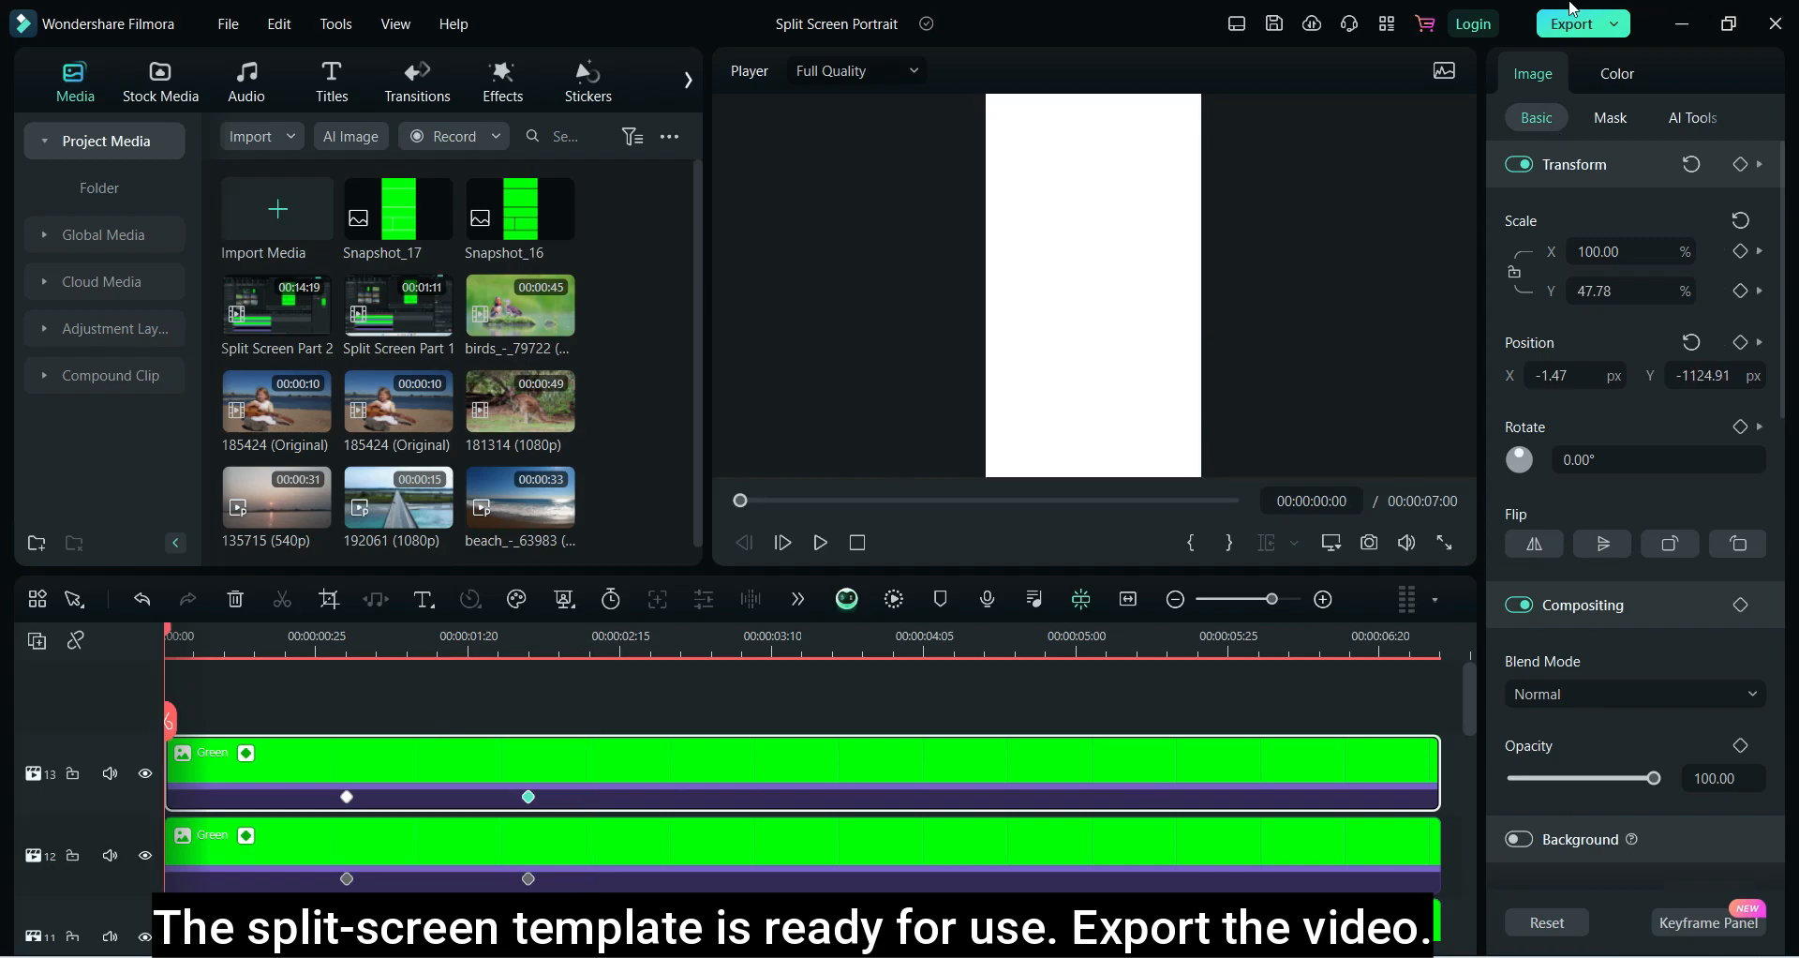
# Open the export settings, delete the current thumbnail and set a video frame of the split-screen layout as the new one
pyautogui.hotkey('ctrl', 'e')
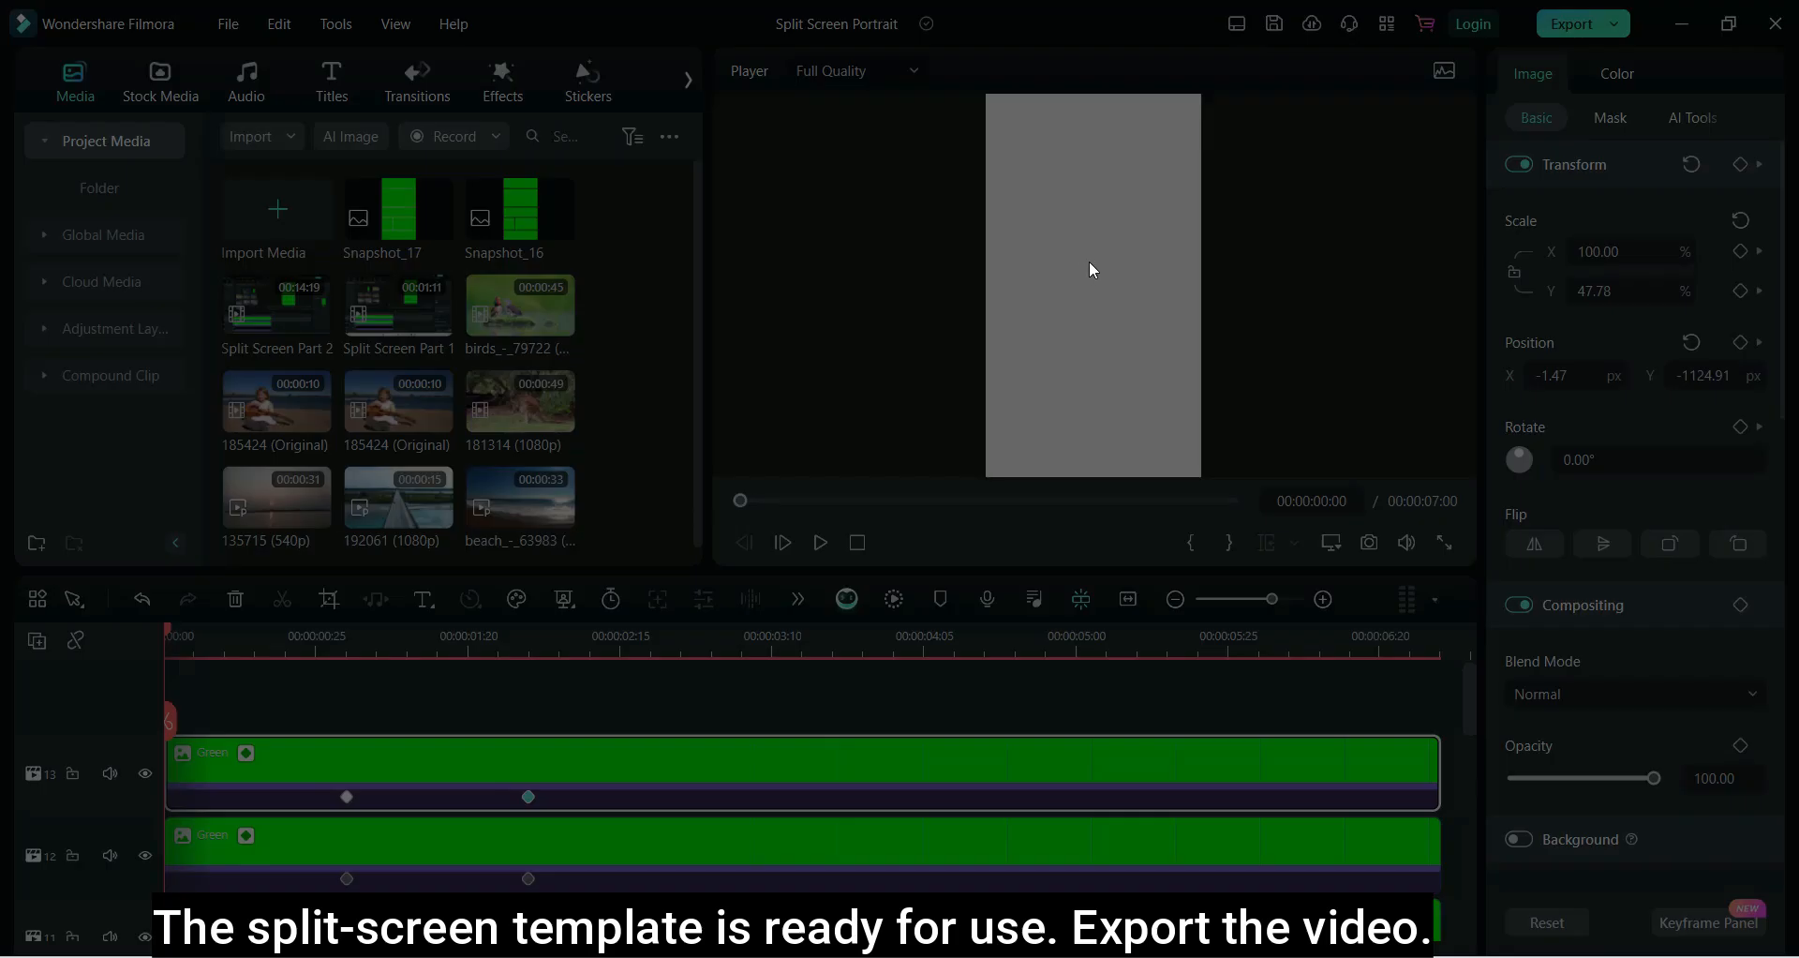
pyautogui.click(627, 230)
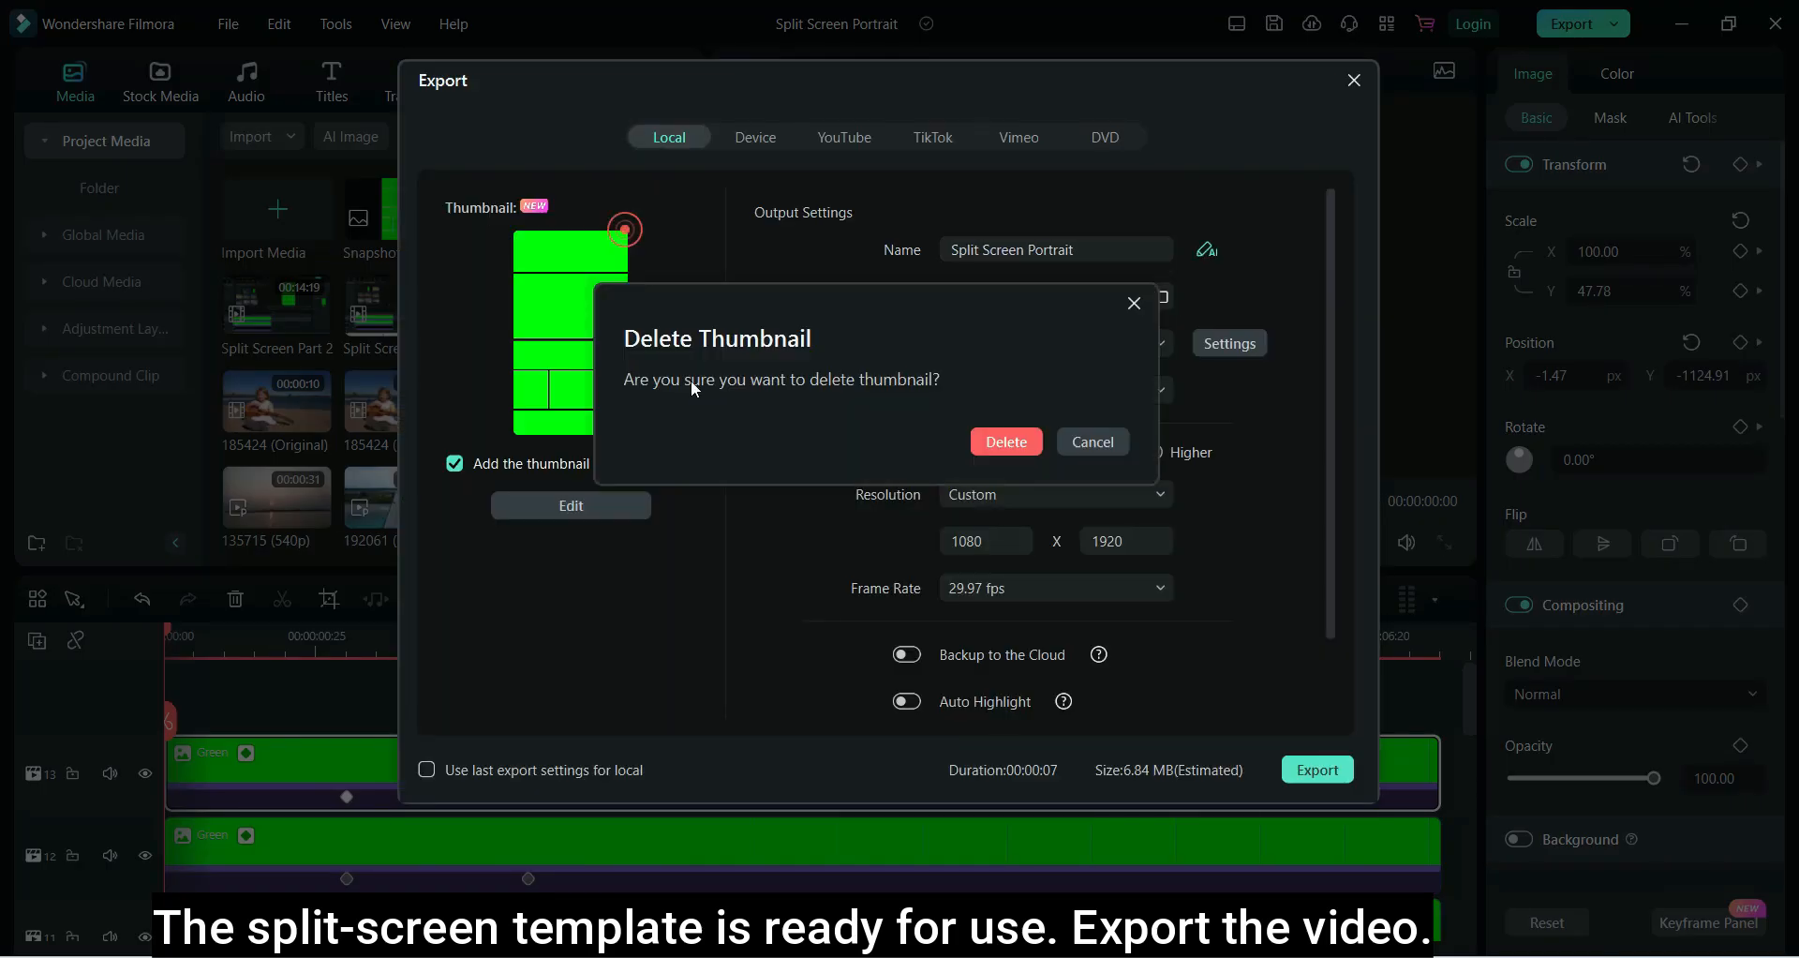
pyautogui.click(1003, 438)
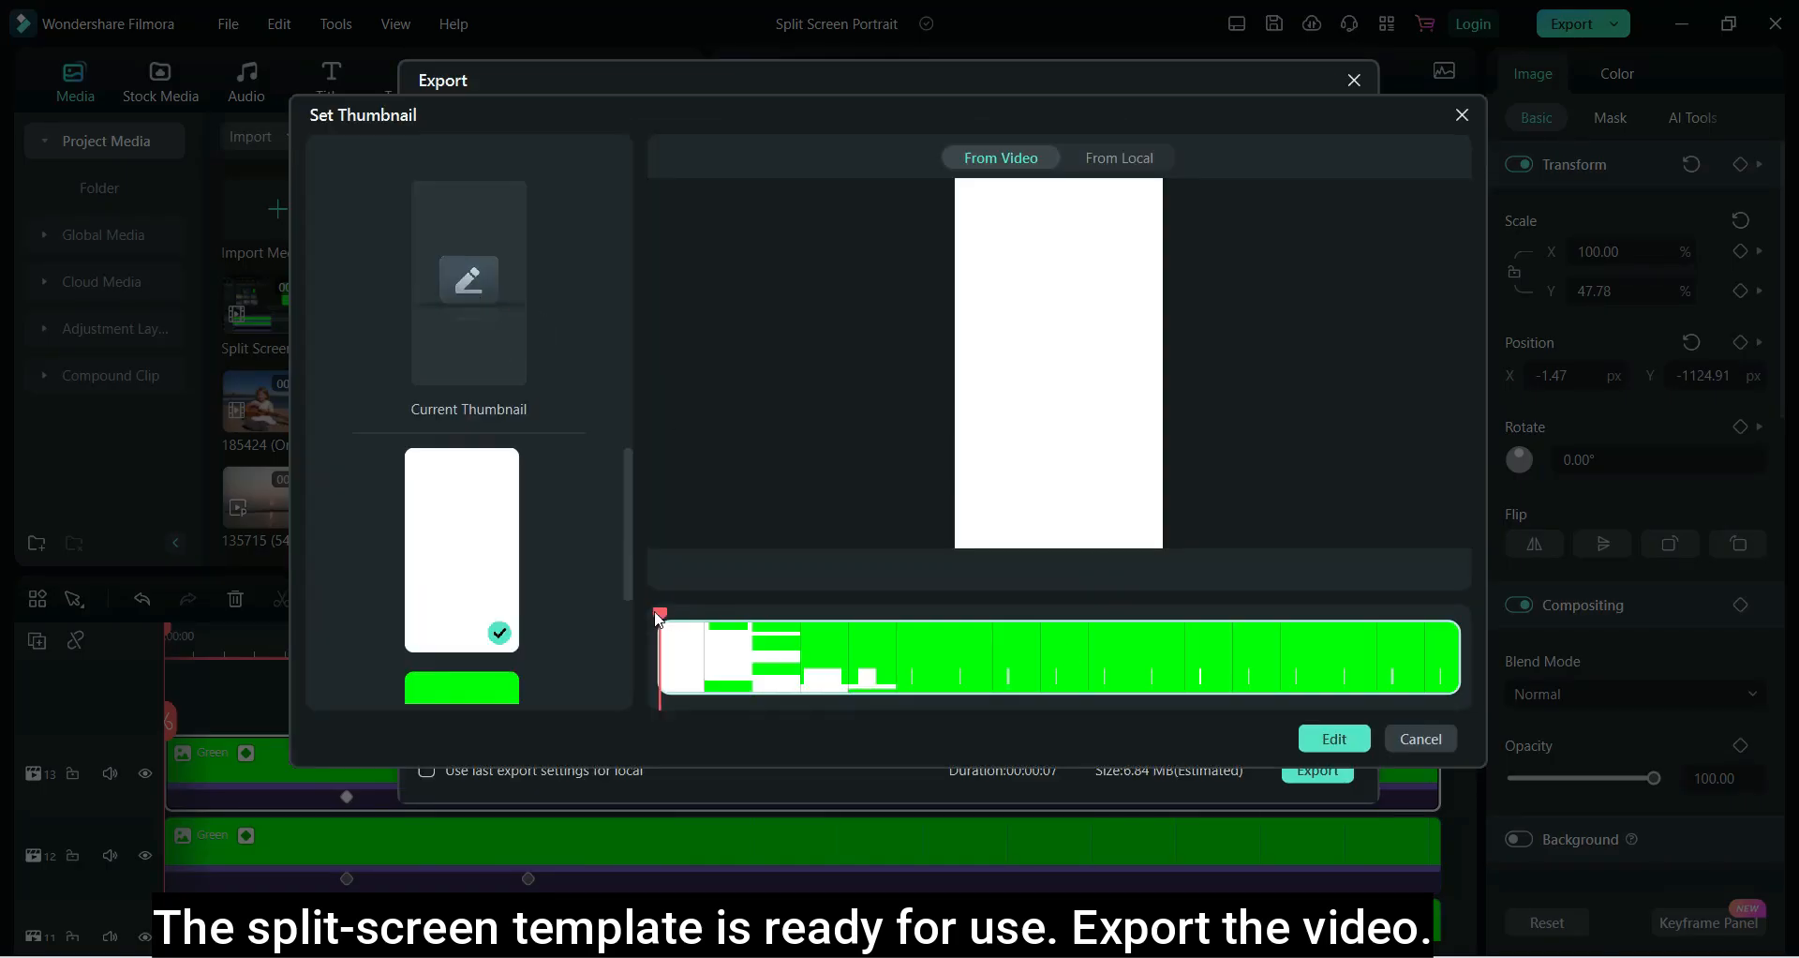
pyautogui.click(1334, 735)
# Name the output Split Screen Template Final and export it as a local MP4
pyautogui.click(1099, 255)
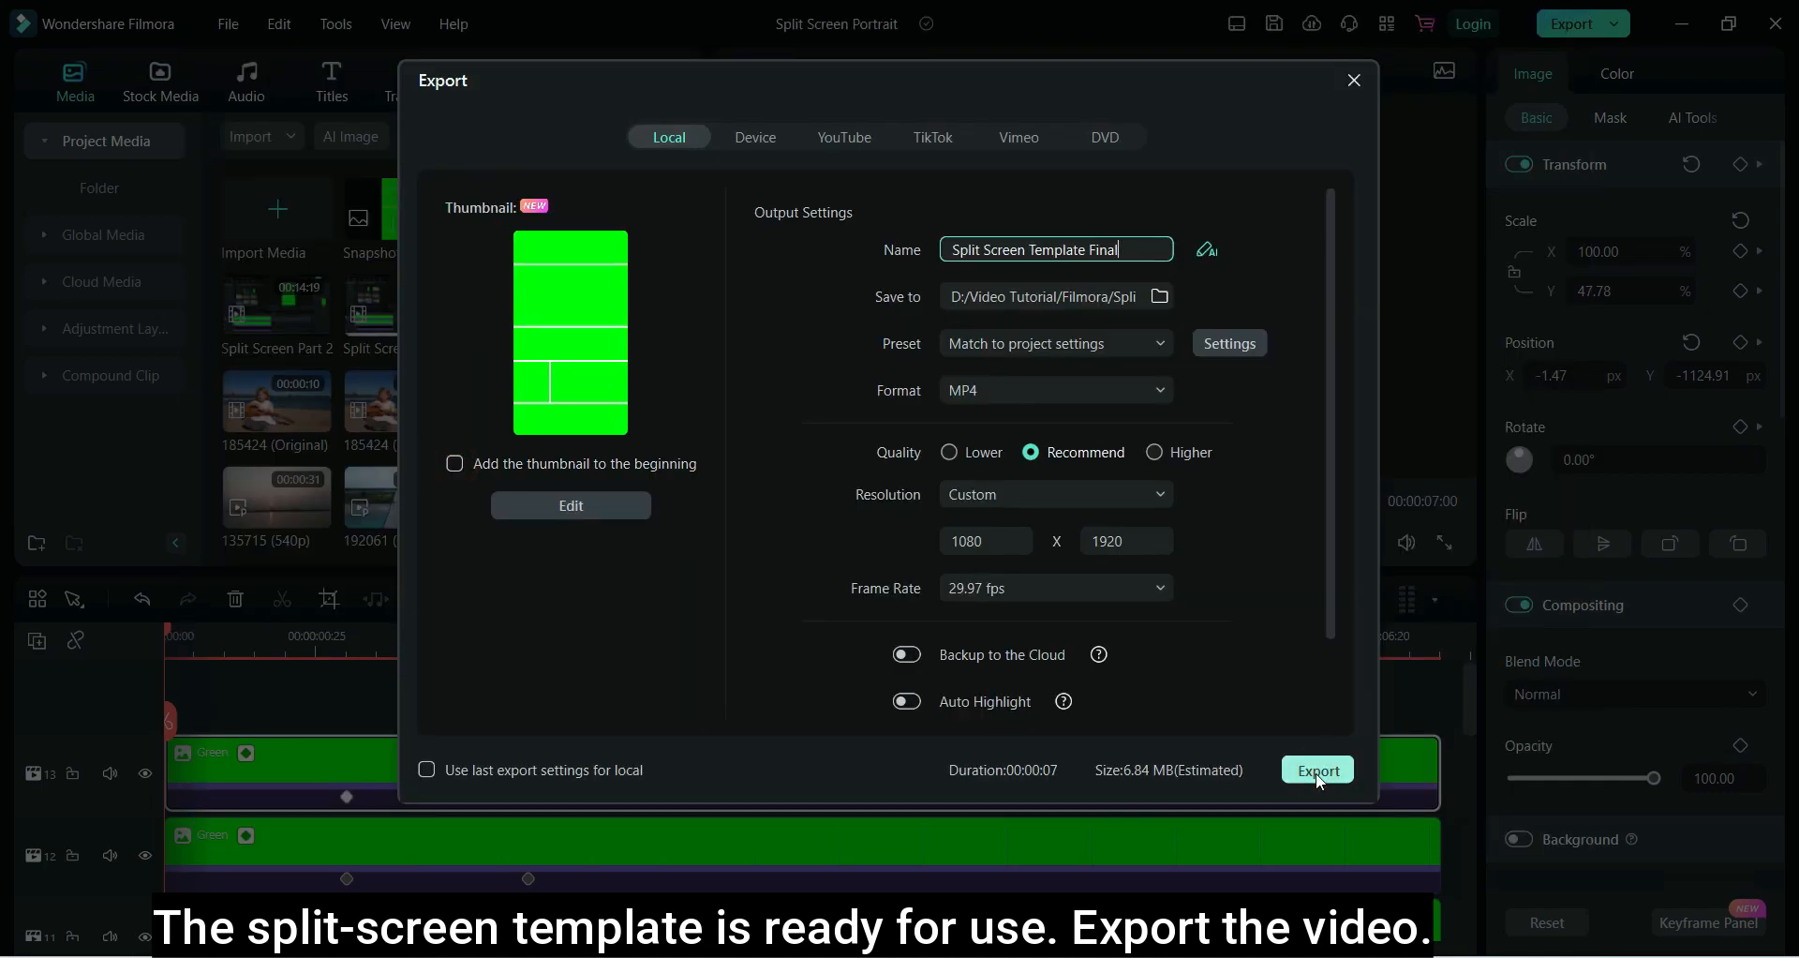
pyautogui.click(1319, 771)
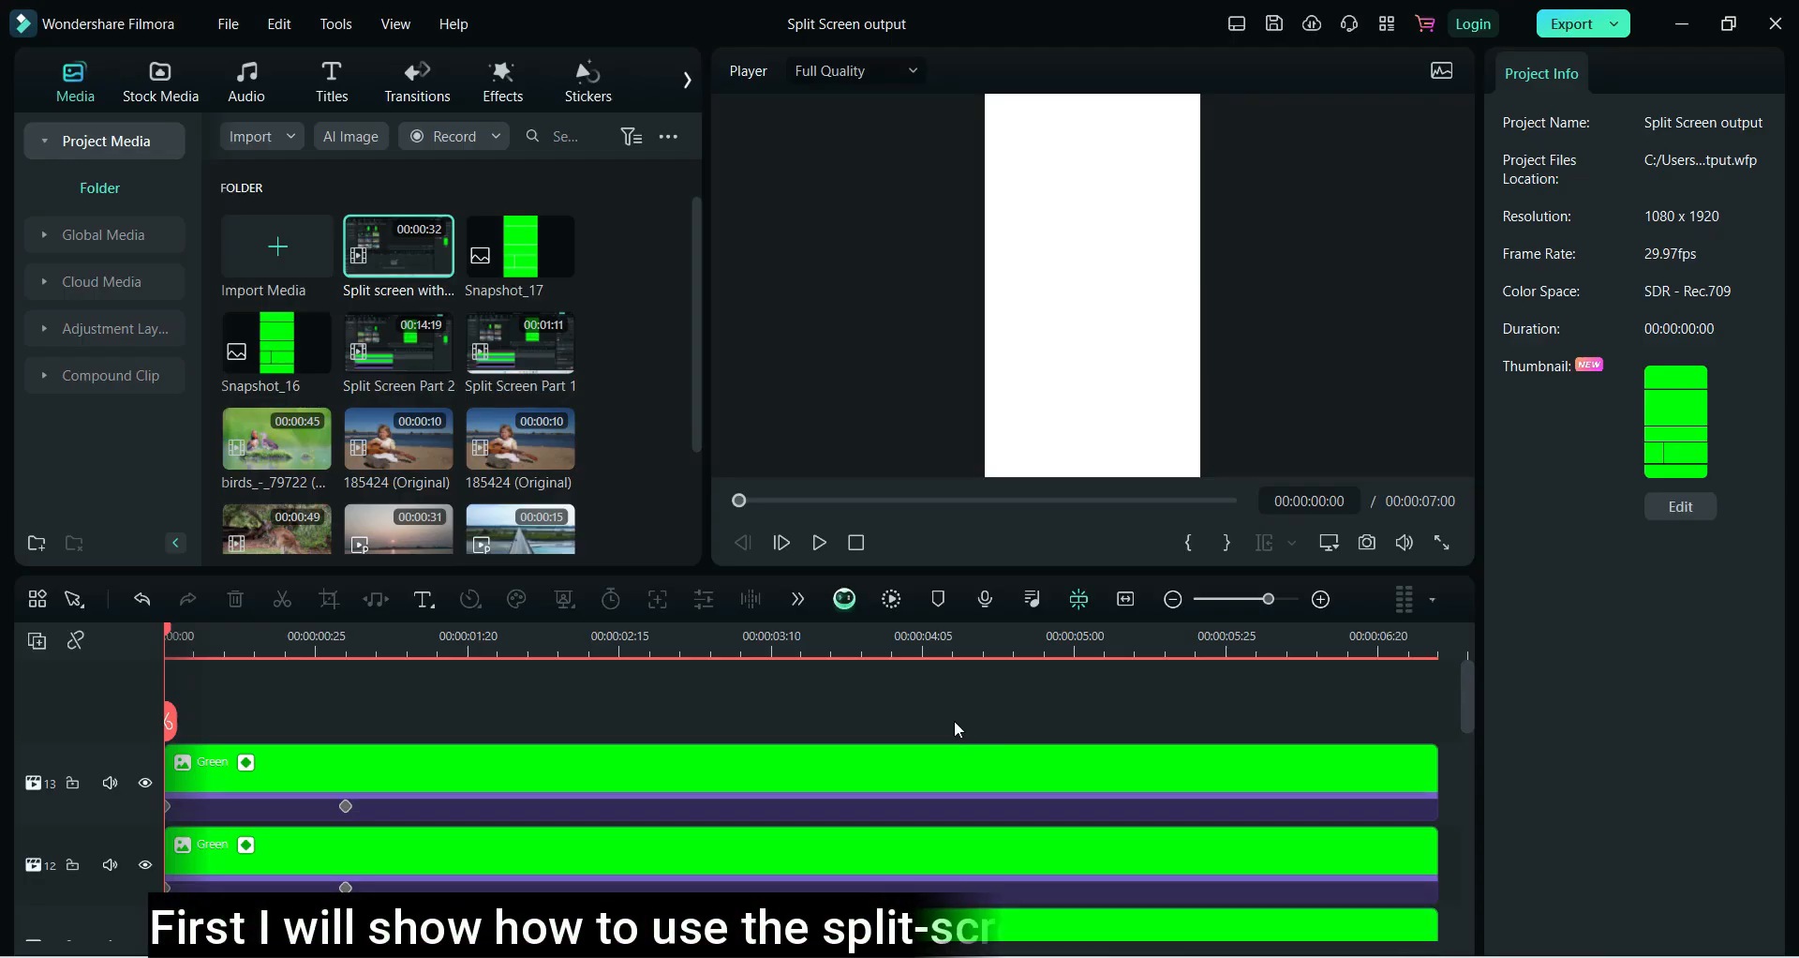
# Delete all clips from the timeline of the Split Screen output project
pyautogui.click(950, 765)
pyautogui.hotkey('ctrl', 'a')
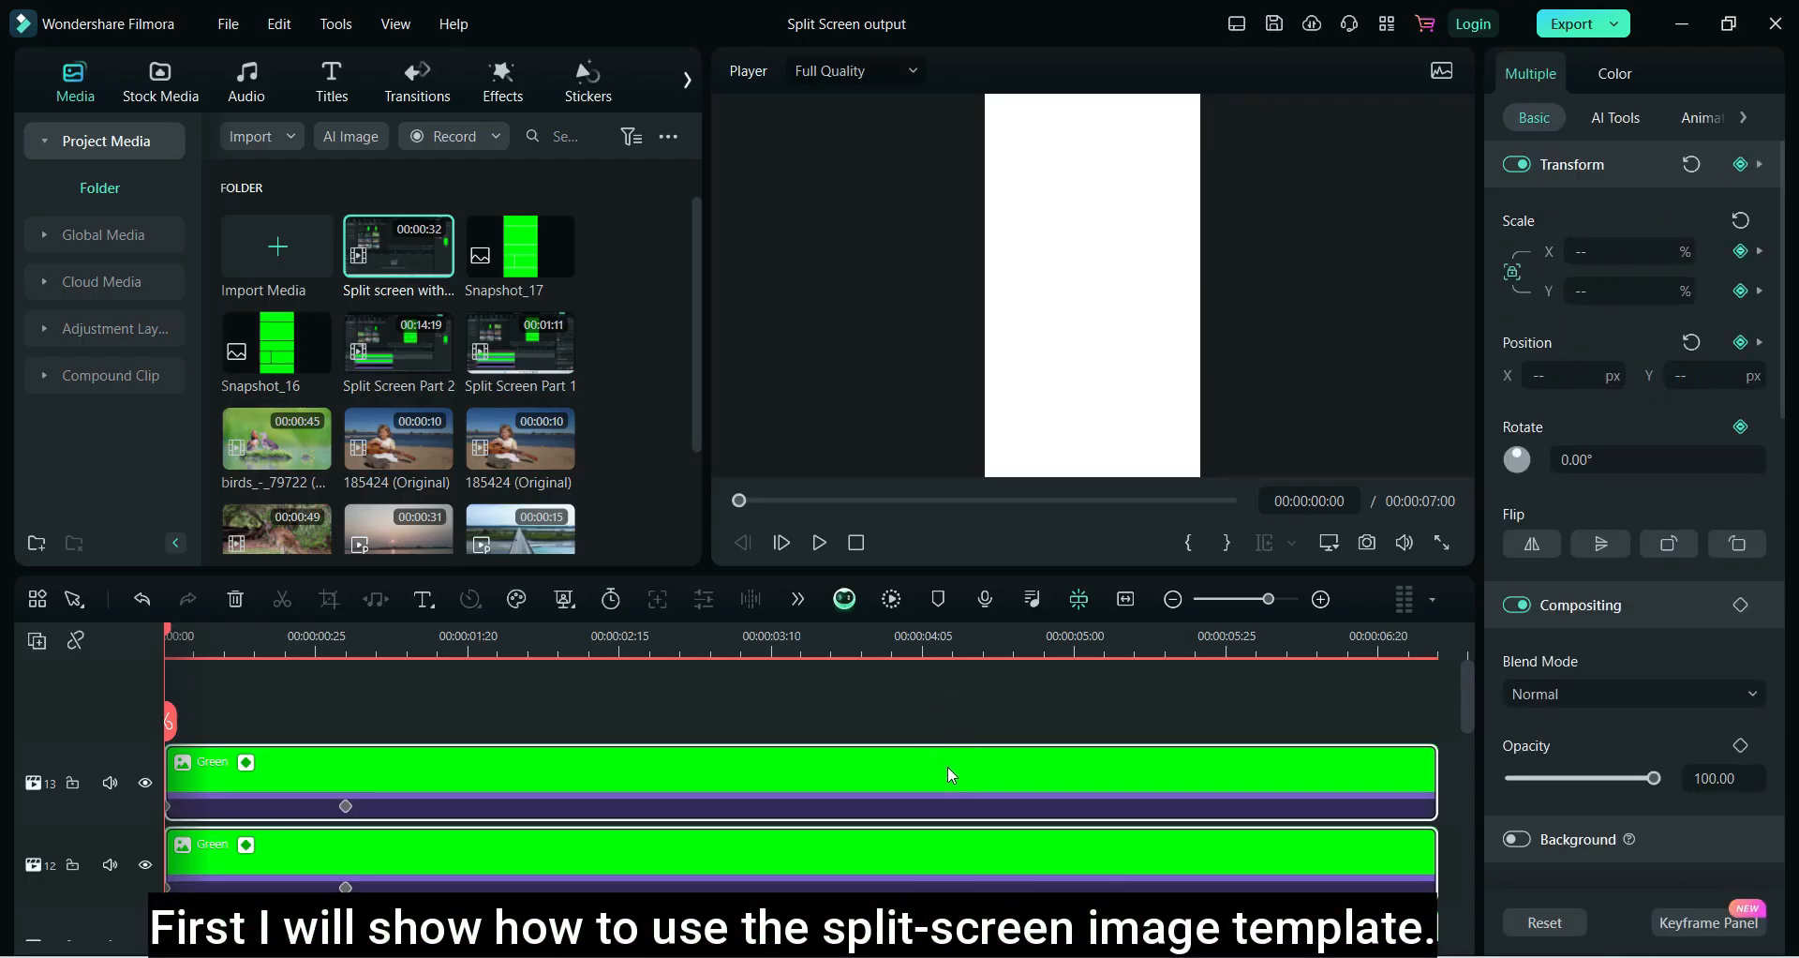
pyautogui.press('Delete')
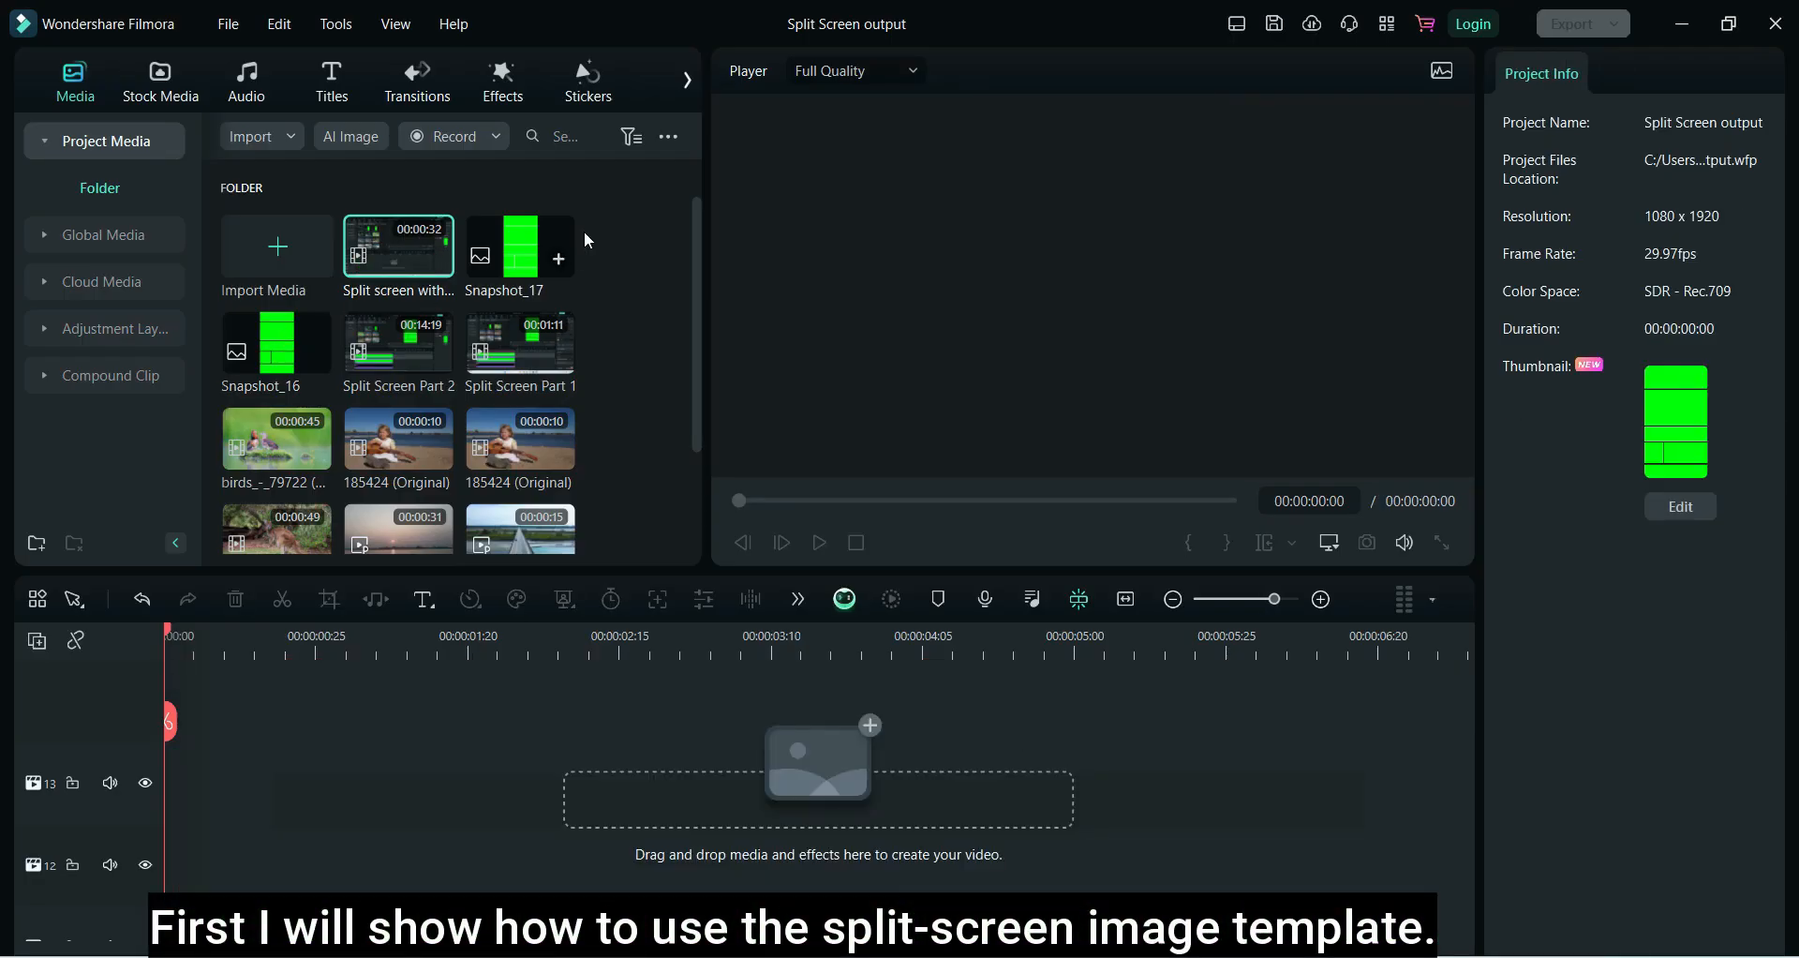
# Place the Snapshot_17 image on track 13 at the start of the timeline
pyautogui.moveTo(297, 349); pyautogui.dragTo(173, 774)
pyautogui.moveTo(172, 775); pyautogui.dragTo(172, 776)
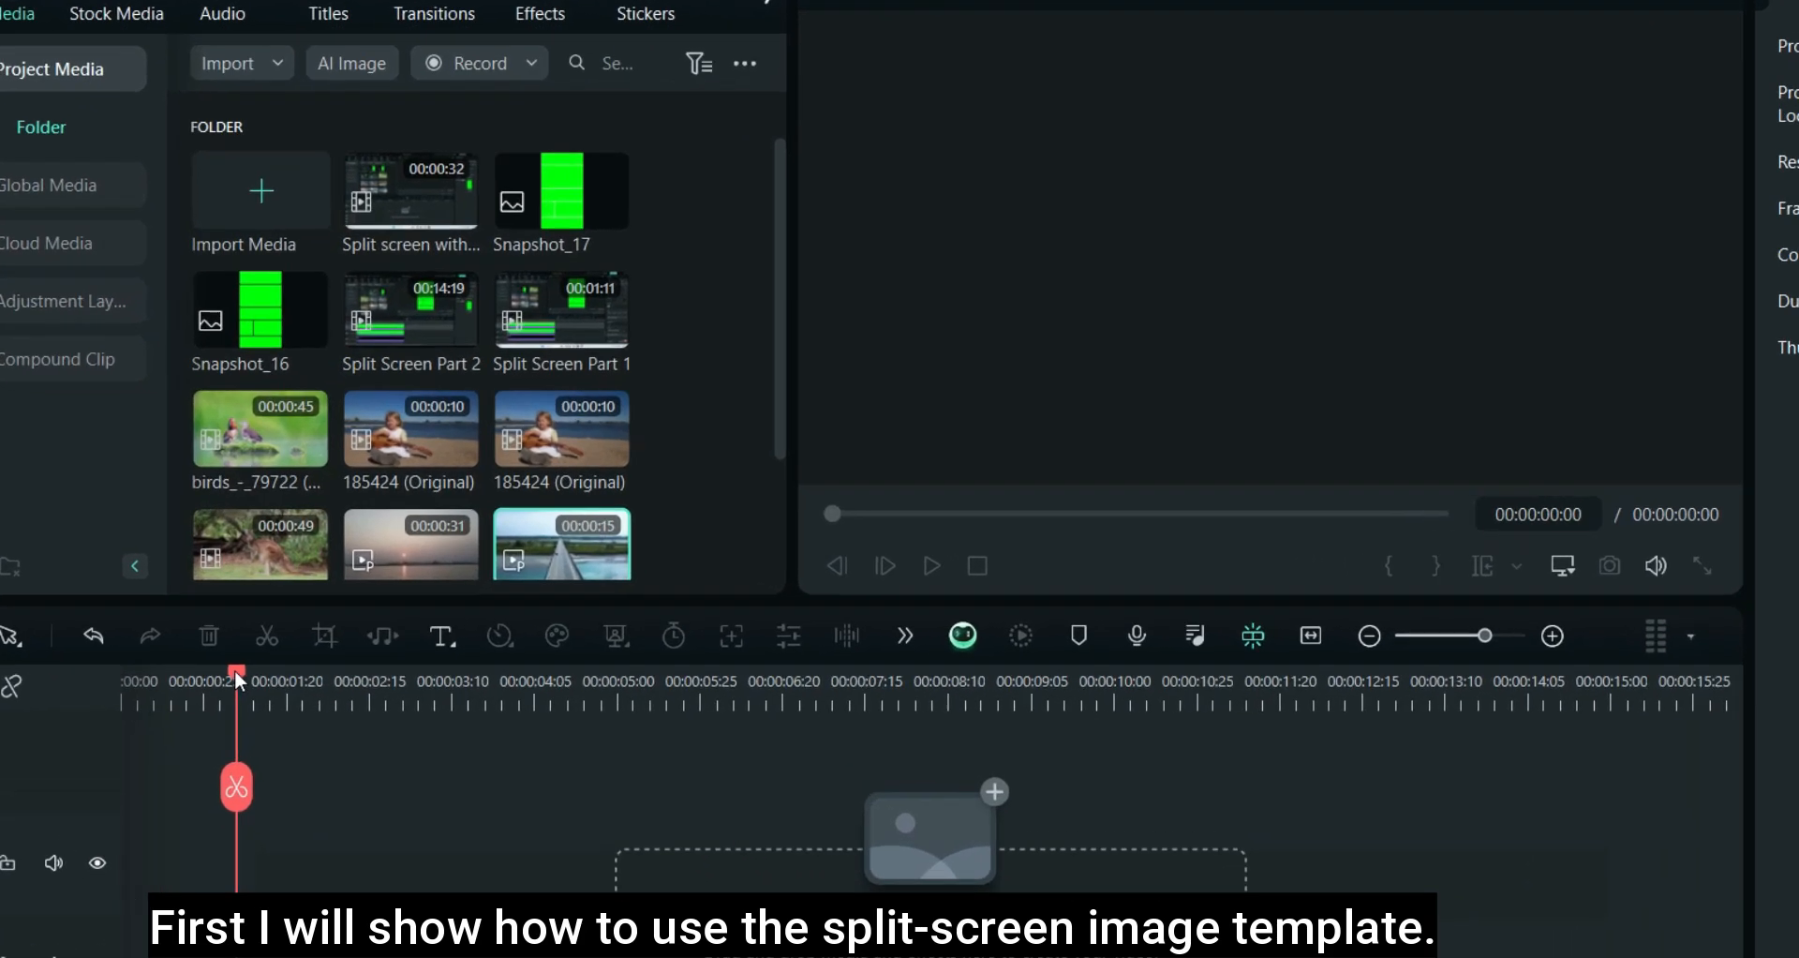
pyautogui.moveTo(255, 638); pyautogui.dragTo(136, 644)
pyautogui.moveTo(647, 80); pyautogui.dragTo(489, 955)
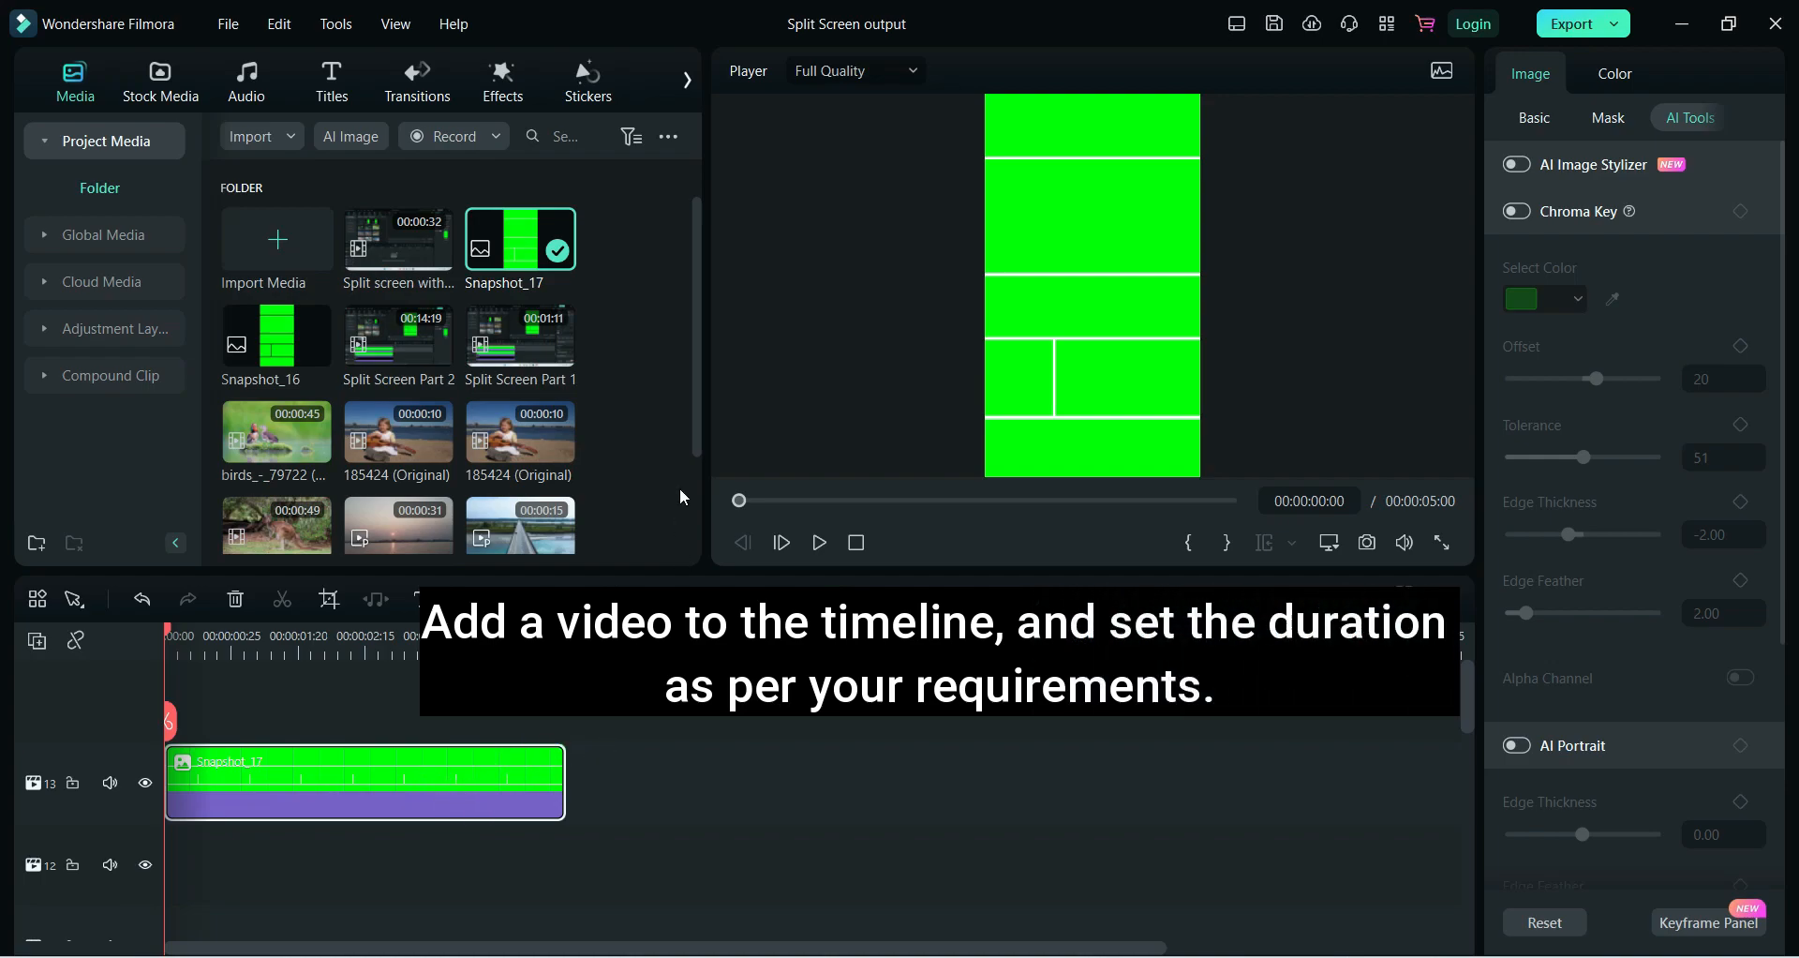
pyautogui.moveTo(690, 295); pyautogui.dragTo(694, 358)
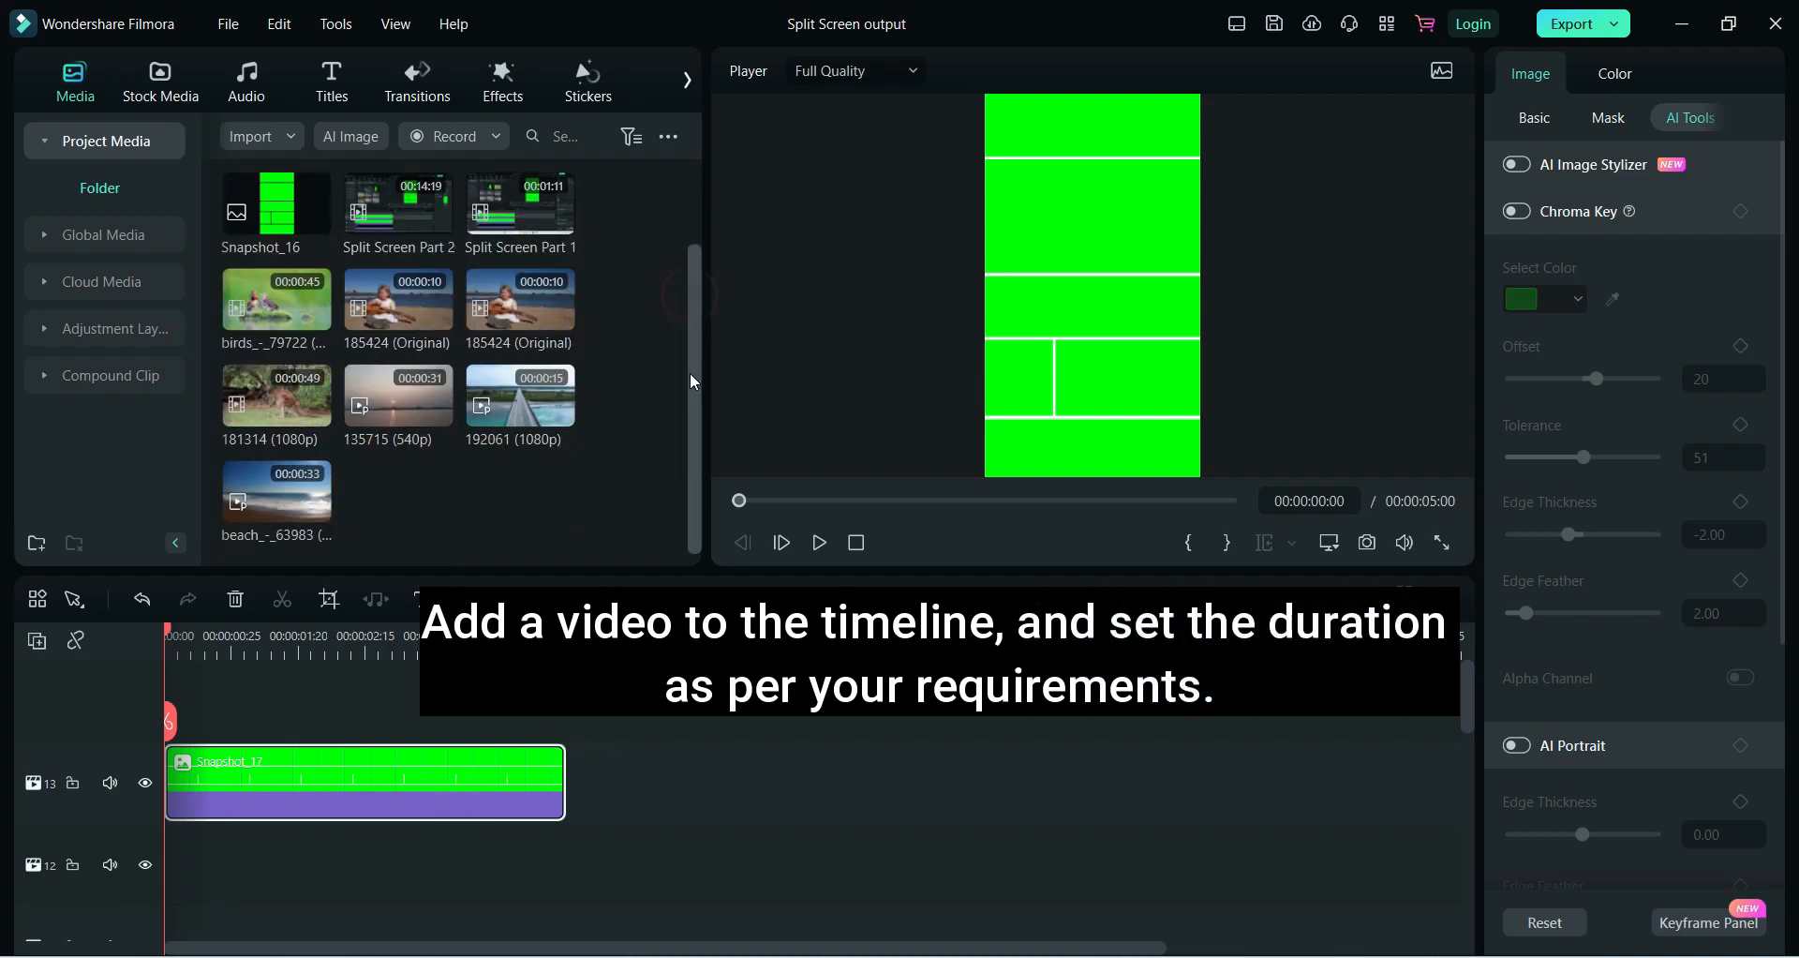
pyautogui.click(1533, 118)
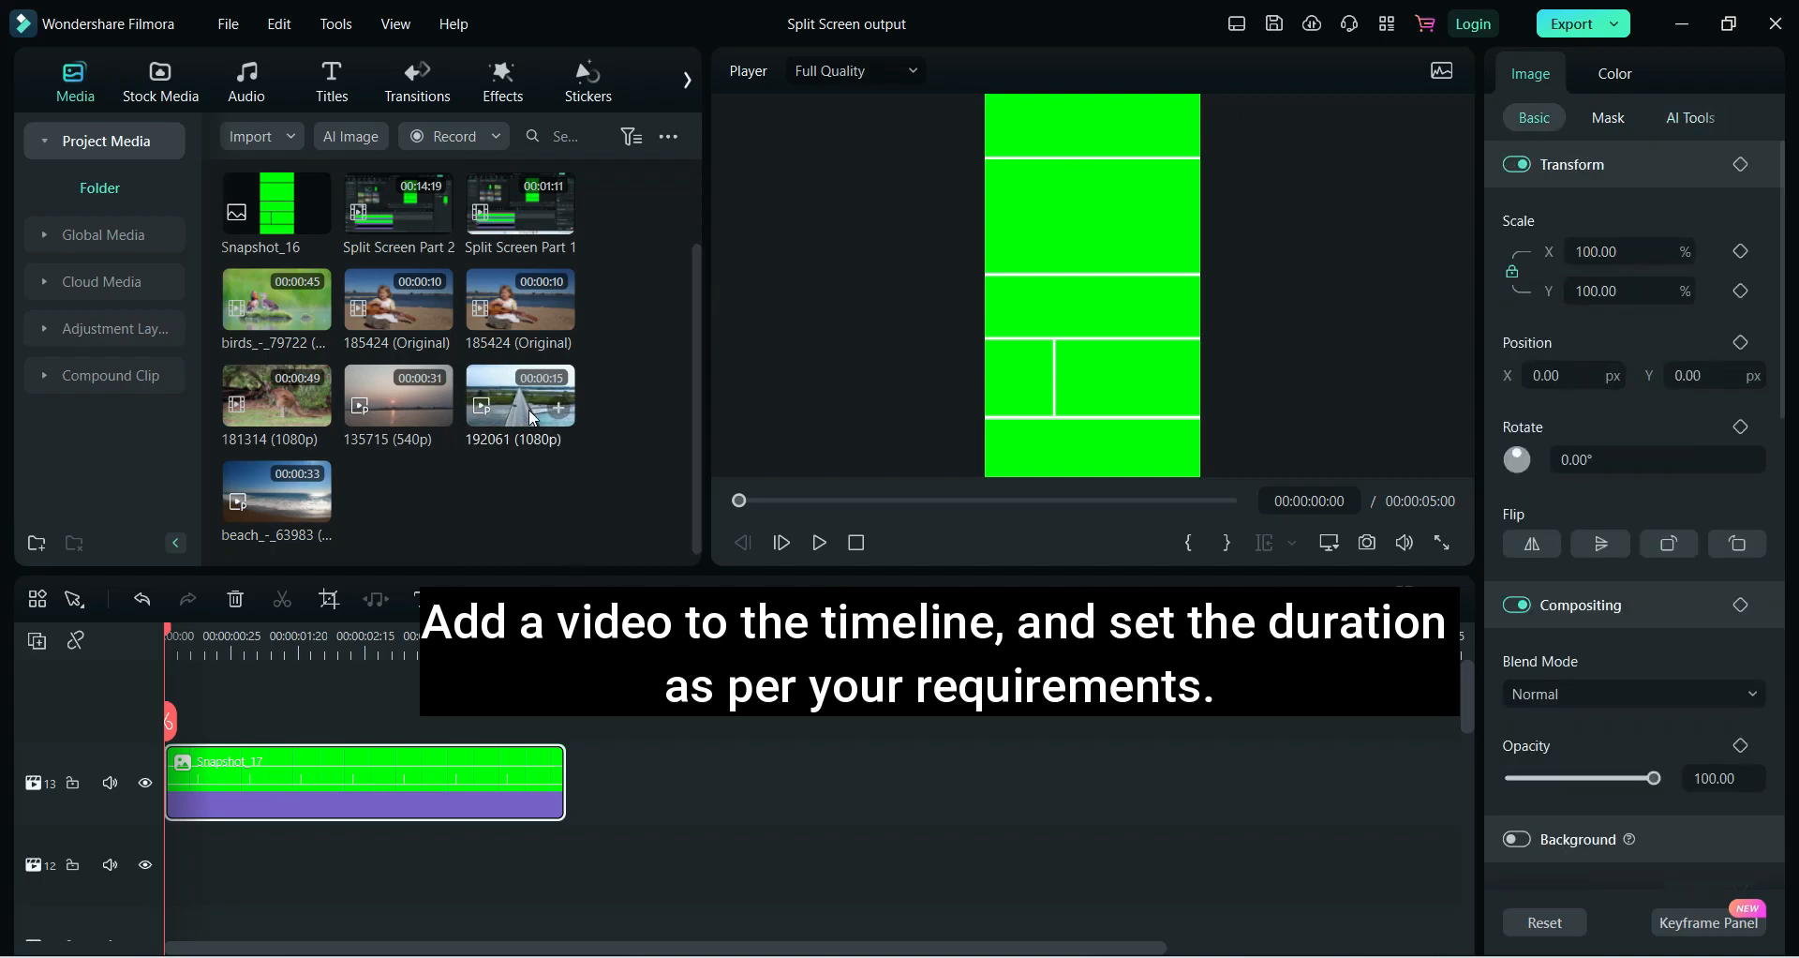
pyautogui.moveTo(528, 409); pyautogui.dragTo(183, 907)
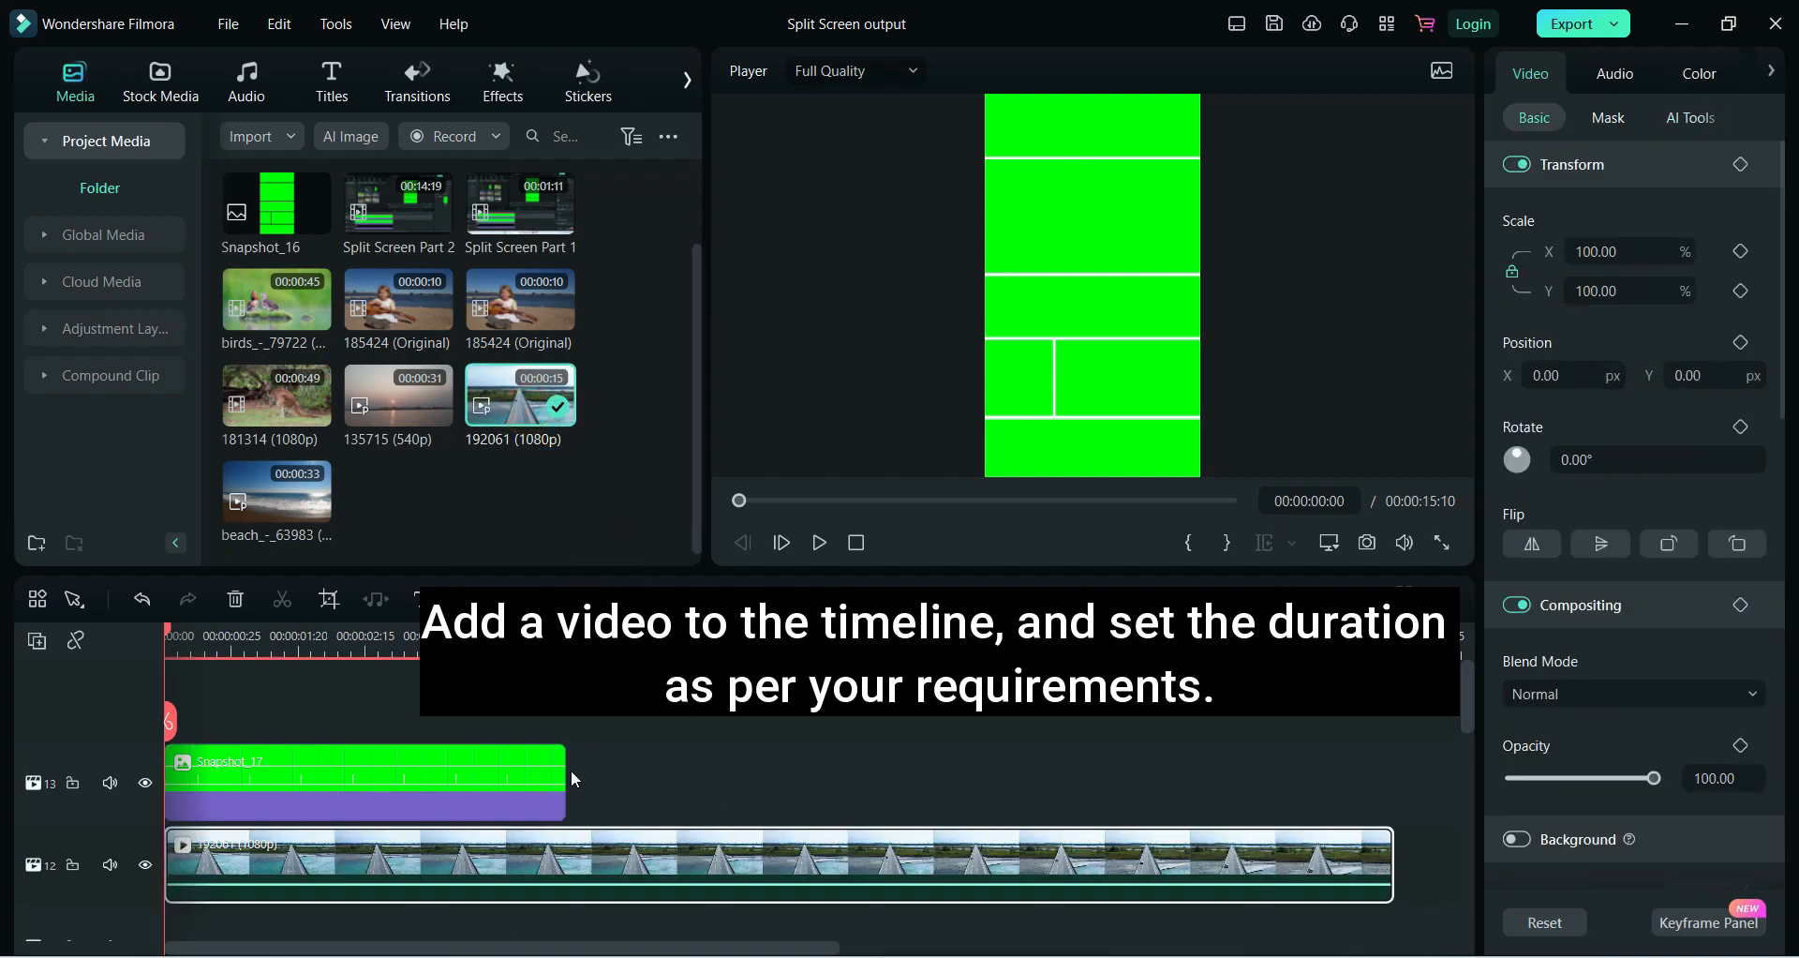
pyautogui.moveTo(566, 764); pyautogui.dragTo(802, 763)
pyautogui.moveTo(1394, 858); pyautogui.dragTo(804, 858)
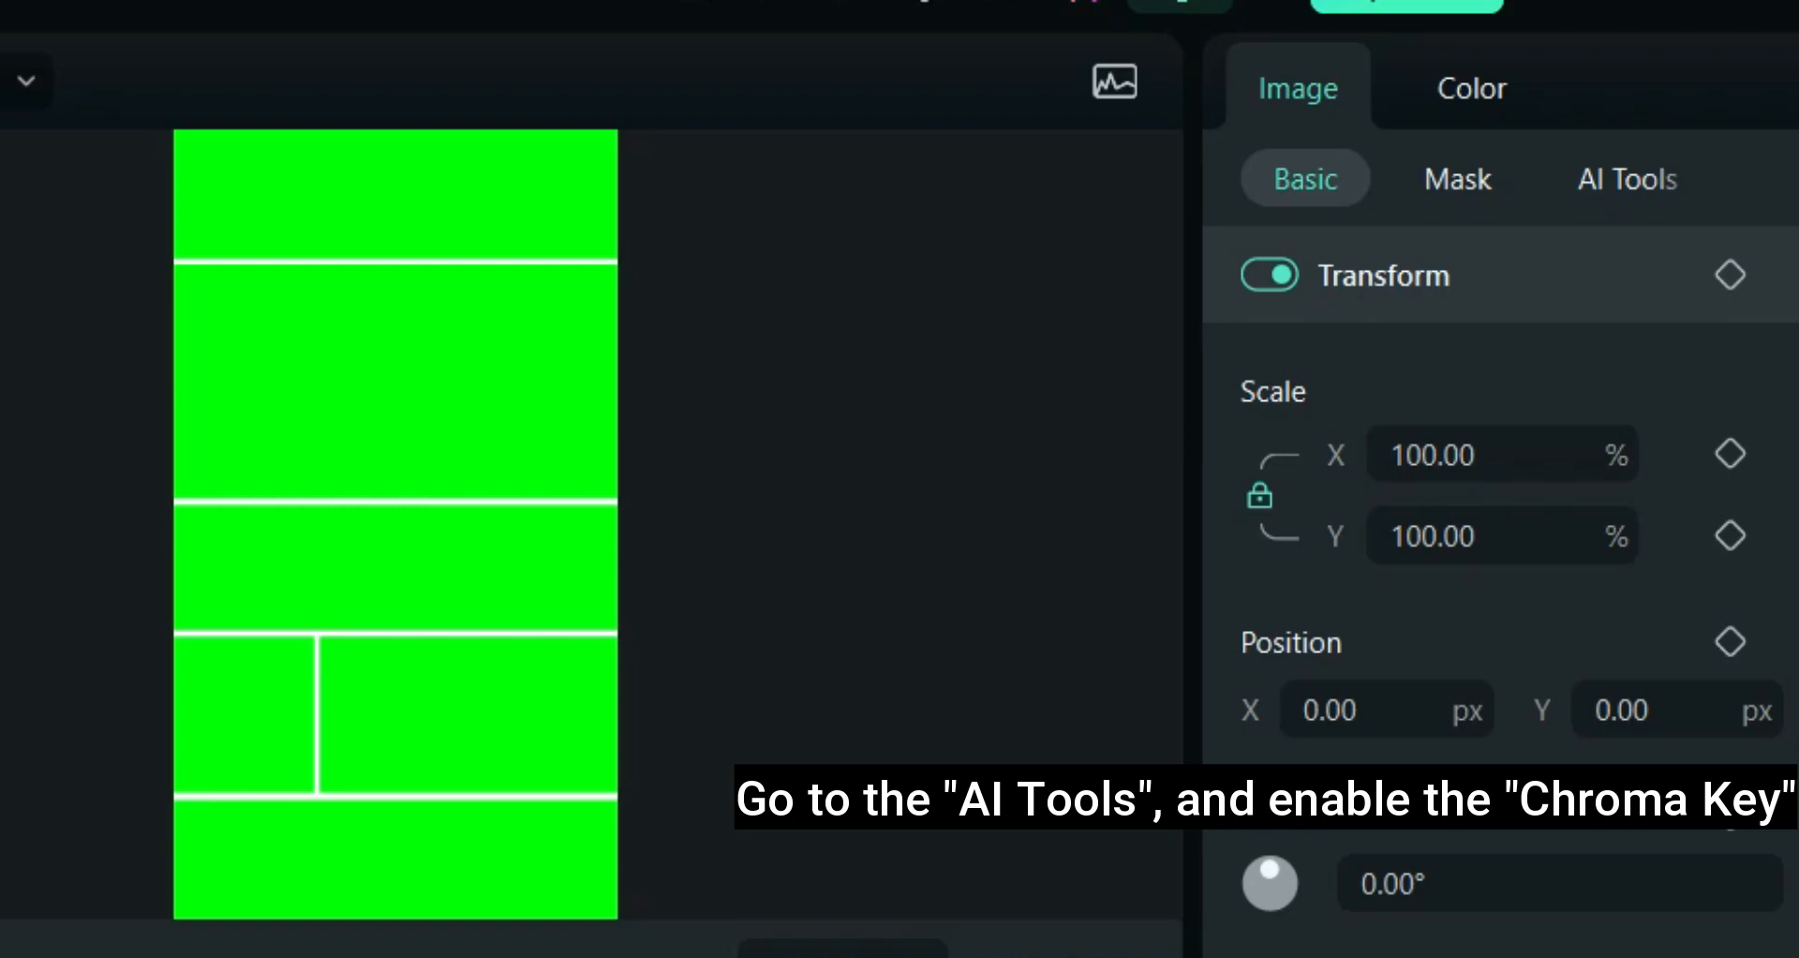
# Enable Chroma Key on the Snapshot_17 clip to remove its green areas, and select the template in the preview
pyautogui.click(1588, 182)
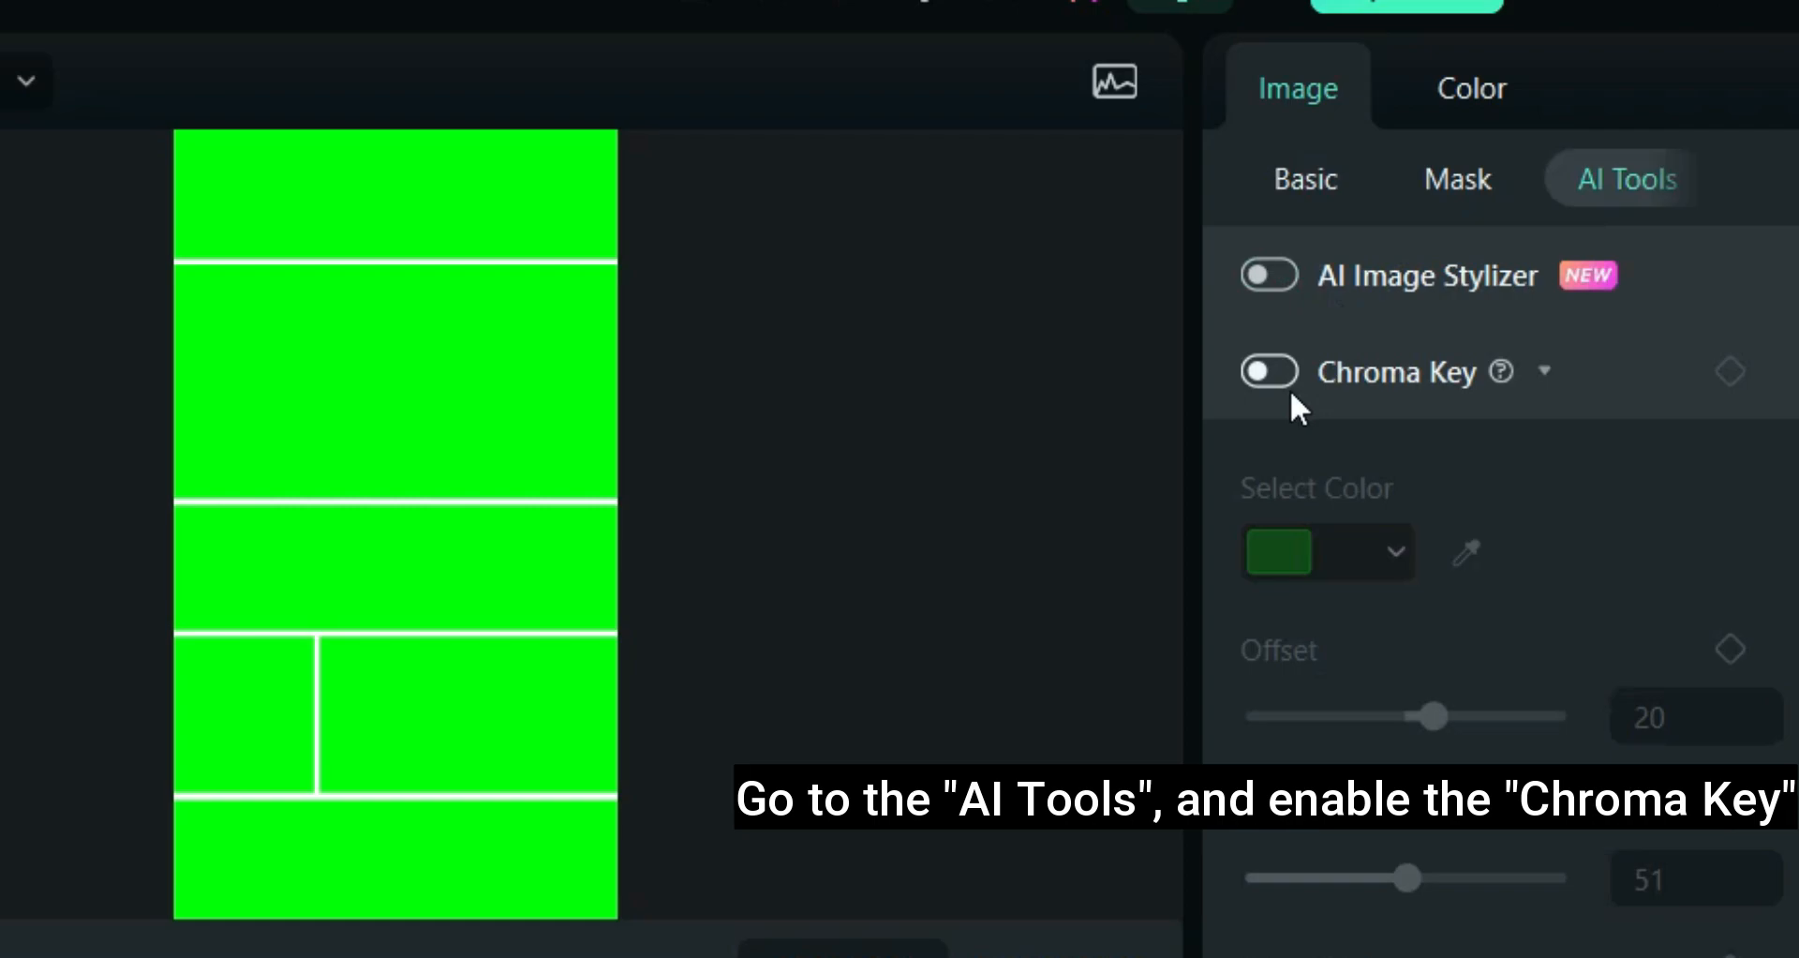
pyautogui.click(1273, 365)
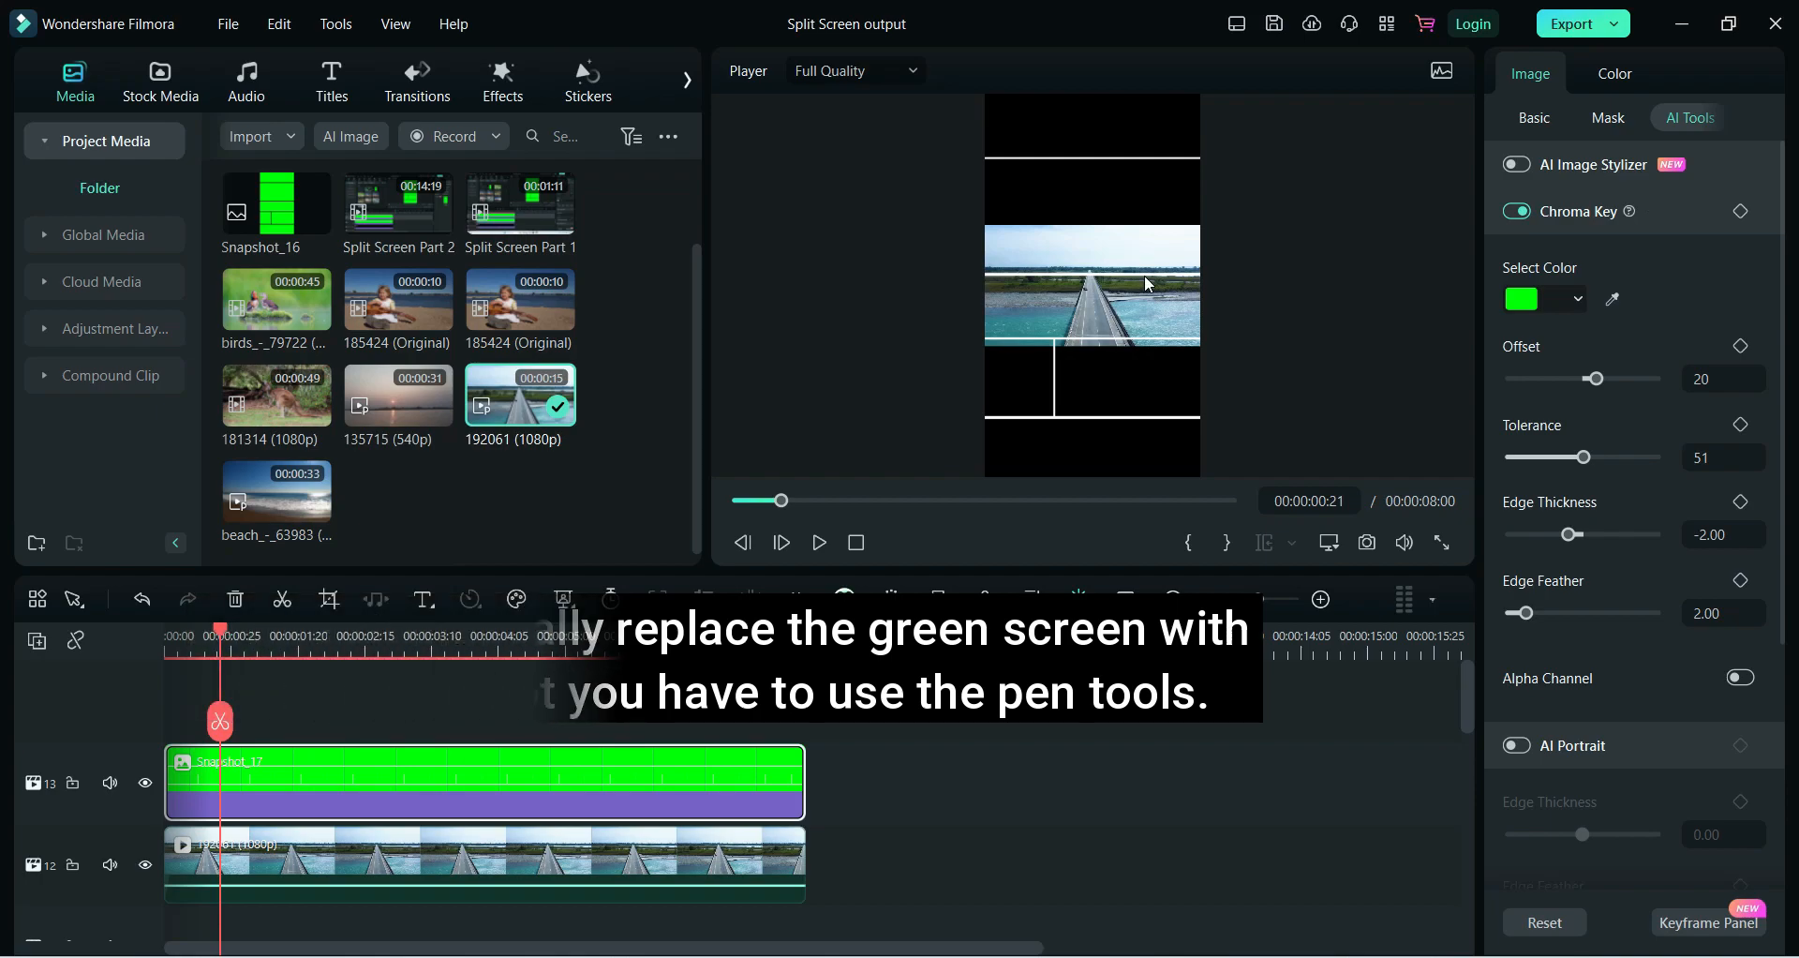
pyautogui.click(1144, 274)
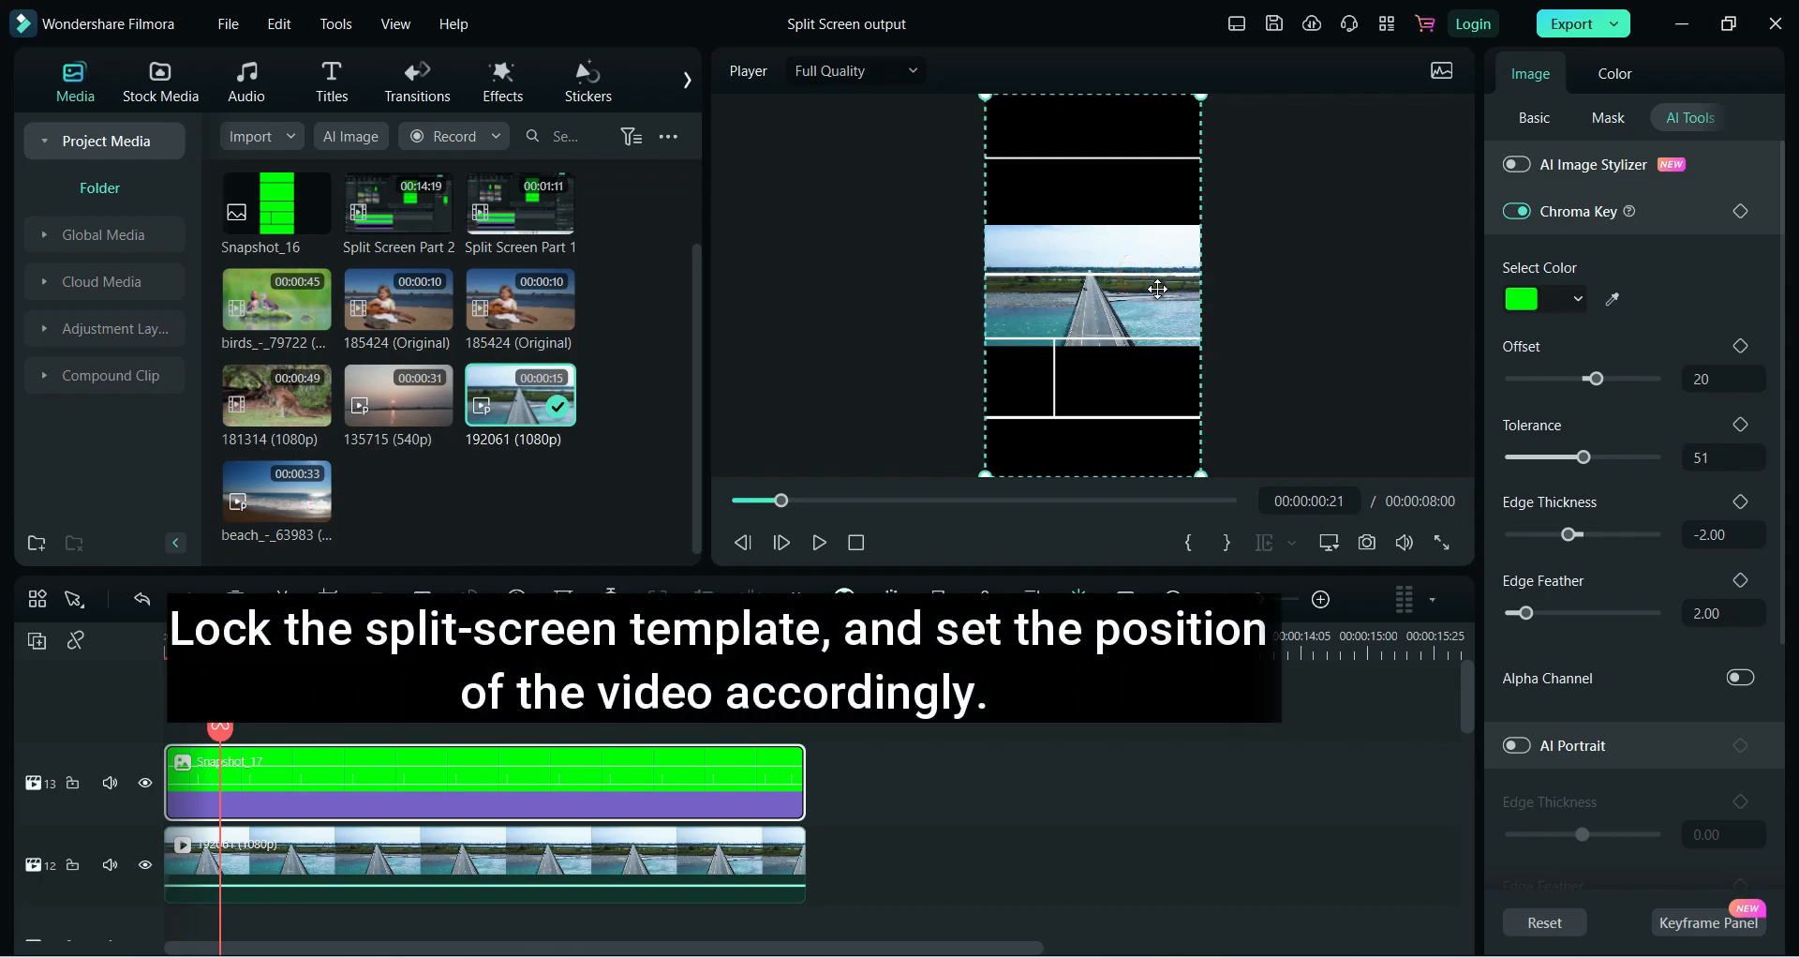
pyautogui.click(73, 784)
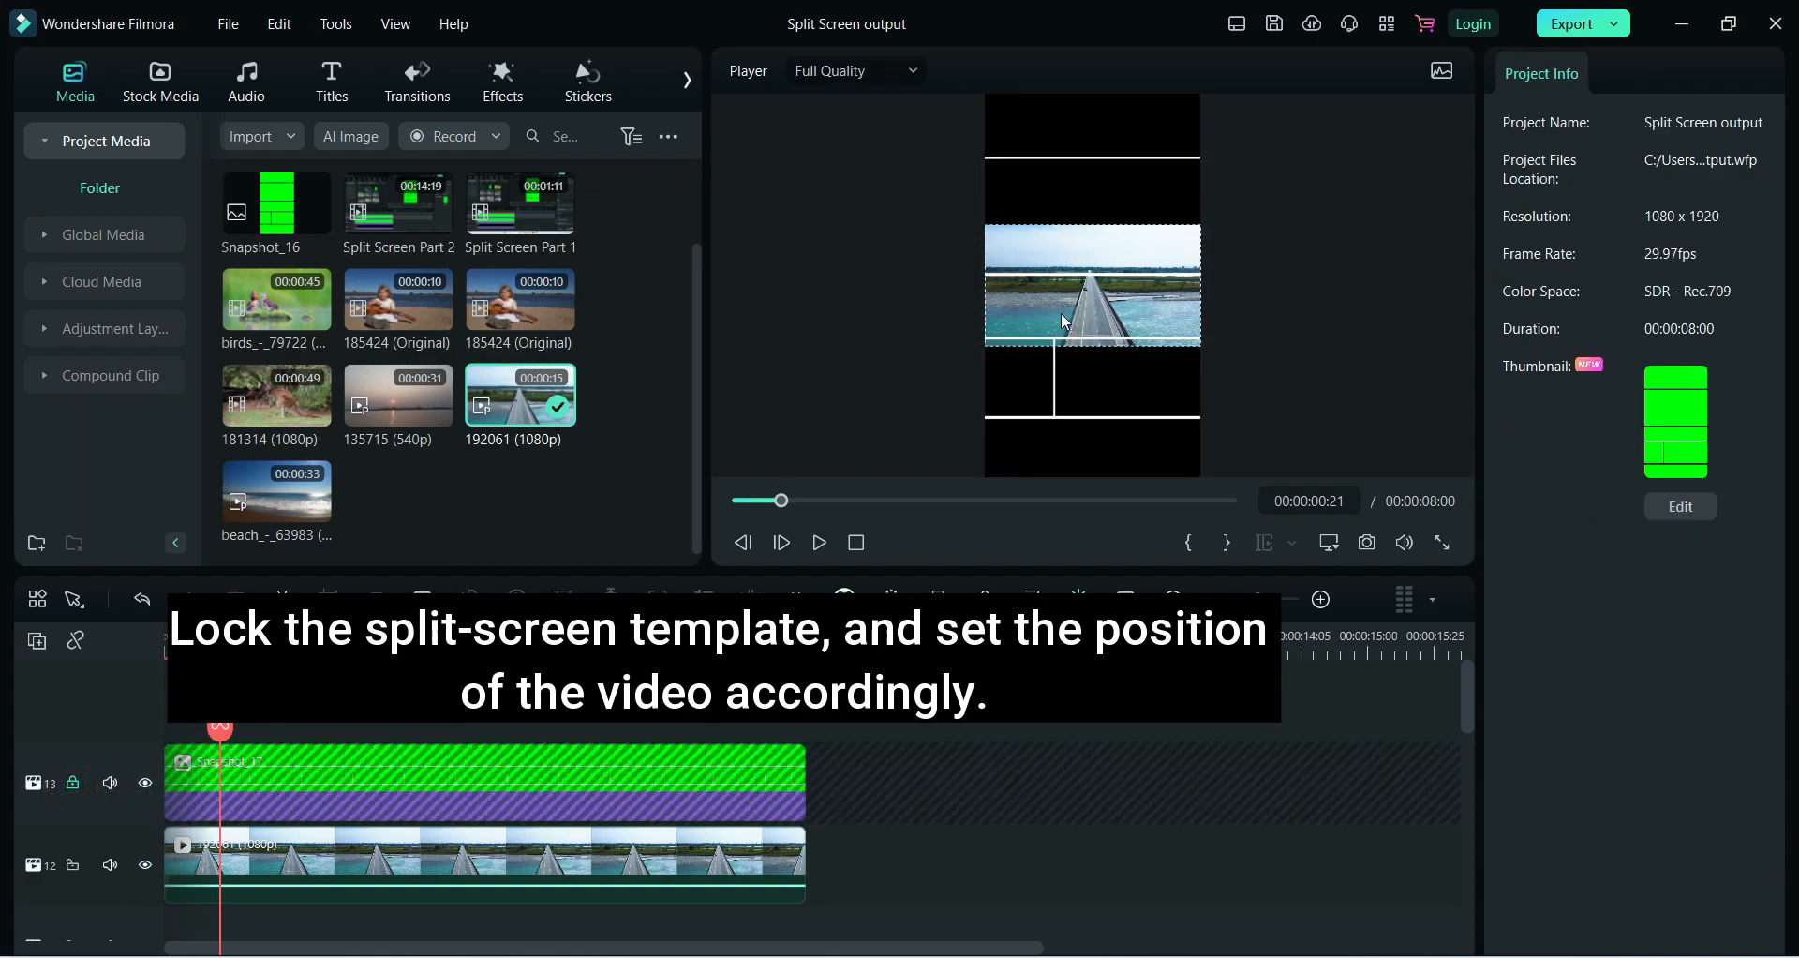
pyautogui.moveTo(1065, 322); pyautogui.dragTo(1134, 139)
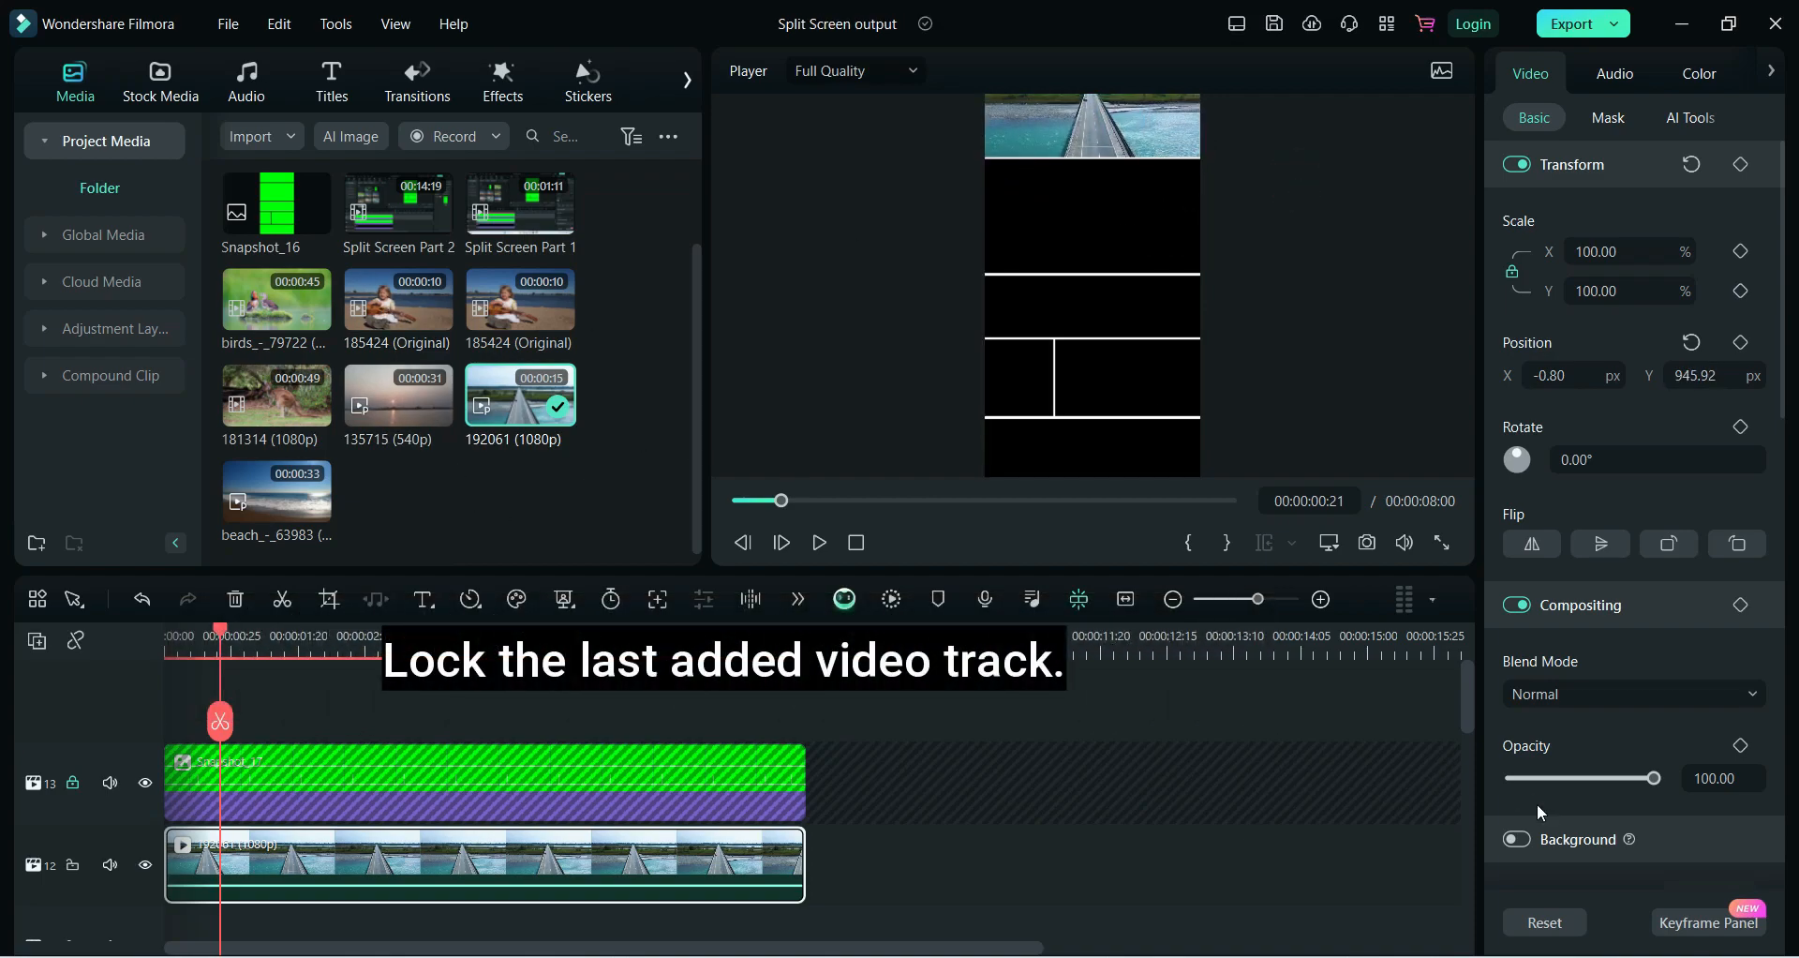
pyautogui.moveTo(1470, 712); pyautogui.dragTo(1466, 729)
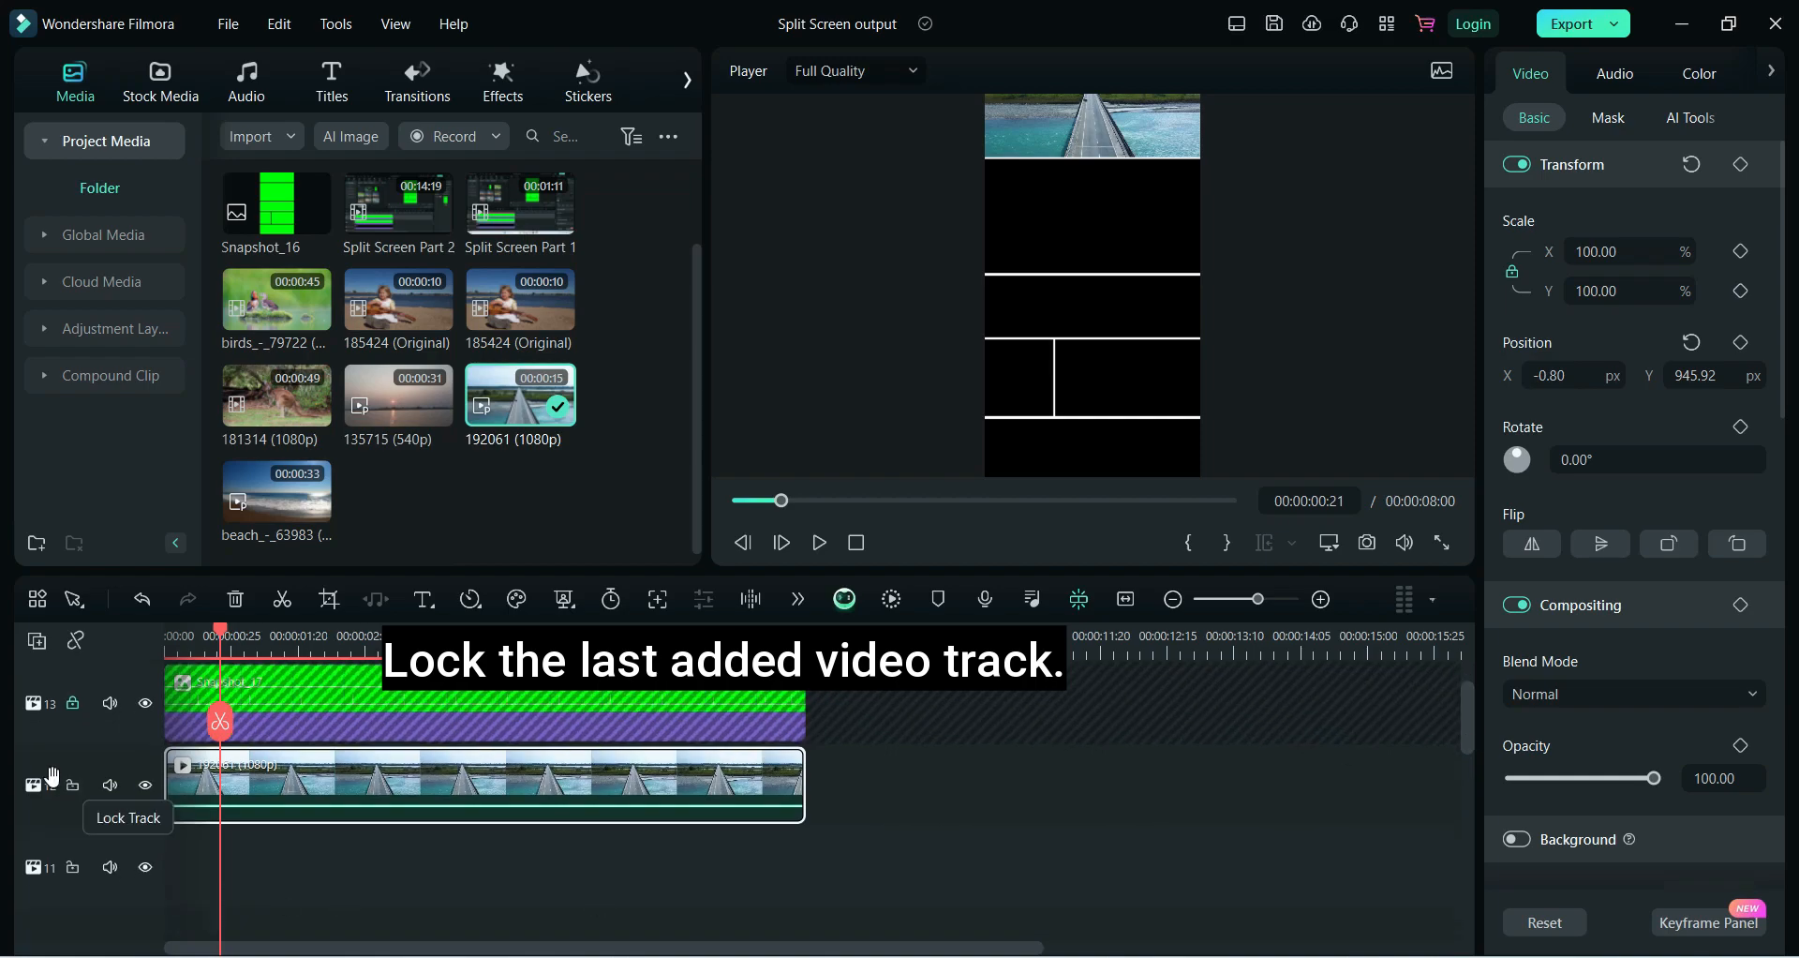
pyautogui.click(71, 788)
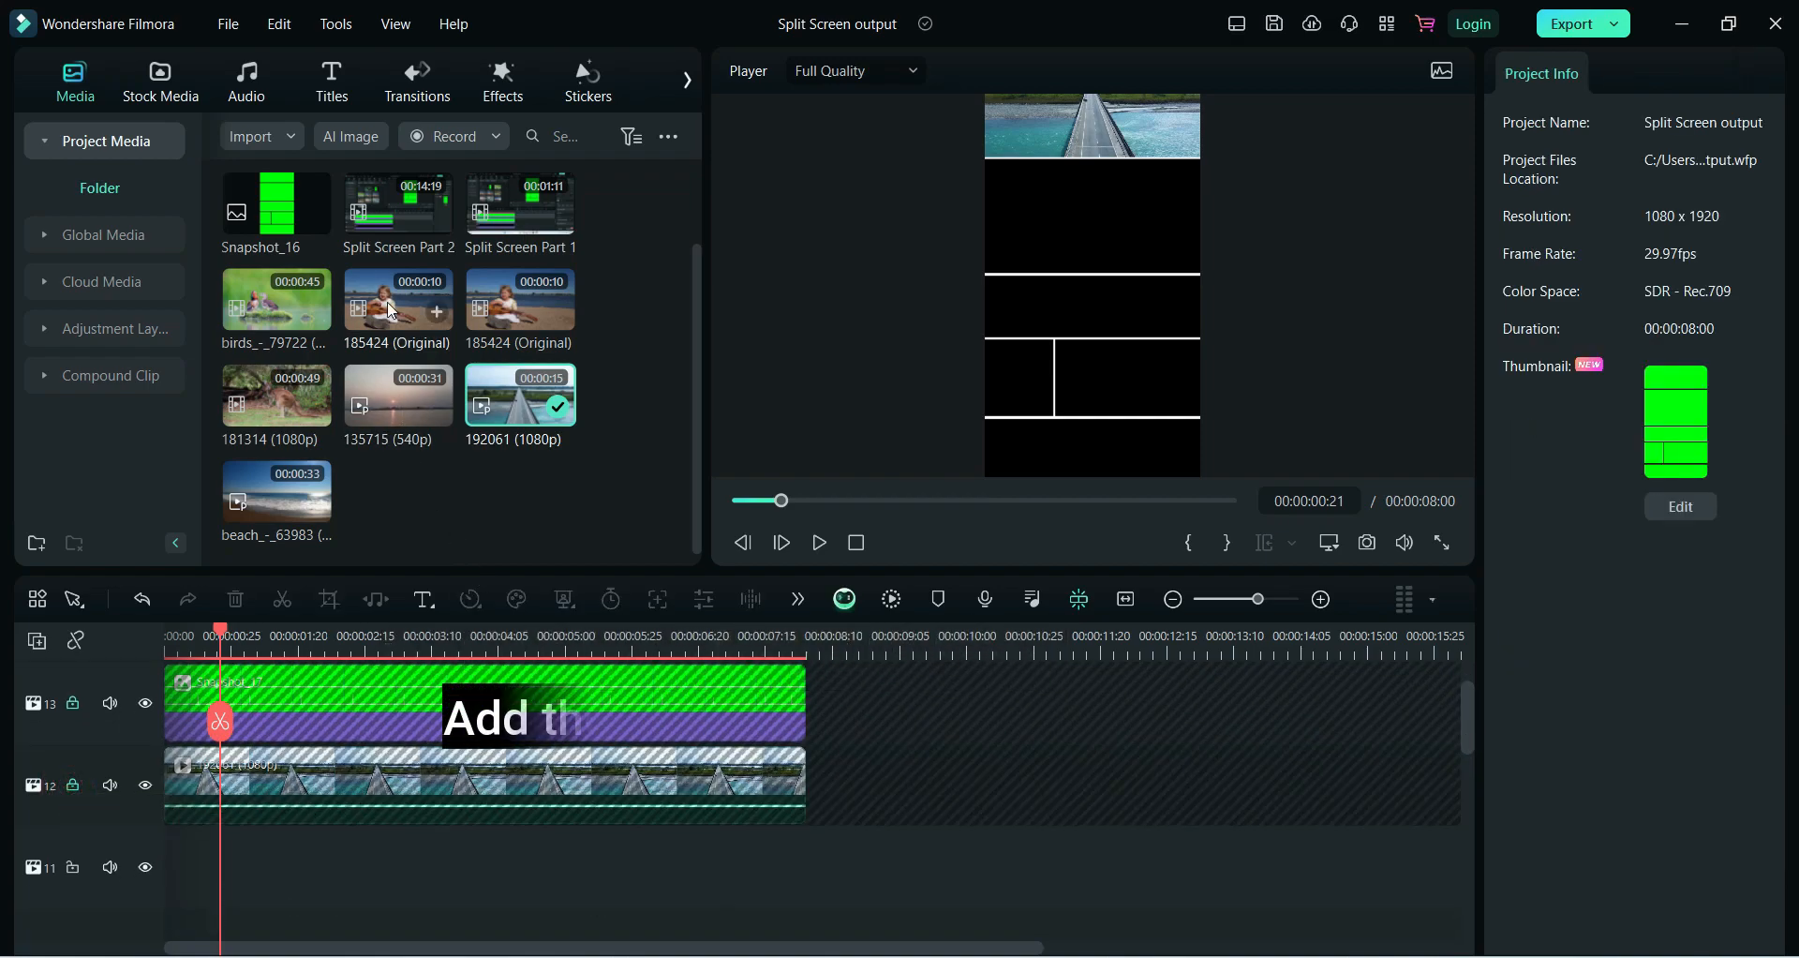
# Add the 185424 (Original) video at the start of track 11 and trim it to the template's 8-second length
pyautogui.moveTo(386, 304); pyautogui.dragTo(175, 867)
pyautogui.moveTo(971, 868); pyautogui.dragTo(806, 869)
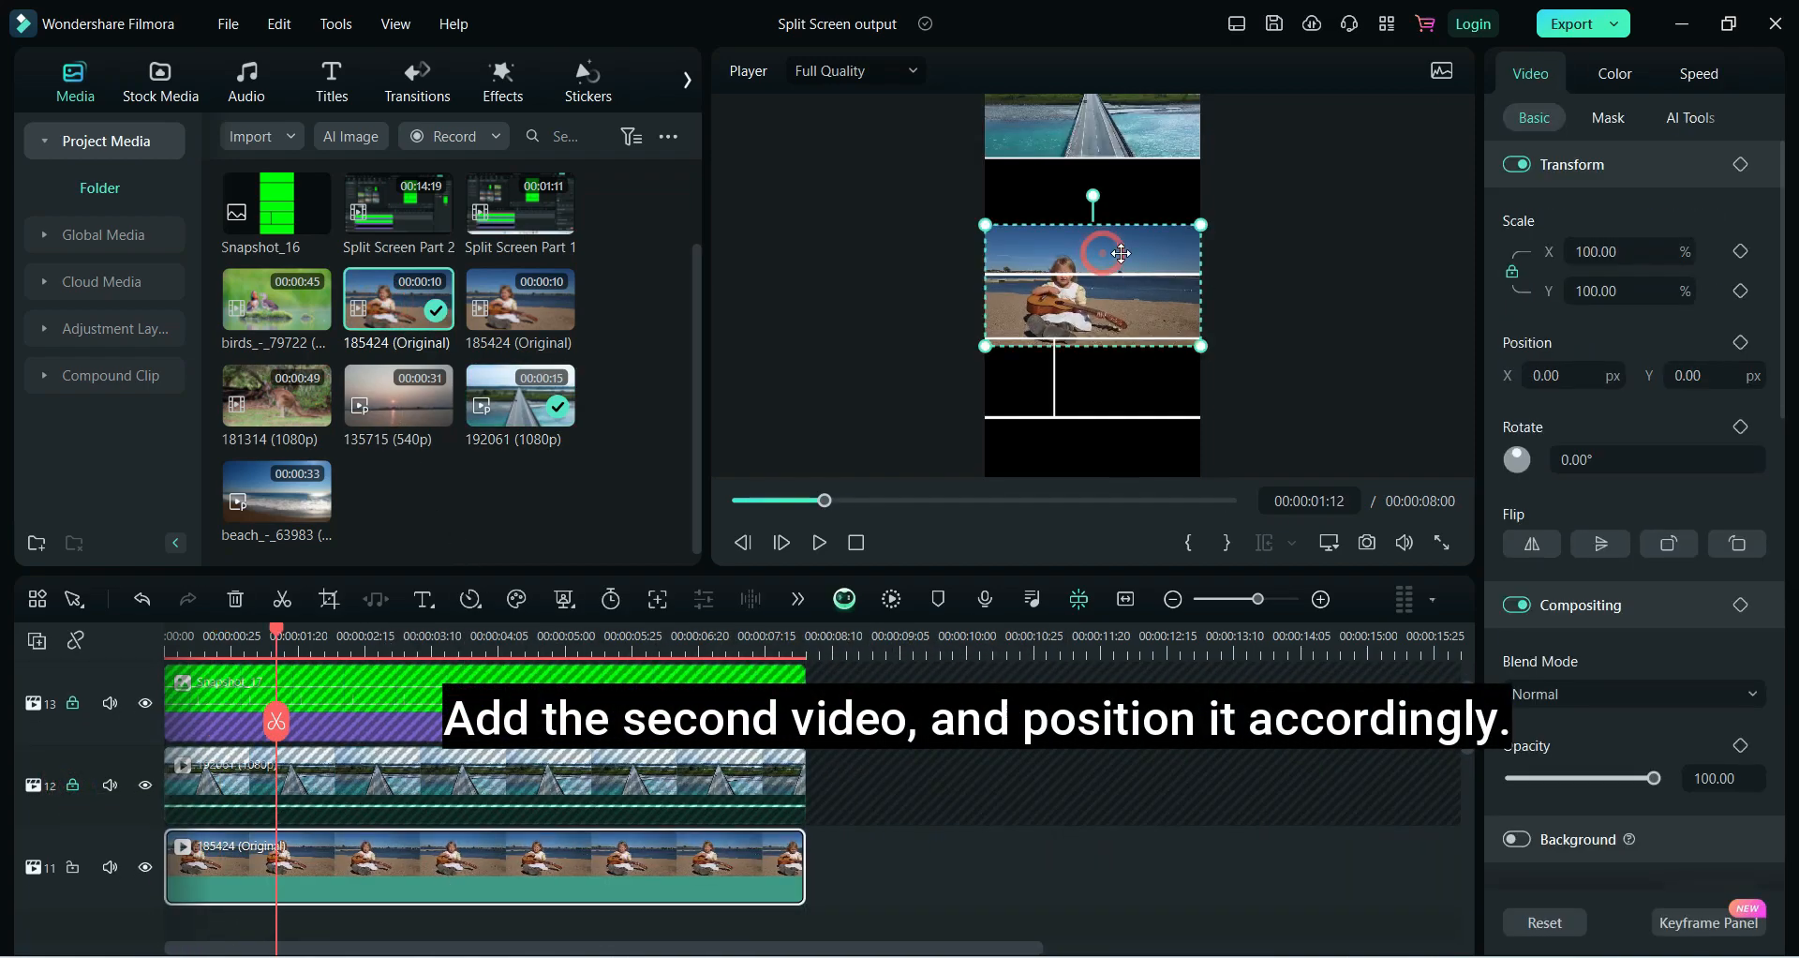
# Move the 185424 guitar video into the second panel at about X -0.80, Y 361 px, and lock track 11
pyautogui.moveTo(1112, 251); pyautogui.dragTo(1128, 181)
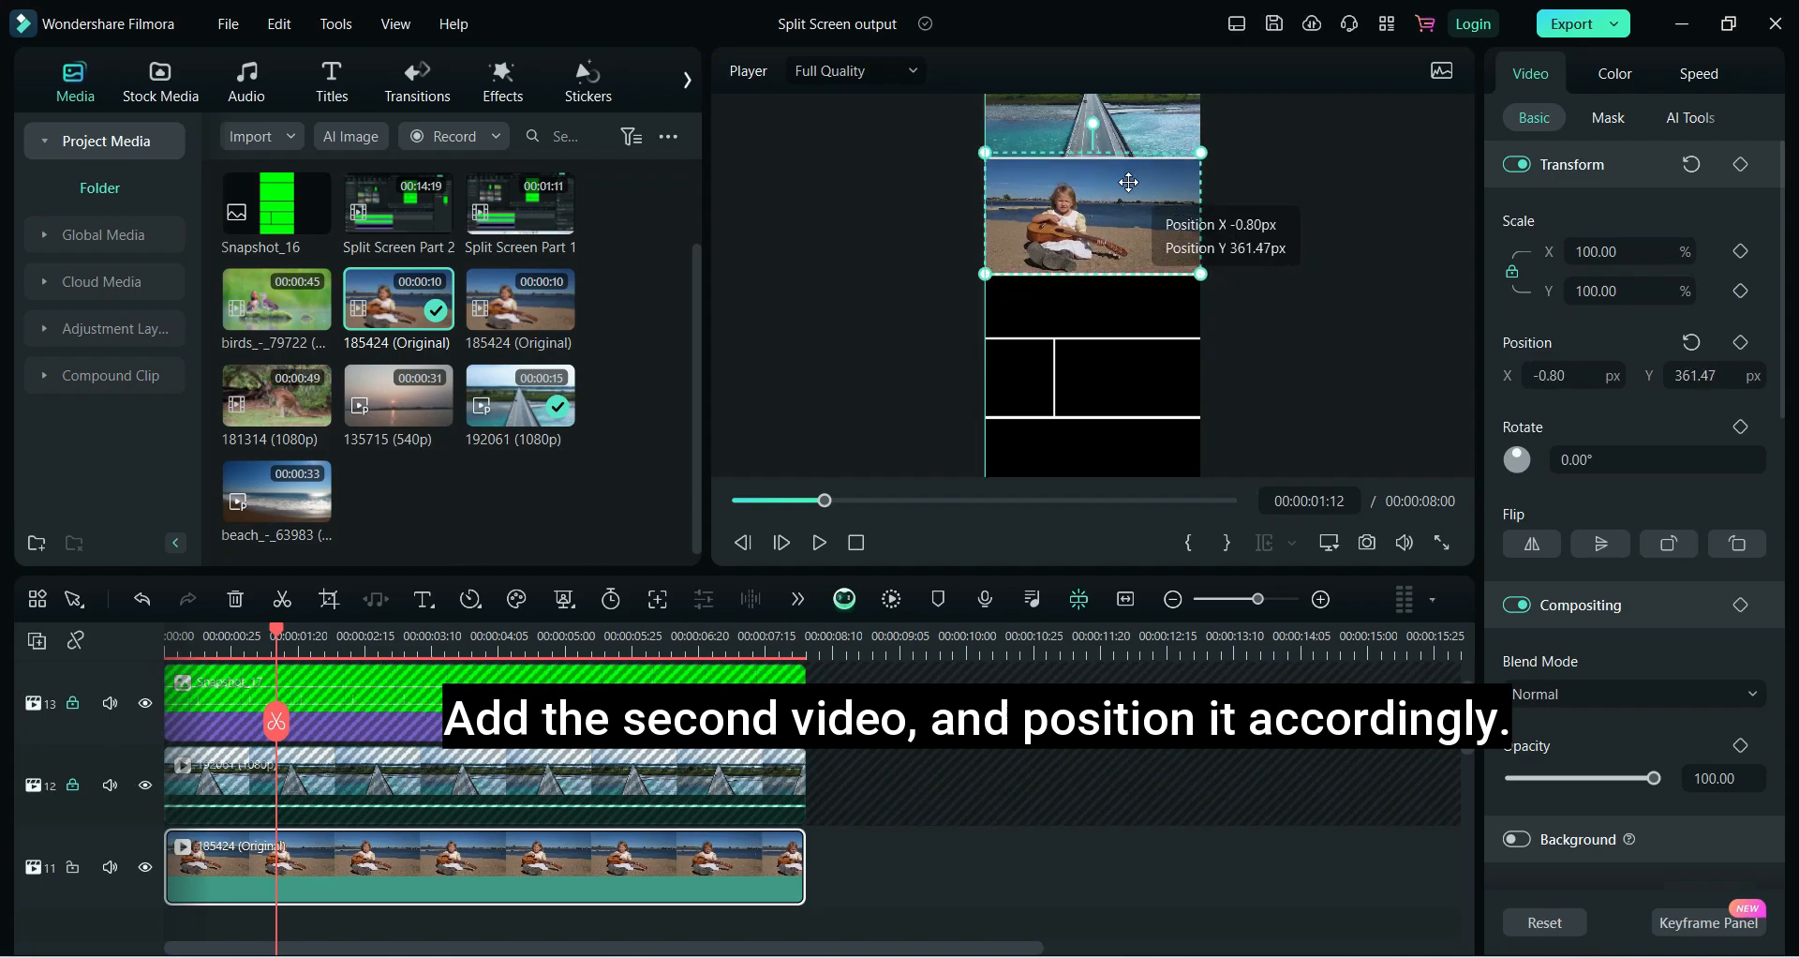
pyautogui.click(1287, 275)
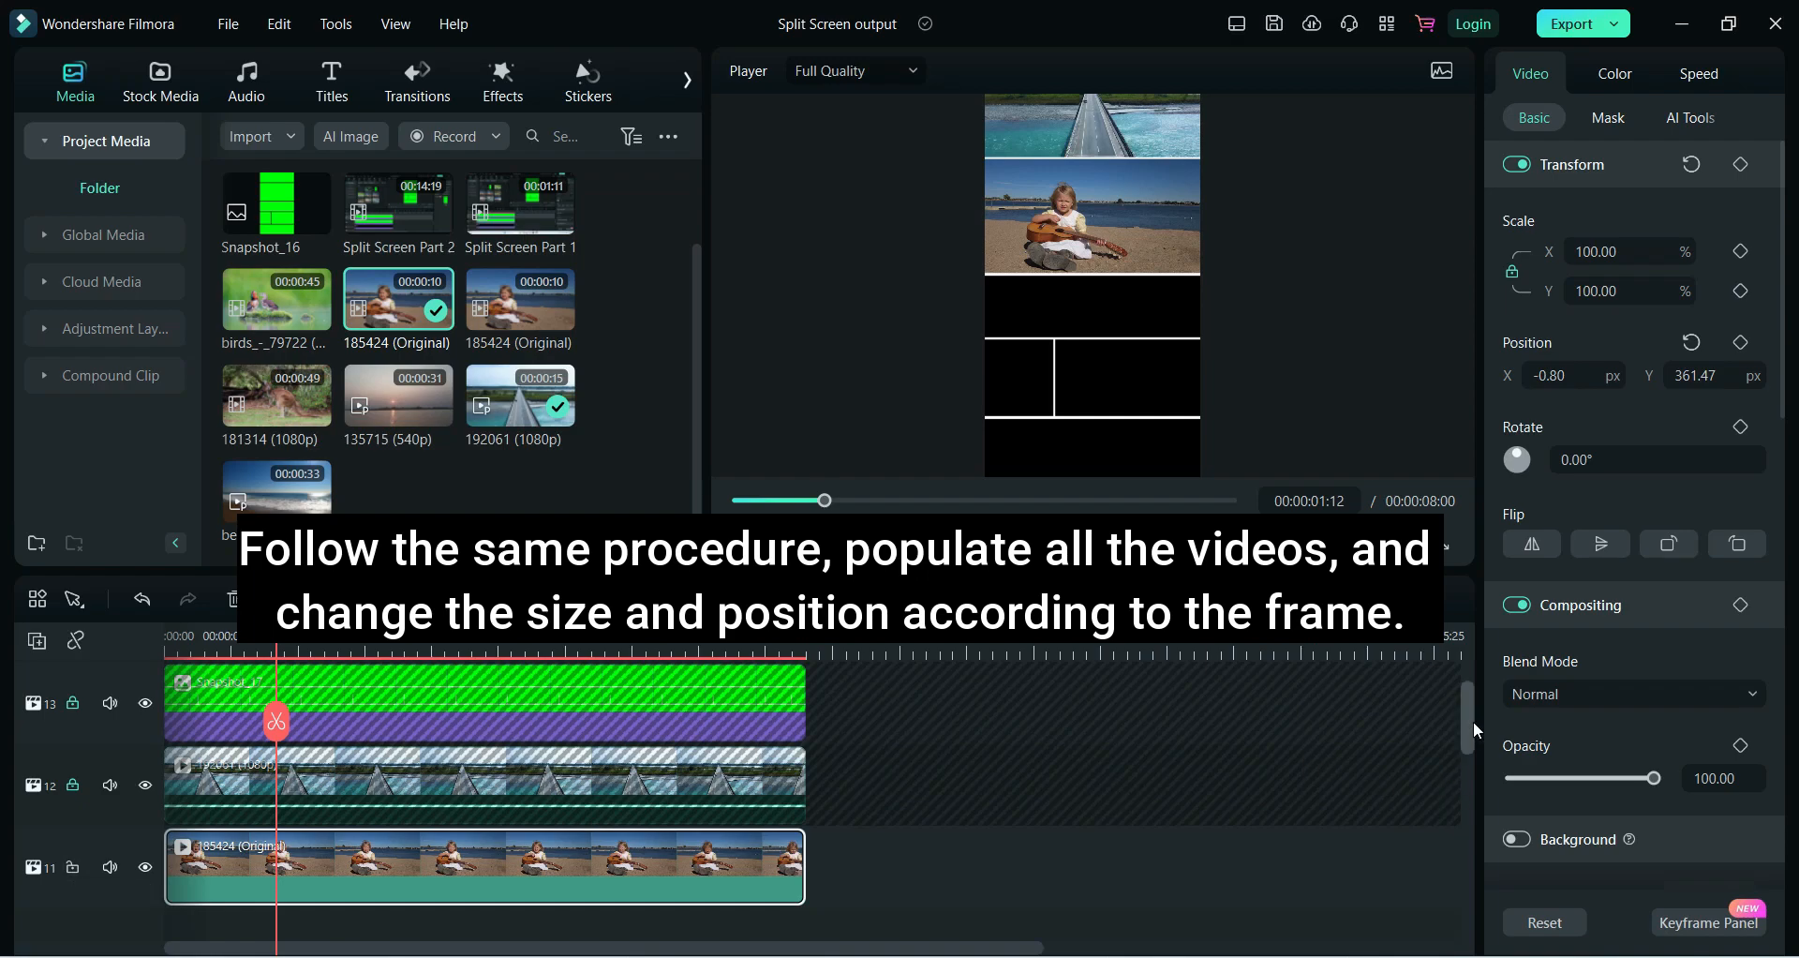
pyautogui.scroll(-1, 429, 832)
pyautogui.click(73, 778)
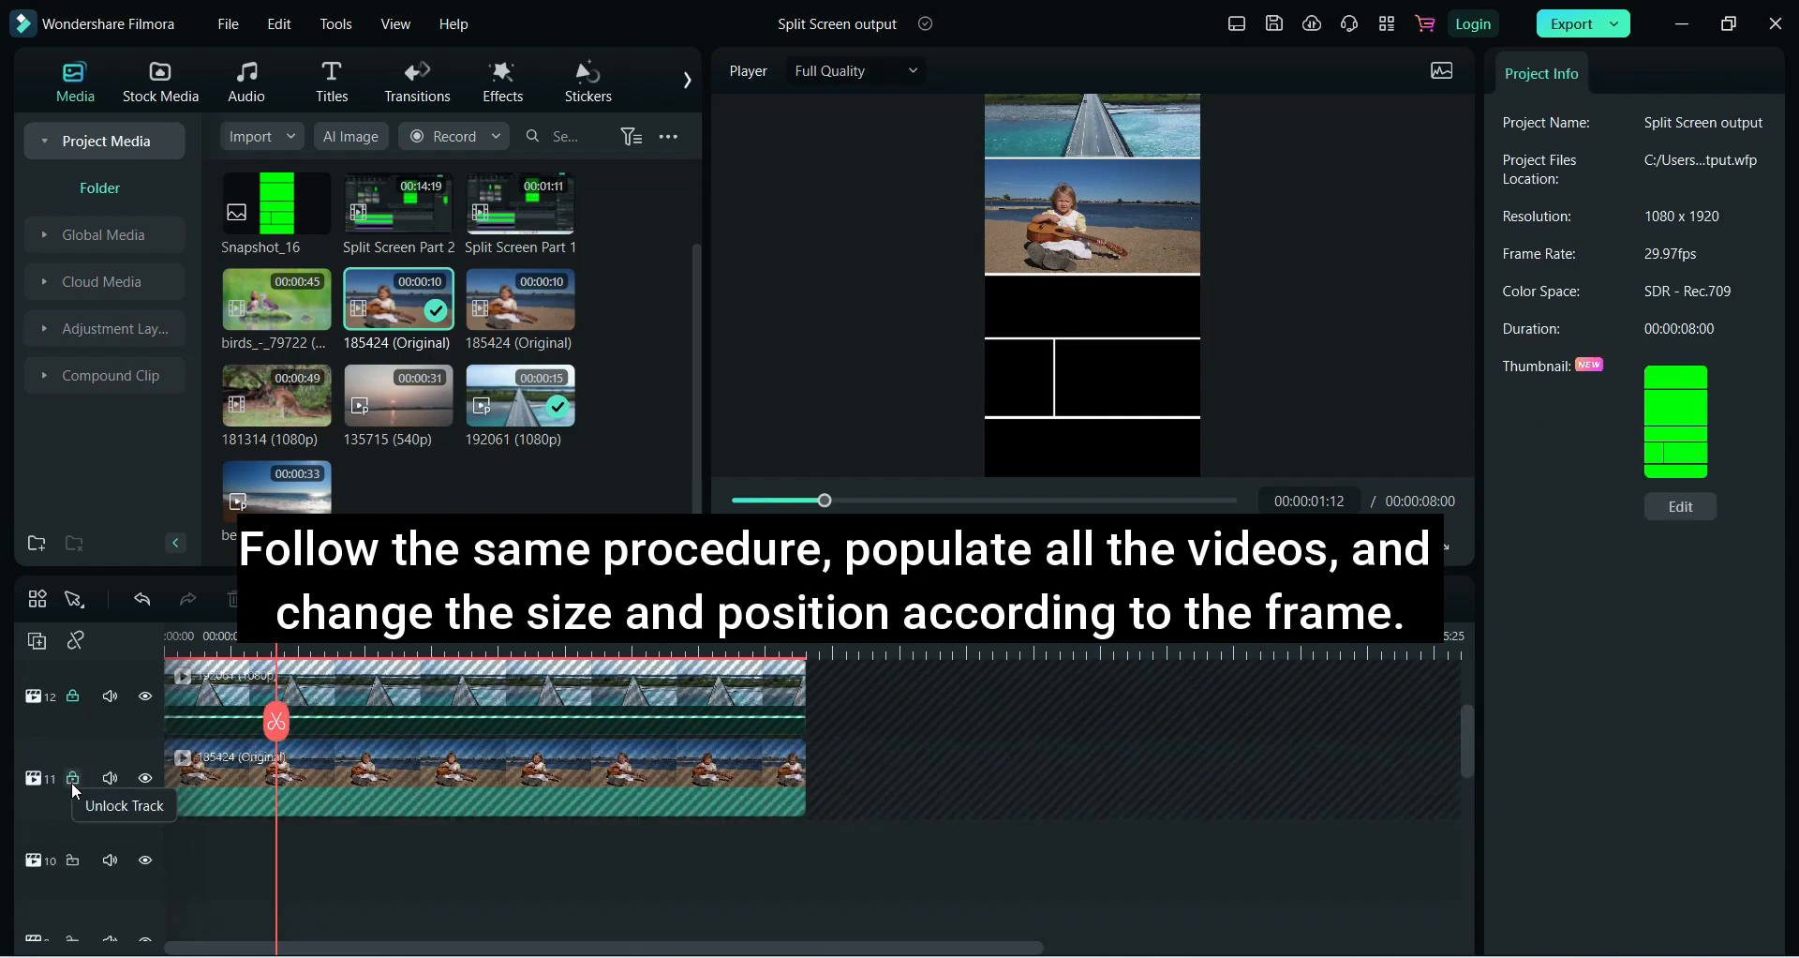
pyautogui.moveTo(276, 398); pyautogui.dragTo(187, 859)
pyautogui.scroll(-3, 710, 834)
pyautogui.moveTo(954, 859); pyautogui.dragTo(295, 860)
pyautogui.scroll(3, 469, 891)
pyautogui.moveTo(1195, 329)
pyautogui.mouseDown()
pyautogui.moveTo(1197, 409)
pyautogui.moveTo(1204, 346)
pyautogui.mouseUp()
pyautogui.moveTo(1091, 320); pyautogui.dragTo(1092, 326)
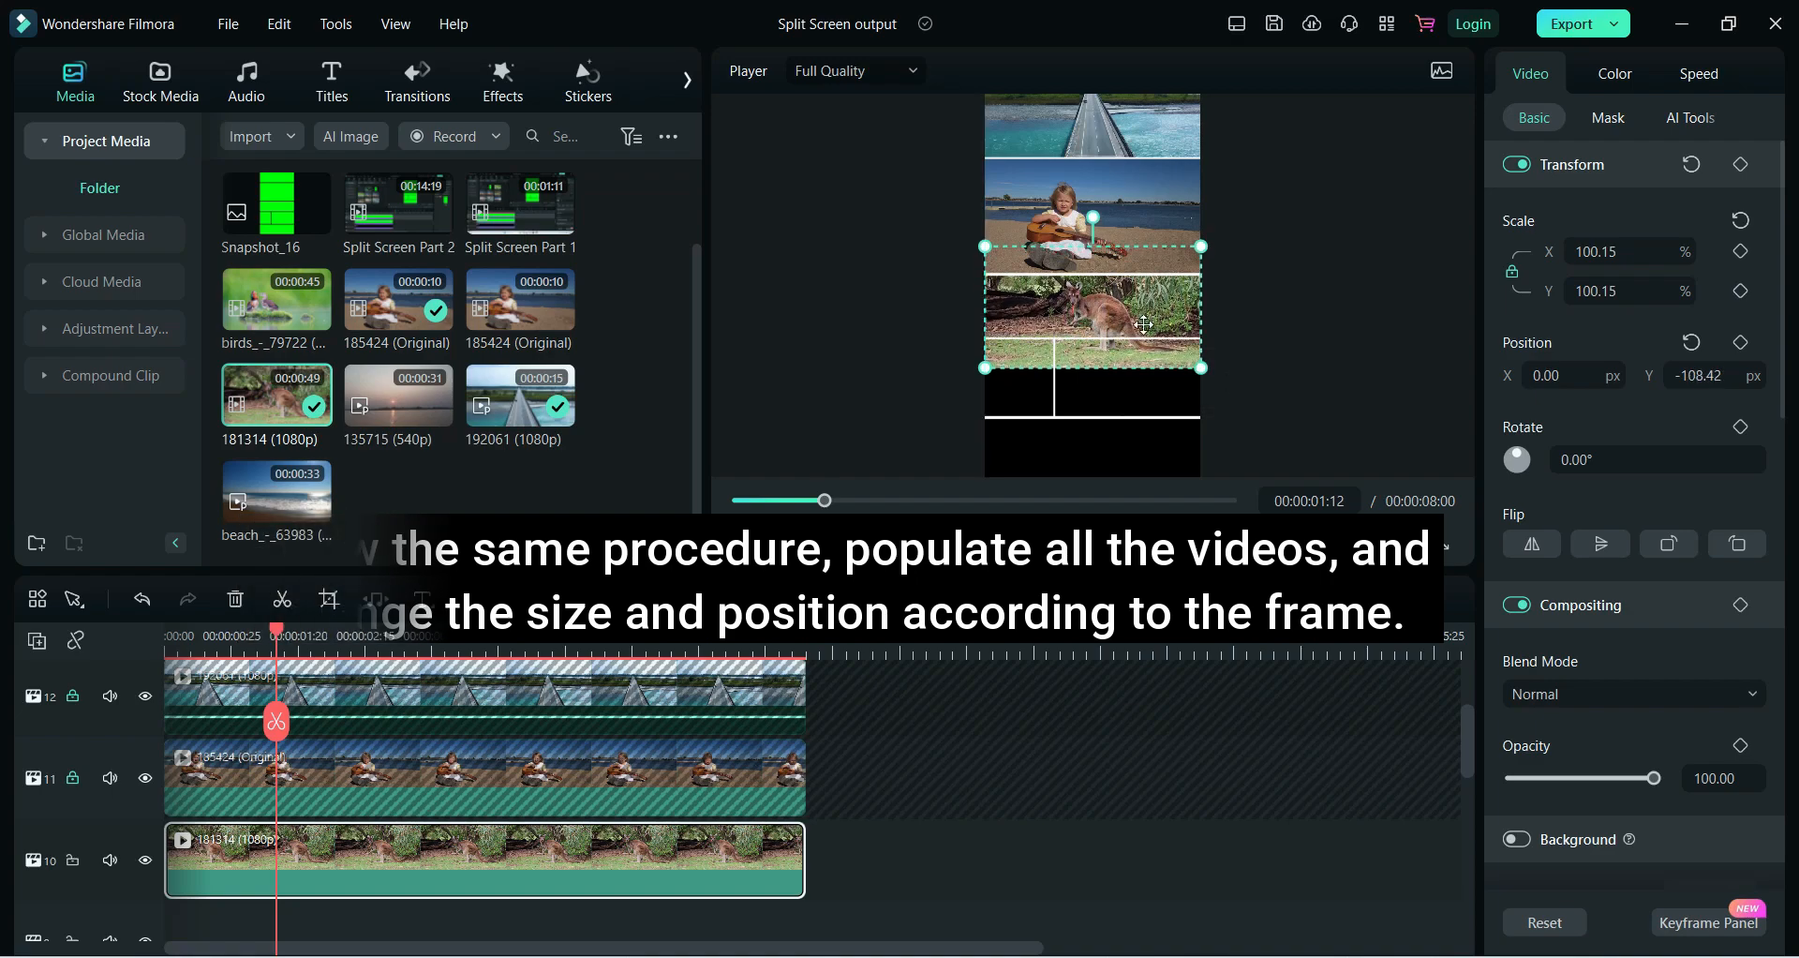
# Apply a Rectangle mask to the kangaroo video with 64% scale, 100% width and Y position about 59 px, and lock track 10
pyautogui.click(1609, 117)
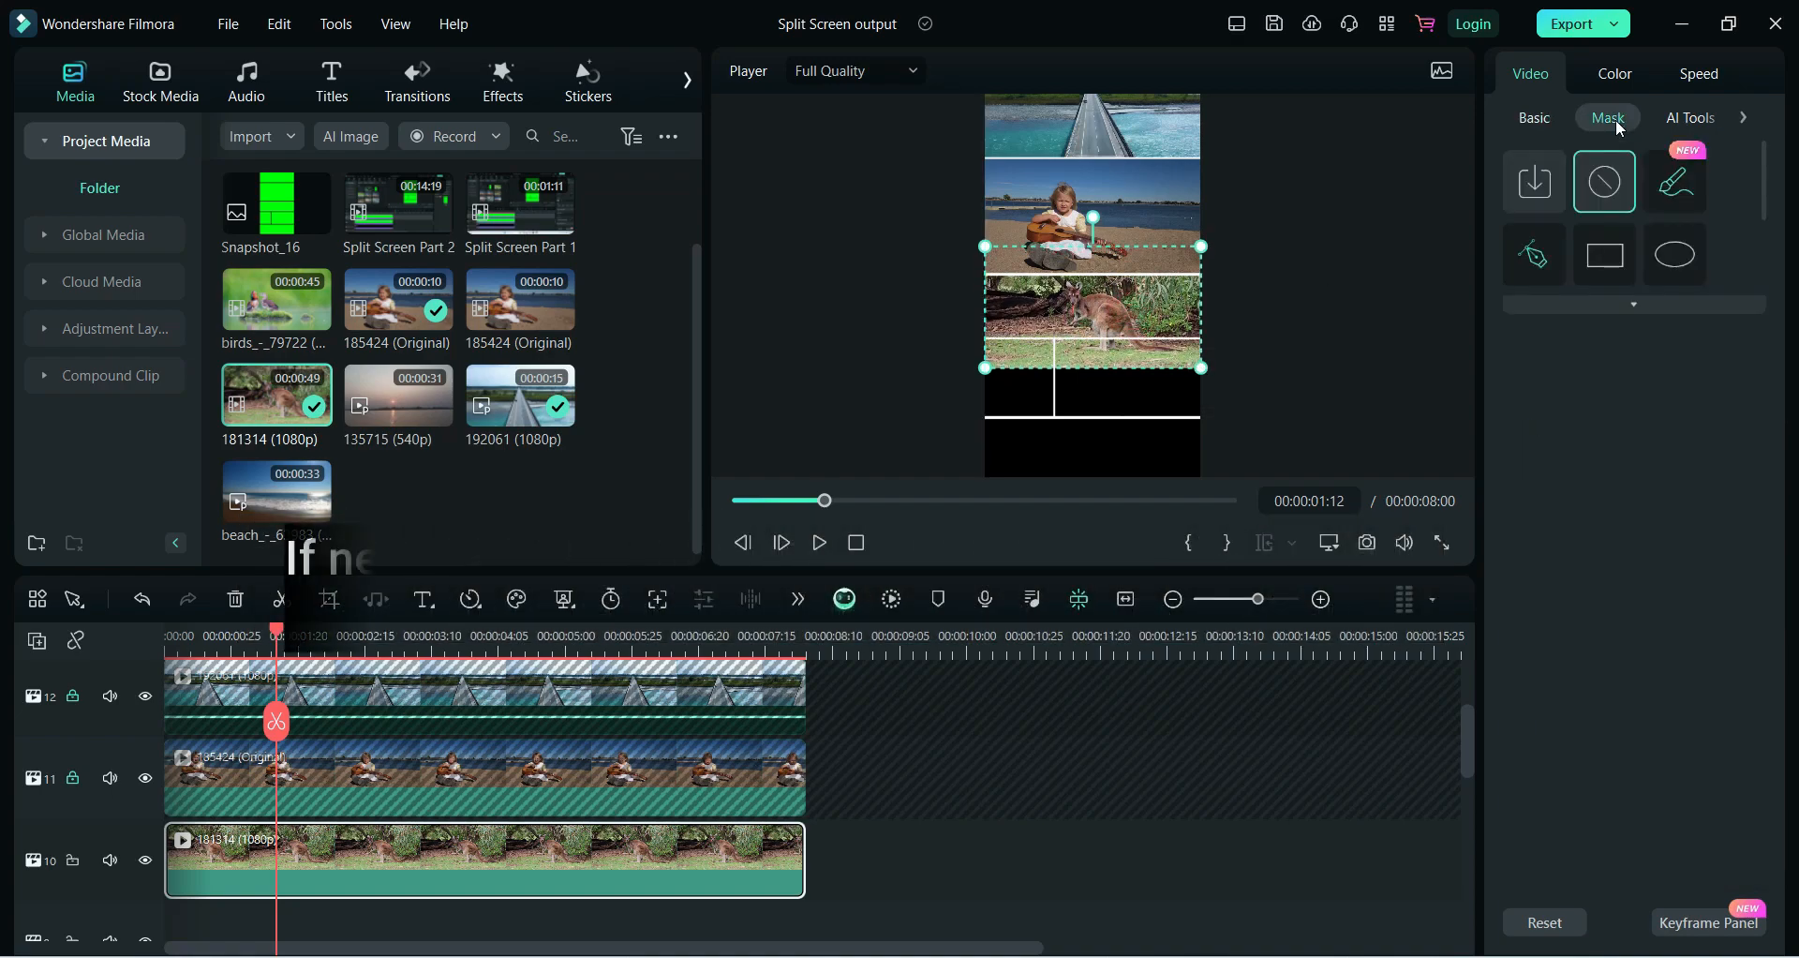
pyautogui.click(1605, 254)
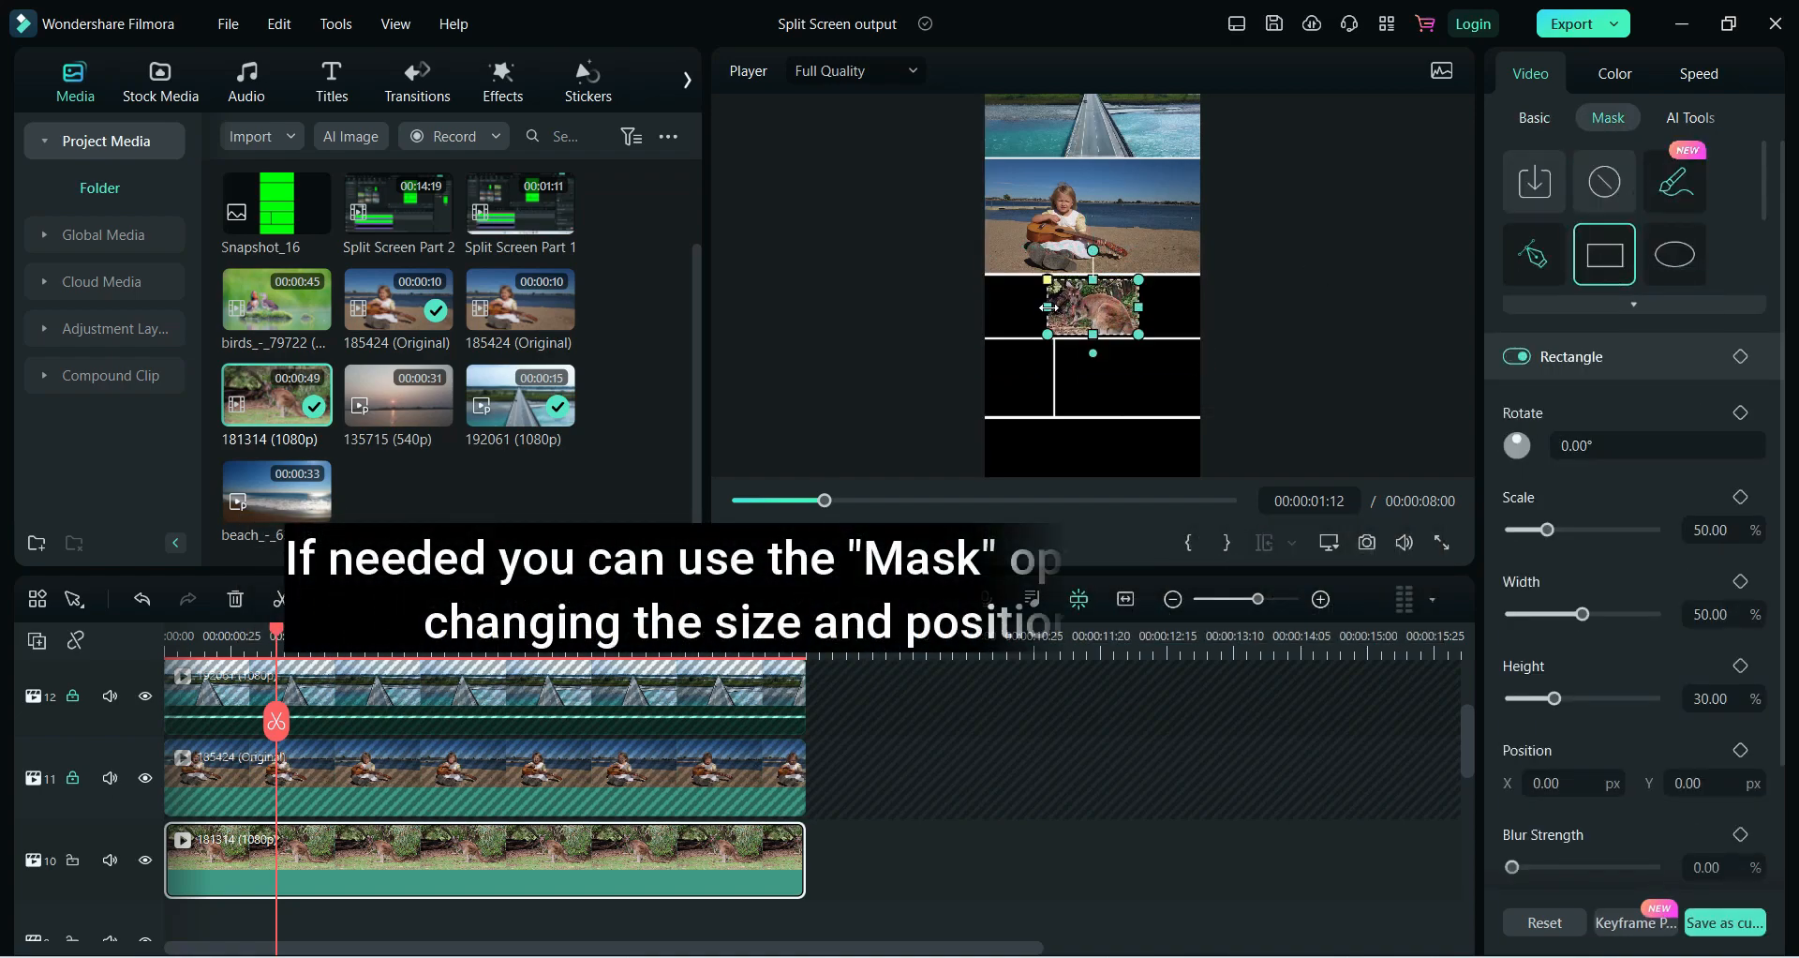
pyautogui.moveTo(1047, 307); pyautogui.dragTo(958, 307)
pyautogui.moveTo(1040, 308); pyautogui.dragTo(1068, 309)
pyautogui.moveTo(1547, 530); pyautogui.dragTo(1556, 530)
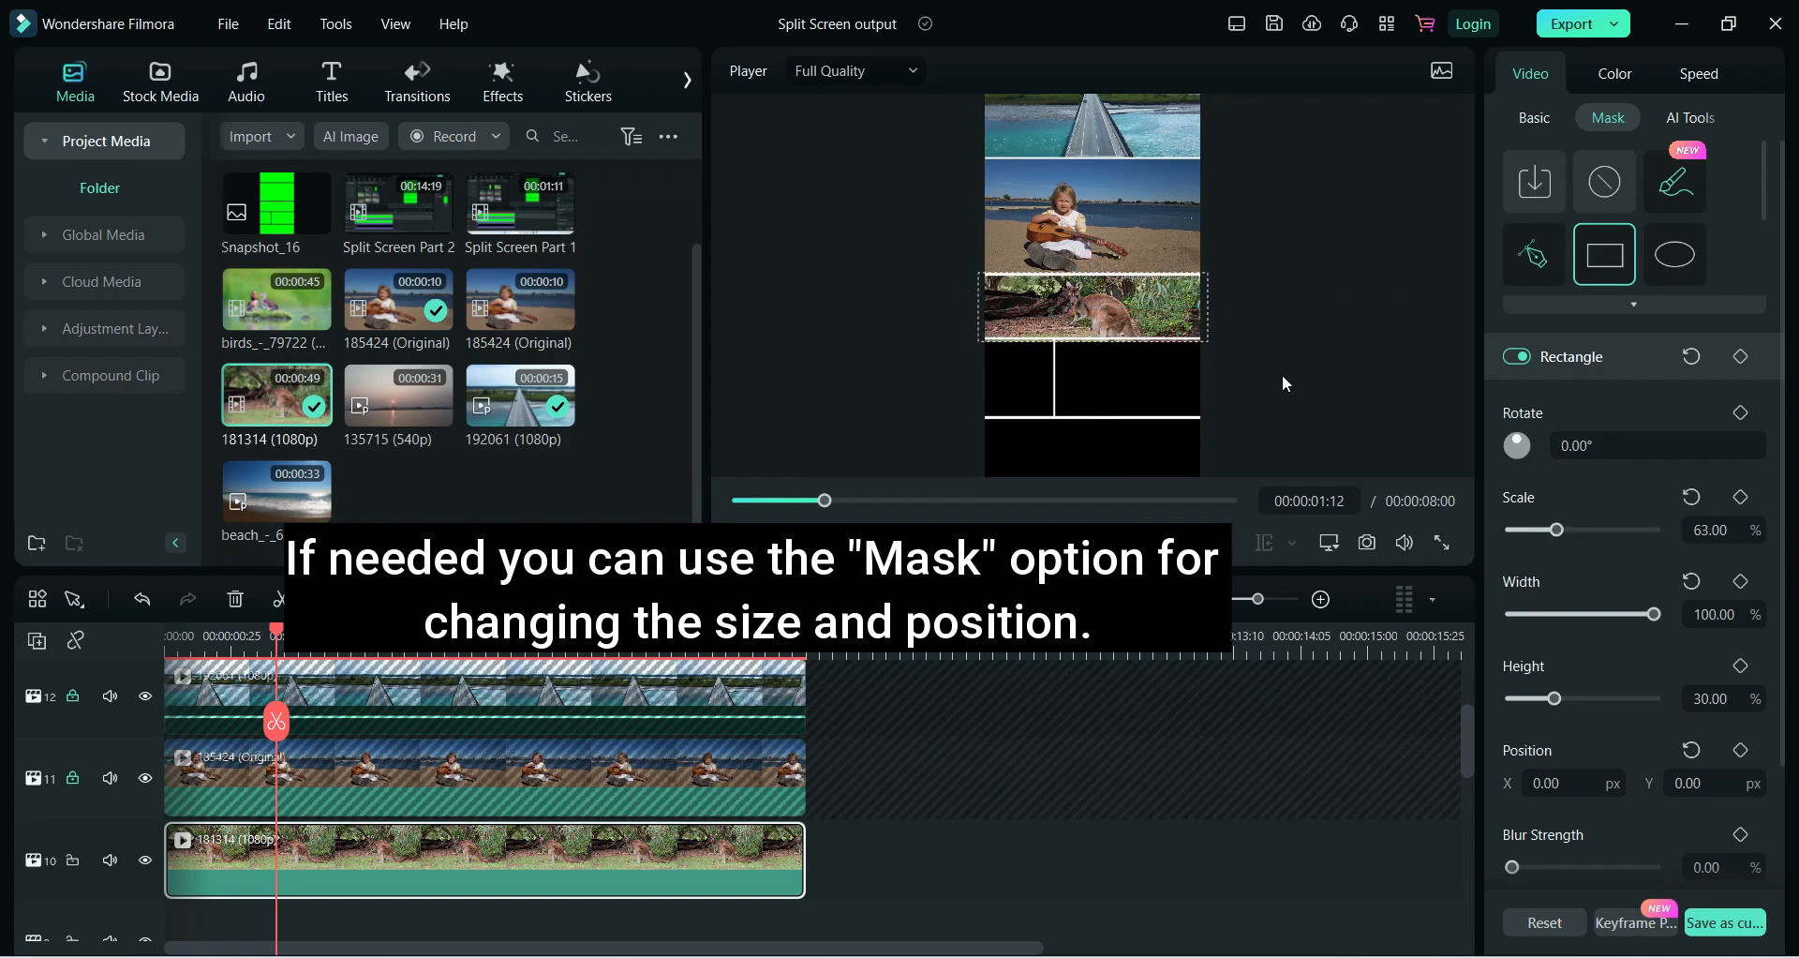
pyautogui.moveTo(1198, 321)
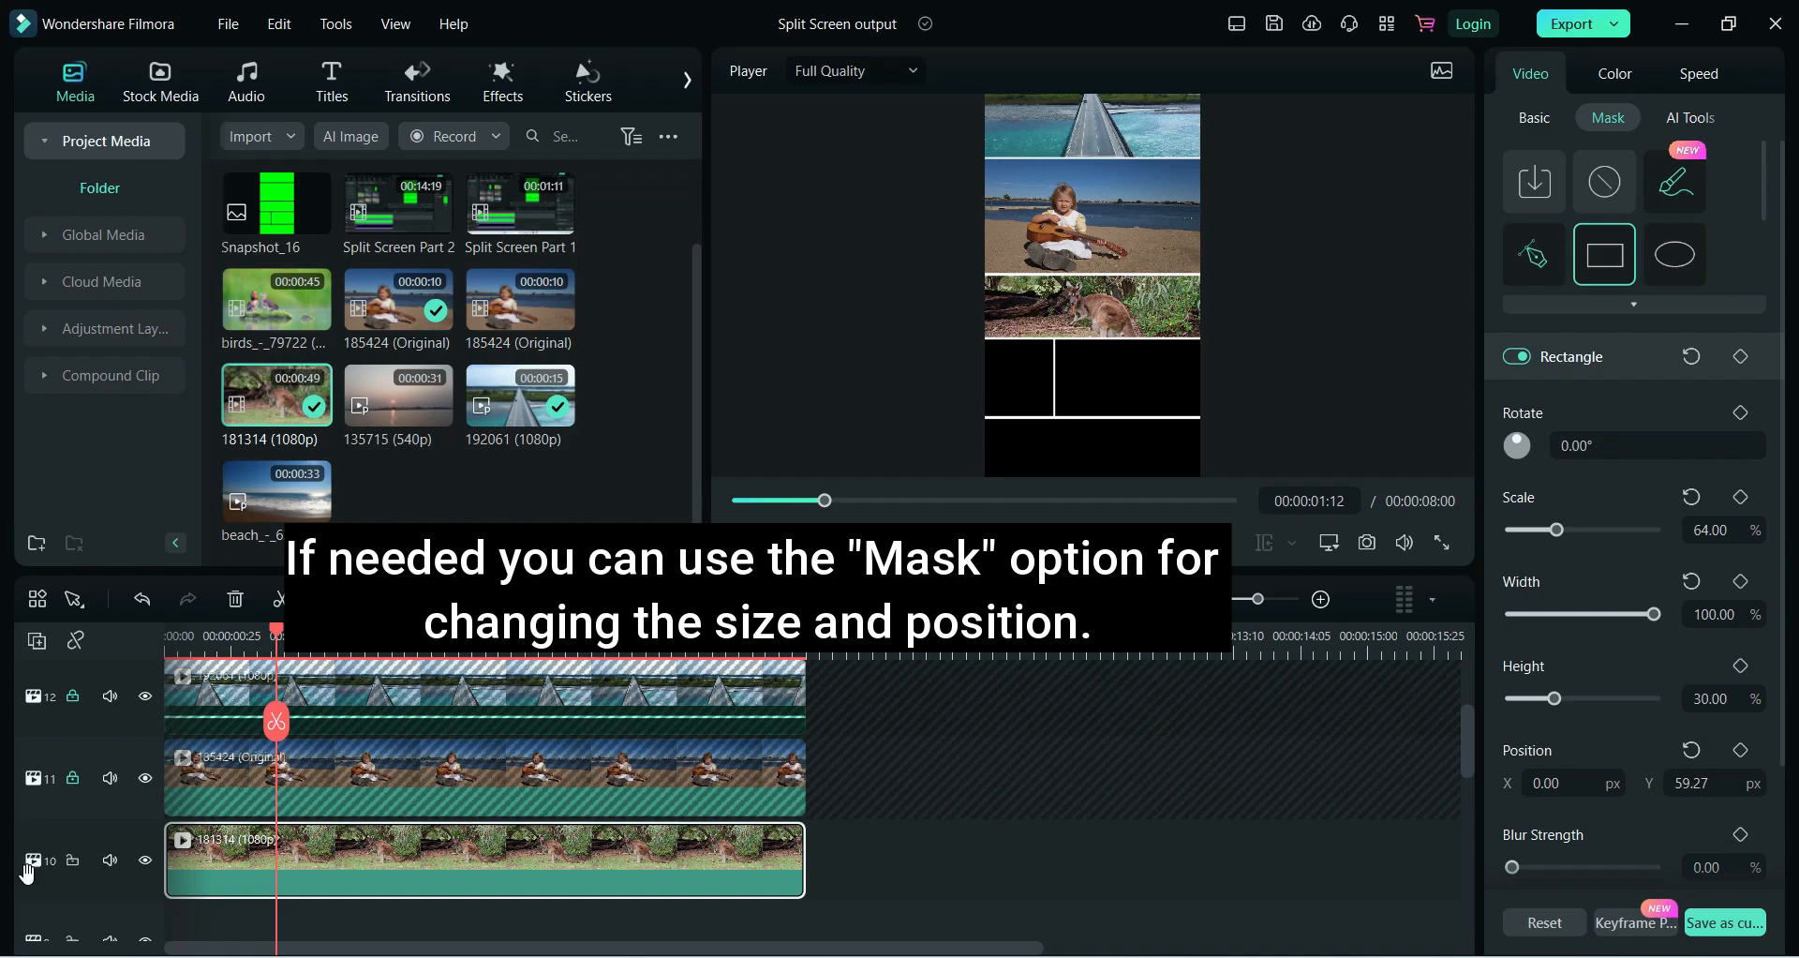
pyautogui.click(71, 862)
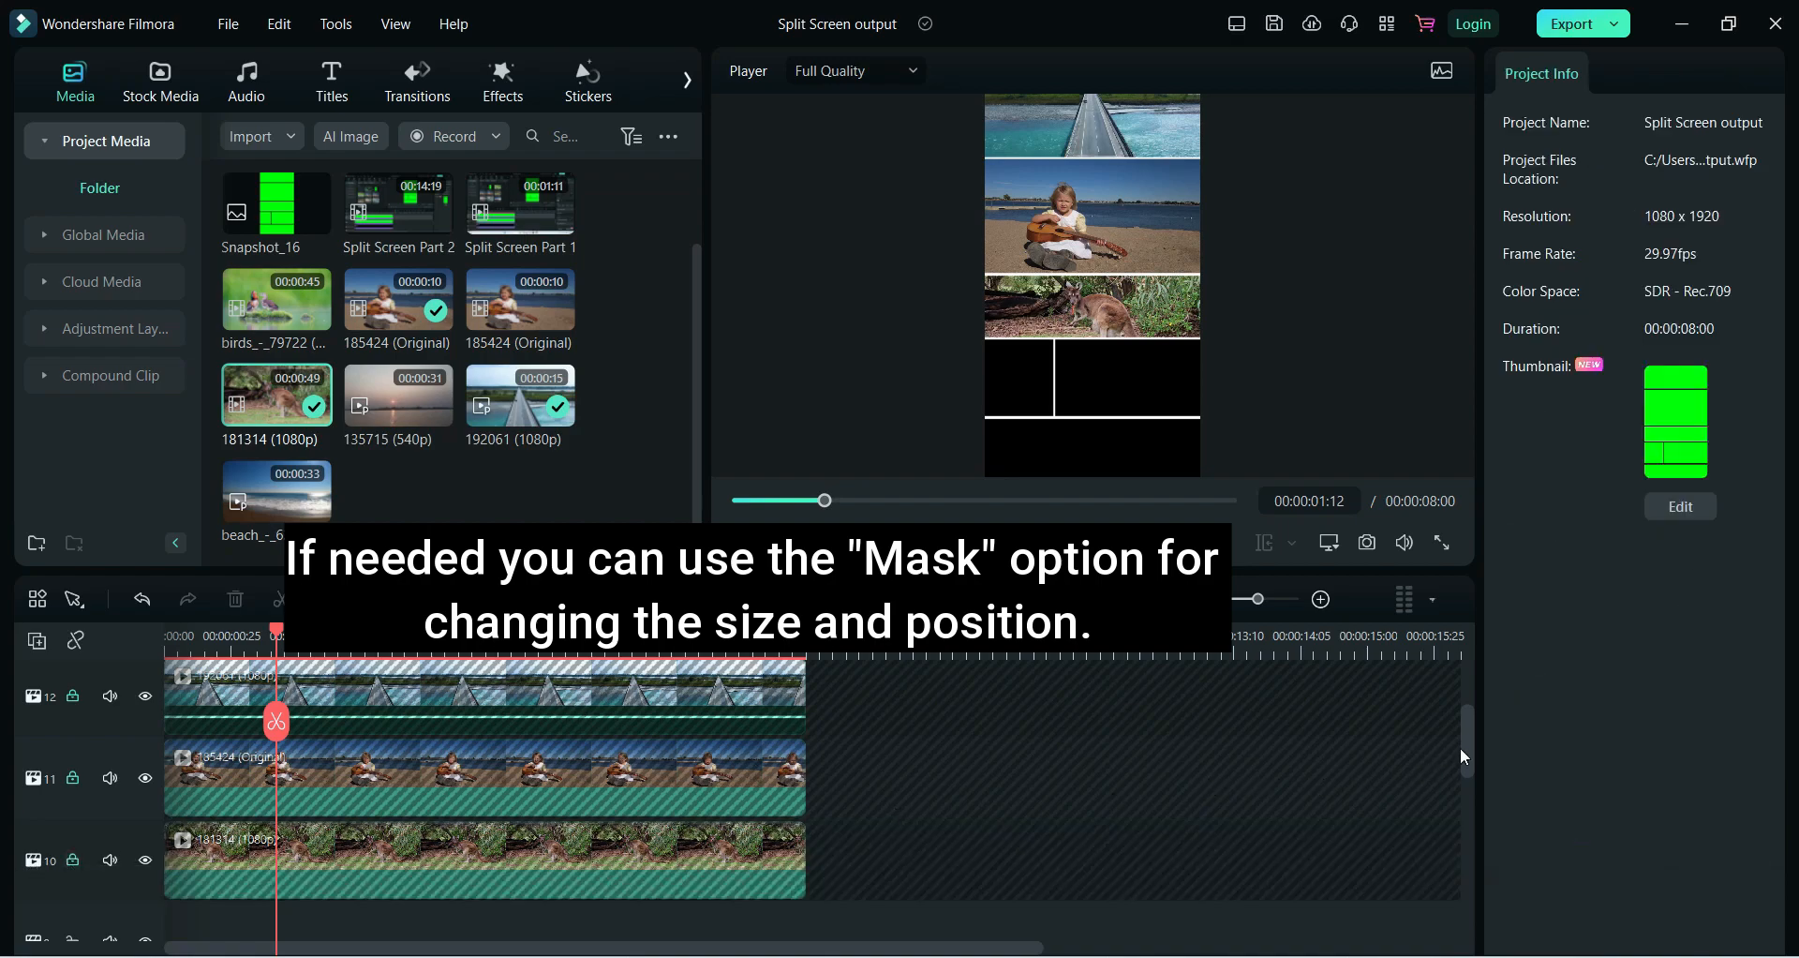
# Add the birds_-_79722 video at the start of track 9 and cut it to the template's 8-second length
pyautogui.moveTo(1473, 739); pyautogui.dragTo(1471, 792)
pyautogui.moveTo(277, 302); pyautogui.dragTo(169, 731)
pyautogui.click(892, 647)
pyautogui.click(892, 721)
pyautogui.click(1059, 733)
pyautogui.press('Delete')
pyautogui.click(464, 647)
pyautogui.moveTo(890, 733); pyautogui.dragTo(805, 733)
pyautogui.click(169, 647)
pyautogui.moveTo(1467, 797); pyautogui.dragTo(1468, 749)
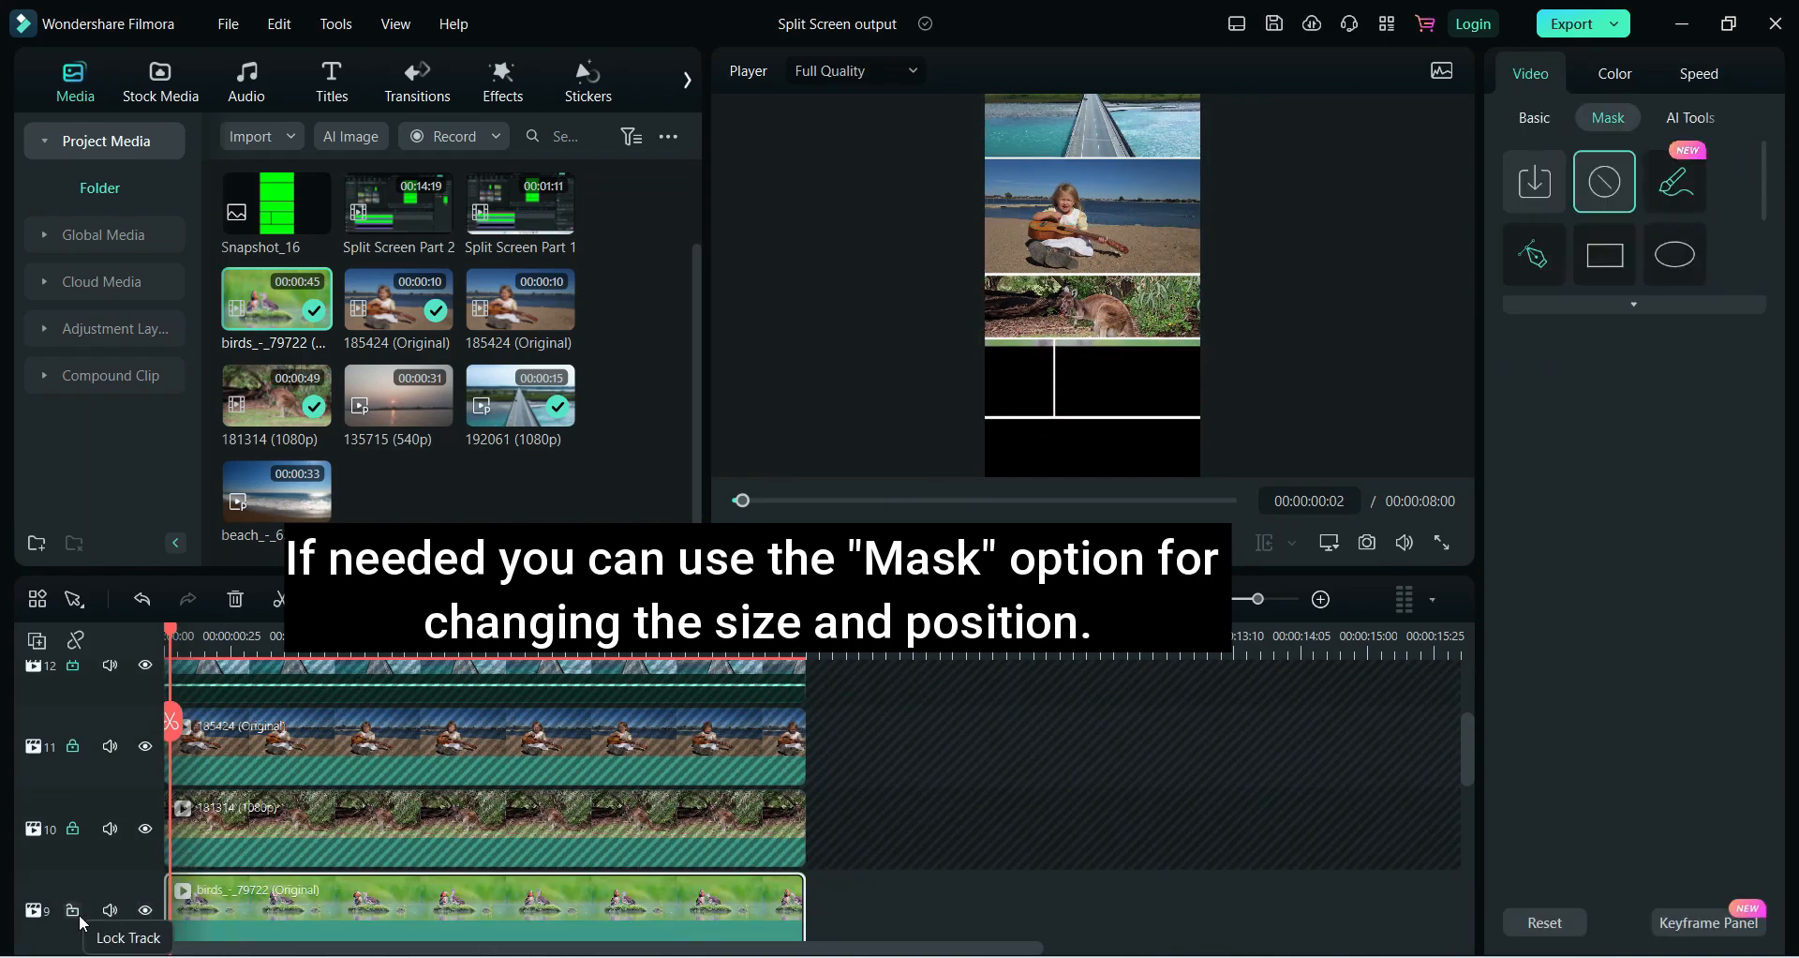
# Move the birds video over the fourth row's left panel and fit a Rectangle mask about 42% wide and 41% high to it
pyautogui.moveTo(1120, 330); pyautogui.dragTo(1031, 369)
pyautogui.click(1605, 255)
pyautogui.moveTo(1031, 324); pyautogui.dragTo(1031, 339)
pyautogui.moveTo(1076, 377); pyautogui.dragTo(1045, 377)
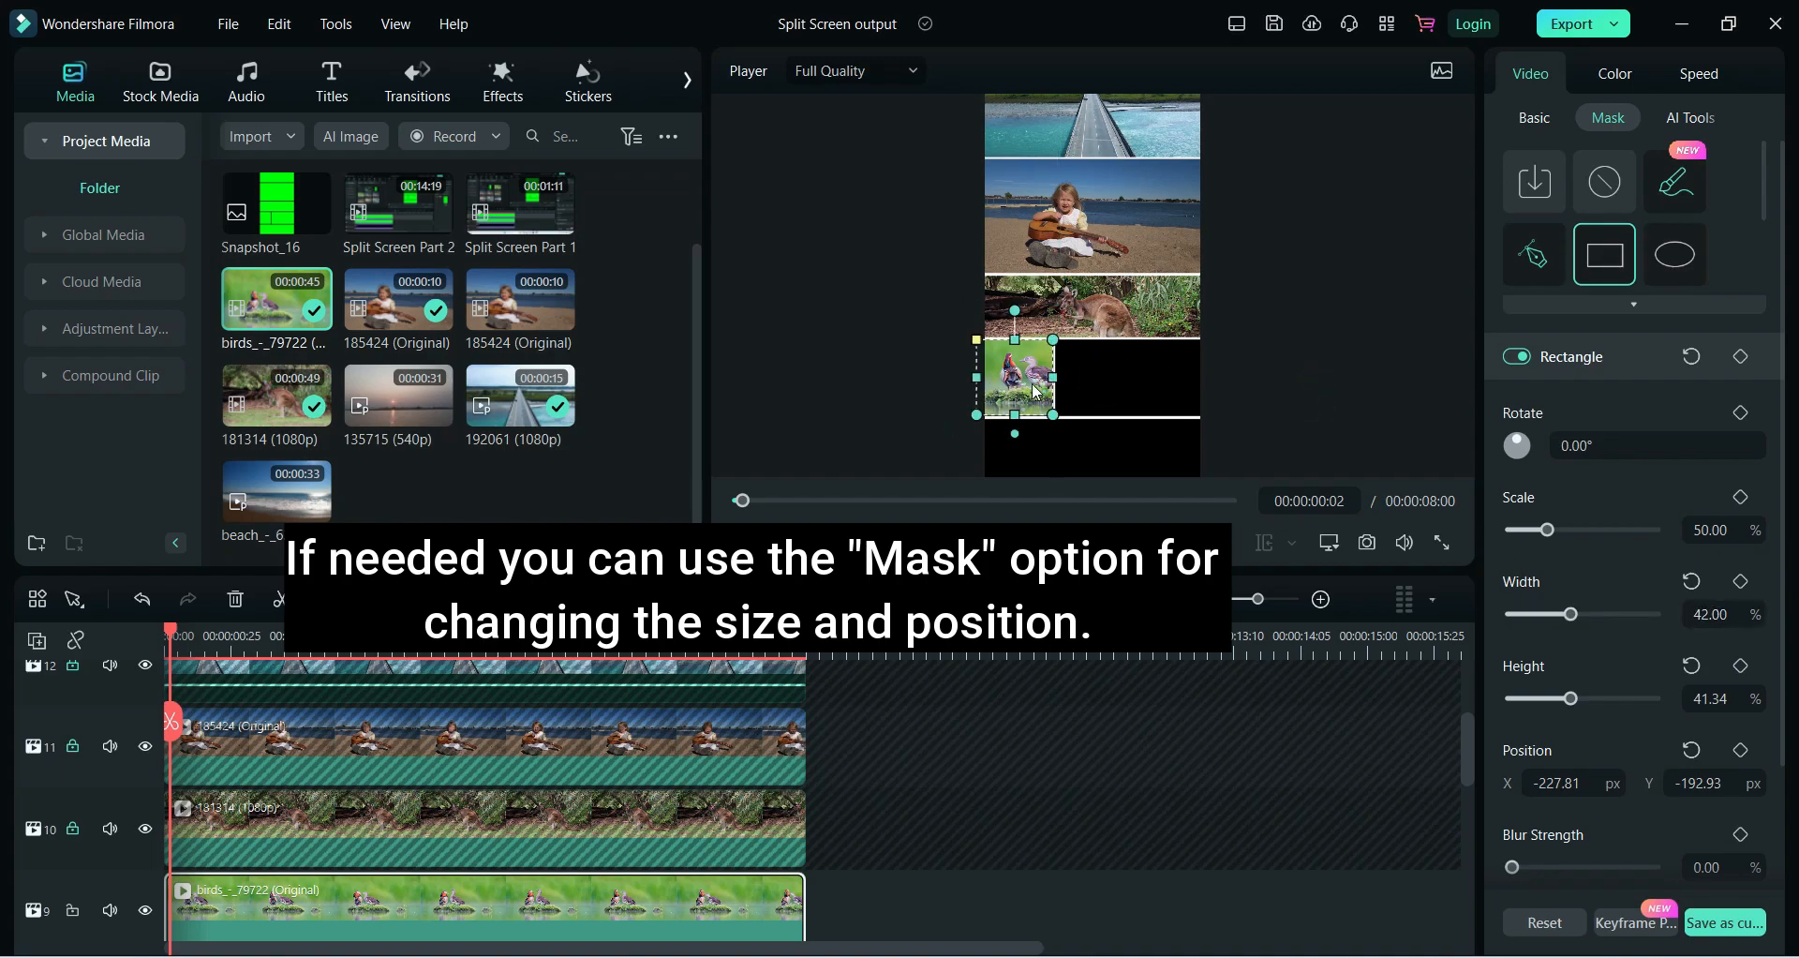
# Refine the birds video's mask to 44% height at about X -223, Y -208 px, and lock track 9
pyautogui.click(1277, 346)
pyautogui.click(1020, 379)
pyautogui.moveTo(1571, 699); pyautogui.dragTo(1572, 699)
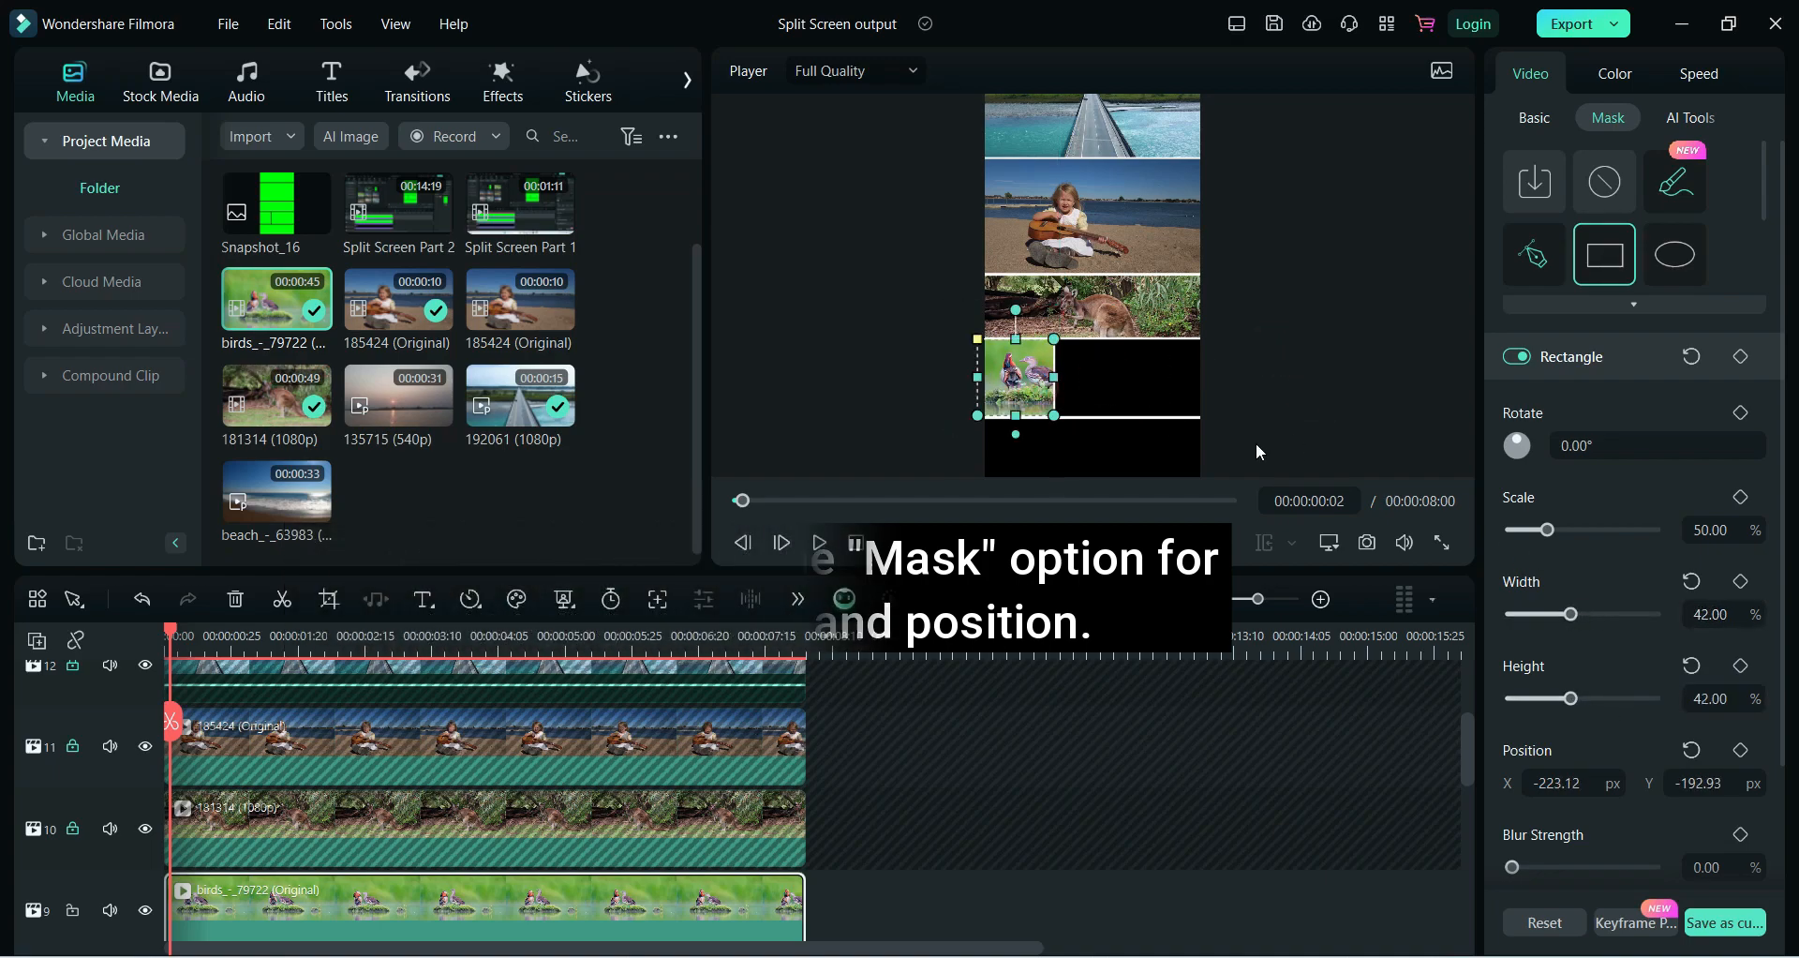
pyautogui.click(1255, 445)
pyautogui.moveTo(1020, 378); pyautogui.dragTo(1020, 380)
pyautogui.moveTo(1572, 704); pyautogui.dragTo(1576, 699)
pyautogui.moveTo(1467, 749); pyautogui.dragTo(1458, 789)
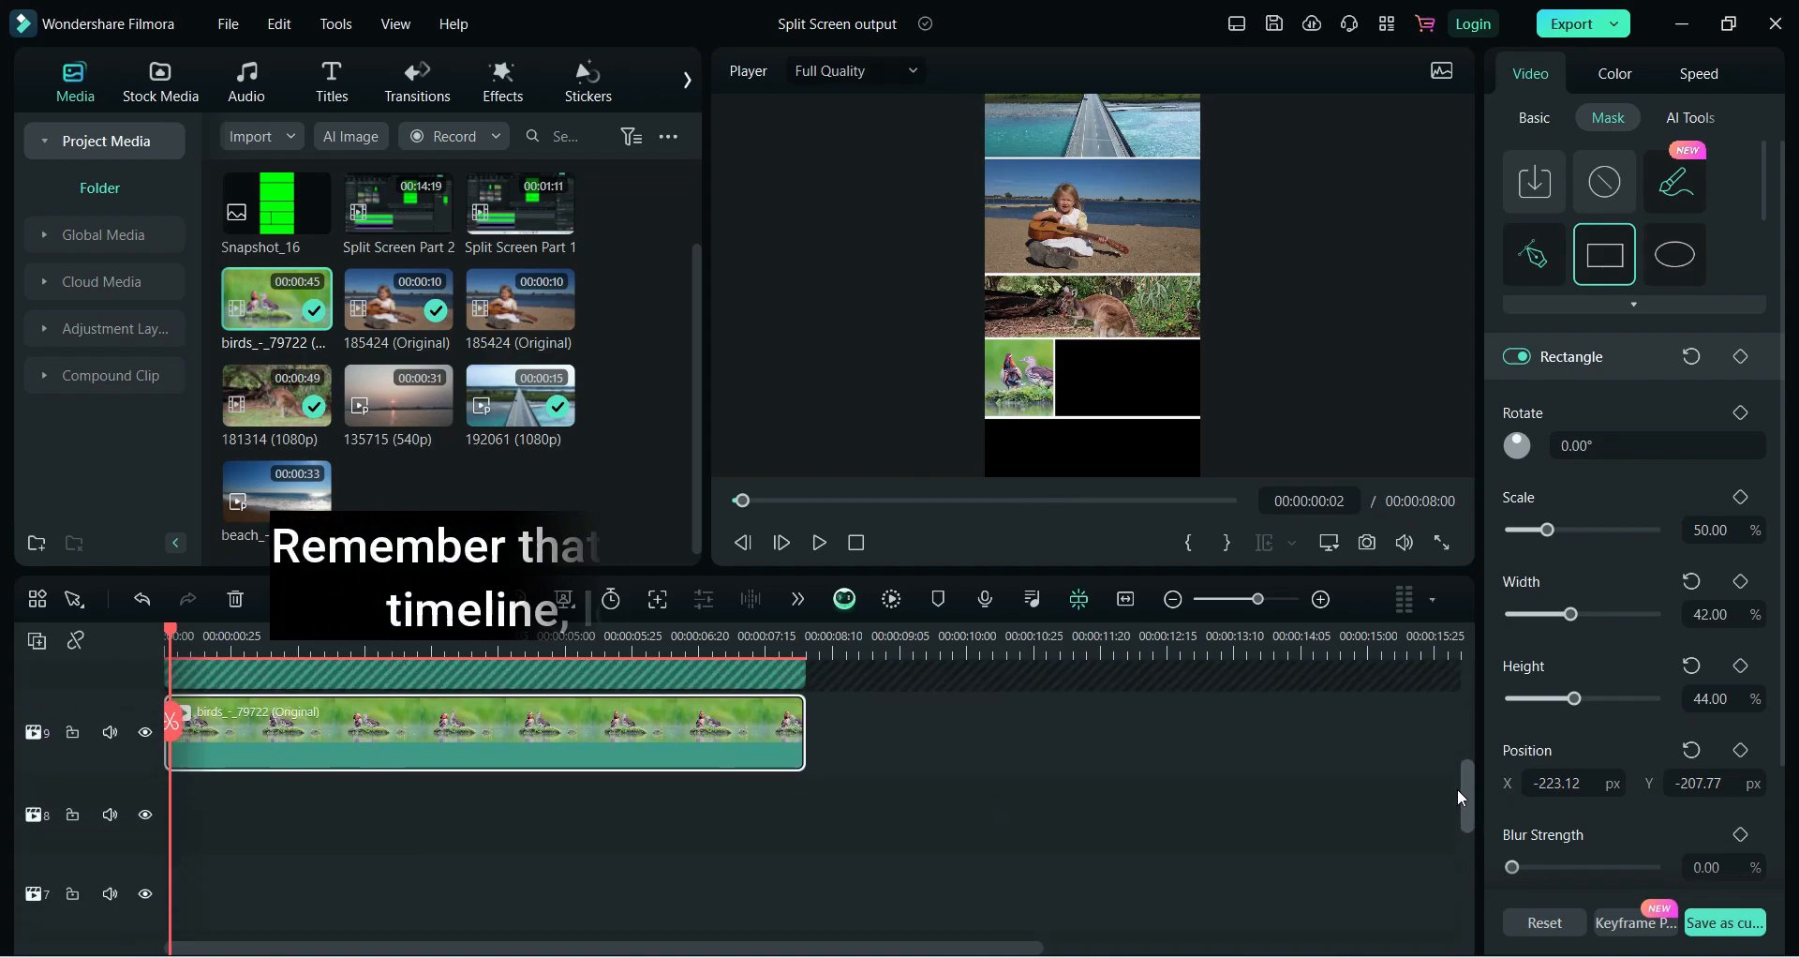
pyautogui.click(72, 735)
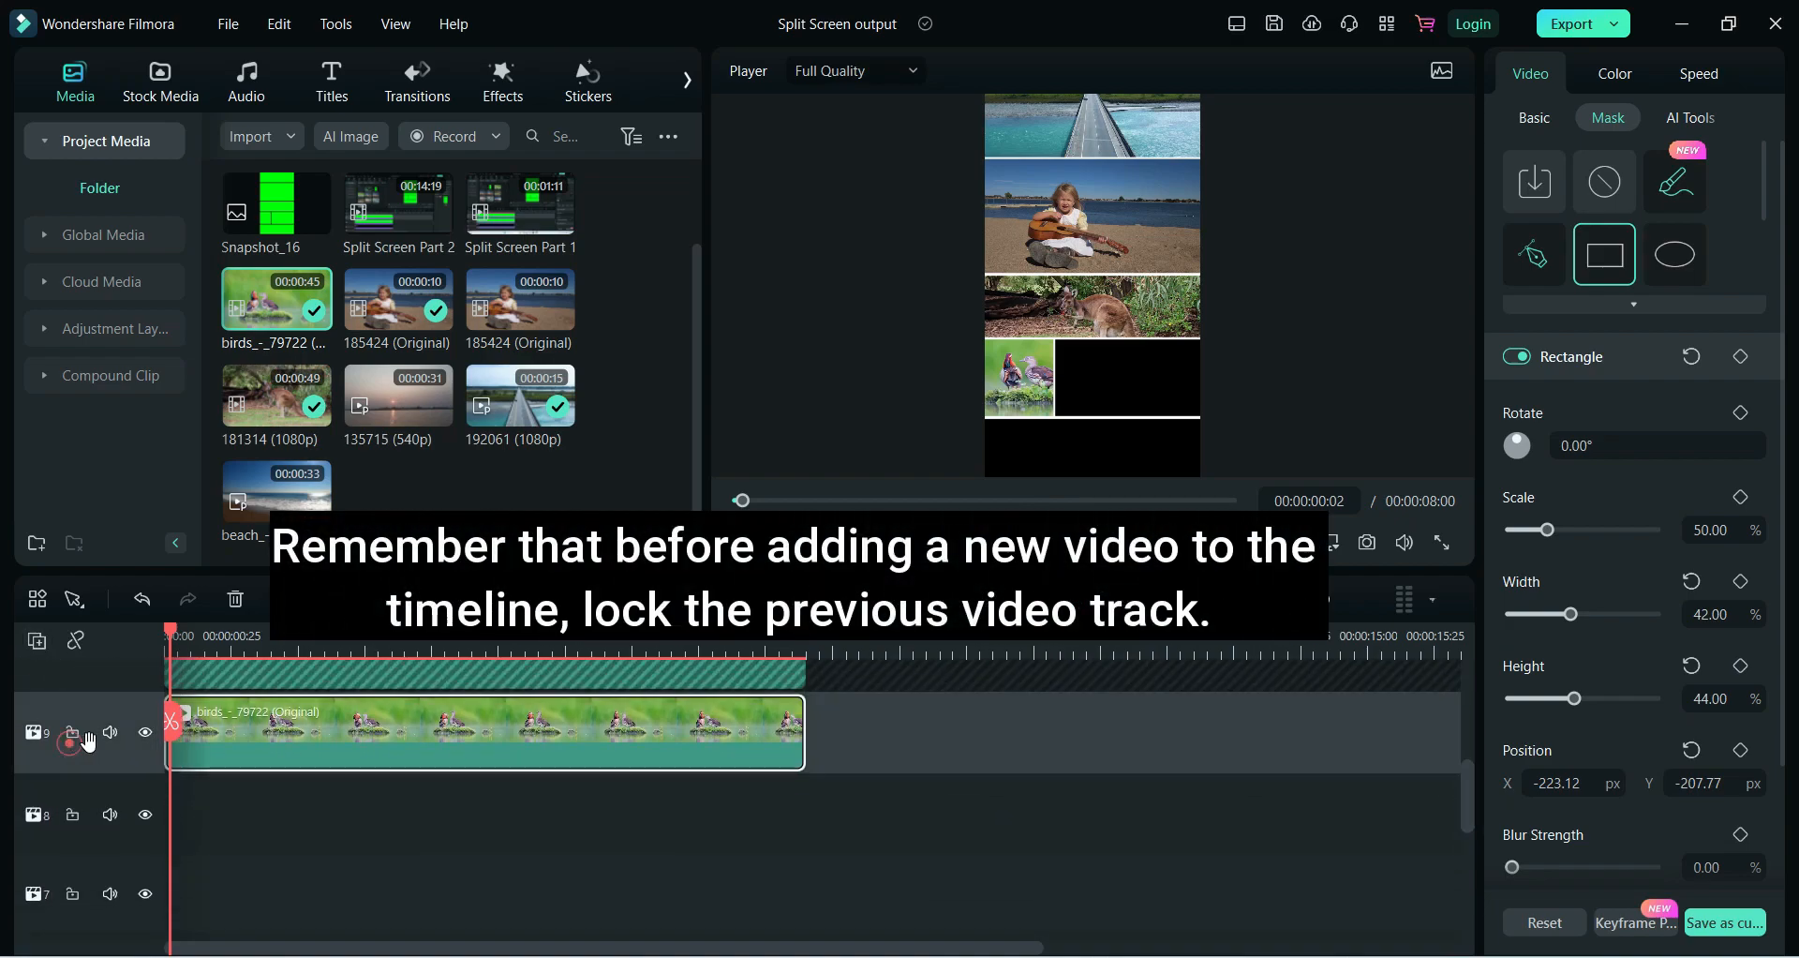
pyautogui.click(72, 732)
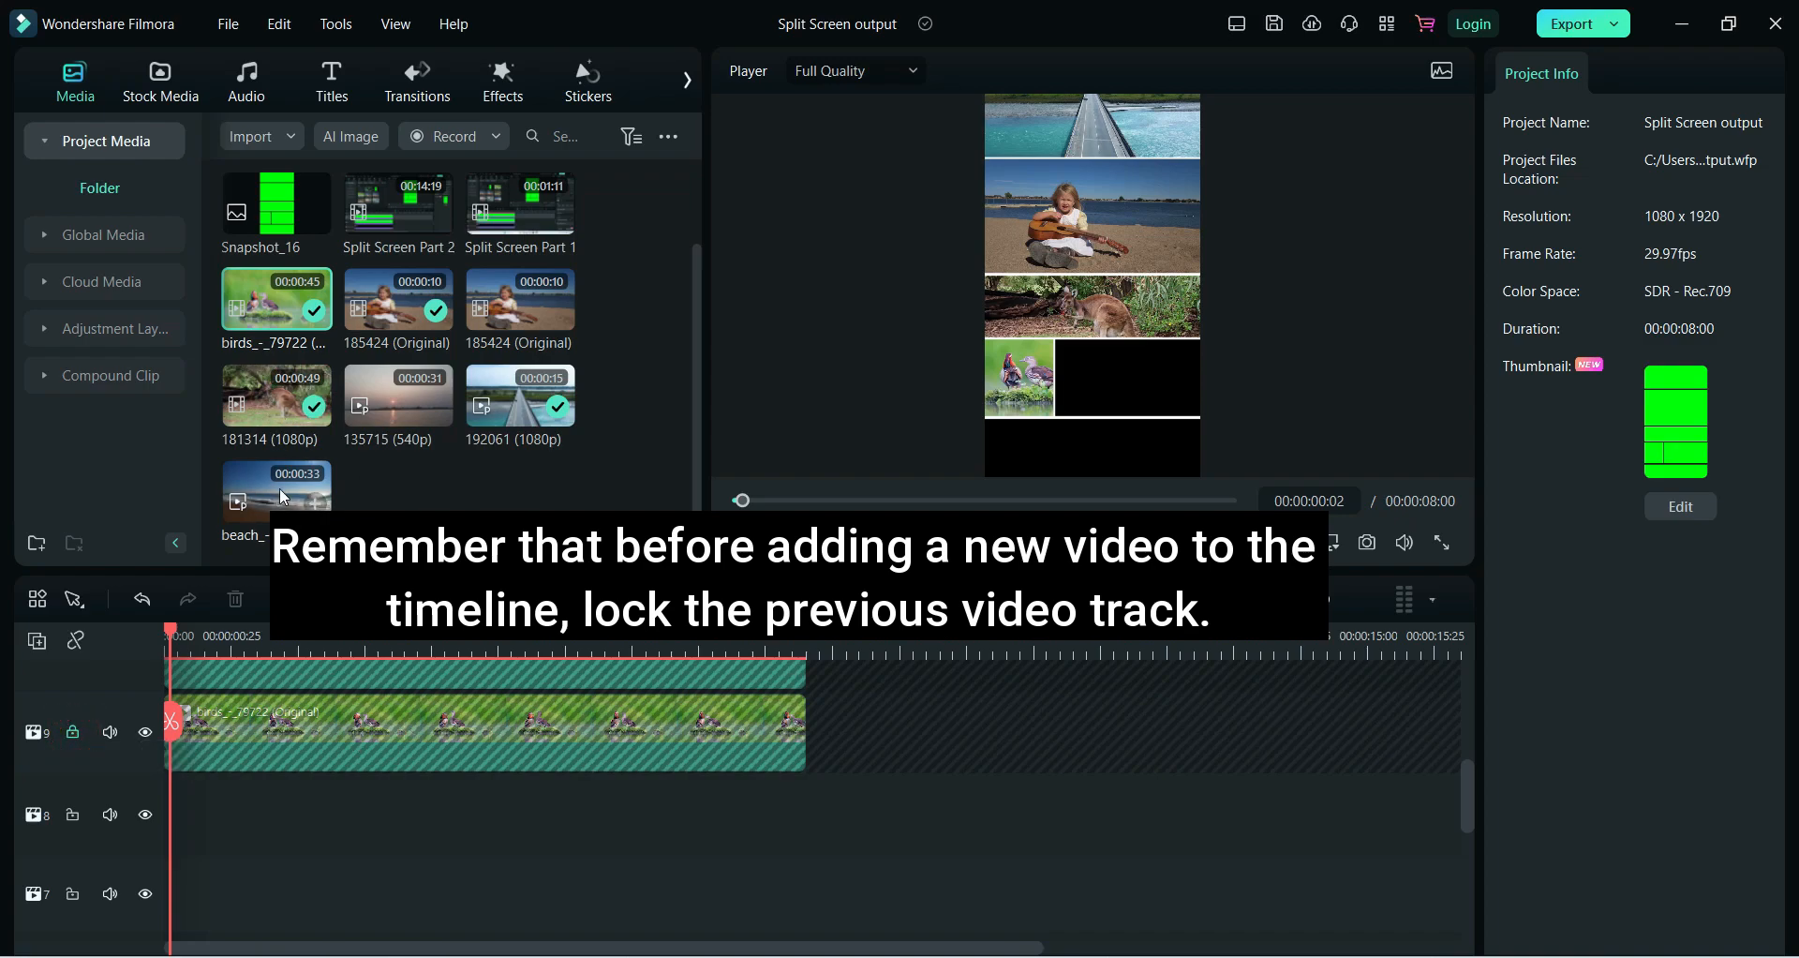
# Add the beach_-_63983 video on track 8 and cut off the part extending past the template's end
pyautogui.moveTo(279, 487); pyautogui.dragTo(187, 855)
pyautogui.moveTo(173, 630); pyautogui.dragTo(728, 646)
pyautogui.click(824, 722)
pyautogui.click(879, 815)
pyautogui.press('Delete')
pyautogui.moveTo(817, 810); pyautogui.dragTo(805, 810)
# Move the beach video into the fourth row's right panel and lock track 8
pyautogui.moveTo(1074, 330); pyautogui.dragTo(1192, 412)
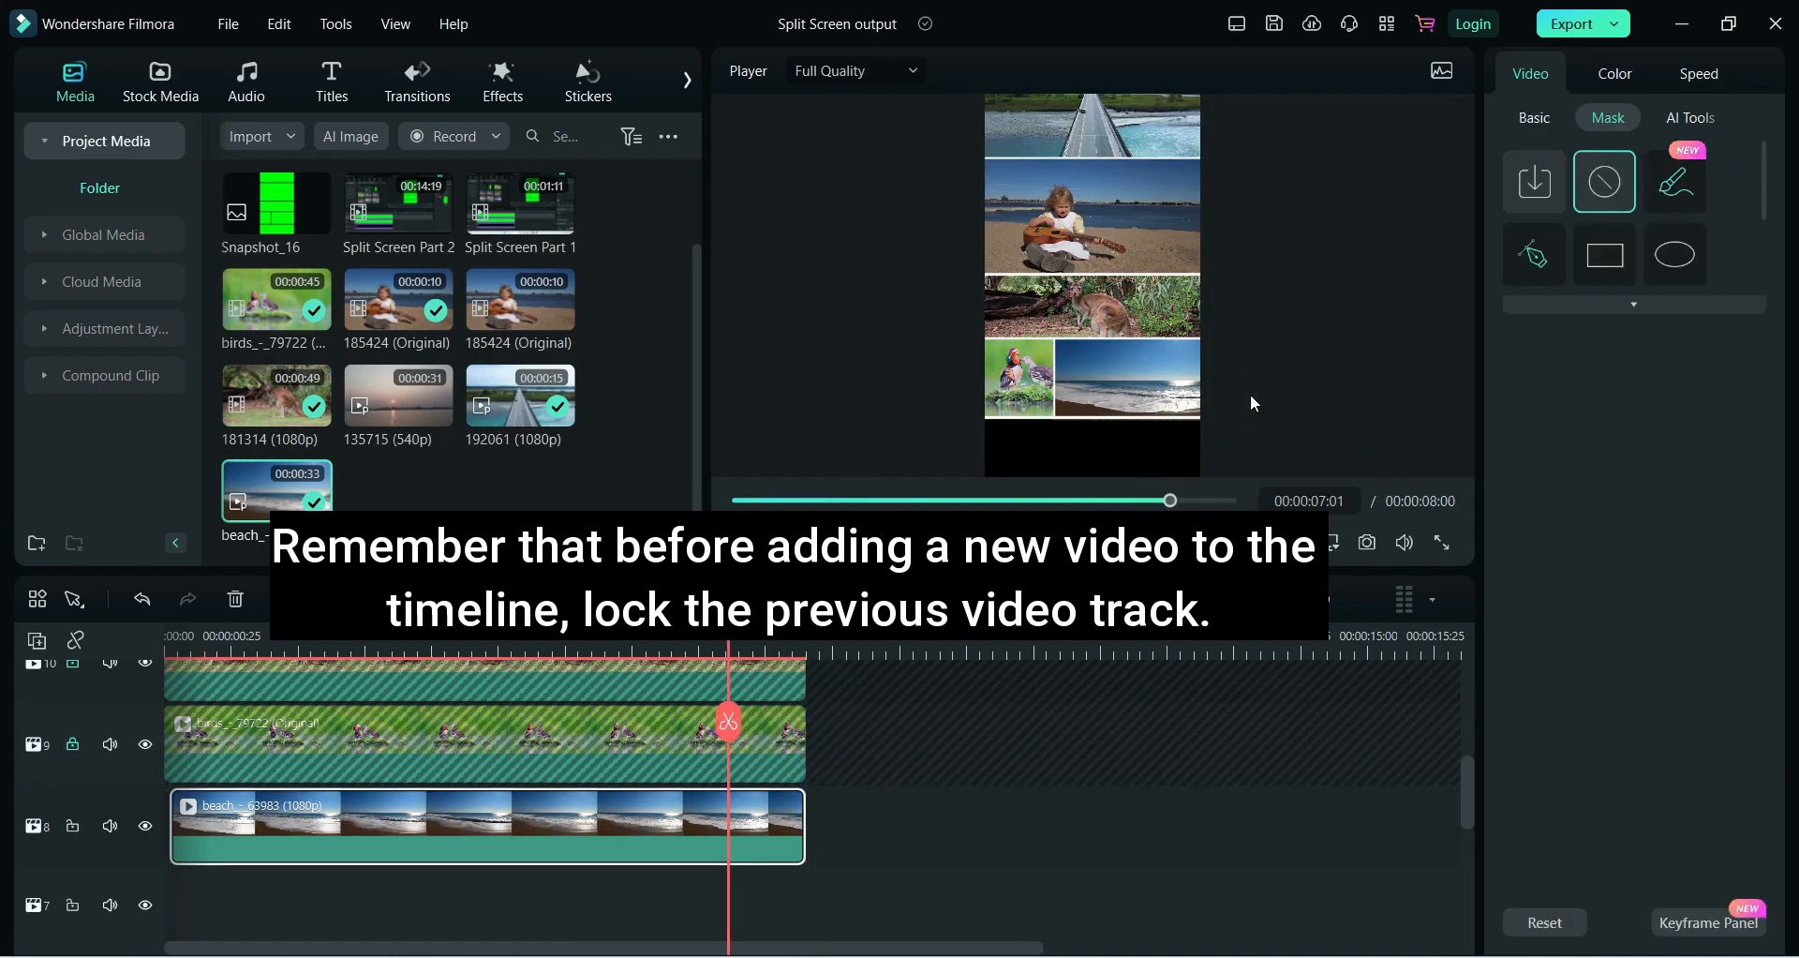
pyautogui.click(72, 826)
# Add the 135715 (540p) sunset video on track 7 for the lowest panel and play the completed split screen from the start
pyautogui.moveTo(398, 393); pyautogui.dragTo(187, 905)
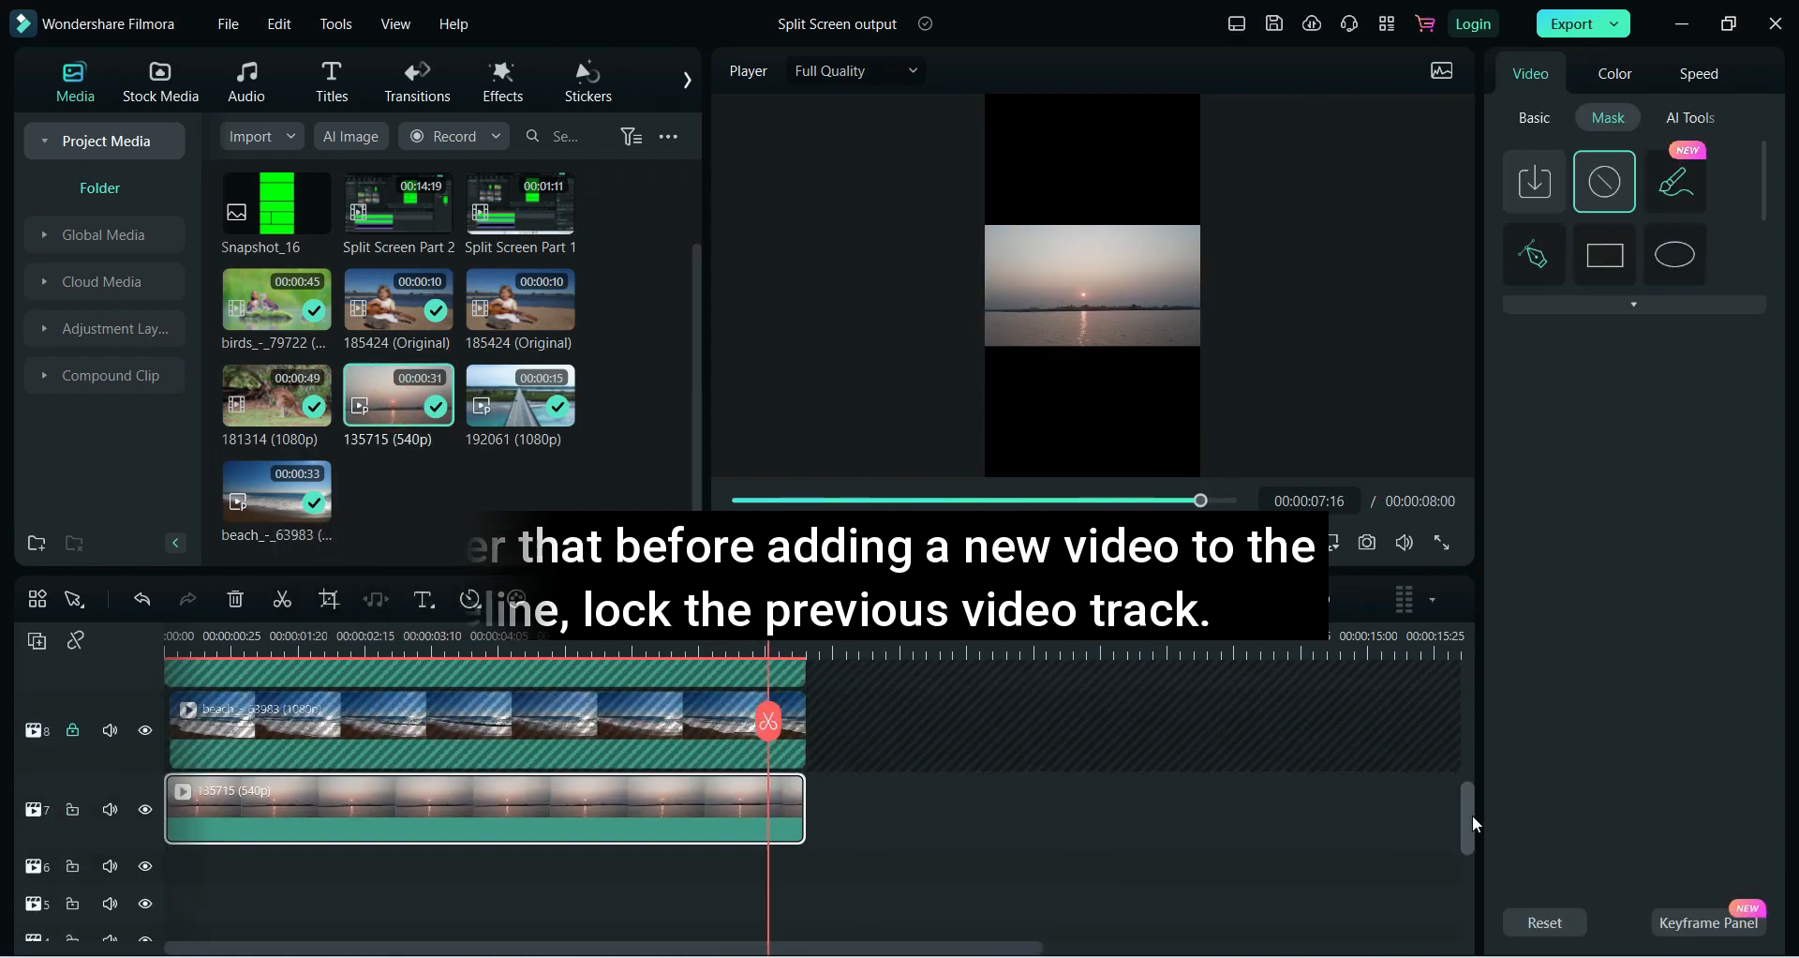
pyautogui.click(547, 635)
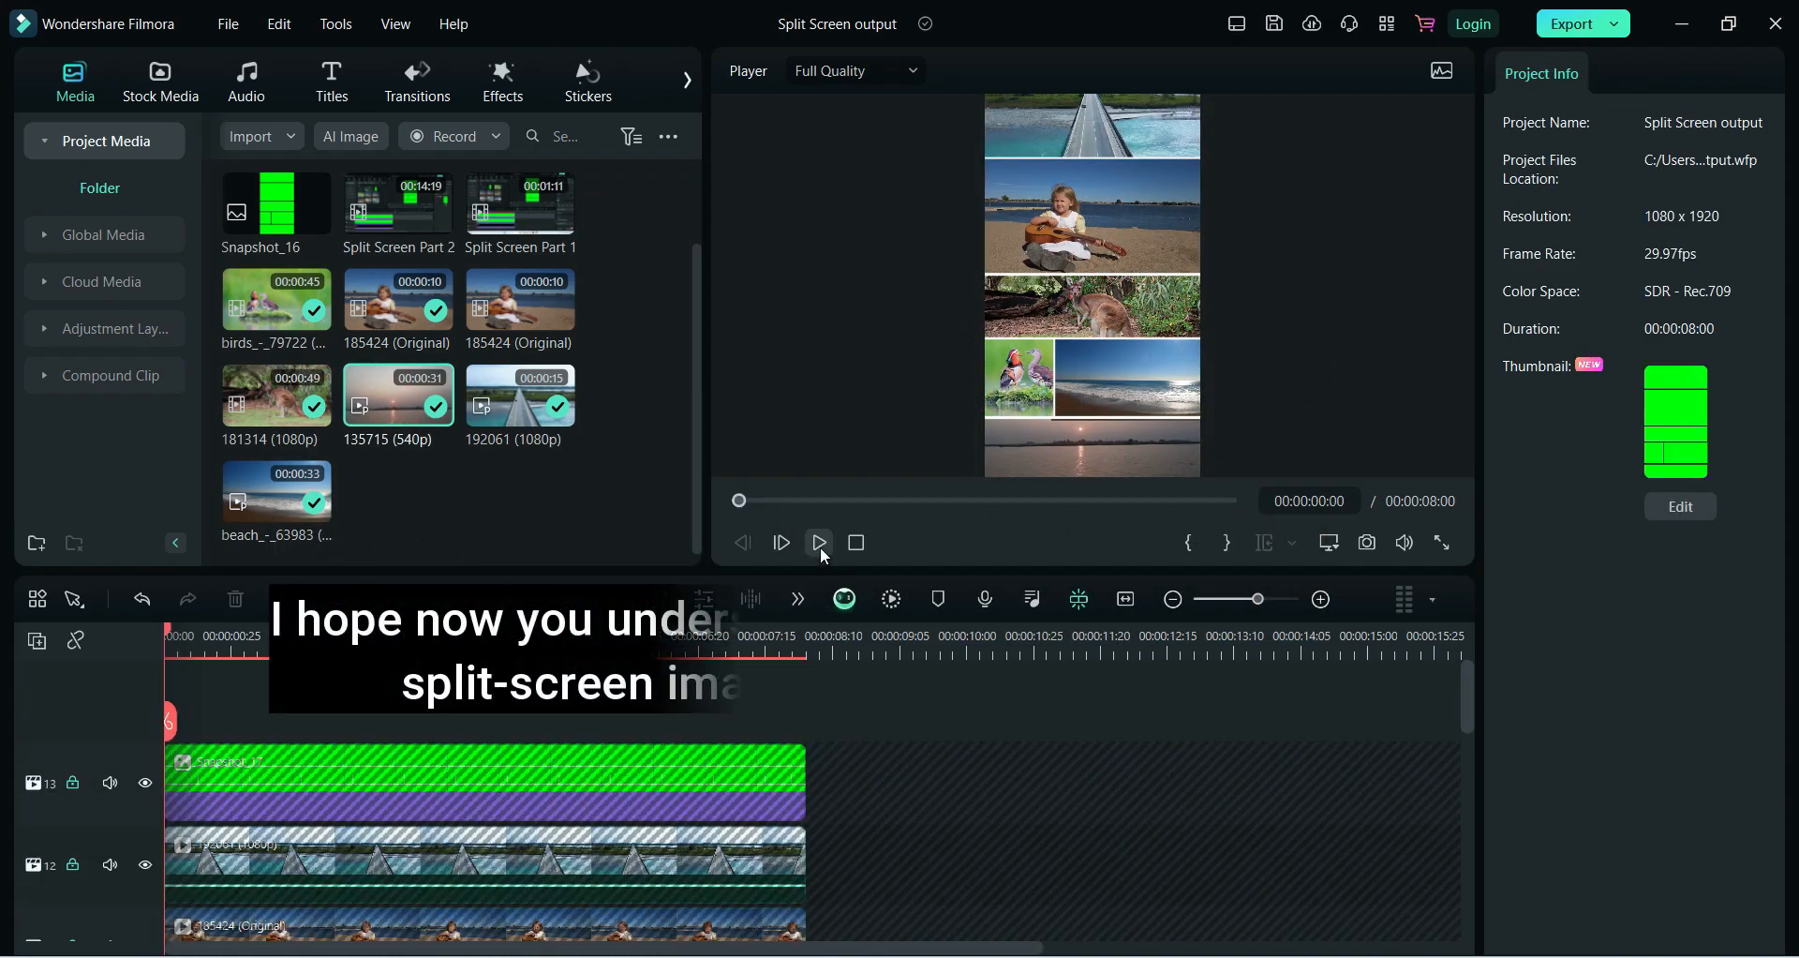
pyautogui.click(819, 543)
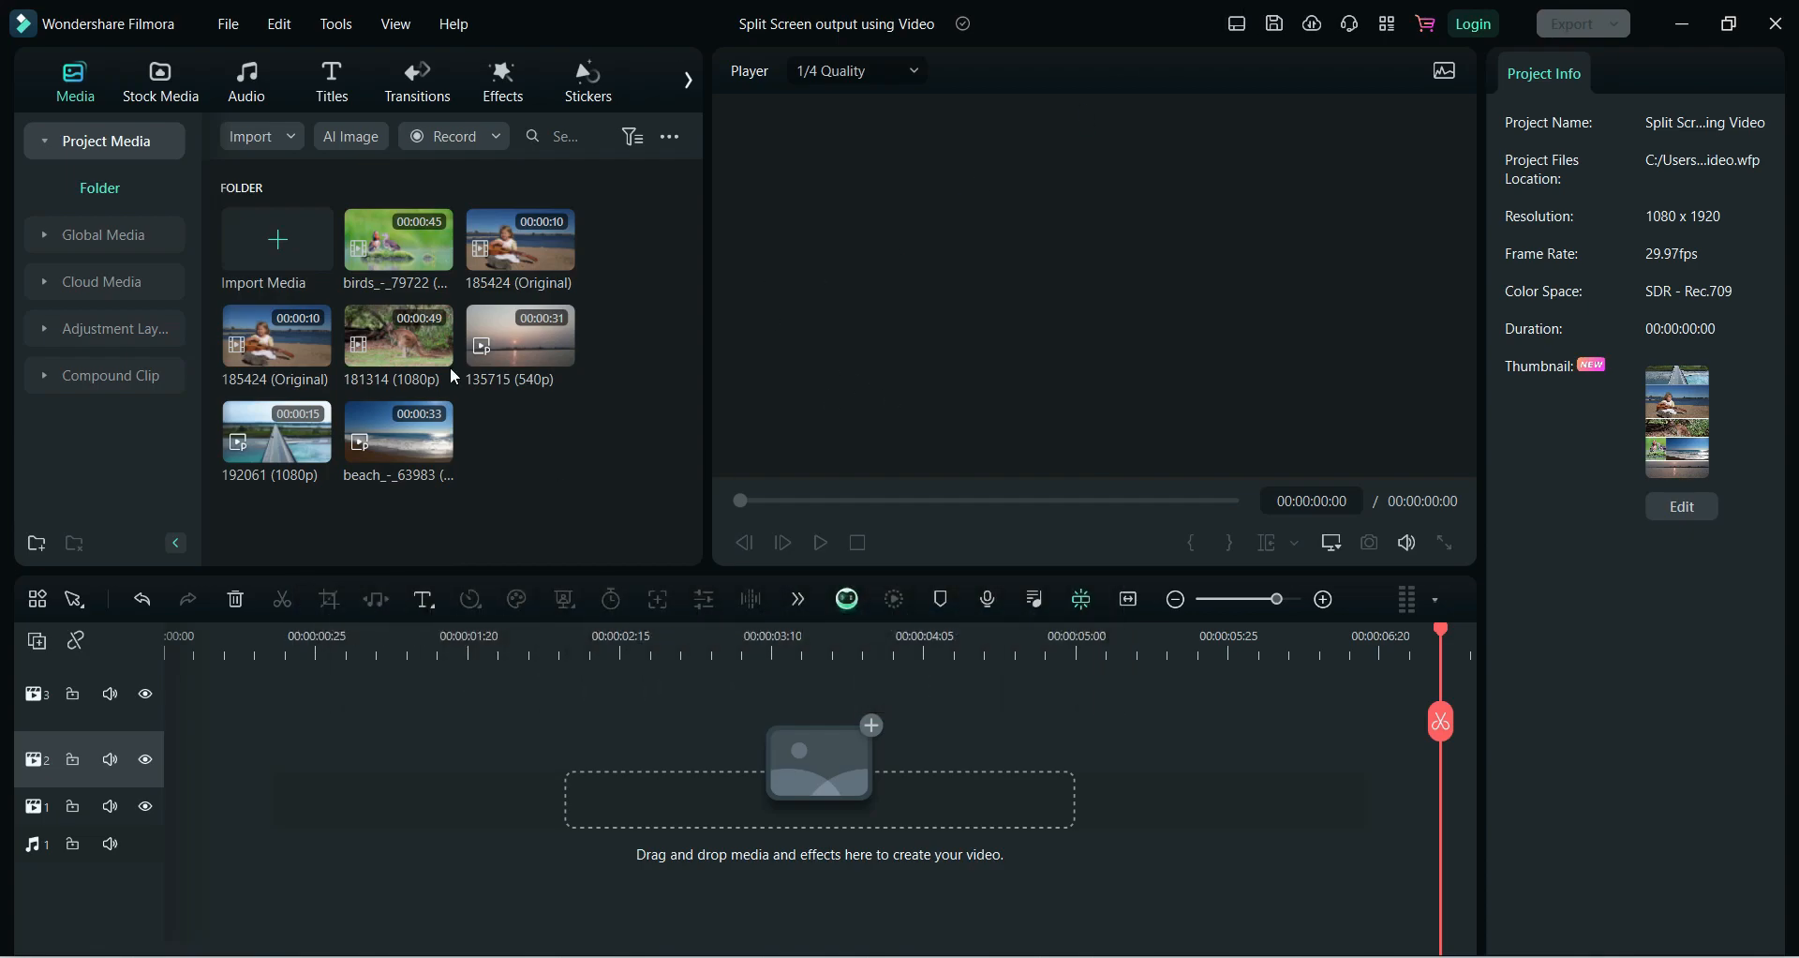
# Import the exported template video Split Screen Portrait-1.mp4 from the Split Screen folder into the Split Screen output using Video project
pyautogui.click(278, 239)
pyautogui.click(330, 65)
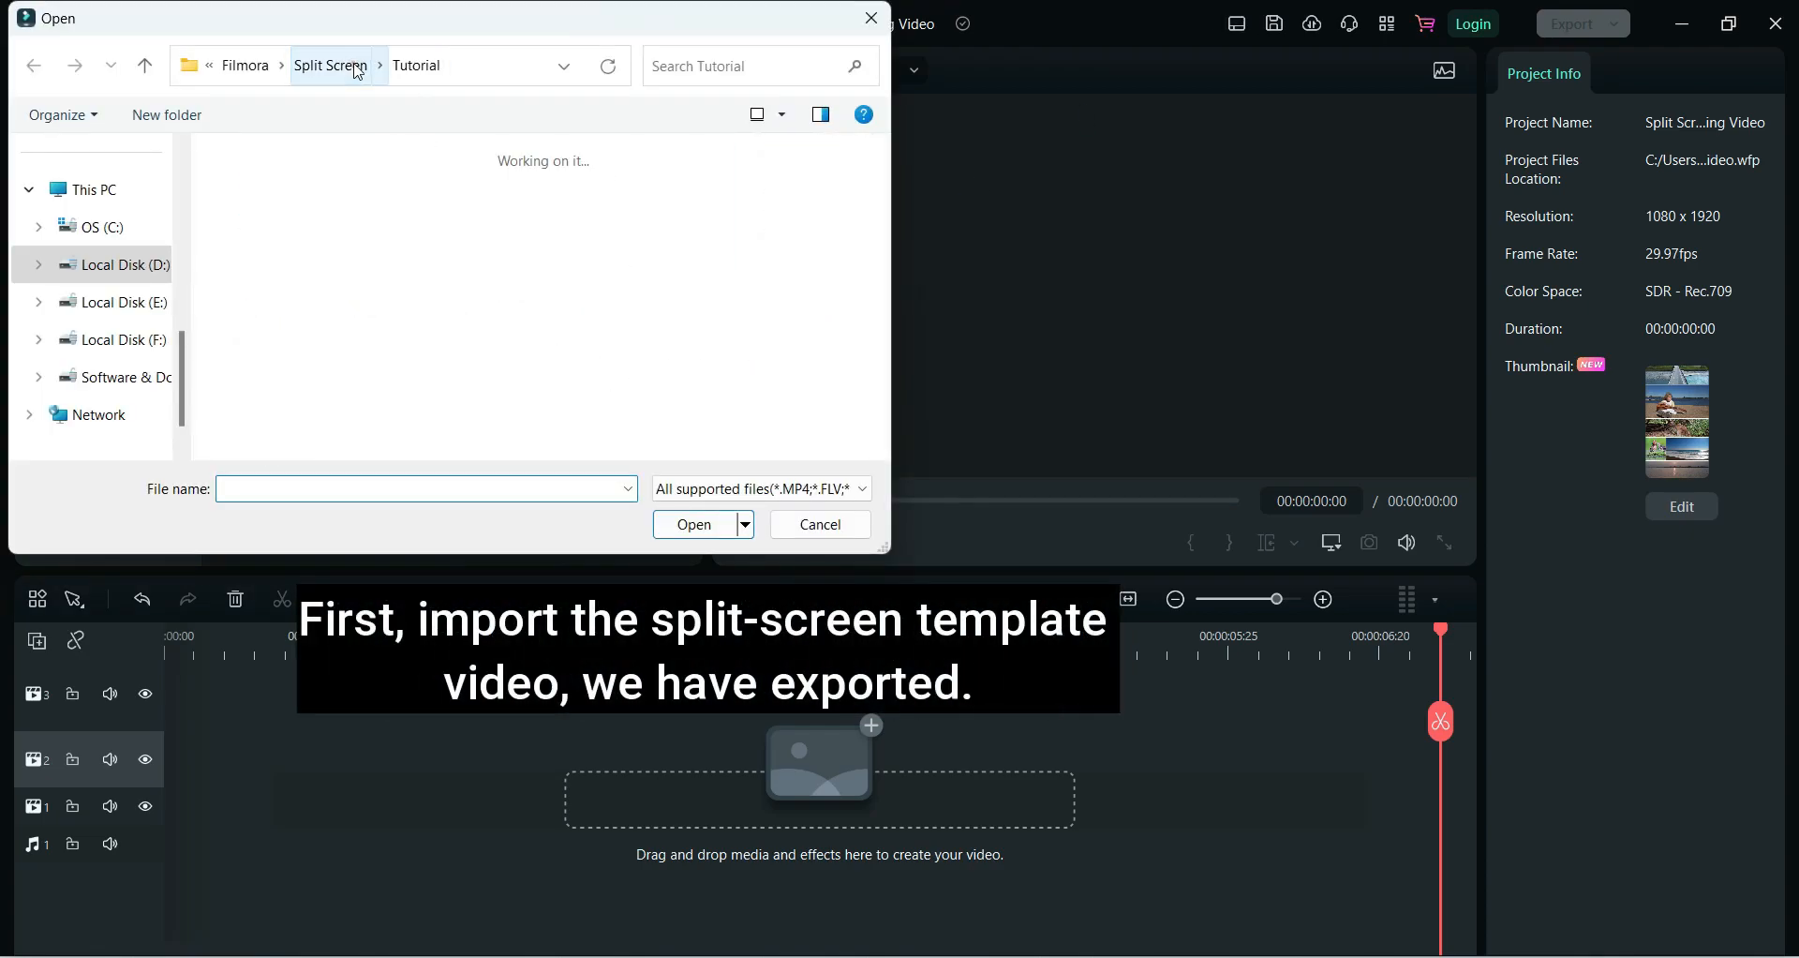
pyautogui.scroll(-2, 872, 394)
pyautogui.click(416, 258)
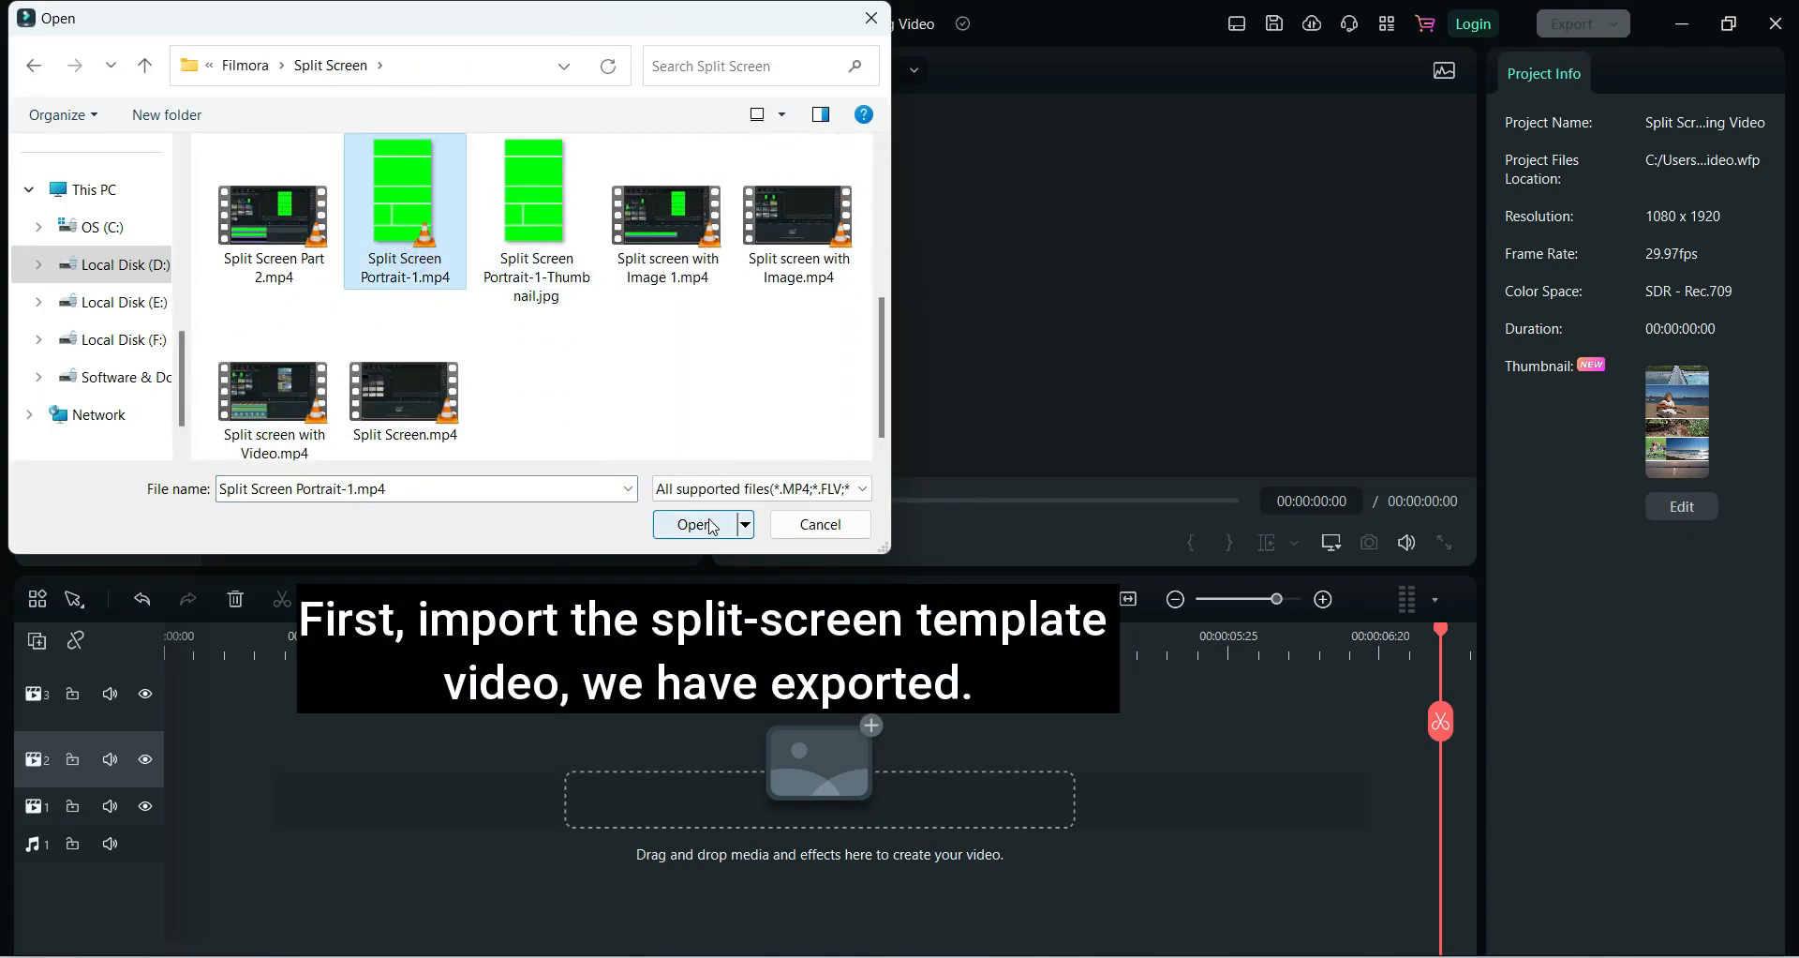
pyautogui.click(709, 518)
# Place the template video on track 2 and the 135715 (540p) video on track 1, keeping the project settings of 1080 x 1920 29.97fps
pyautogui.moveTo(393, 251); pyautogui.dragTo(211, 774)
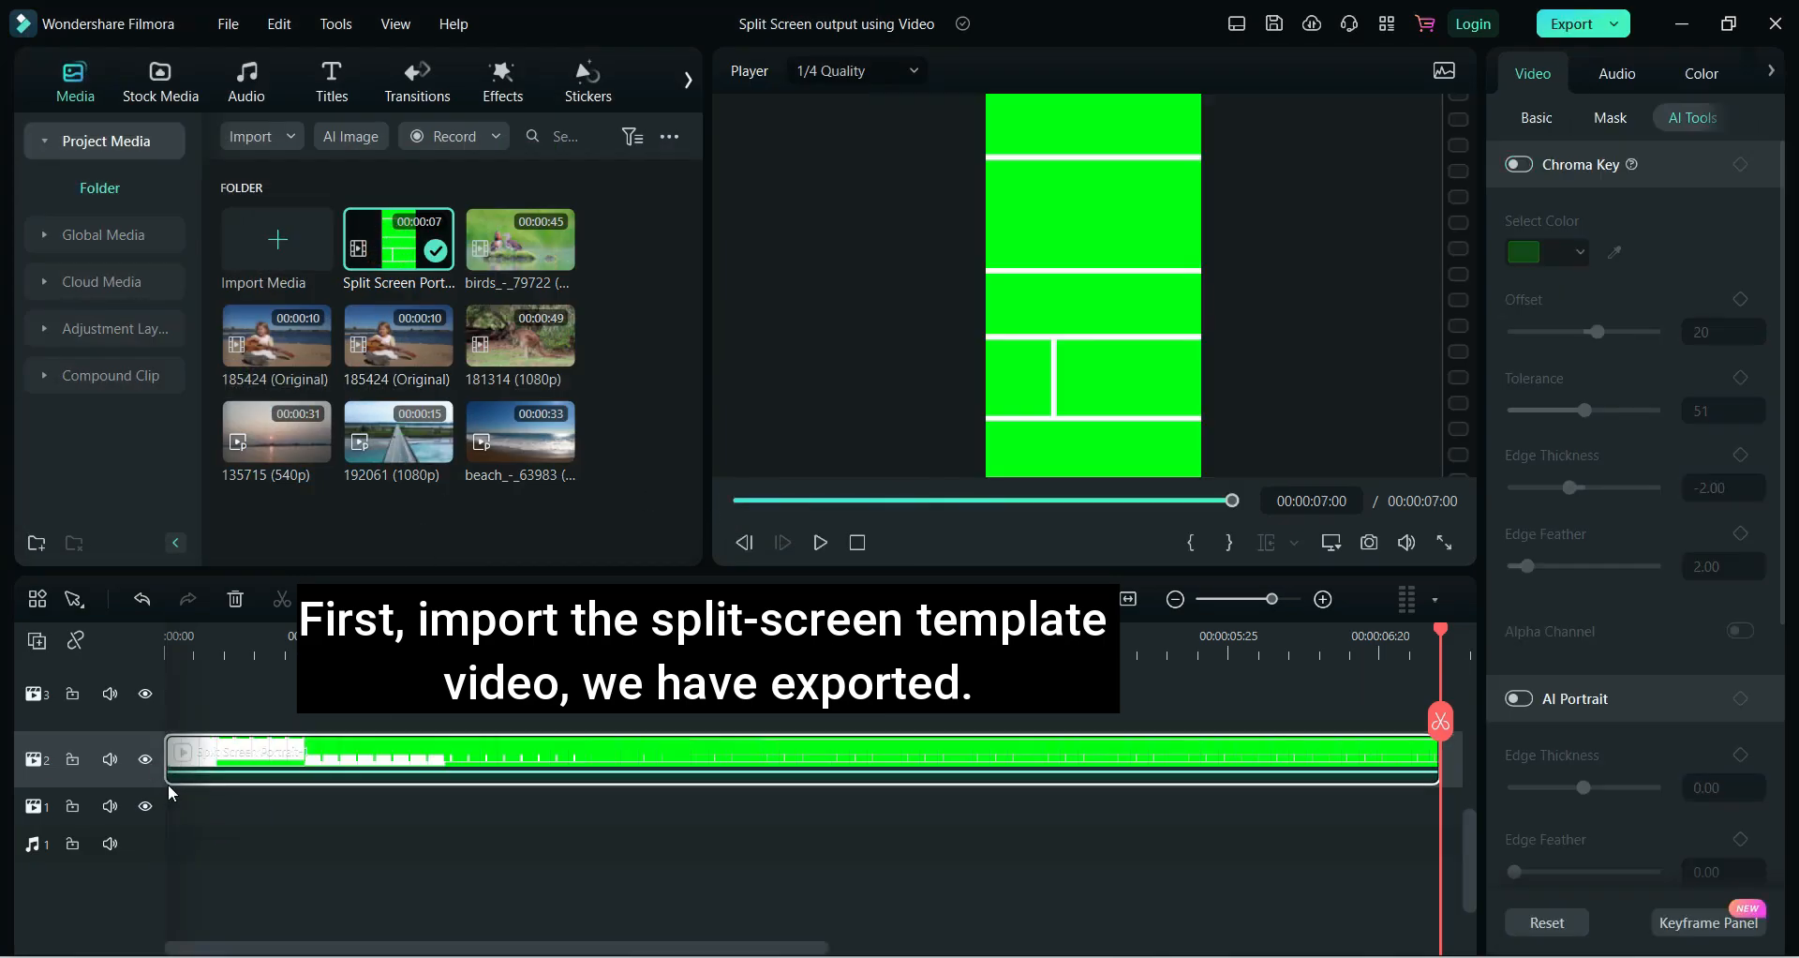
pyautogui.click(230, 647)
pyautogui.moveTo(260, 656); pyautogui.dragTo(1441, 647)
pyautogui.moveTo(277, 436); pyautogui.dragTo(162, 784)
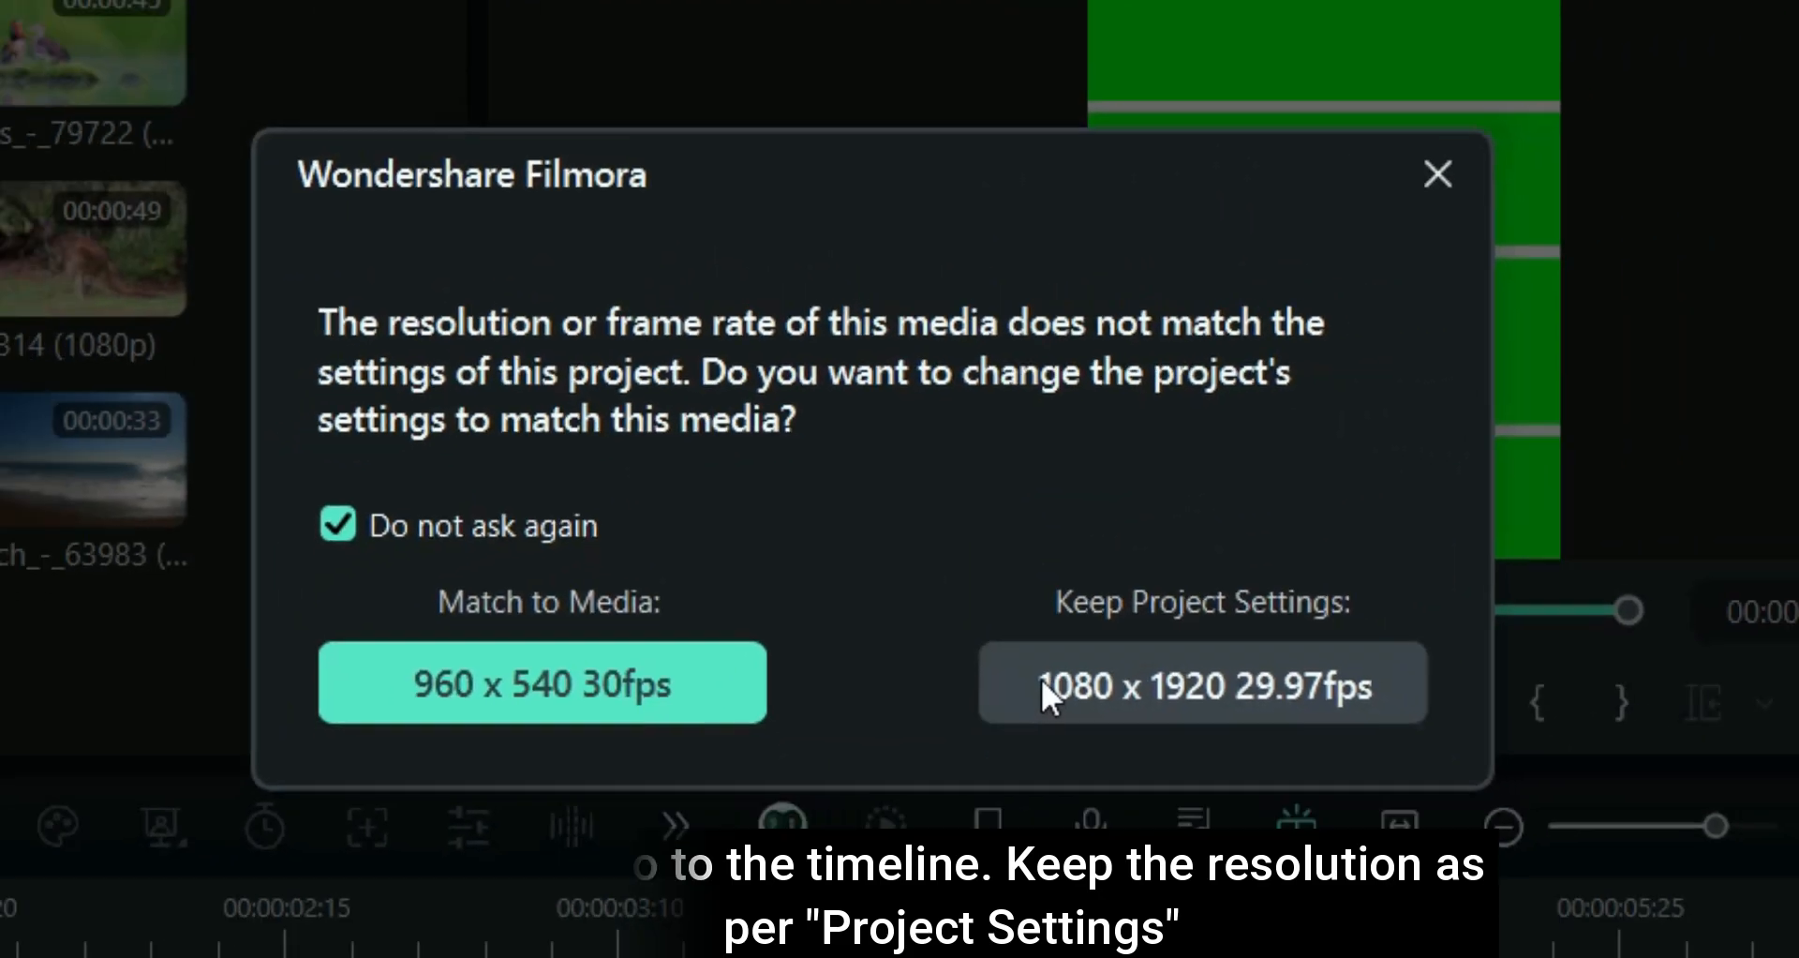
pyautogui.click(1097, 788)
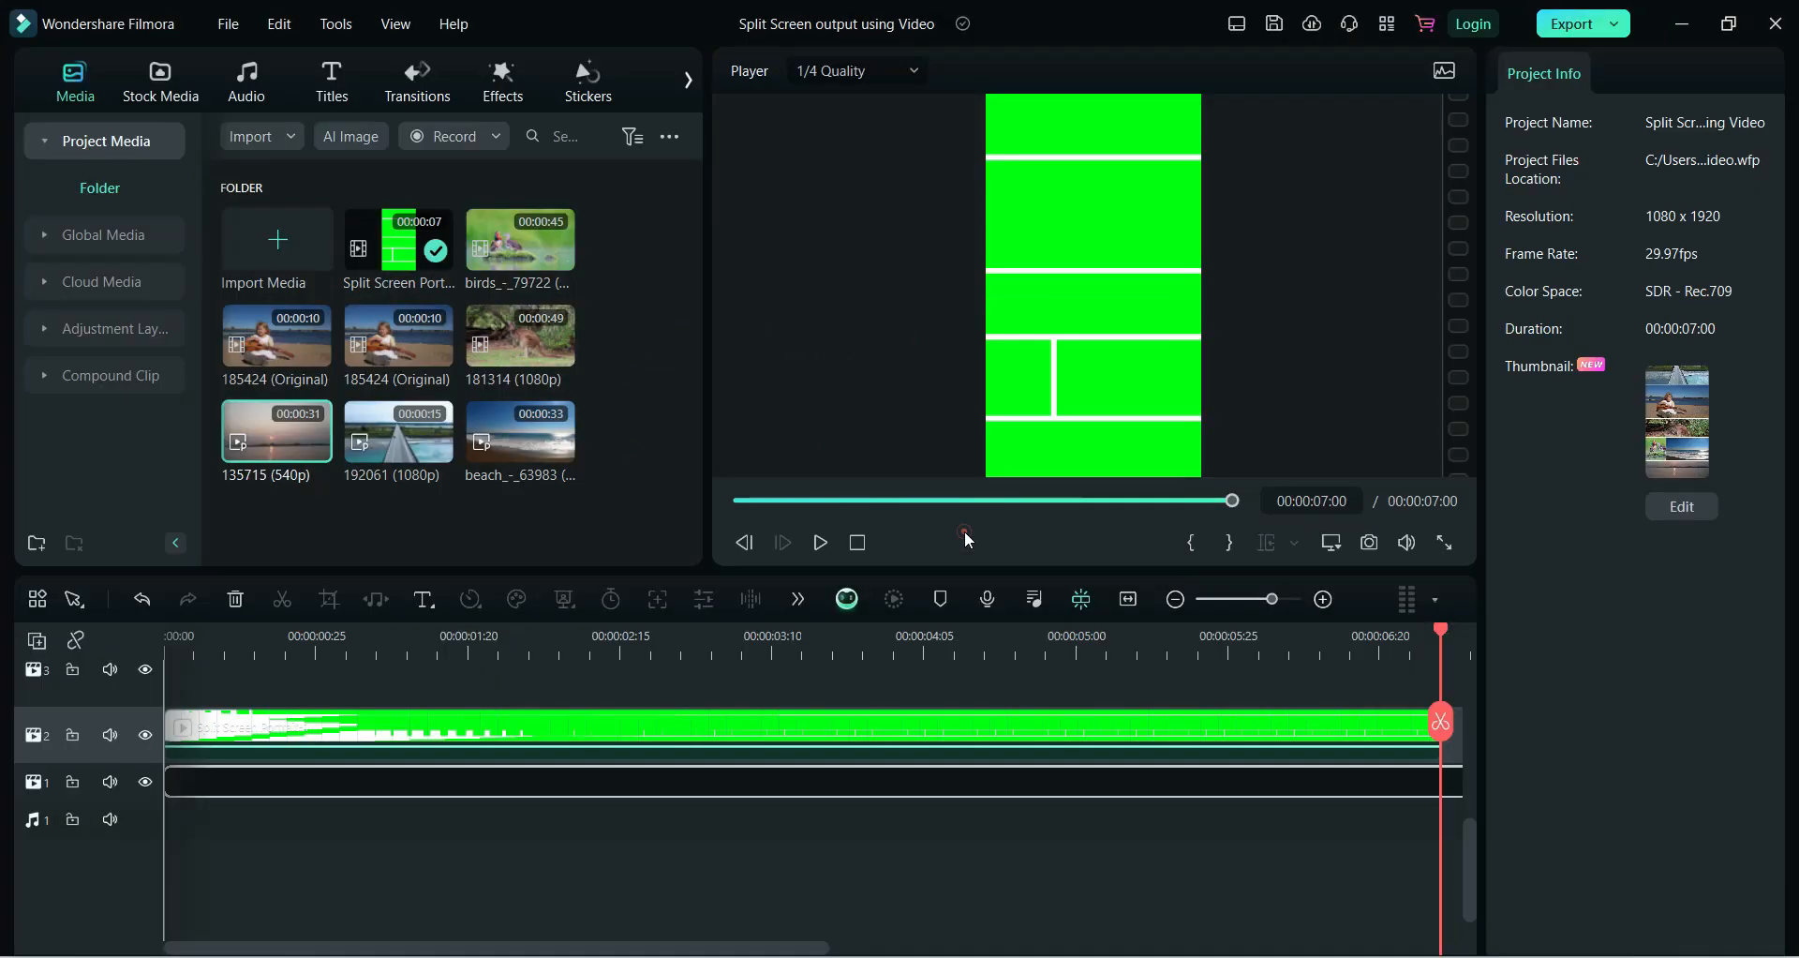
# Cut the 135715 (540p) clip on track 1 so it ends together with the template video at 7 seconds
pyautogui.click(319, 770)
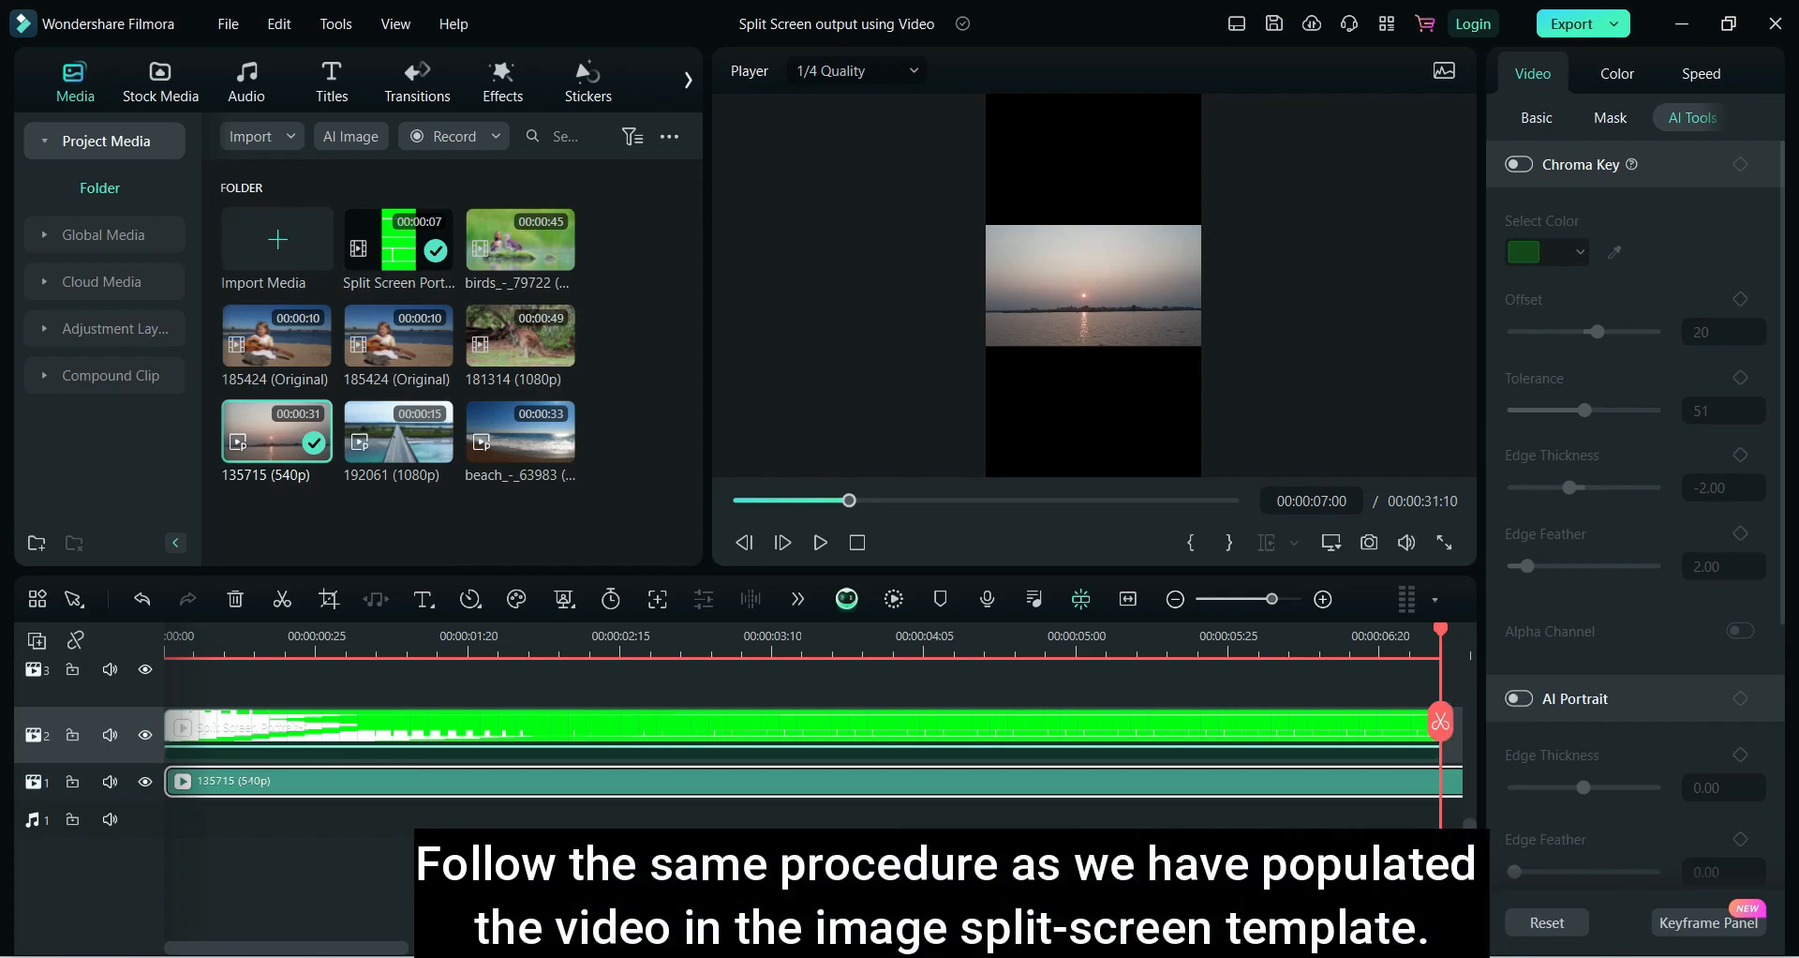
pyautogui.click(1181, 602)
pyautogui.click(864, 736)
pyautogui.click(946, 784)
pyautogui.press('Delete')
pyautogui.moveTo(861, 780); pyautogui.dragTo(759, 779)
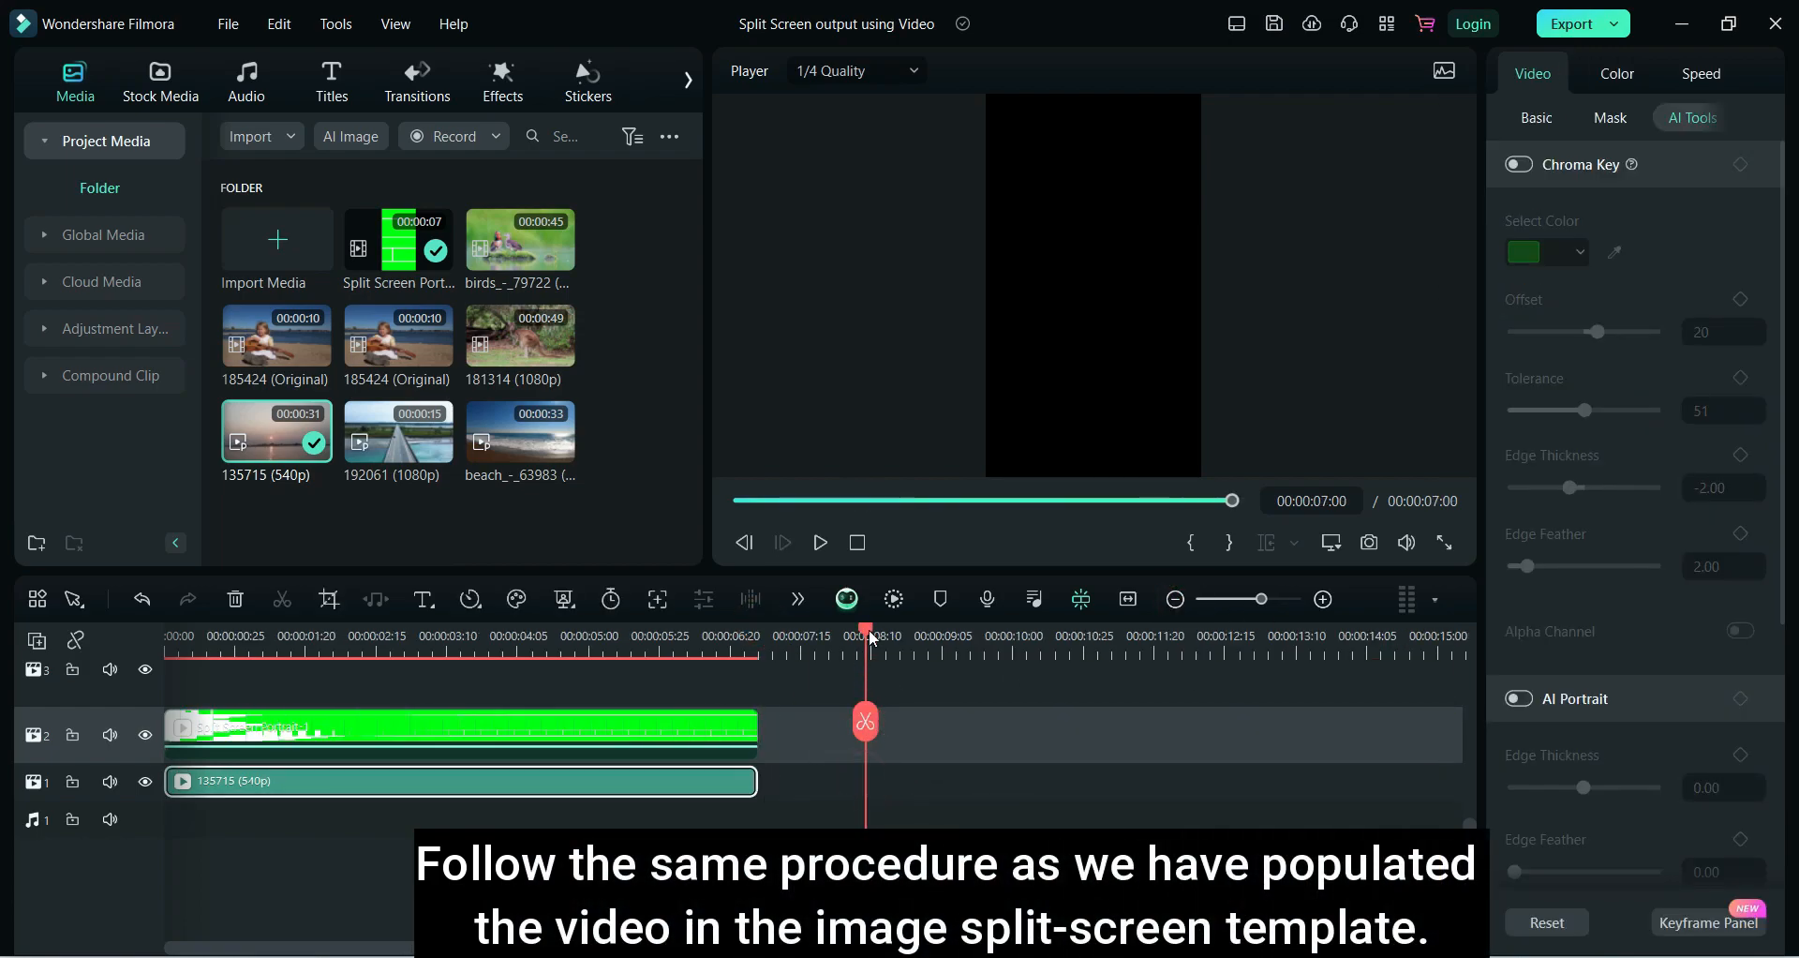
# Enable Chroma Key on the template video, then lock track 2 and select the 135715 sunset video in the preview
pyautogui.moveTo(866, 630); pyautogui.dragTo(489, 668)
pyautogui.click(537, 736)
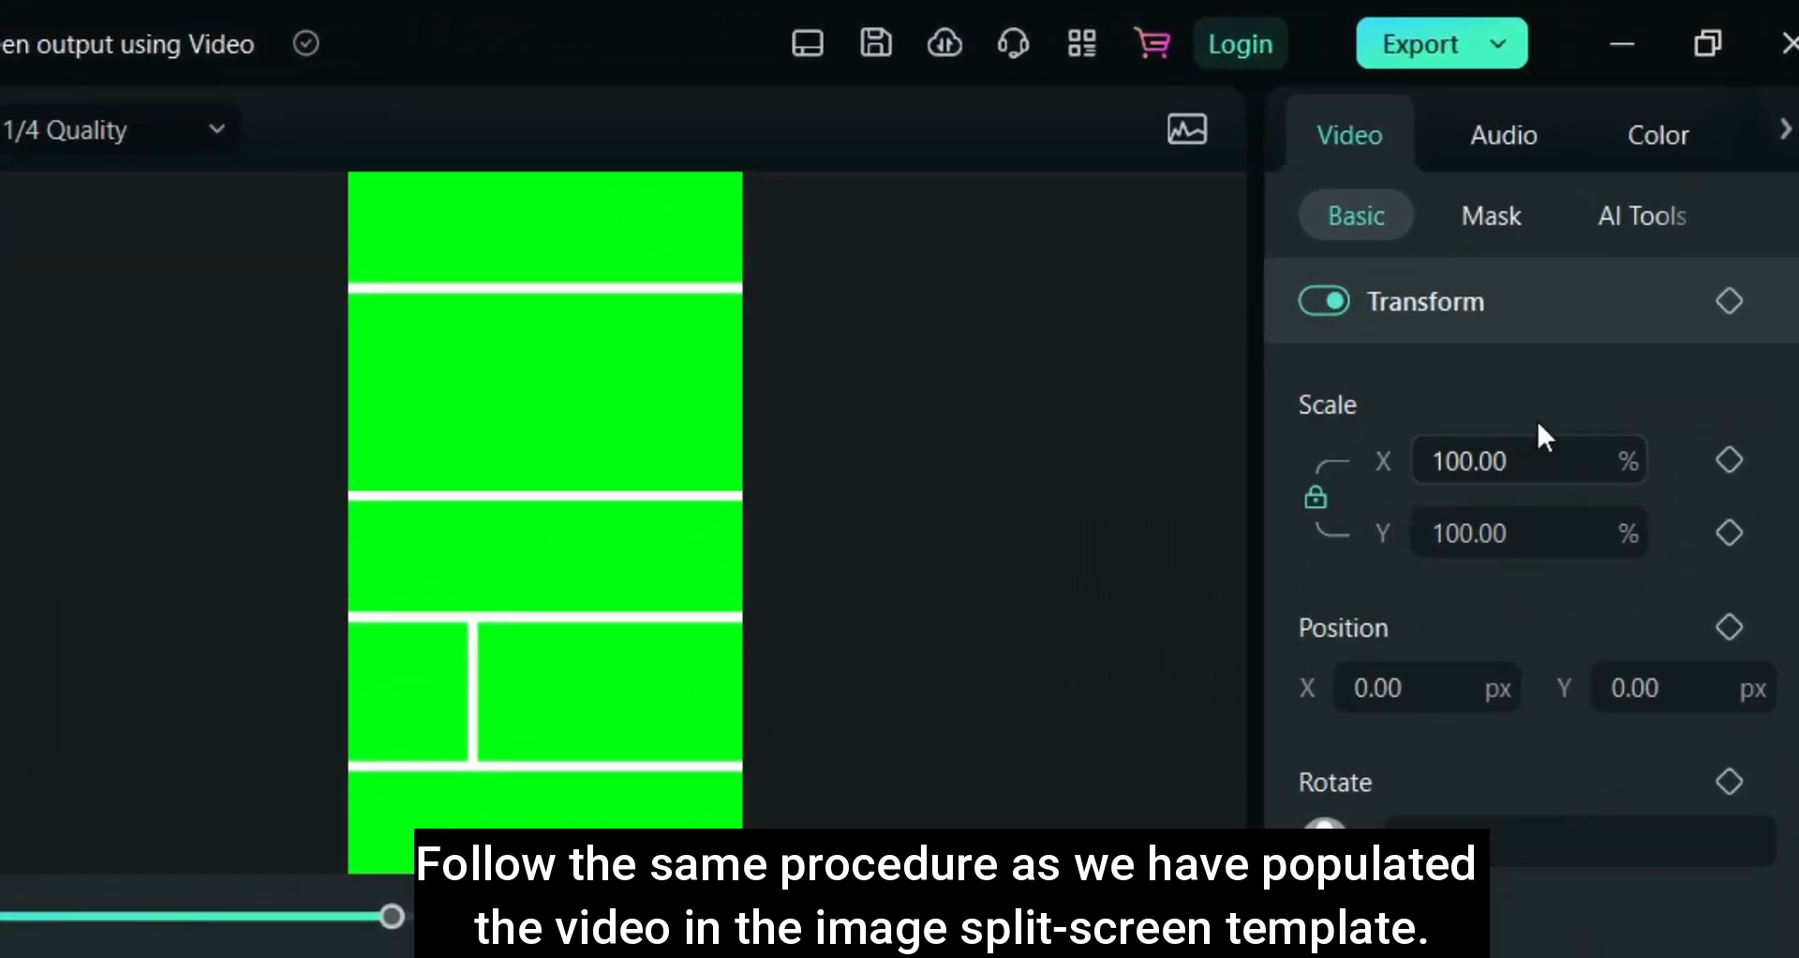
pyautogui.click(1600, 217)
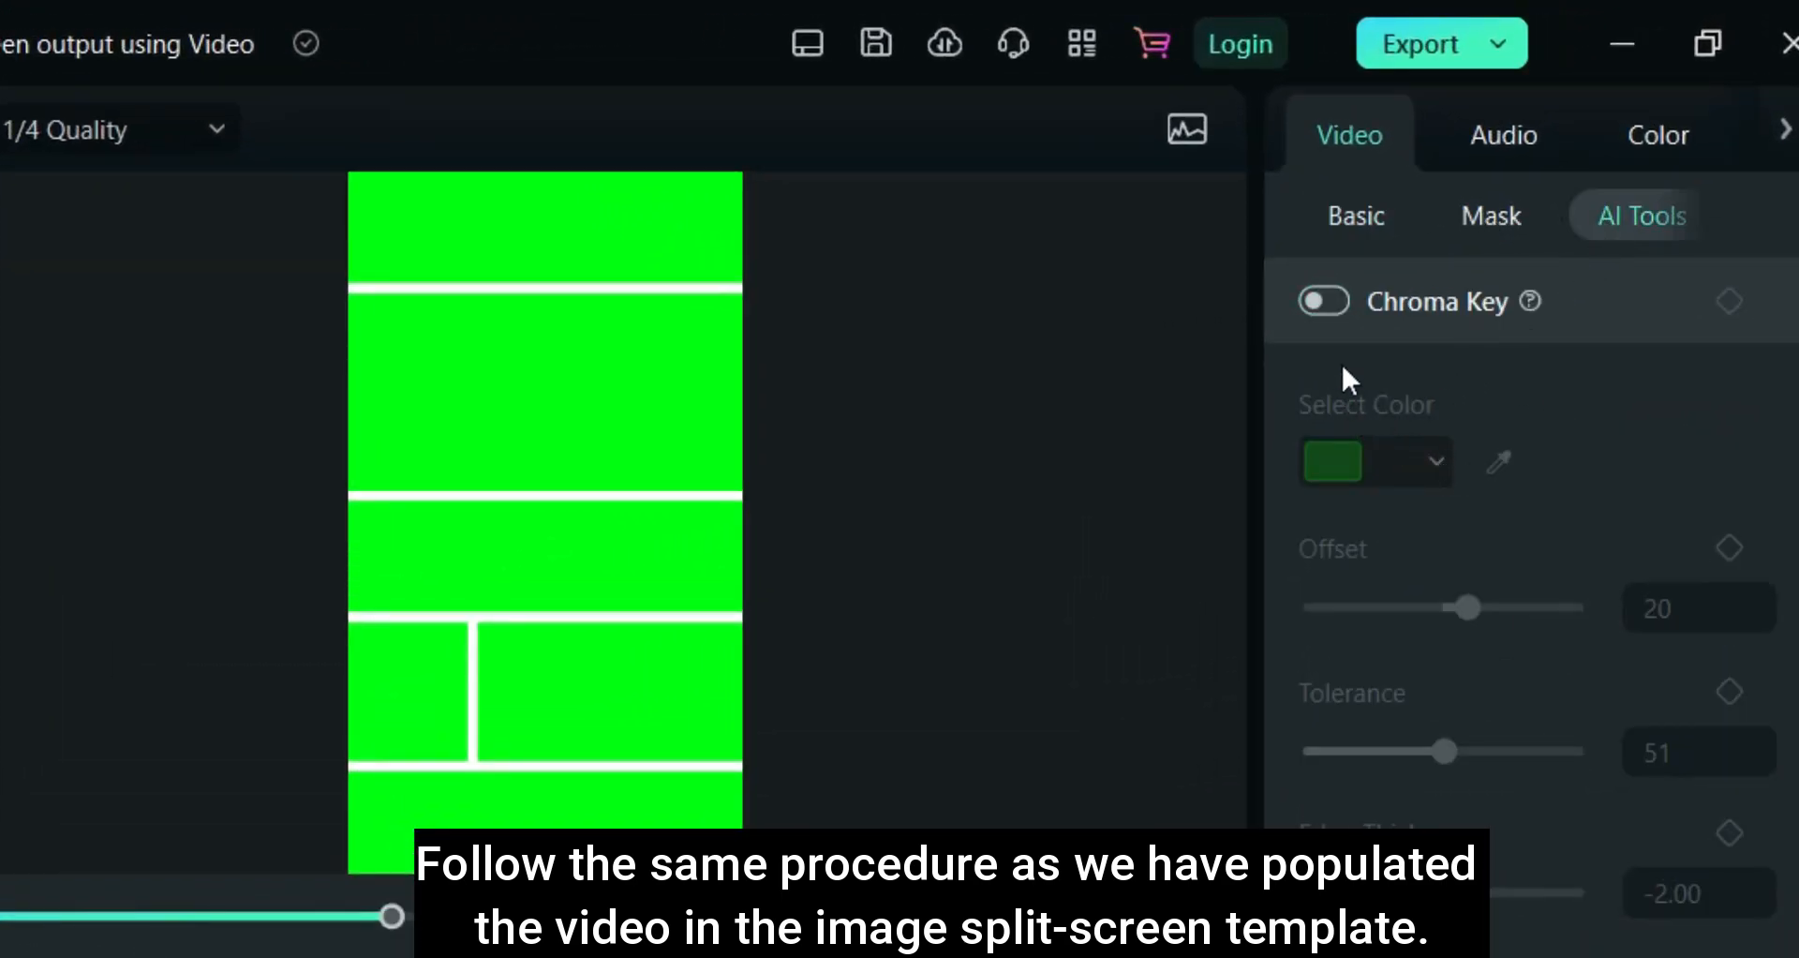
pyautogui.click(1321, 301)
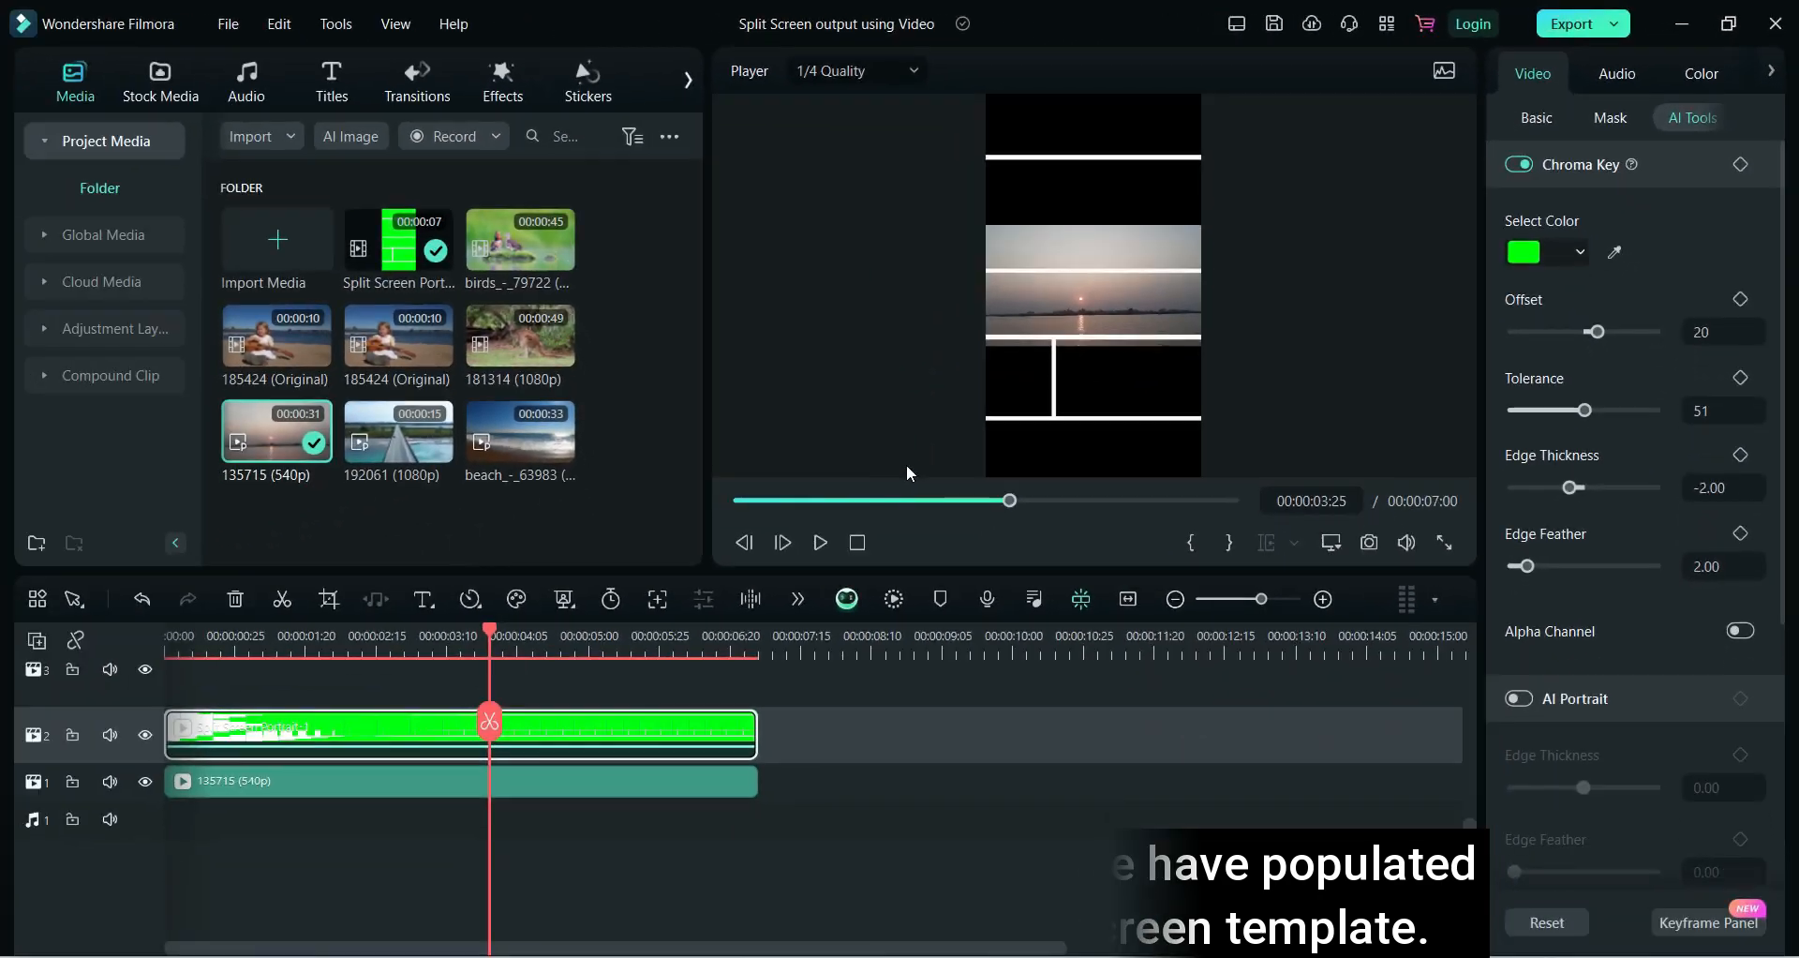
pyautogui.click(72, 735)
pyautogui.click(1123, 321)
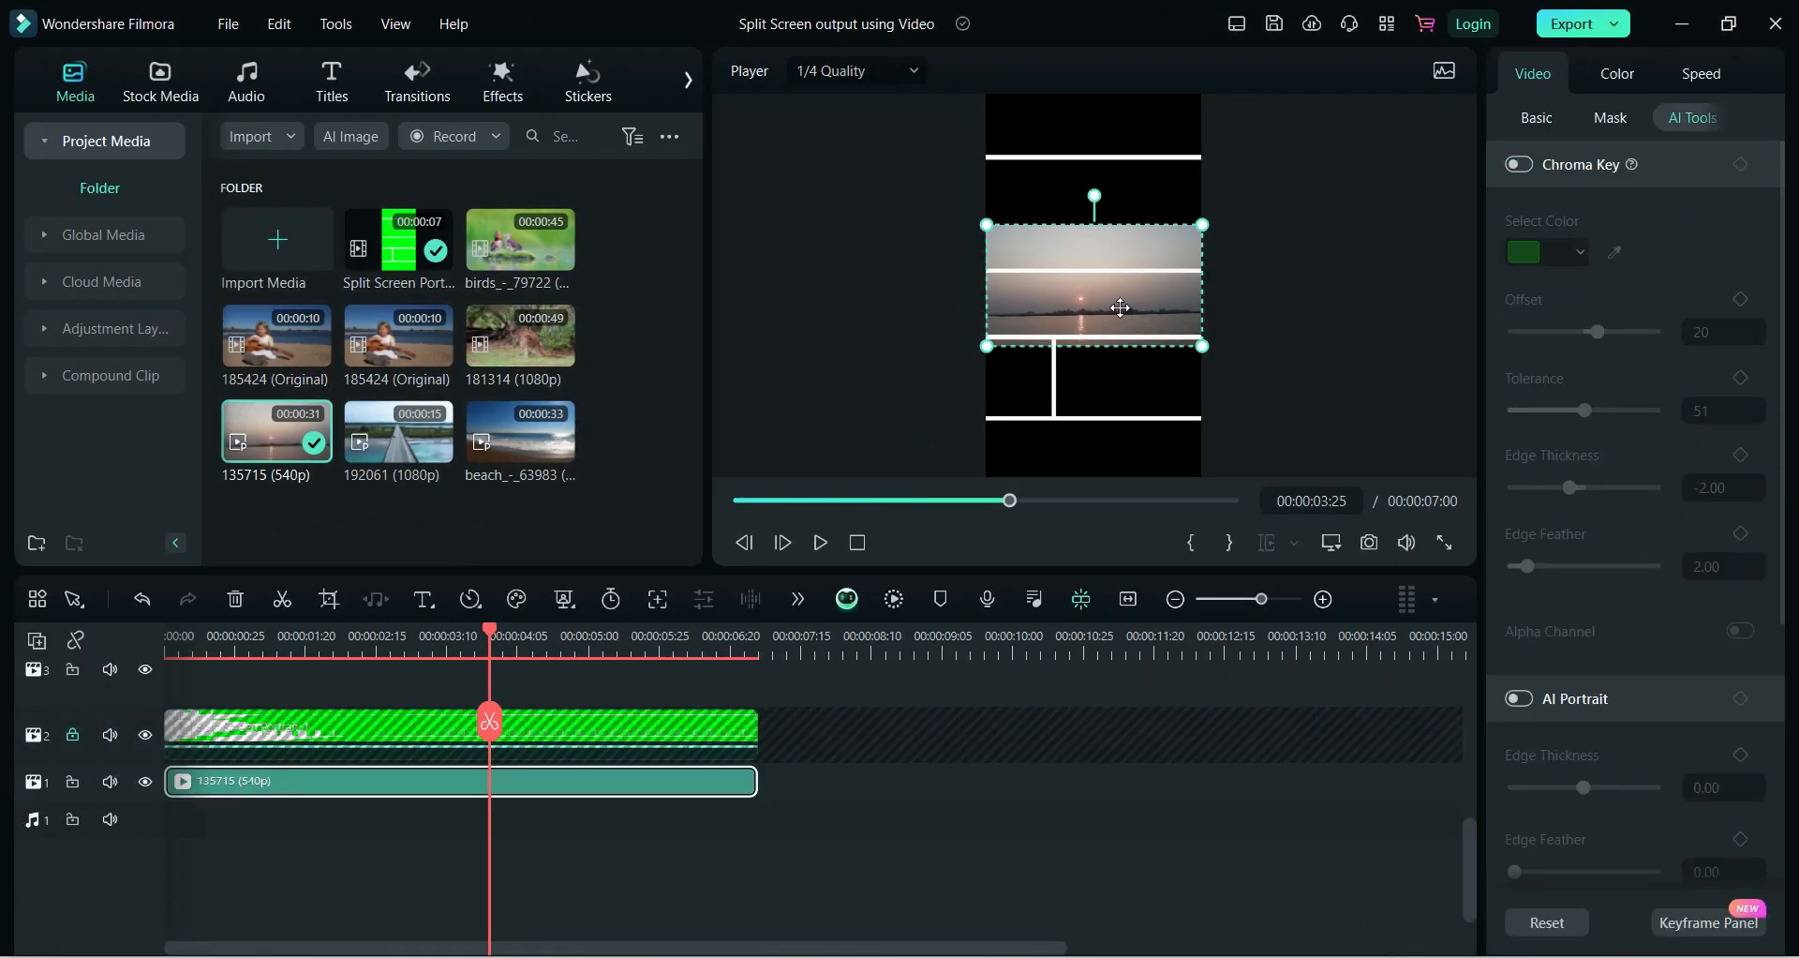
# Move the 135715 (540p) sunset video up into the top panel of the template
pyautogui.moveTo(1116, 307); pyautogui.dragTo(1116, 117)
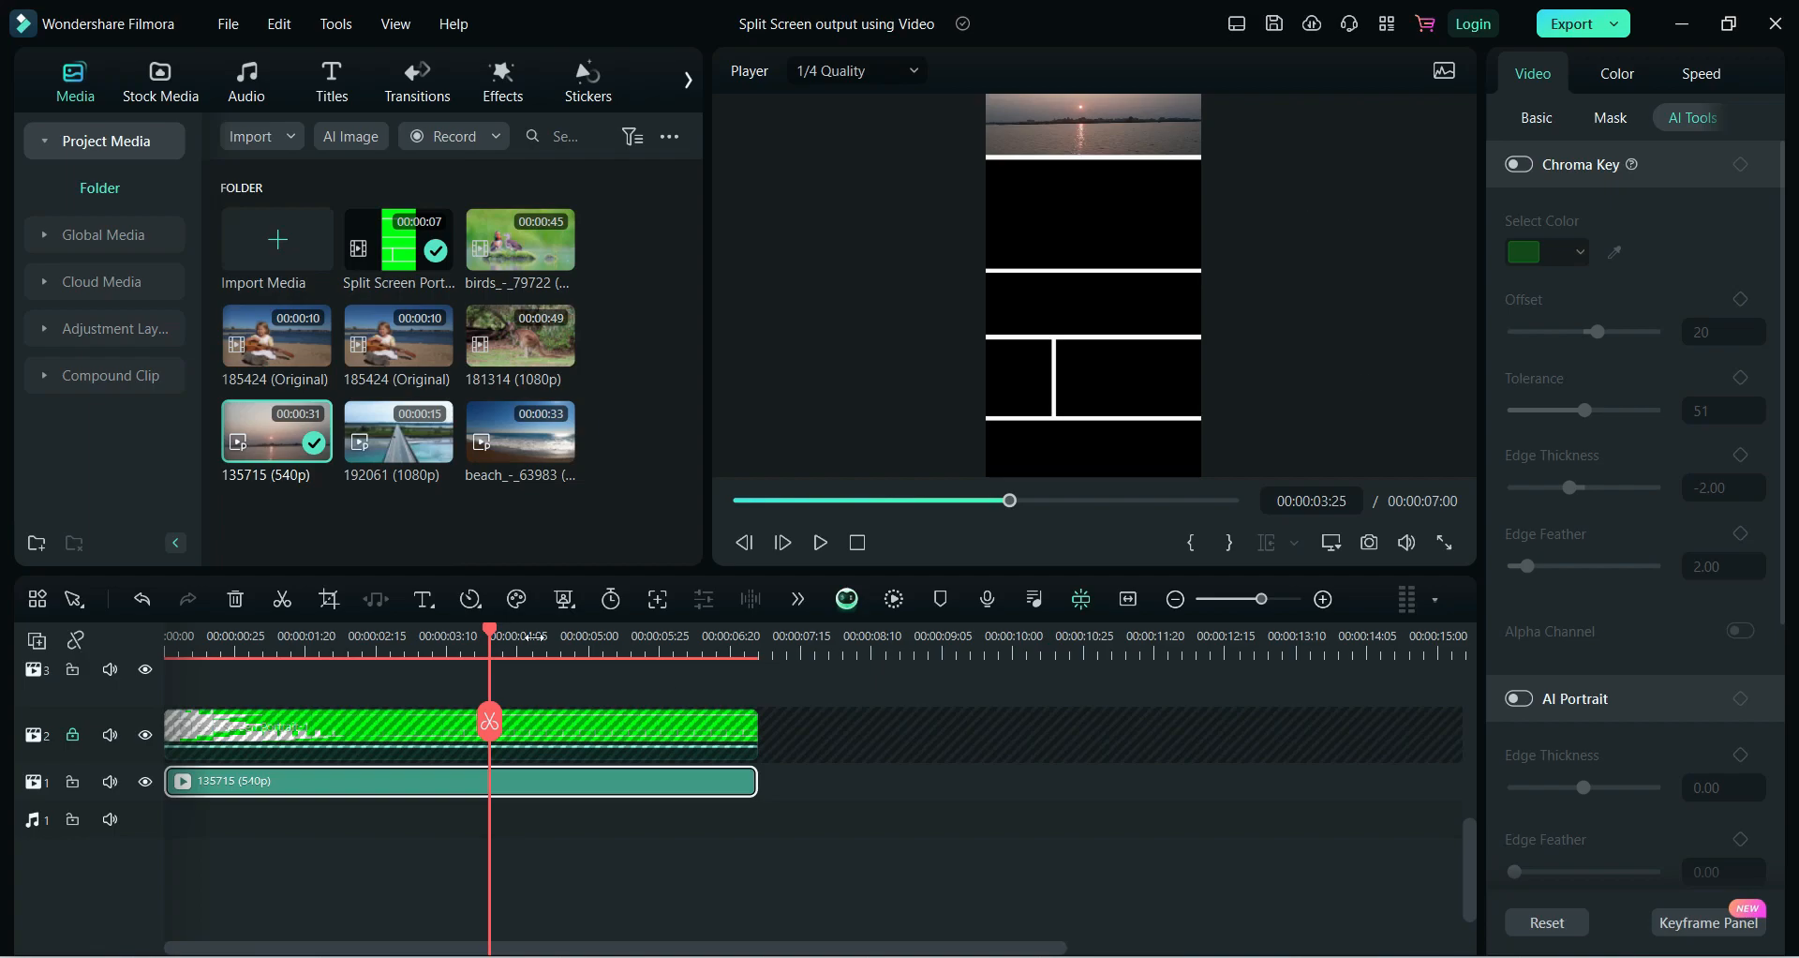
pyautogui.moveTo(490, 632)
pyautogui.mouseDown()
pyautogui.moveTo(165, 637)
pyautogui.moveTo(474, 639)
pyautogui.mouseUp()
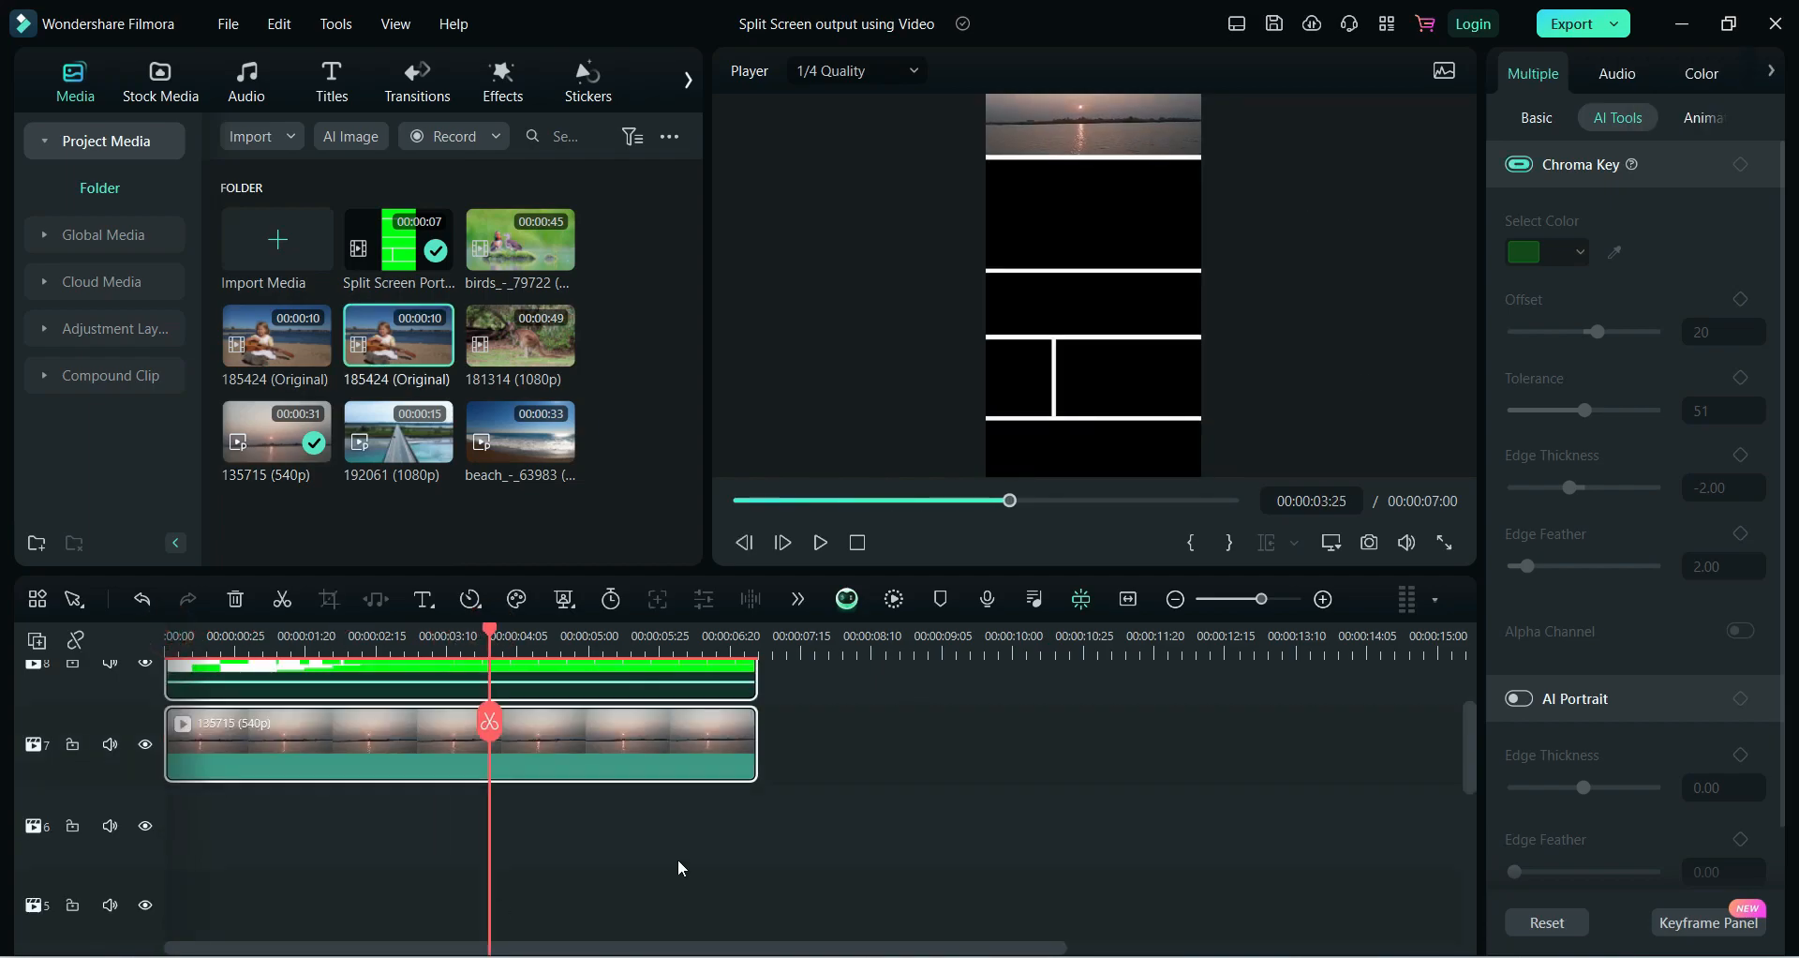
# Place the second 185424 (Original) video on track 6 from the start and trim its end to 7 seconds
pyautogui.moveTo(421, 350); pyautogui.dragTo(173, 837)
pyautogui.moveTo(1028, 825); pyautogui.dragTo(758, 823)
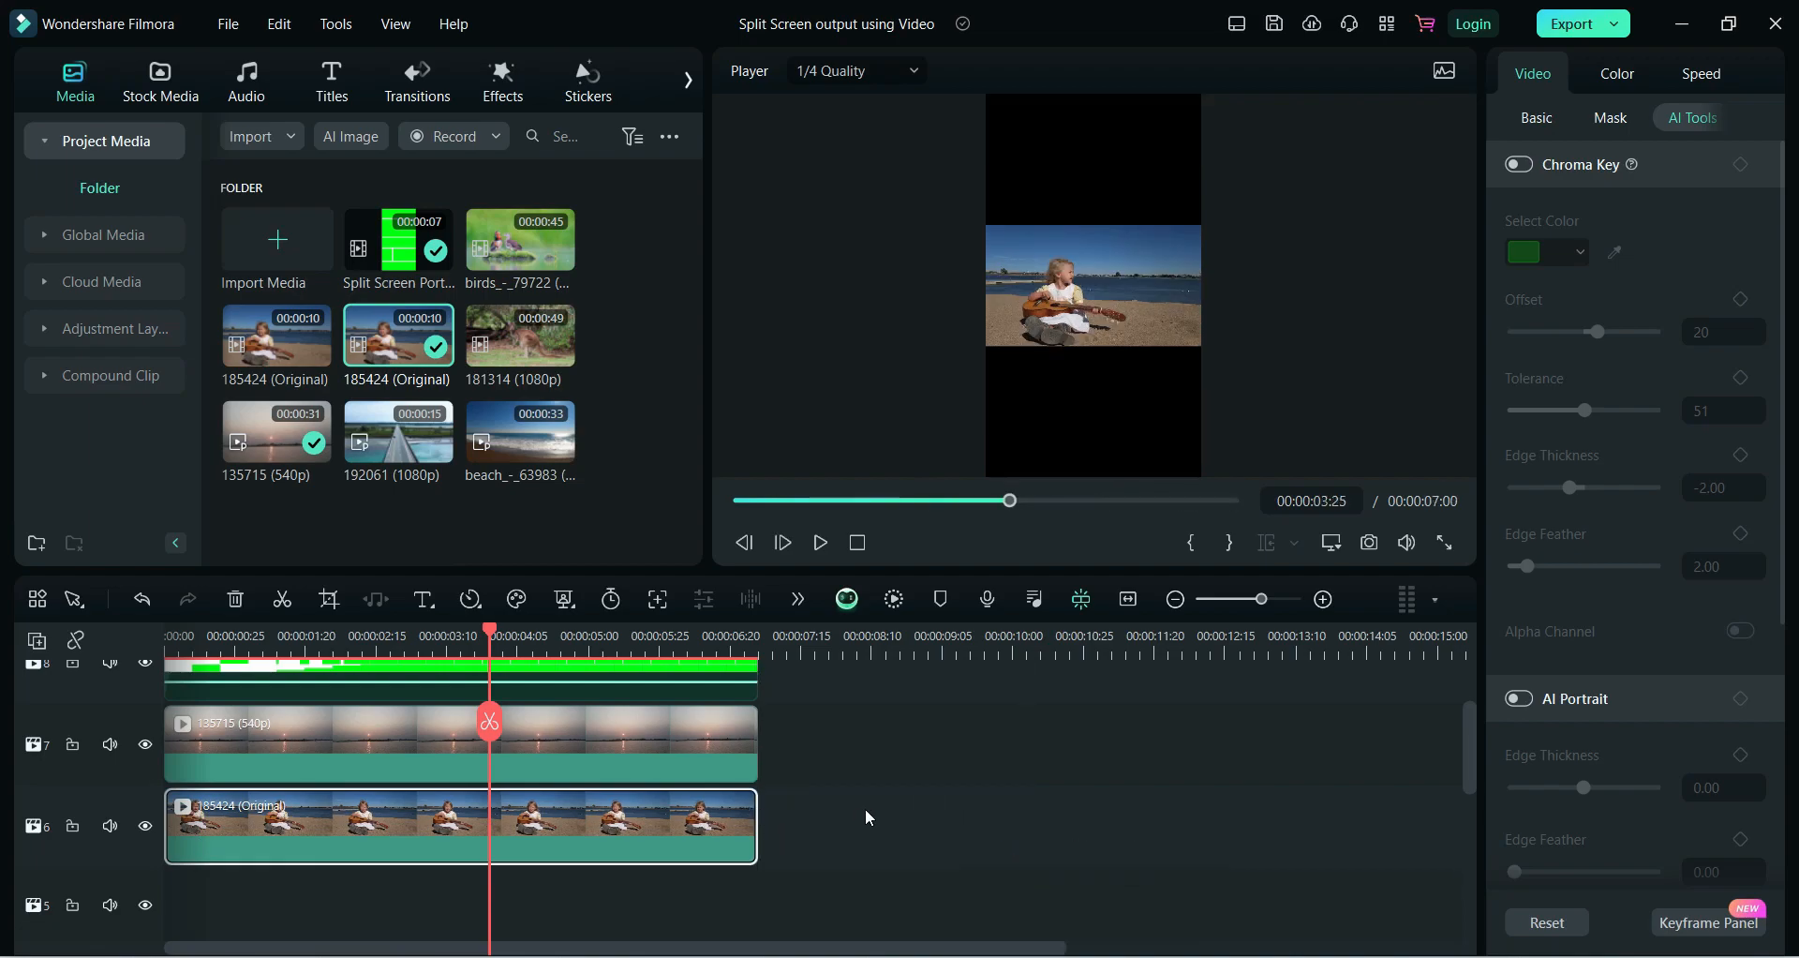
# Lock tracks 8 and 7, and move the 185424 guitar video up into the template's second panel
pyautogui.scroll(1, 1467, 761)
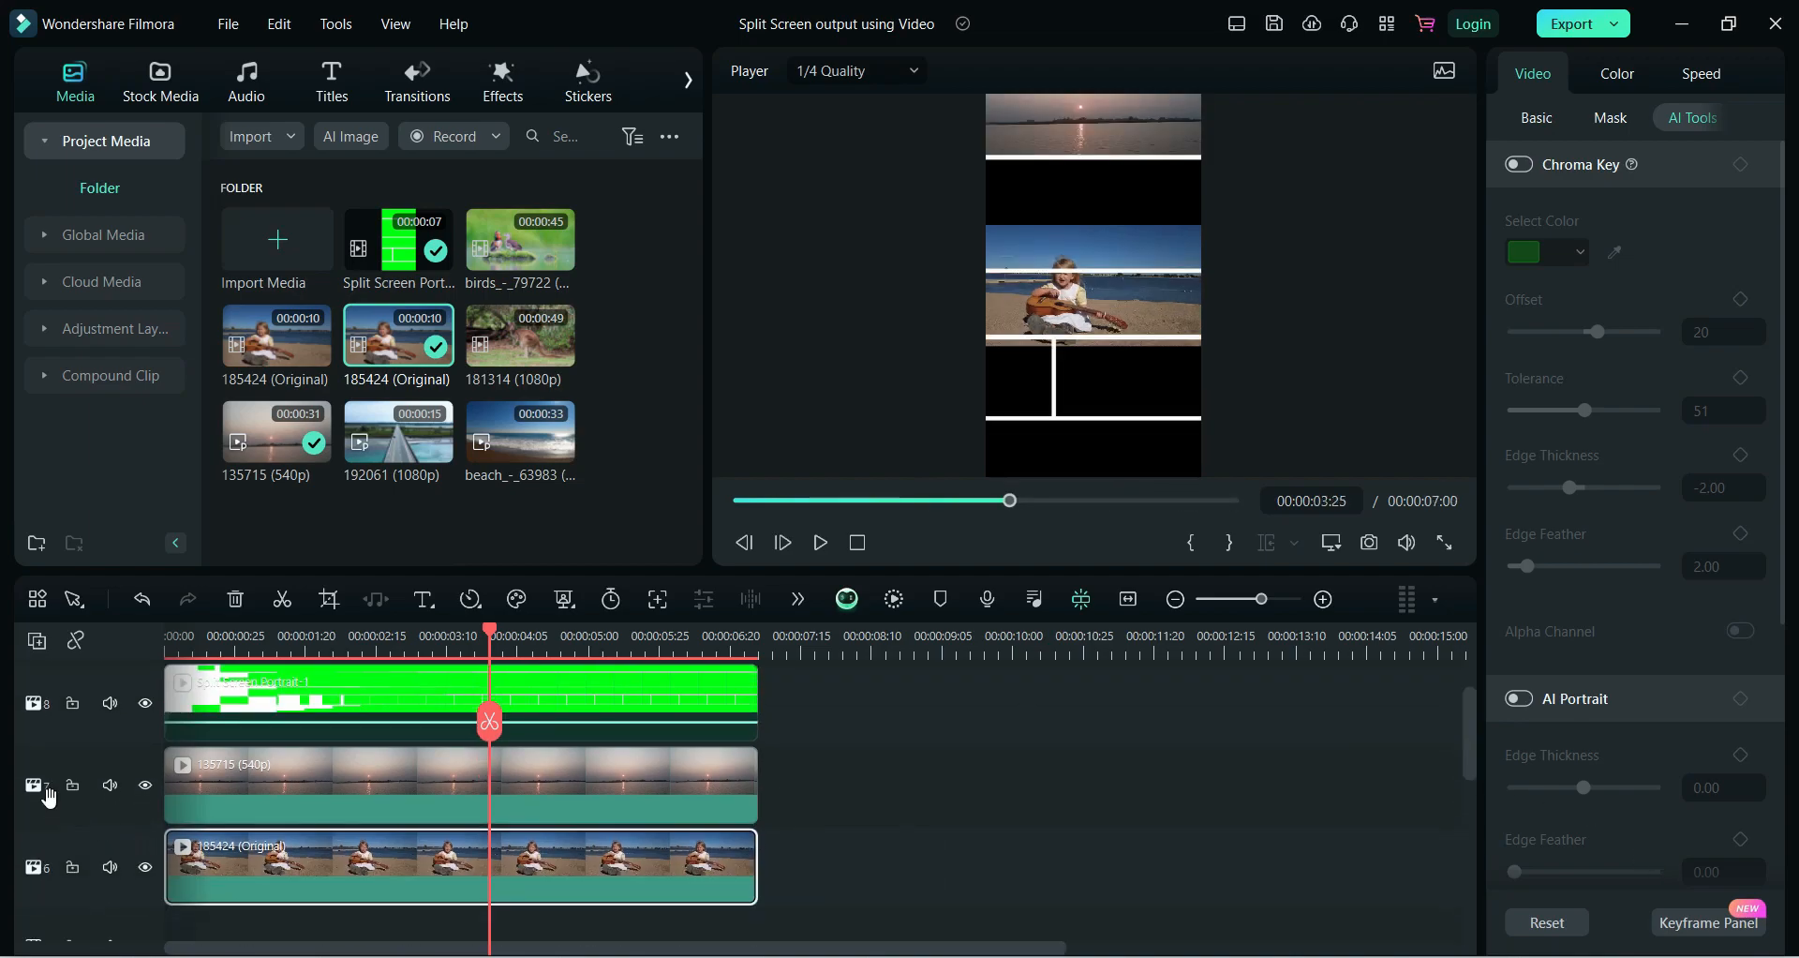
pyautogui.click(73, 704)
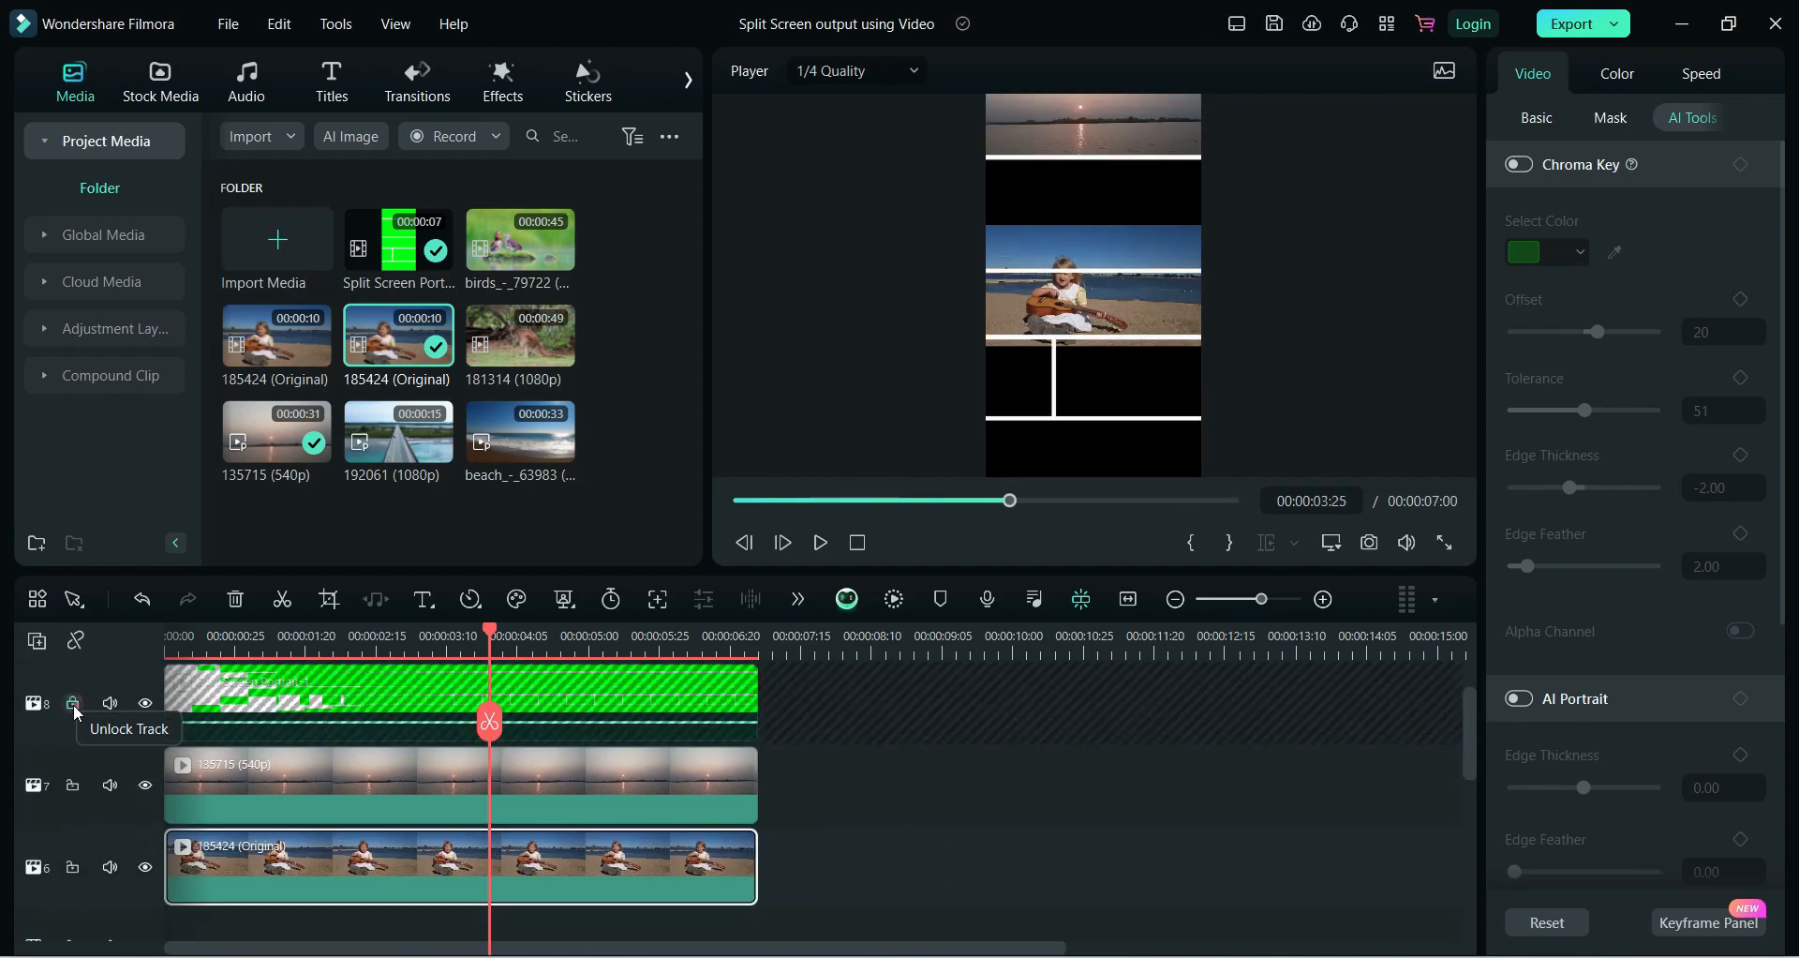
pyautogui.click(73, 785)
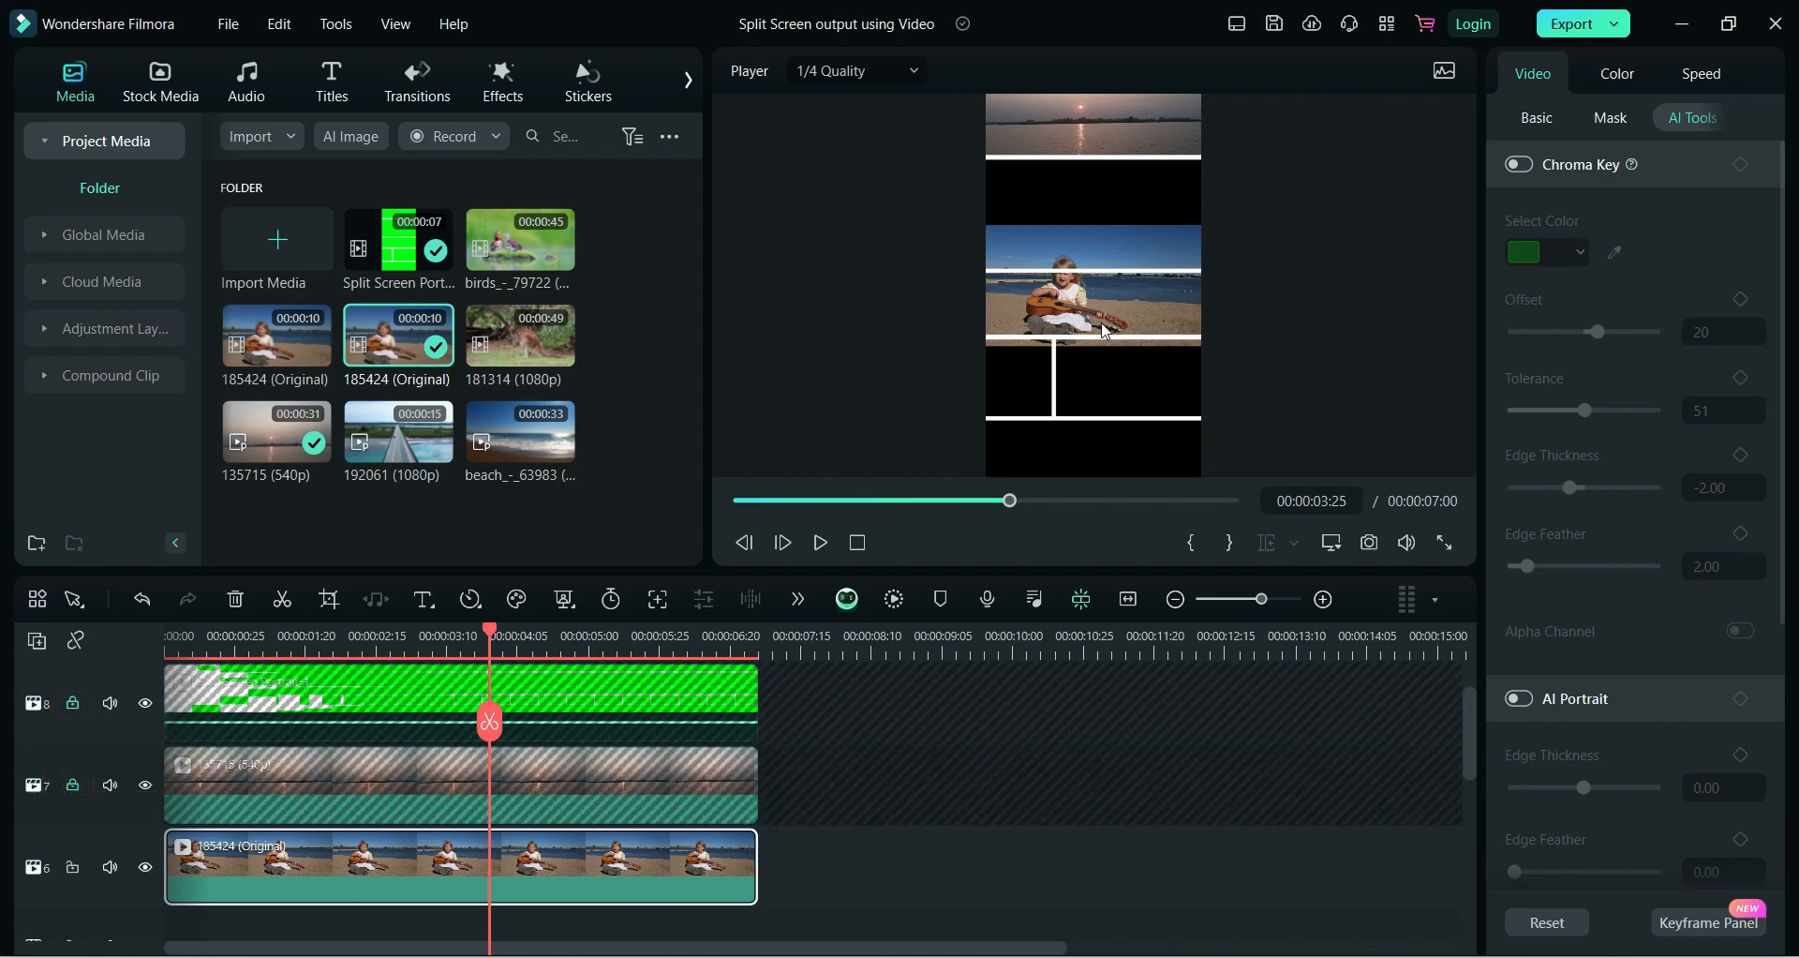
pyautogui.moveTo(1124, 259); pyautogui.dragTo(1088, 208)
pyautogui.click(1244, 242)
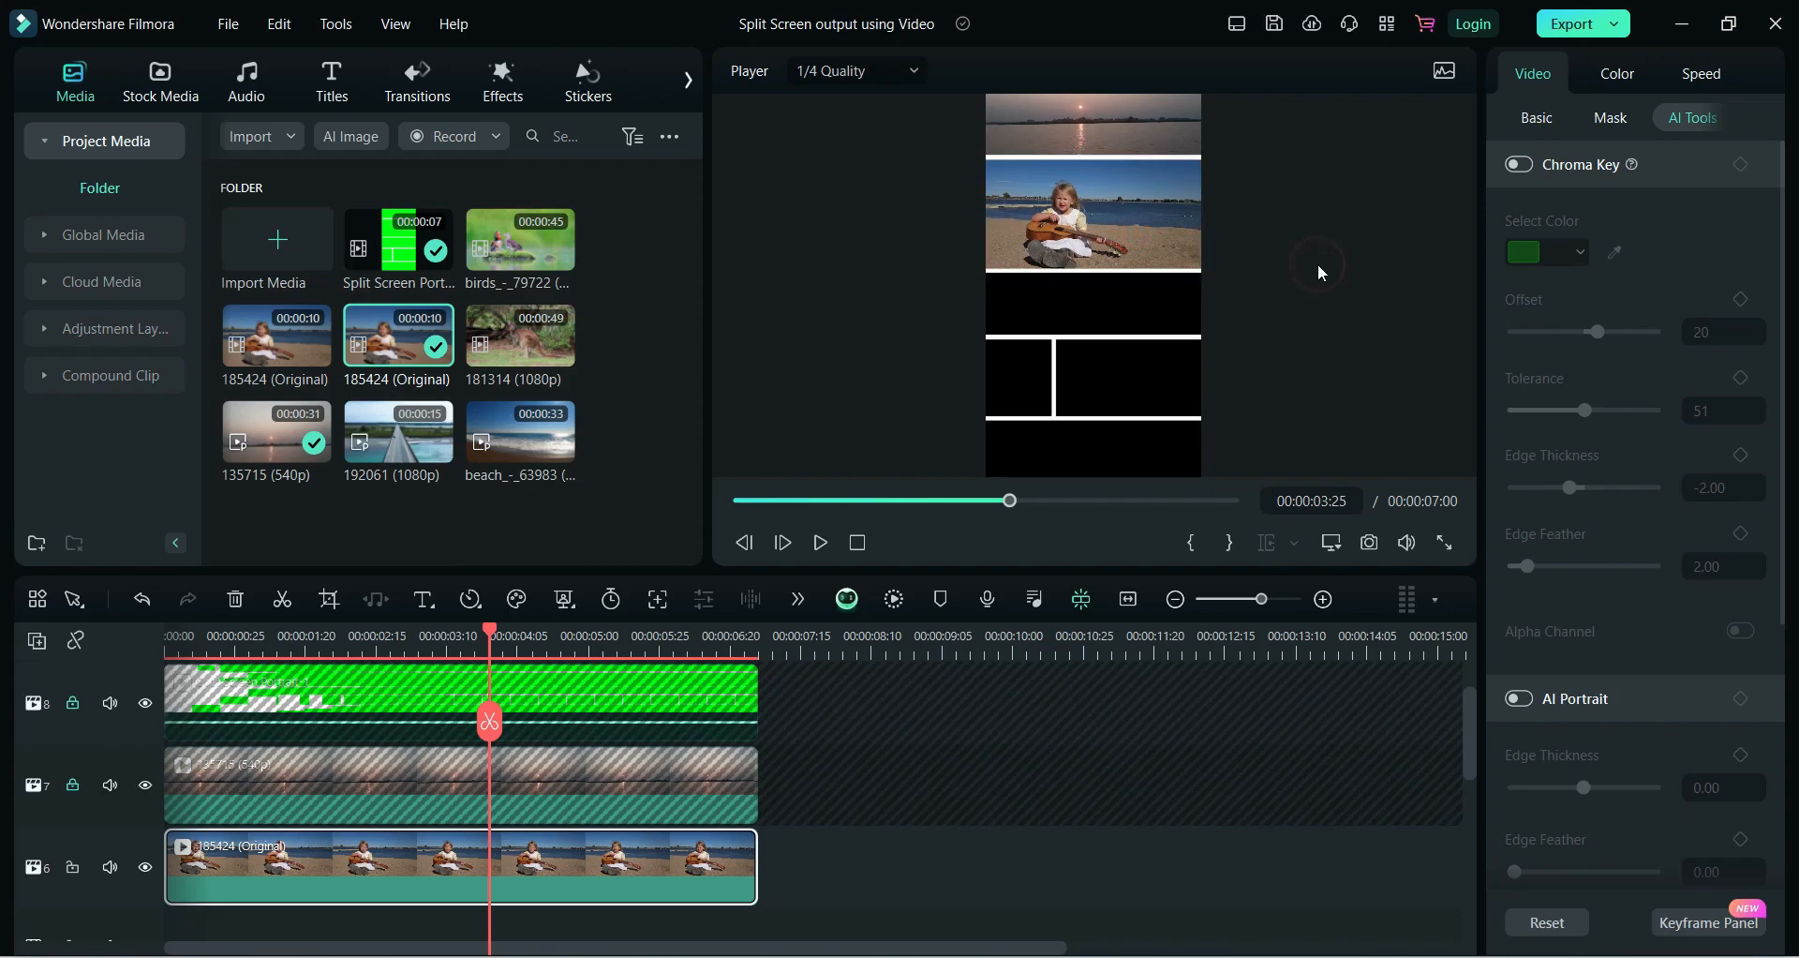
pyautogui.moveTo(1467, 729); pyautogui.dragTo(1459, 770)
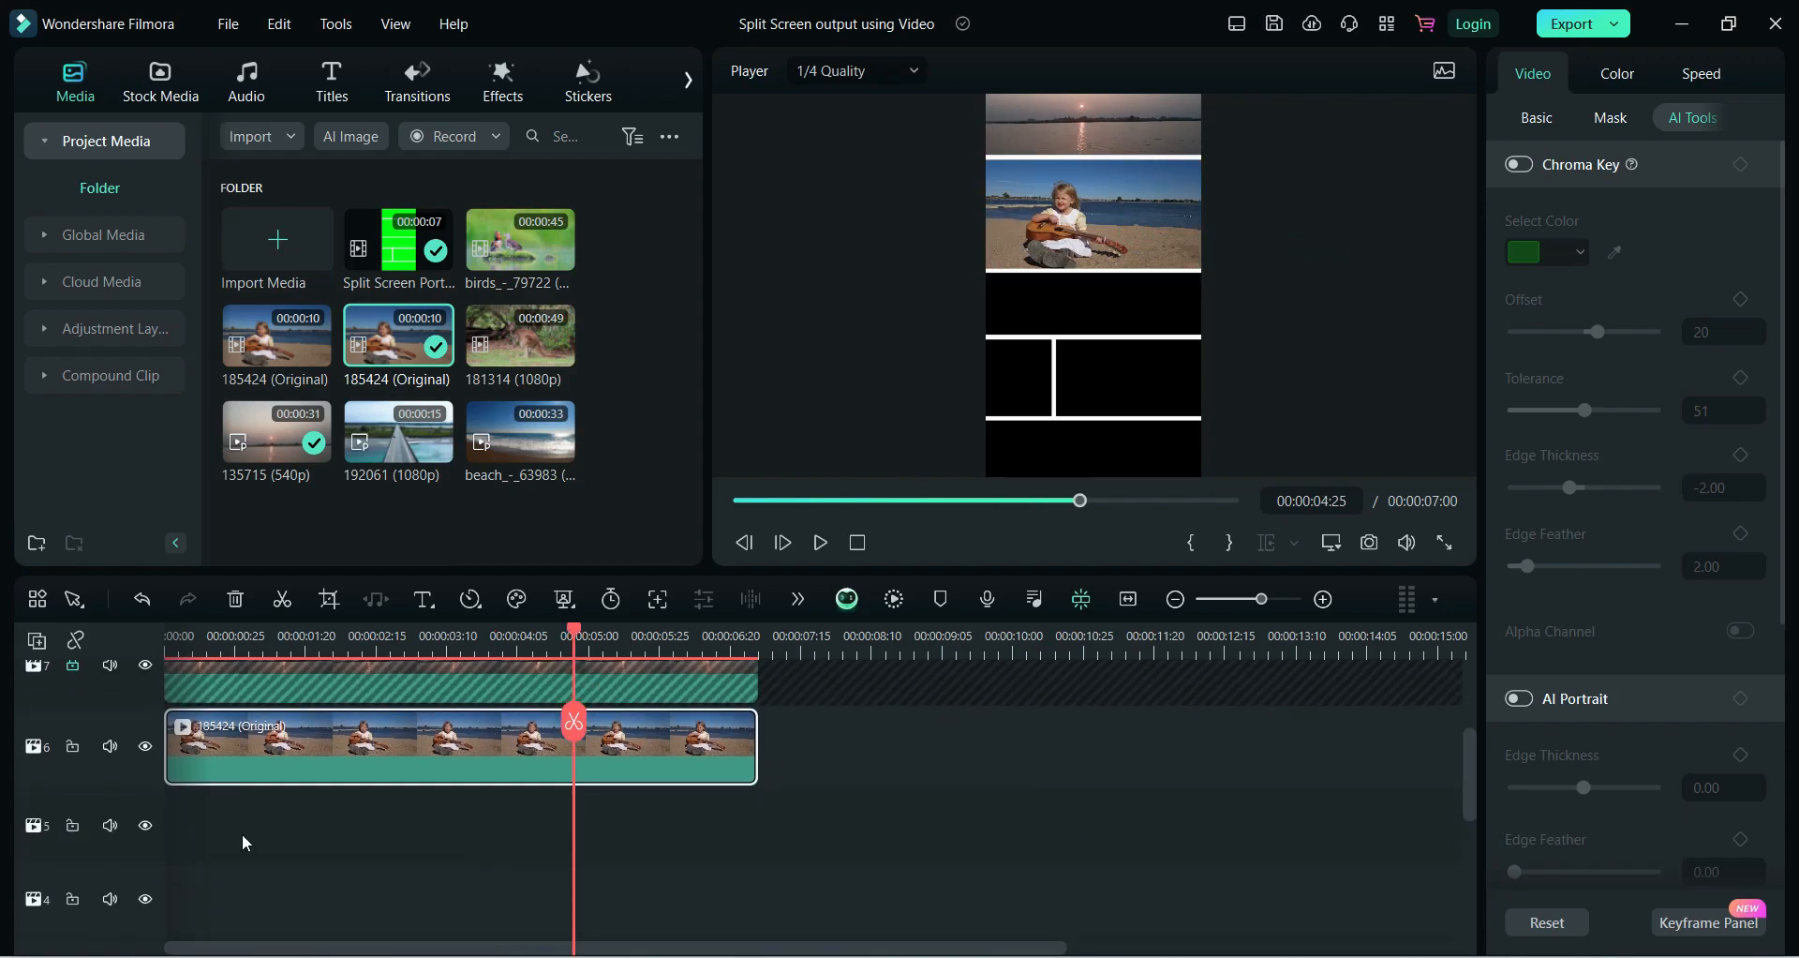
pyautogui.click(73, 748)
pyautogui.moveTo(393, 434); pyautogui.dragTo(173, 829)
pyautogui.click(857, 641)
pyautogui.click(857, 721)
pyautogui.press('Delete')
pyautogui.moveTo(854, 815); pyautogui.dragTo(757, 814)
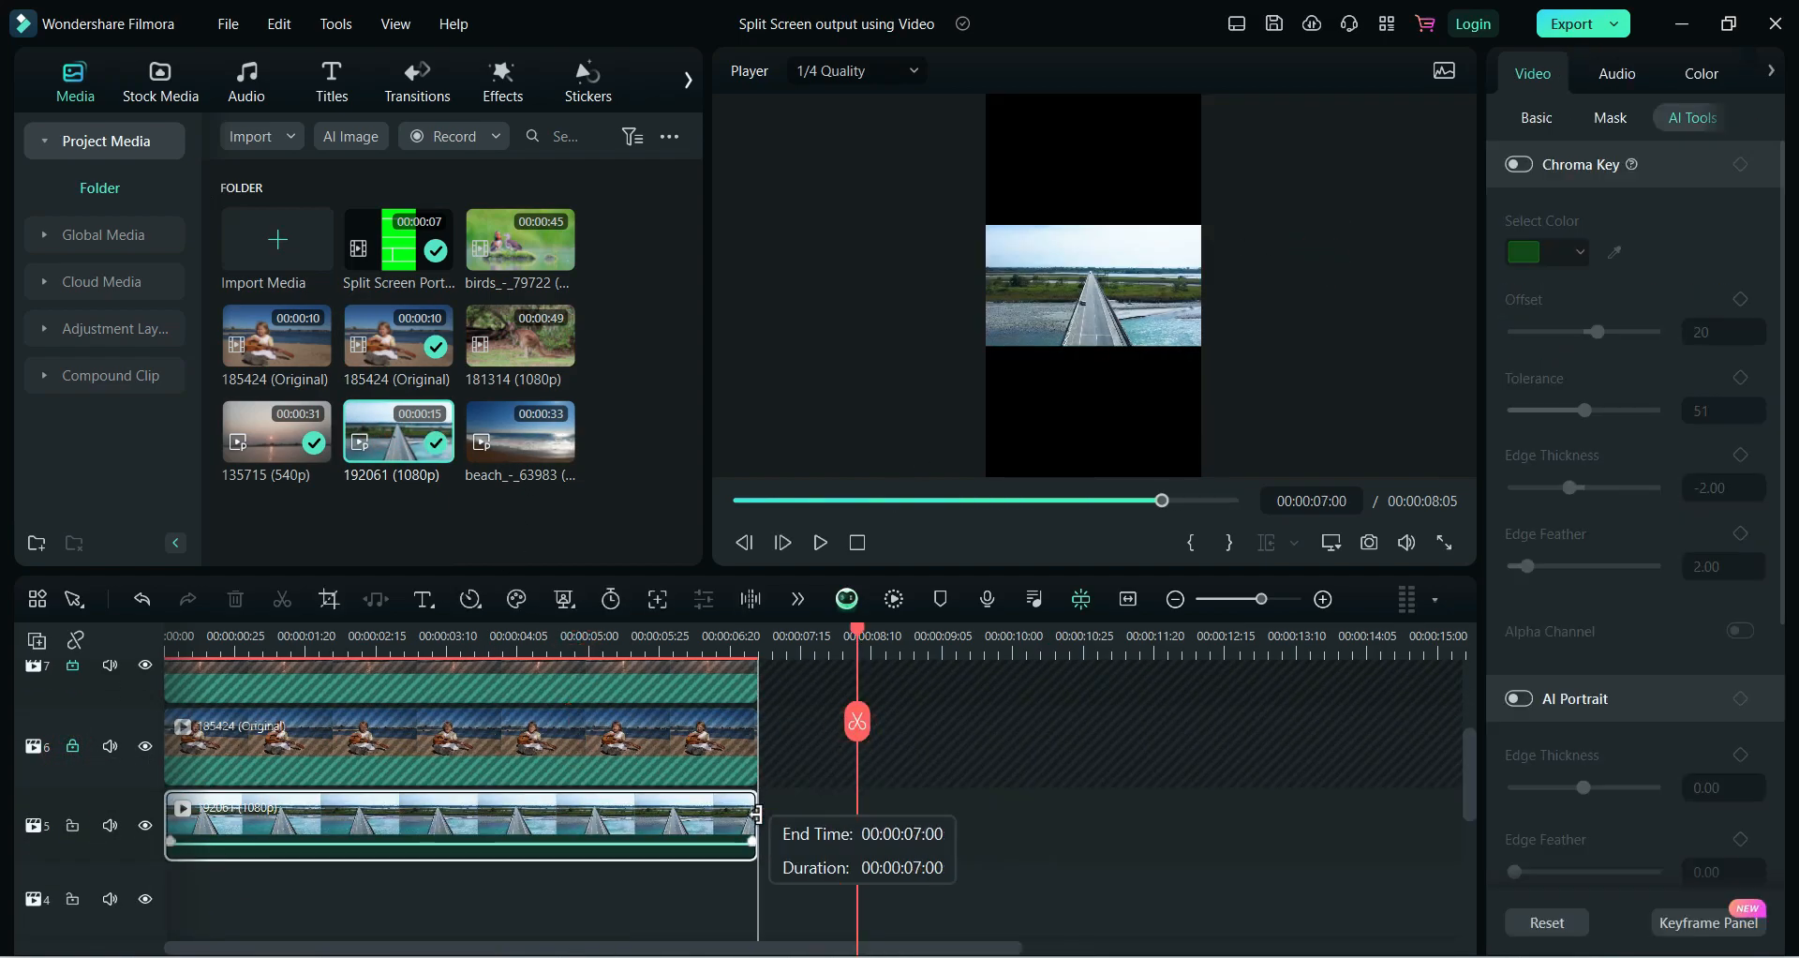
# Move the 192061 bridge video slightly up so that it fills the template's third panel
pyautogui.click(539, 636)
pyautogui.moveTo(1175, 311); pyautogui.dragTo(1176, 300)
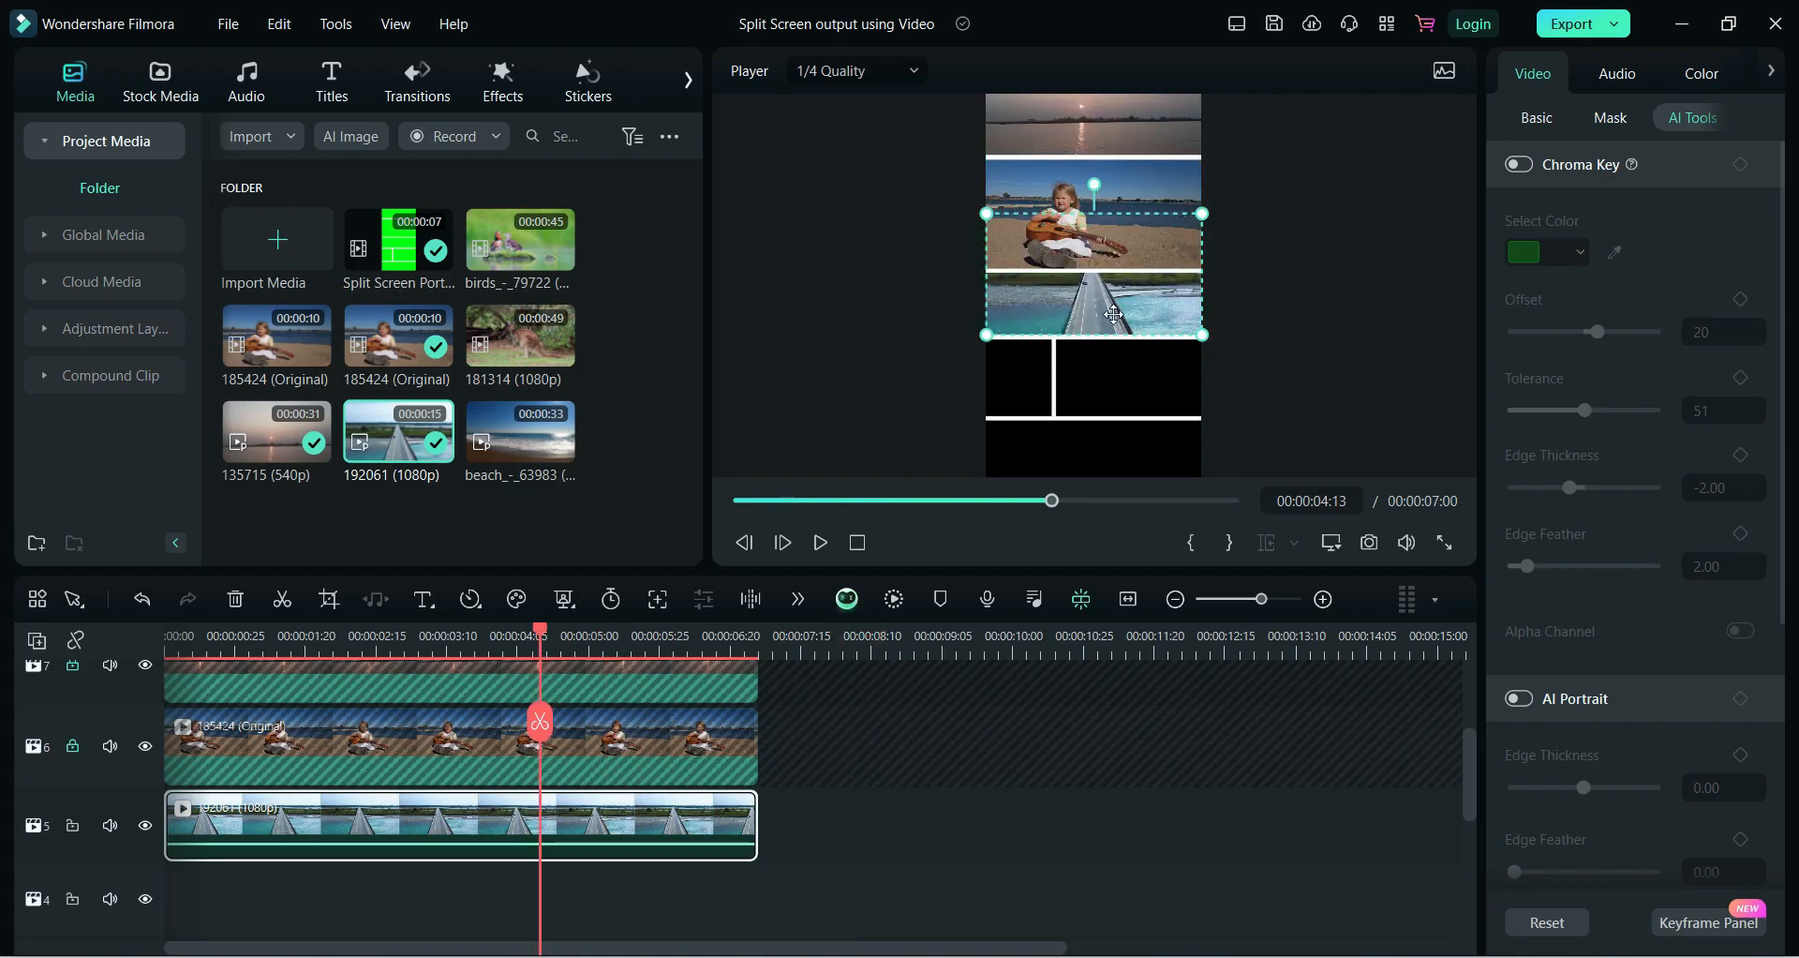
# Temporarily hide tracks 6 and 7 to examine how the full bridge video lies behind the template, and show both again
pyautogui.scroll(1, 1449, 792)
pyautogui.click(146, 819)
pyautogui.click(146, 737)
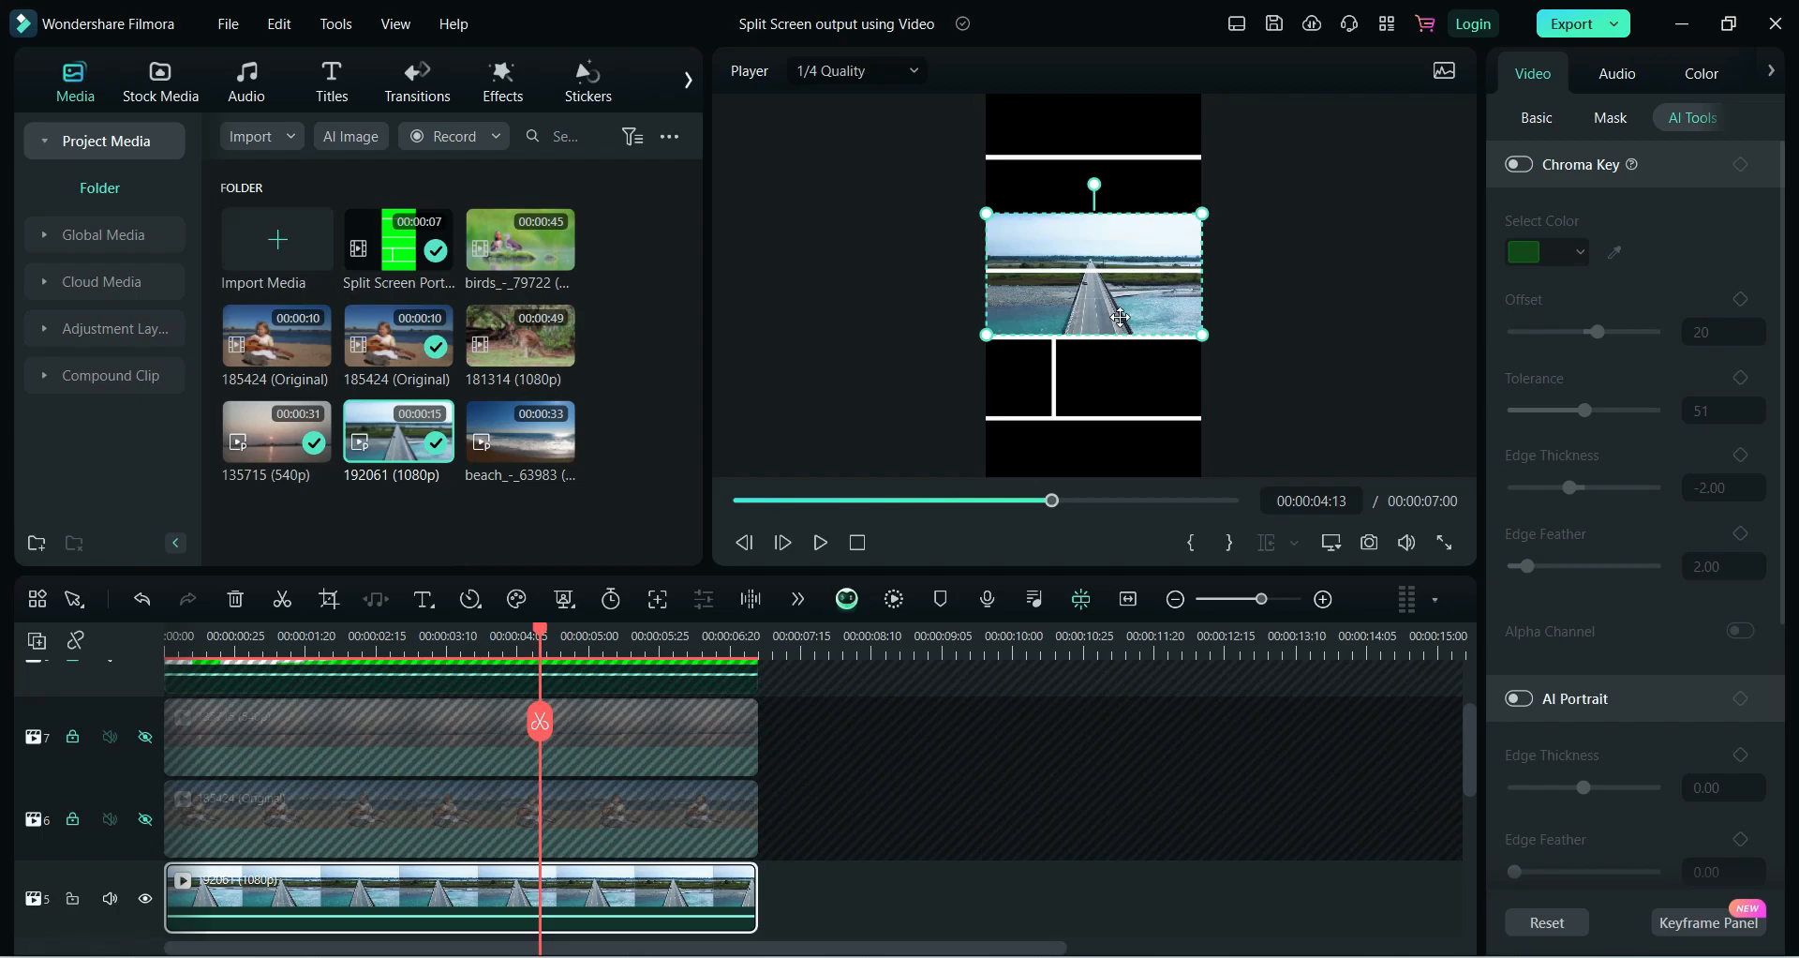
pyautogui.click(145, 819)
pyautogui.click(146, 736)
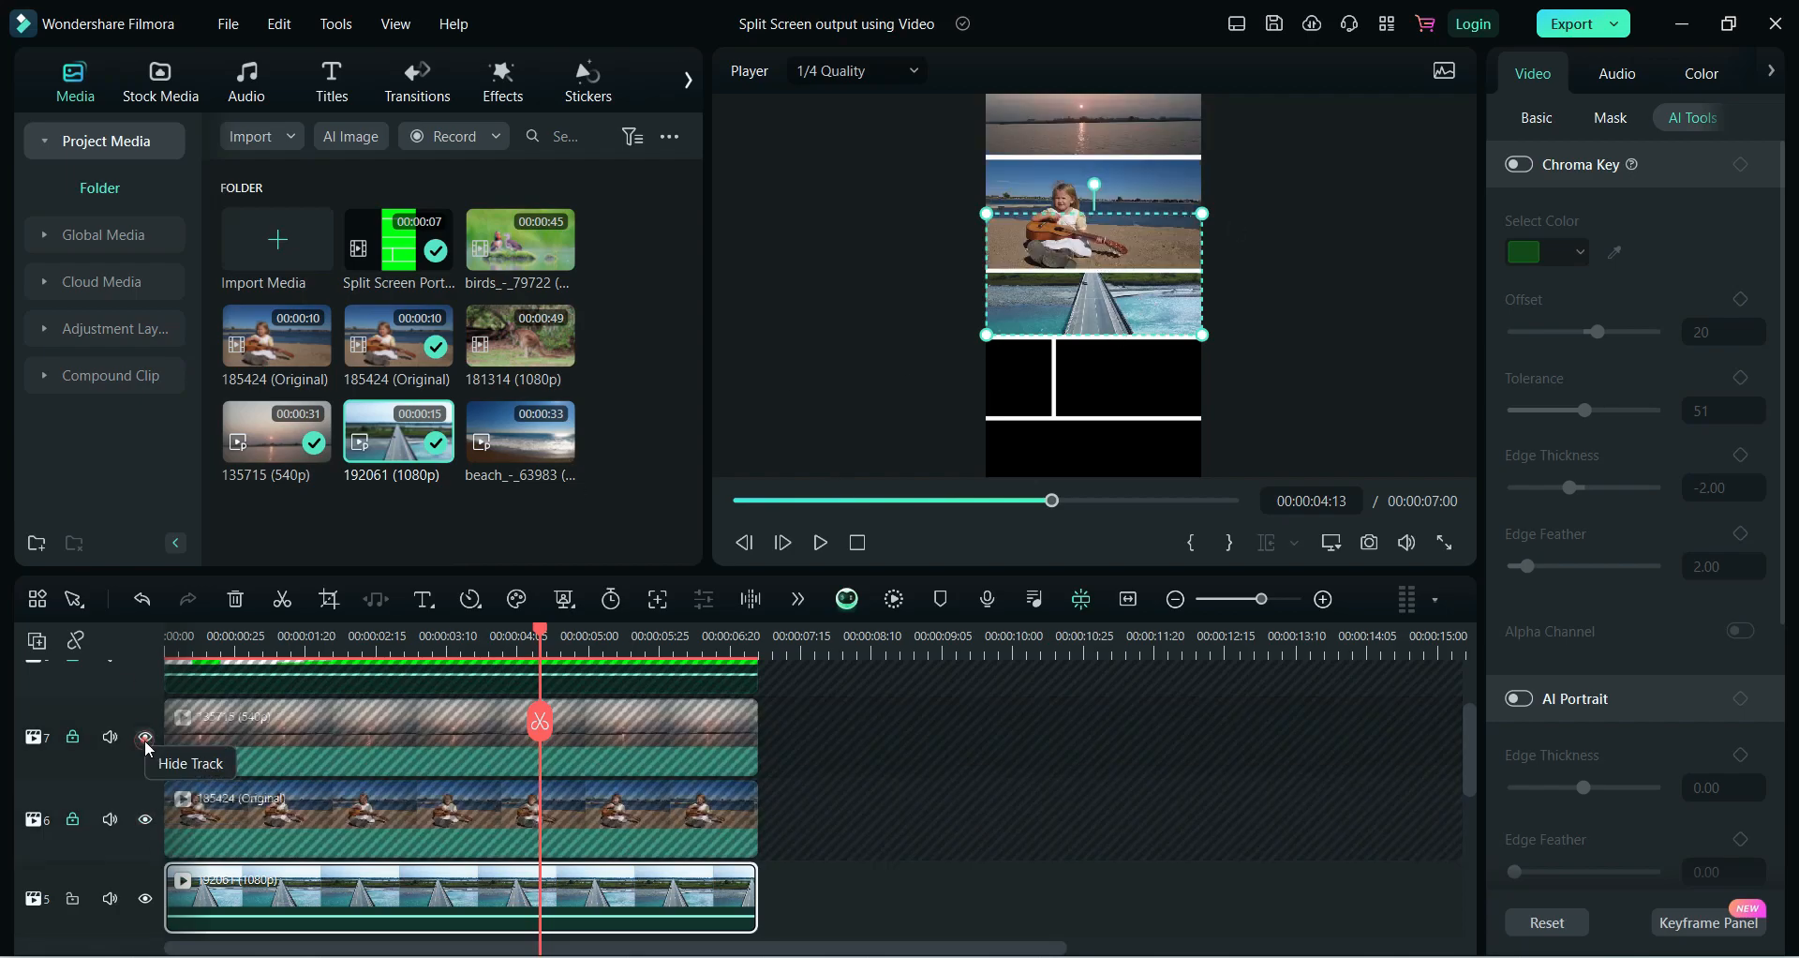
# Lock track 5, place the birds_-_79722 (Original) video at the start of track 4 and cut it to end at 7 seconds
pyautogui.click(72, 899)
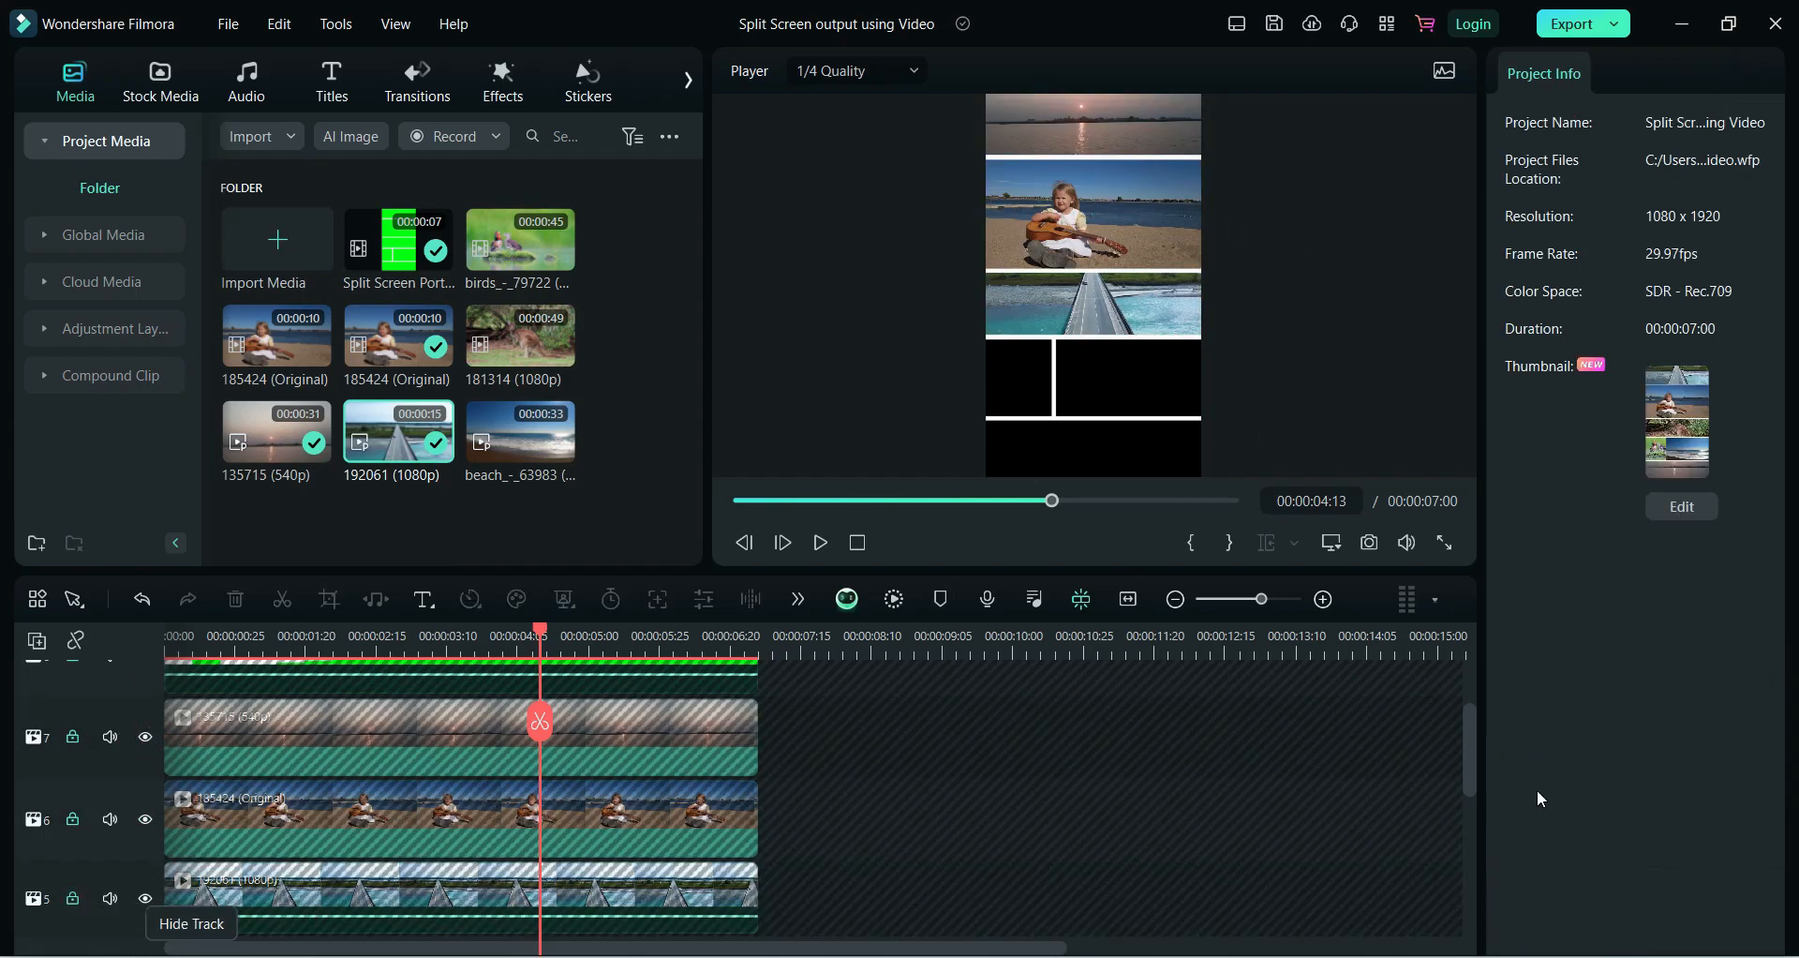
pyautogui.moveTo(1469, 785); pyautogui.dragTo(1469, 849)
pyautogui.moveTo(521, 242); pyautogui.dragTo(178, 789)
pyautogui.click(837, 641)
pyautogui.click(838, 721)
pyautogui.press('Delete')
pyautogui.moveTo(834, 788); pyautogui.dragTo(749, 785)
pyautogui.click(611, 639)
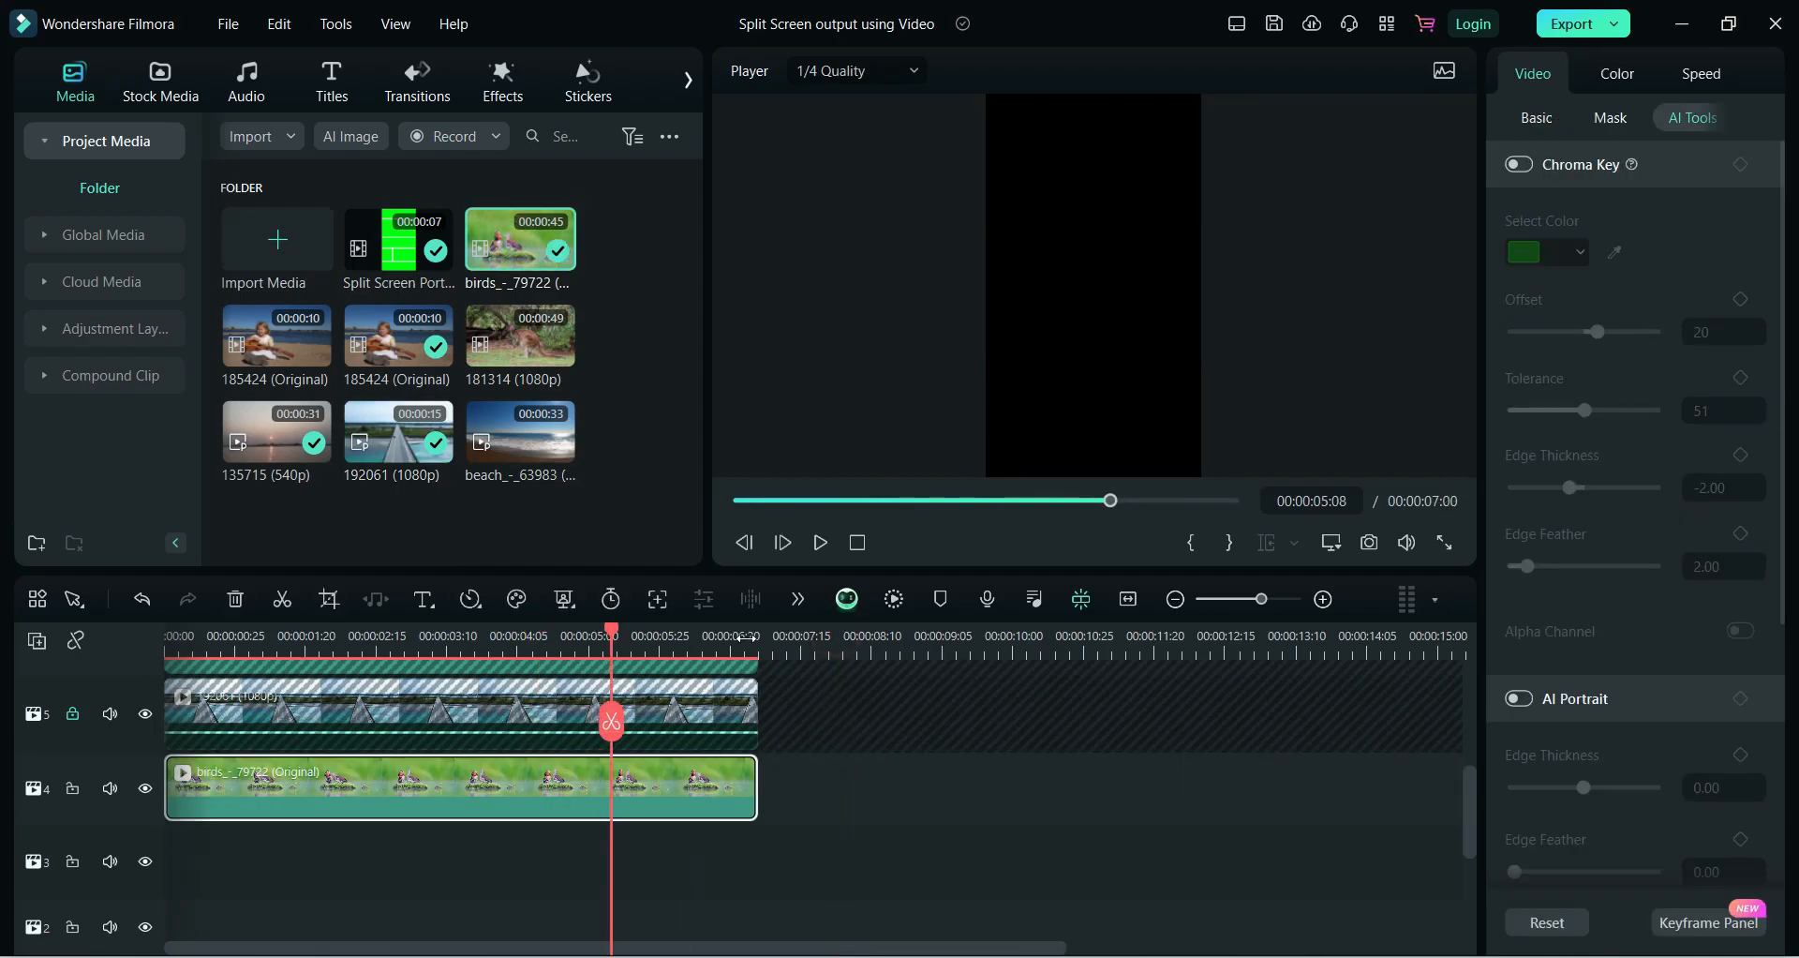
# Hide track 5, move the birds video down to the template's fourth row and apply a rectangle mask to it
pyautogui.click(146, 715)
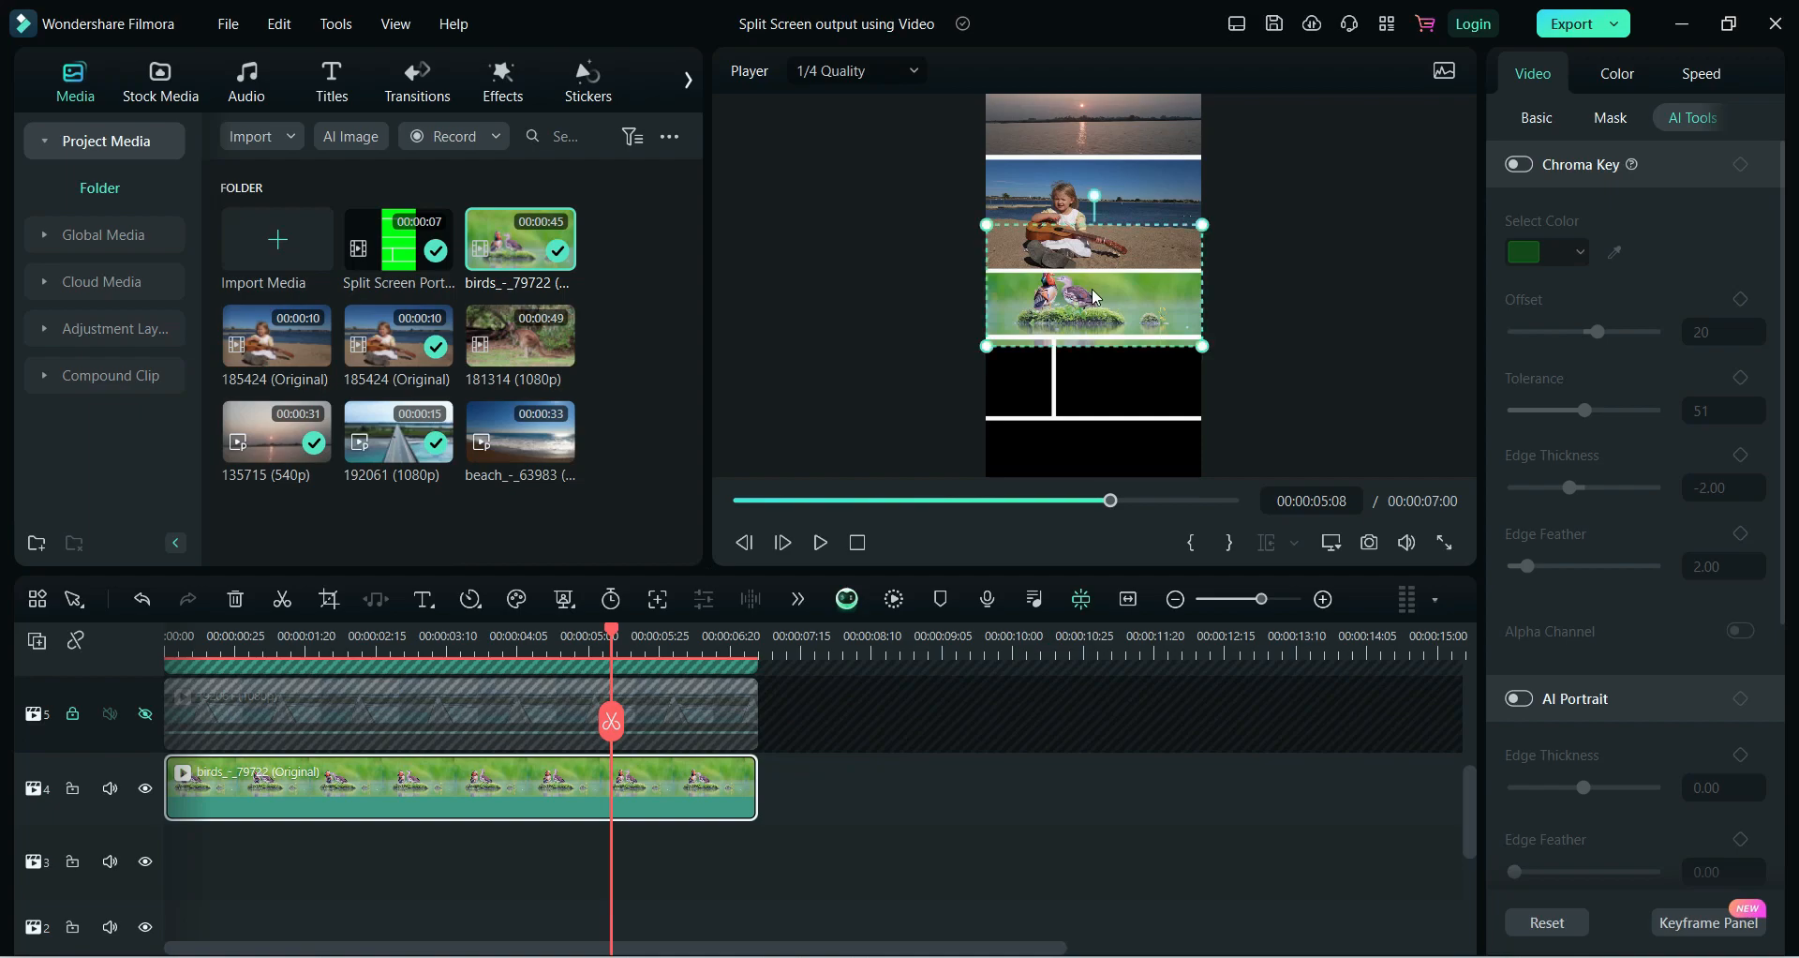
pyautogui.moveTo(1107, 301); pyautogui.dragTo(1079, 414)
pyautogui.click(1608, 118)
pyautogui.click(1610, 253)
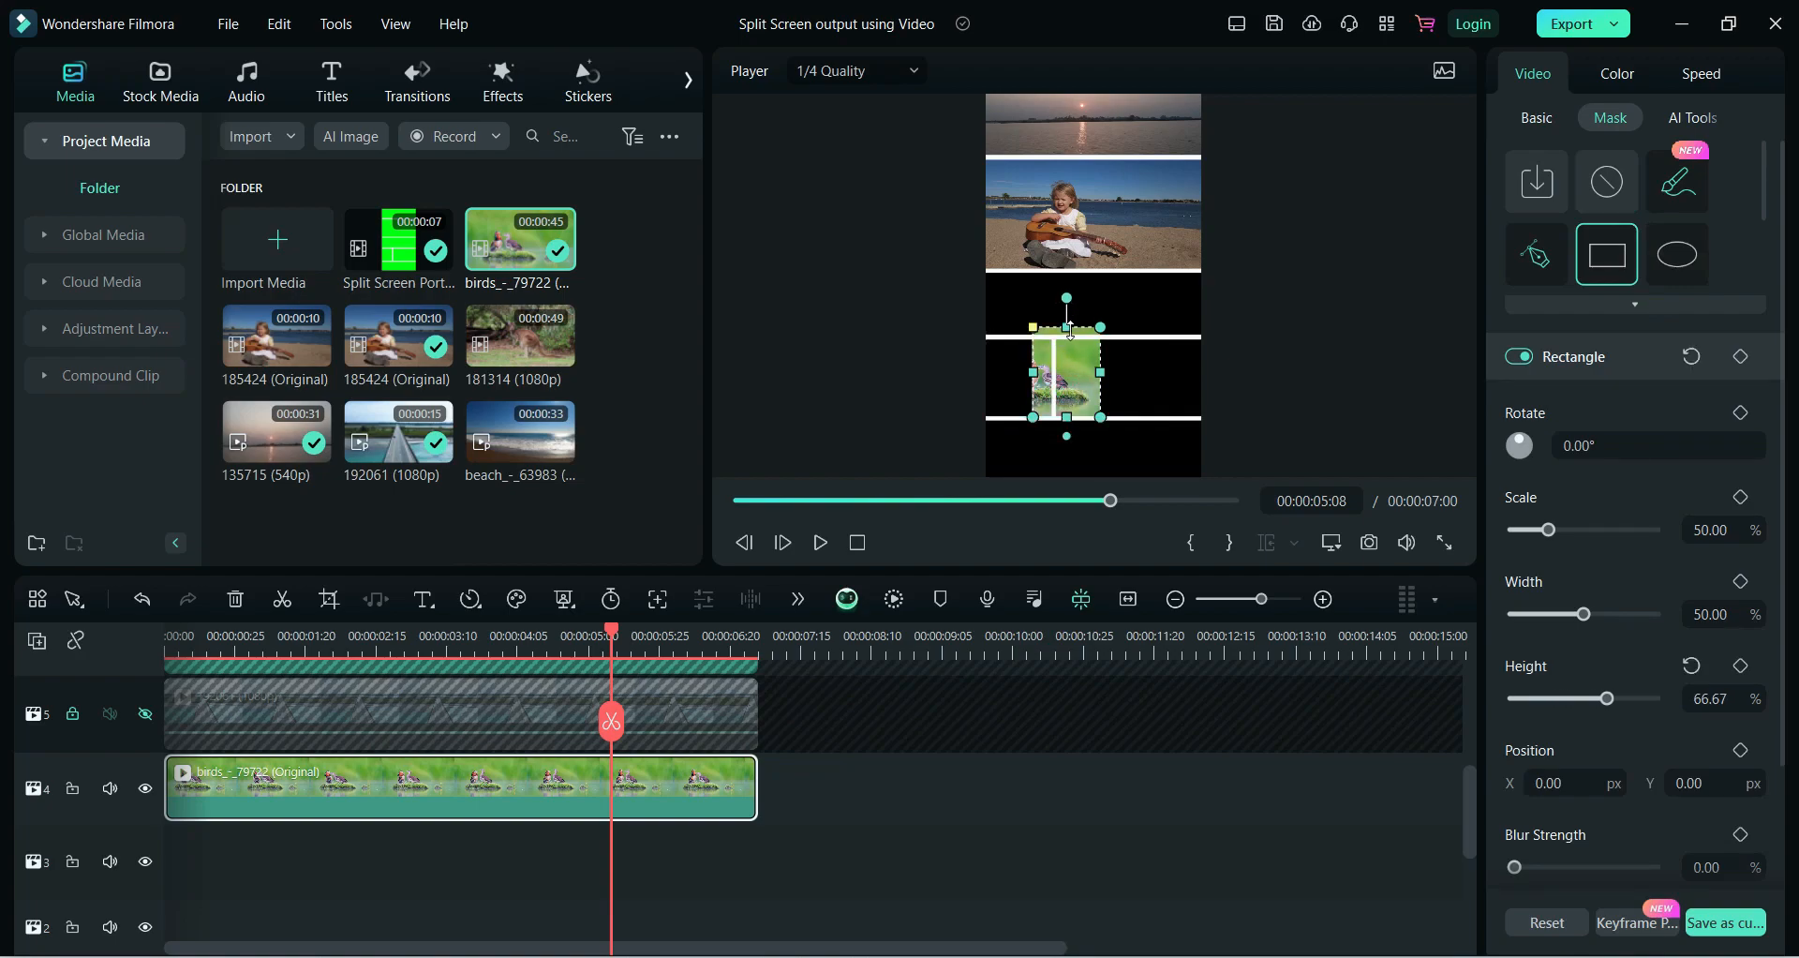
pyautogui.moveTo(1070, 331); pyautogui.dragTo(1070, 345)
pyautogui.moveTo(1068, 372)
pyautogui.mouseDown()
pyautogui.moveTo(1068, 401)
pyautogui.moveTo(1069, 373)
pyautogui.mouseUp()
pyautogui.moveTo(1101, 372)
pyautogui.mouseDown()
pyautogui.moveTo(1120, 372)
pyautogui.moveTo(1094, 372)
pyautogui.mouseUp()
pyautogui.moveTo(1067, 375); pyautogui.dragTo(1032, 375)
pyautogui.moveTo(1059, 372); pyautogui.dragTo(1098, 379)
pyautogui.hotkey('ctrl', 'z')
pyautogui.hotkey('ctrl', 'z')
pyautogui.hotkey('ctrl', 'z')
pyautogui.hotkey('ctrl', 'z')
# Shift the birds video's rectangle mask to X -154.29 px so it covers the fourth row's narrow left panel
pyautogui.moveTo(1044, 404); pyautogui.dragTo(1044, 413)
pyautogui.moveTo(1044, 336); pyautogui.dragTo(1021, 375)
pyautogui.click(923, 427)
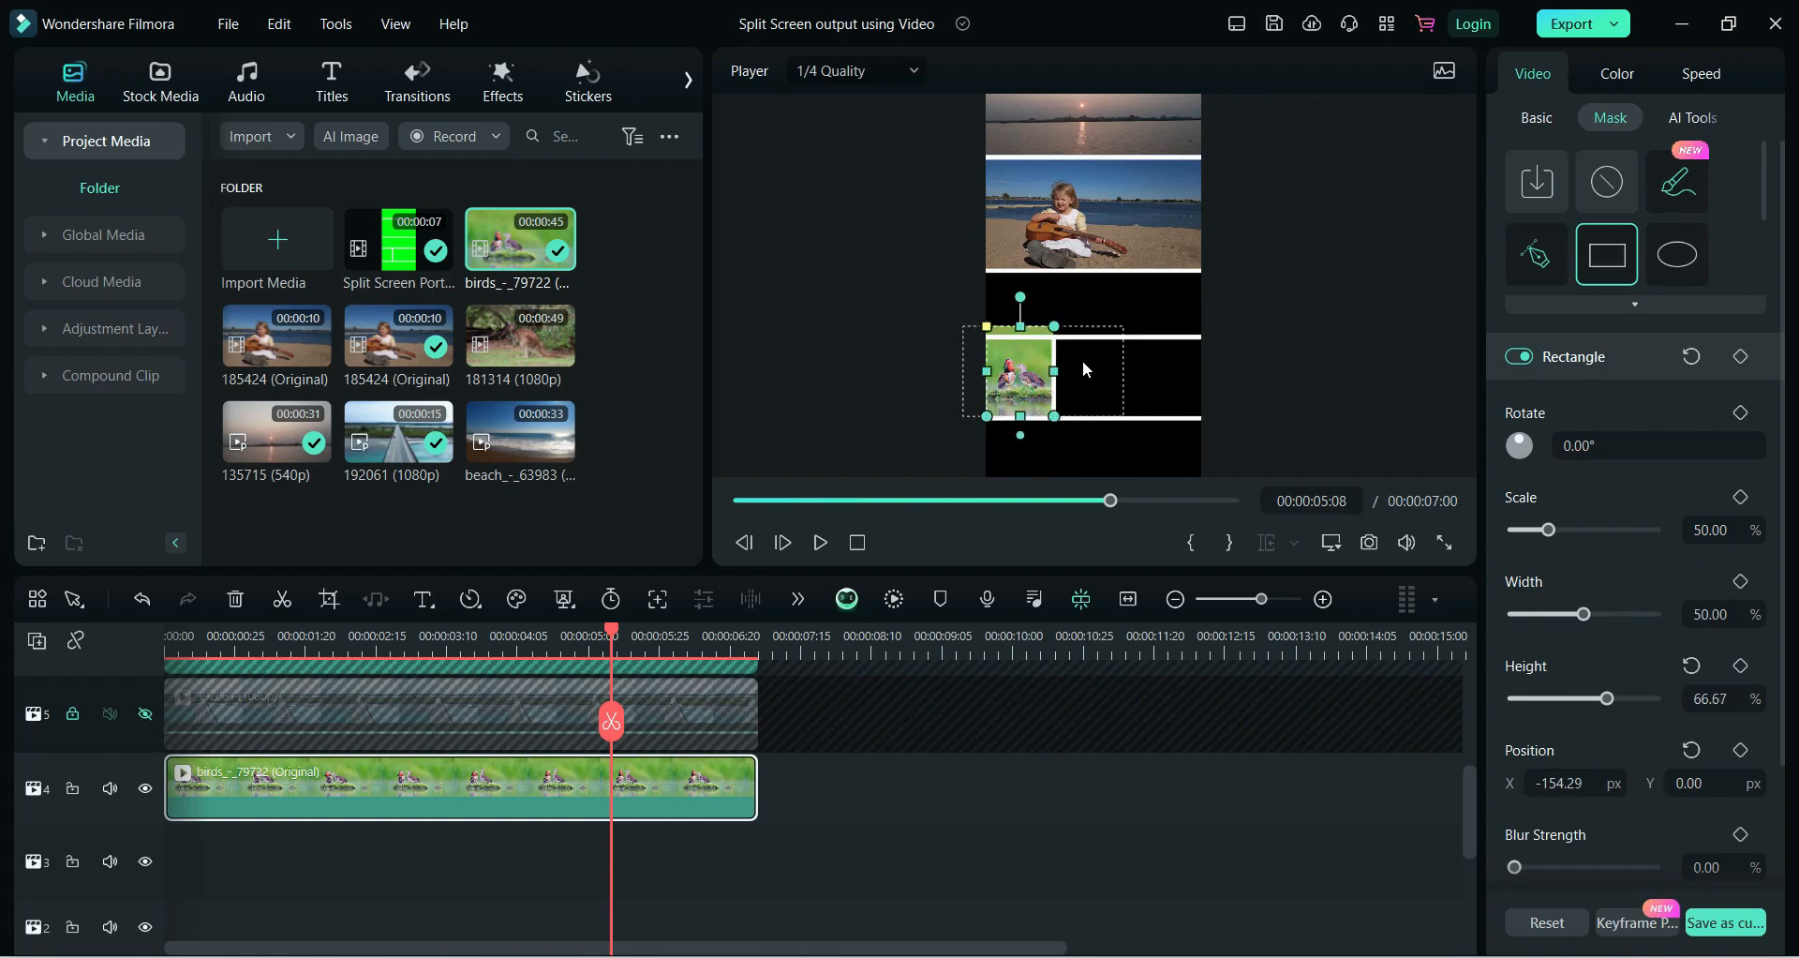
pyautogui.click(73, 788)
pyautogui.moveTo(520, 345); pyautogui.dragTo(575, 702)
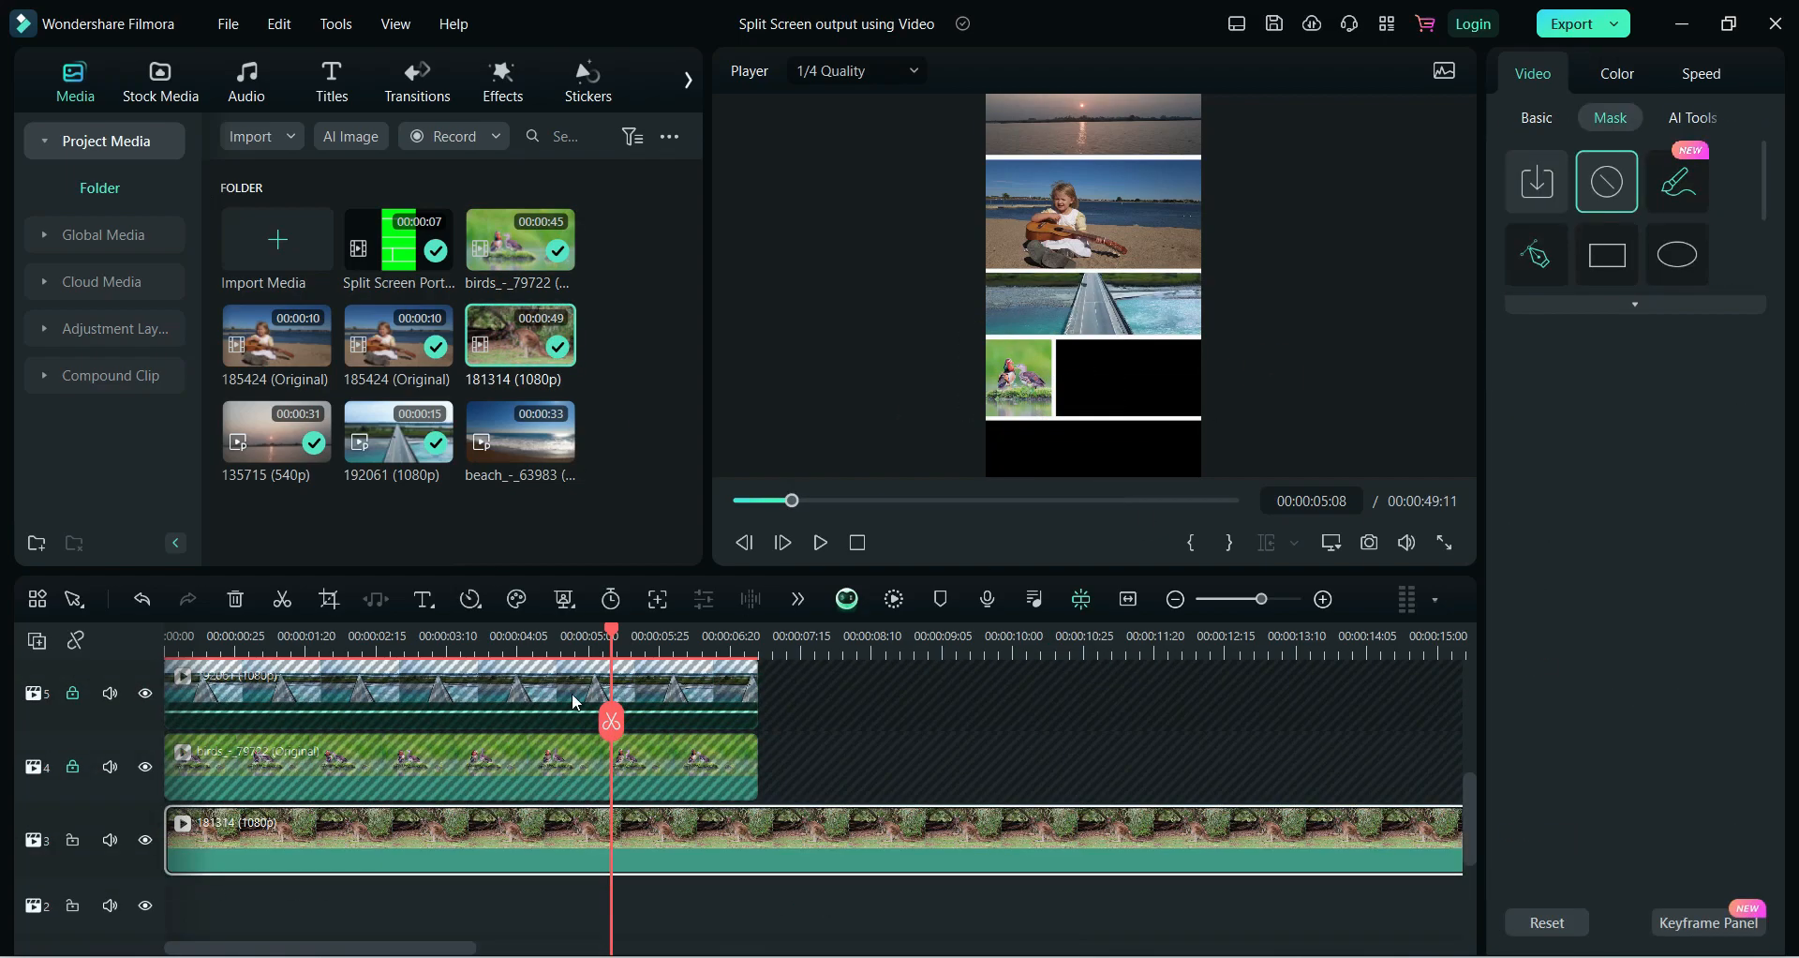
pyautogui.click(783, 643)
pyautogui.click(782, 721)
pyautogui.click(899, 838)
pyautogui.press('Delete')
pyautogui.moveTo(781, 838); pyautogui.dragTo(757, 839)
# With track 5 temporarily hidden, move the 181314 kangaroo video into the fourth row's wide right panel, and lock track 3
pyautogui.click(395, 643)
pyautogui.click(146, 694)
pyautogui.moveTo(1142, 298); pyautogui.dragTo(1154, 400)
pyautogui.click(1252, 397)
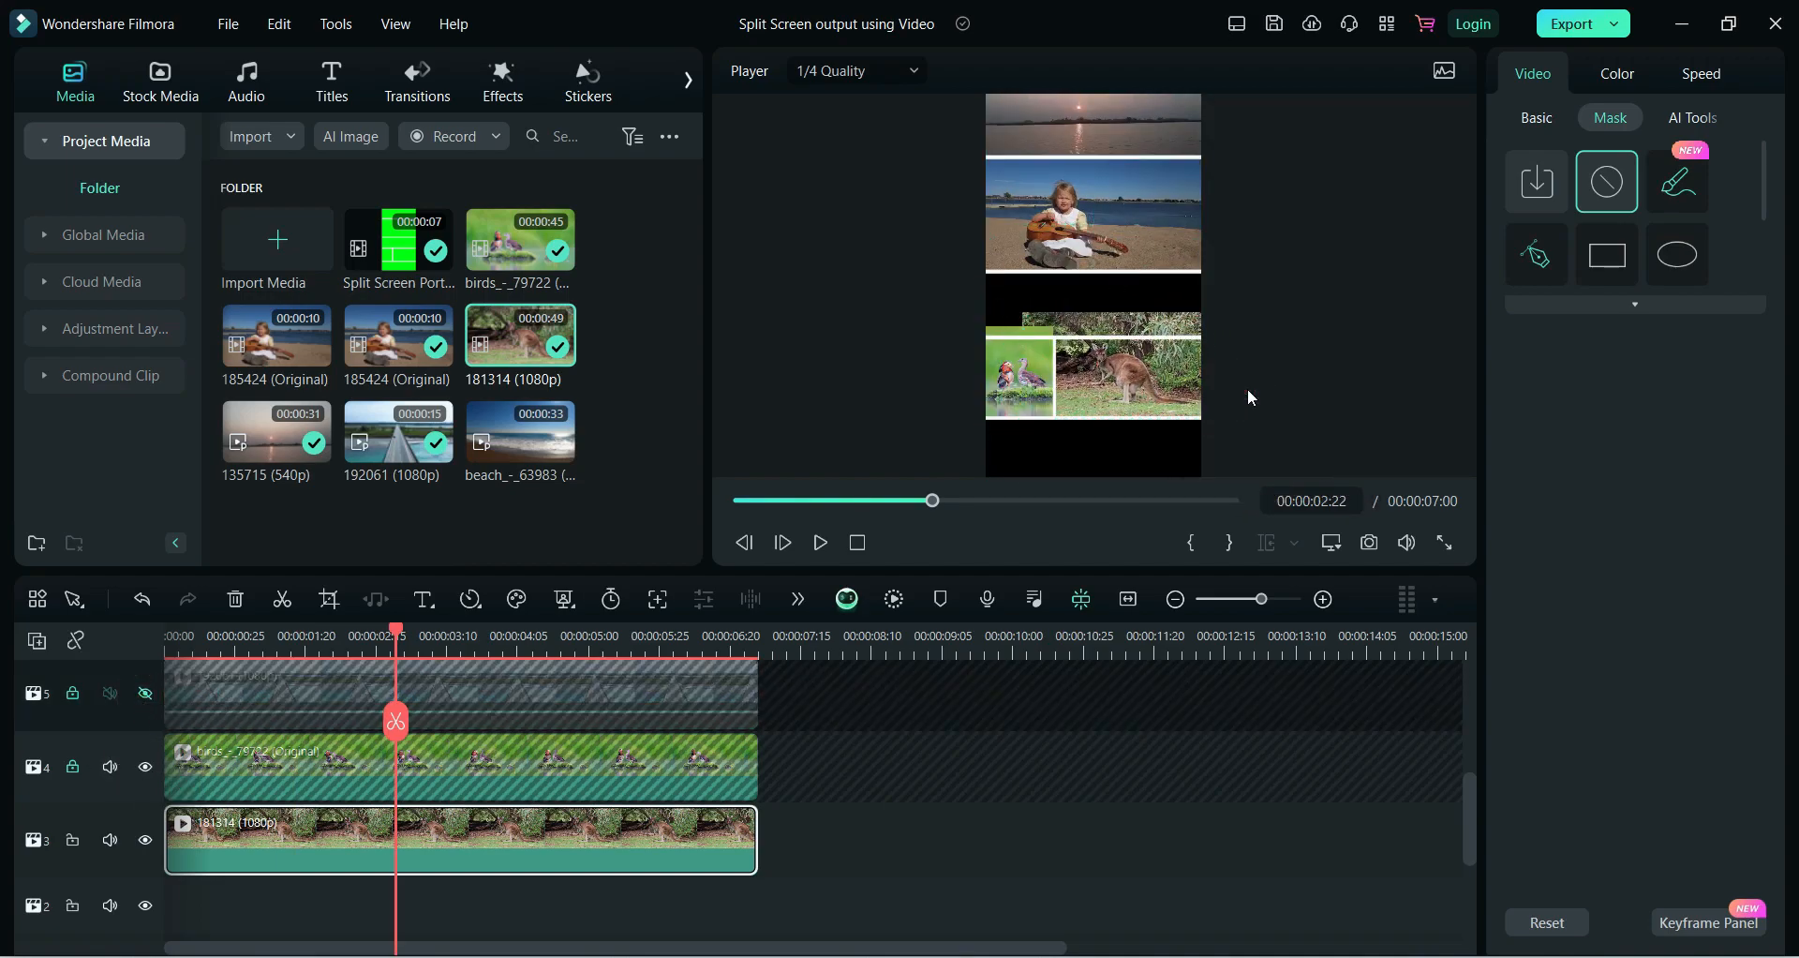
pyautogui.click(145, 693)
pyautogui.click(72, 839)
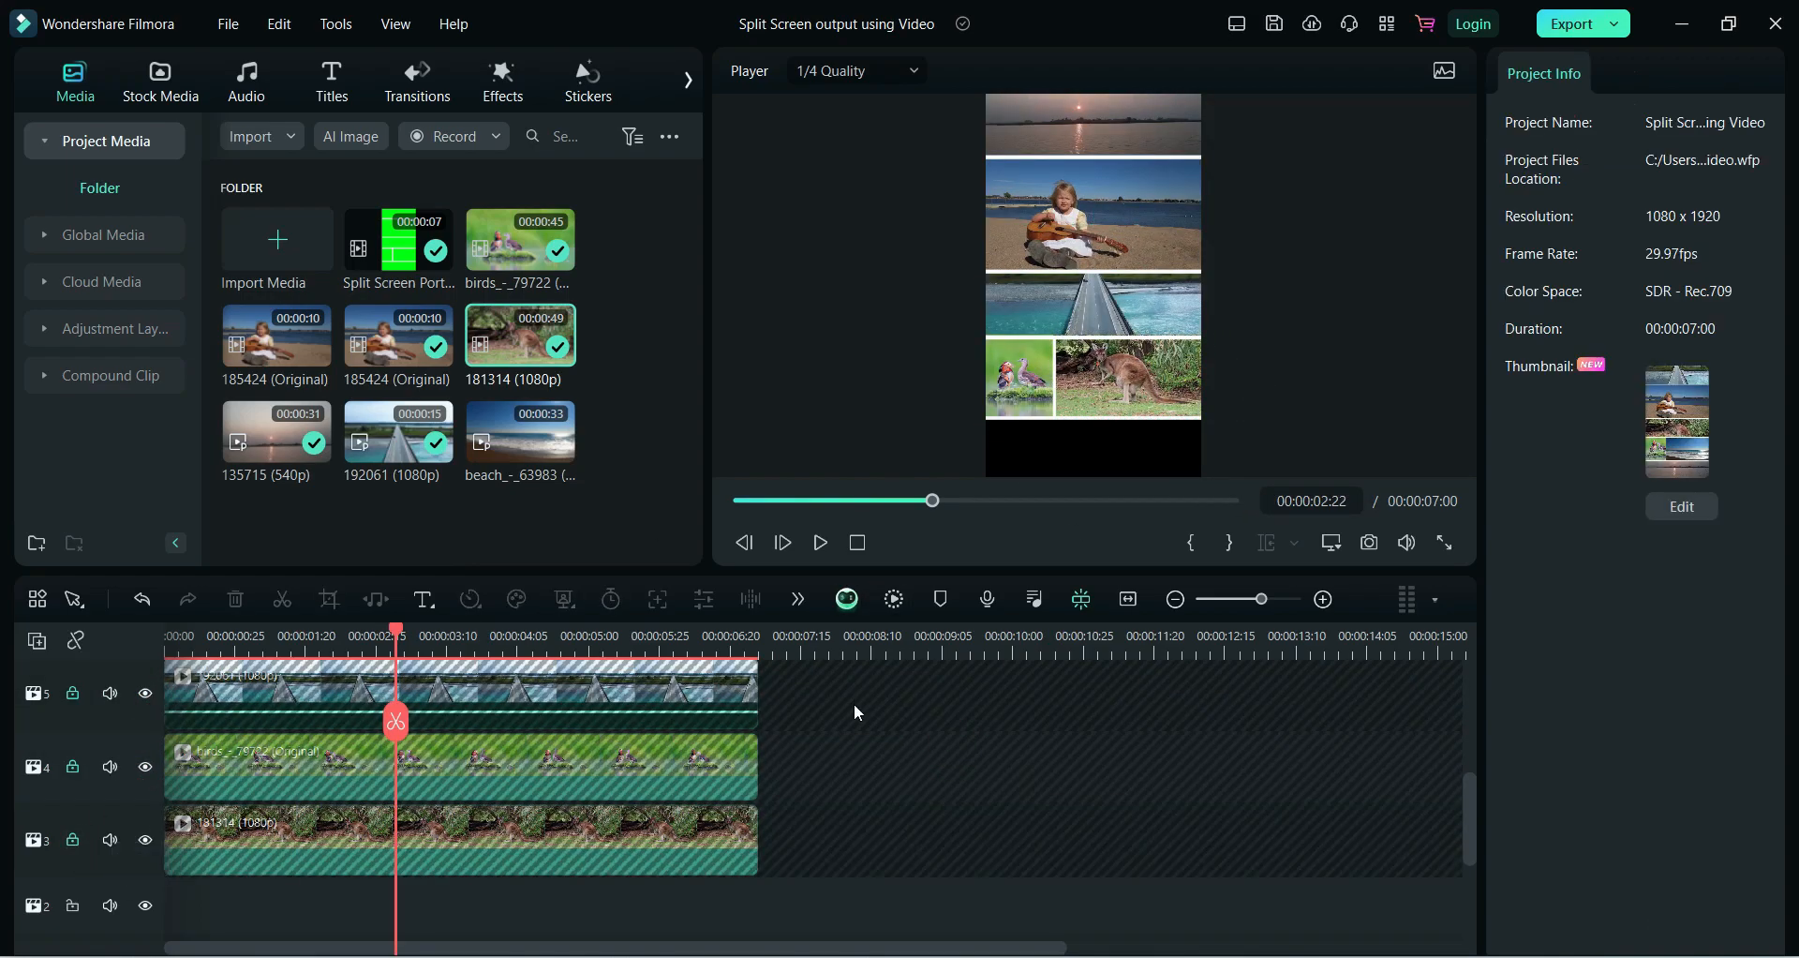
# Add Sample Color Gradient 14 from the trending stock media at the start of track 2 and extend it to 7 seconds
pyautogui.click(160, 79)
pyautogui.scroll(-1, 699, 253)
pyautogui.moveTo(520, 314); pyautogui.dragTo(170, 906)
pyautogui.moveTo(588, 840); pyautogui.dragTo(758, 840)
pyautogui.scroll(1, 178, 731)
# With track 5 temporarily hidden, move the color gradient down into the template's bottom panel
pyautogui.click(145, 693)
pyautogui.moveTo(1166, 289); pyautogui.dragTo(1166, 462)
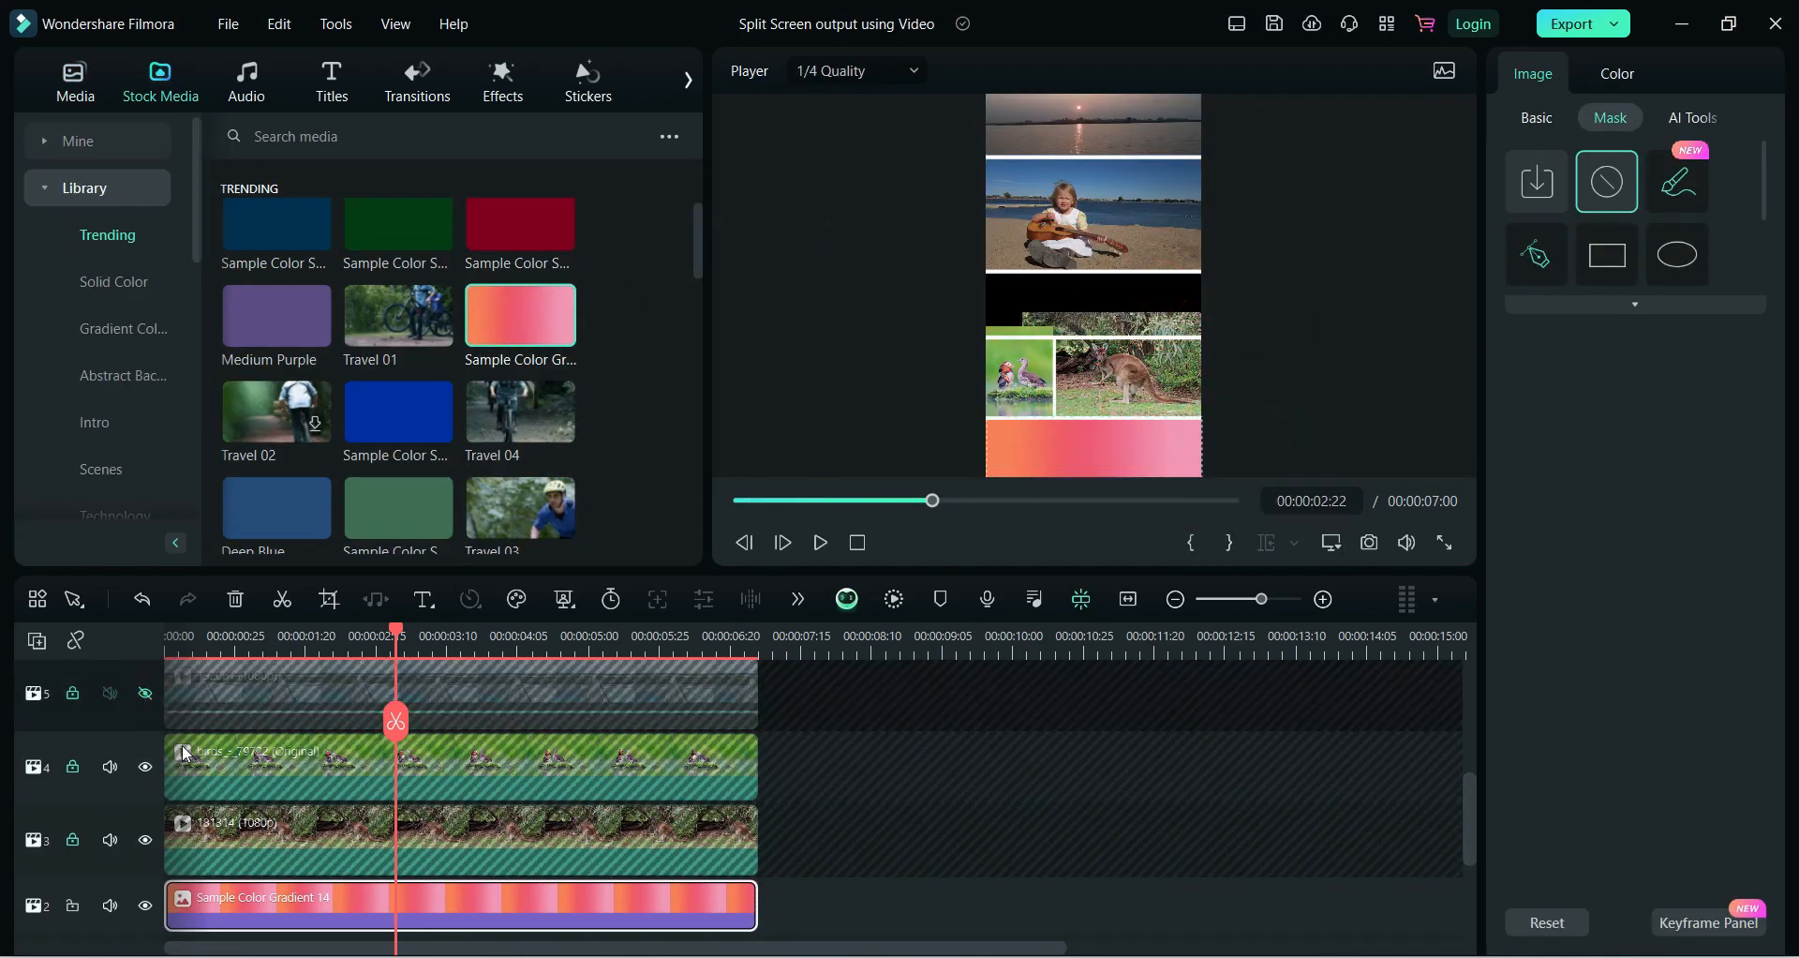
pyautogui.click(145, 693)
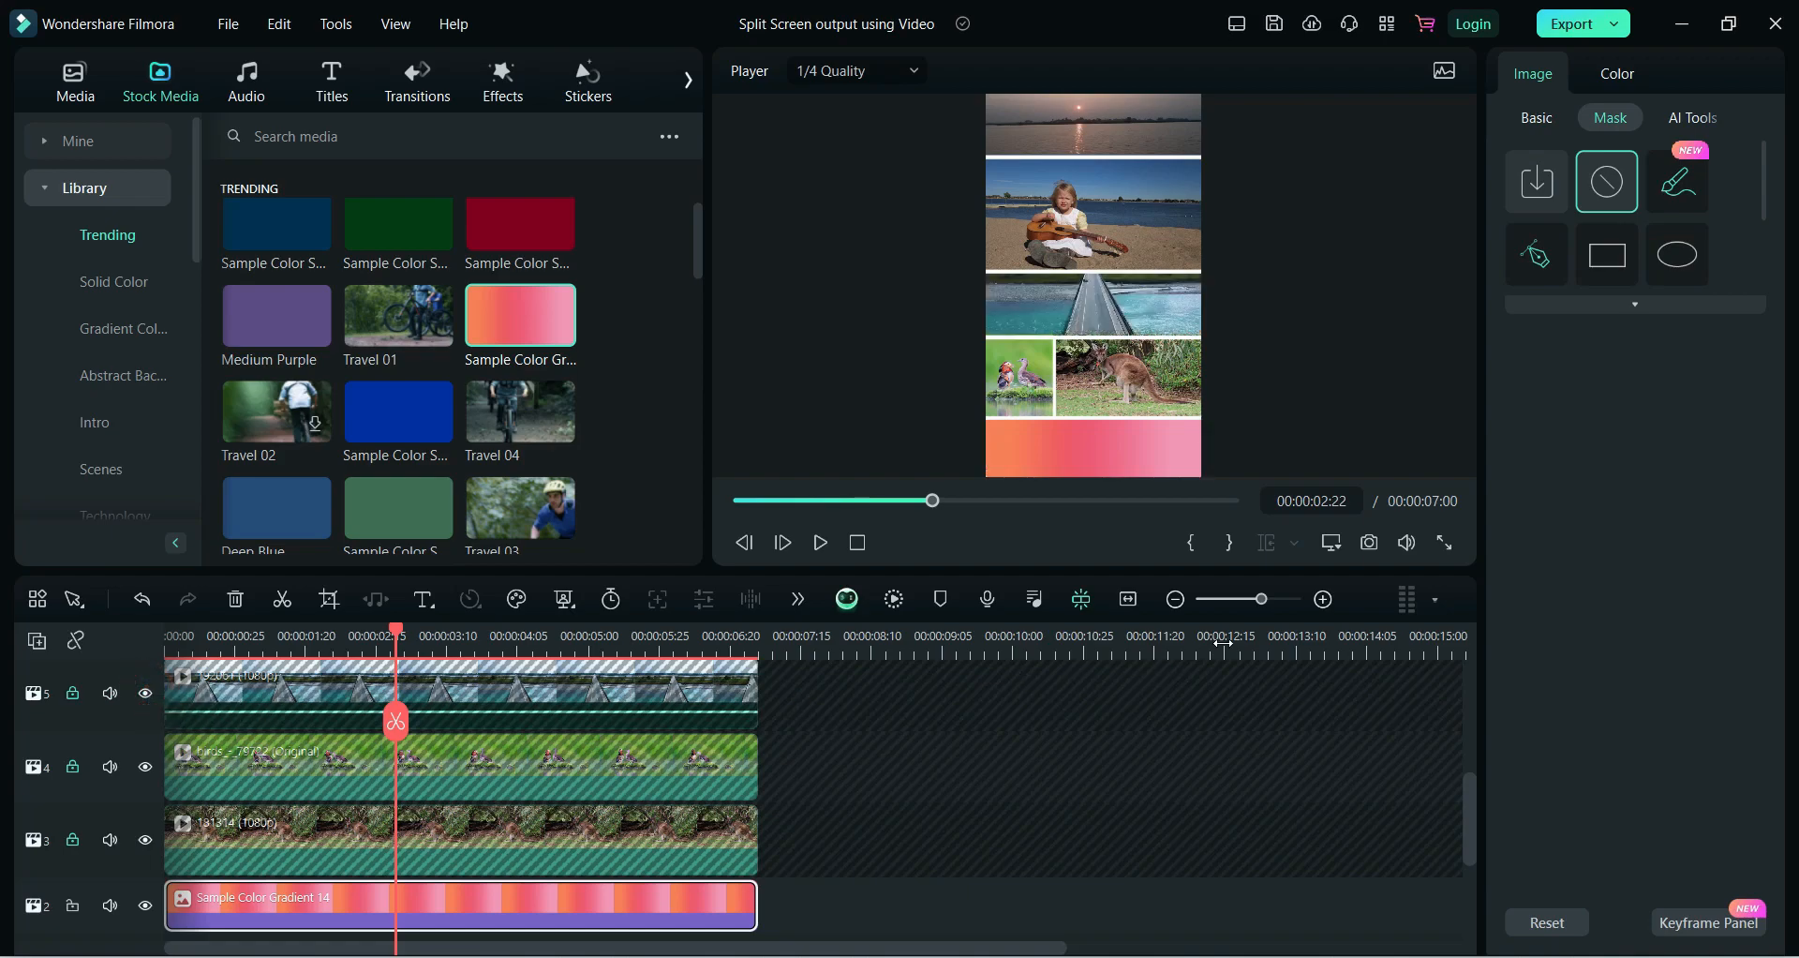
pyautogui.moveTo(245, 681); pyautogui.dragTo(198, 722)
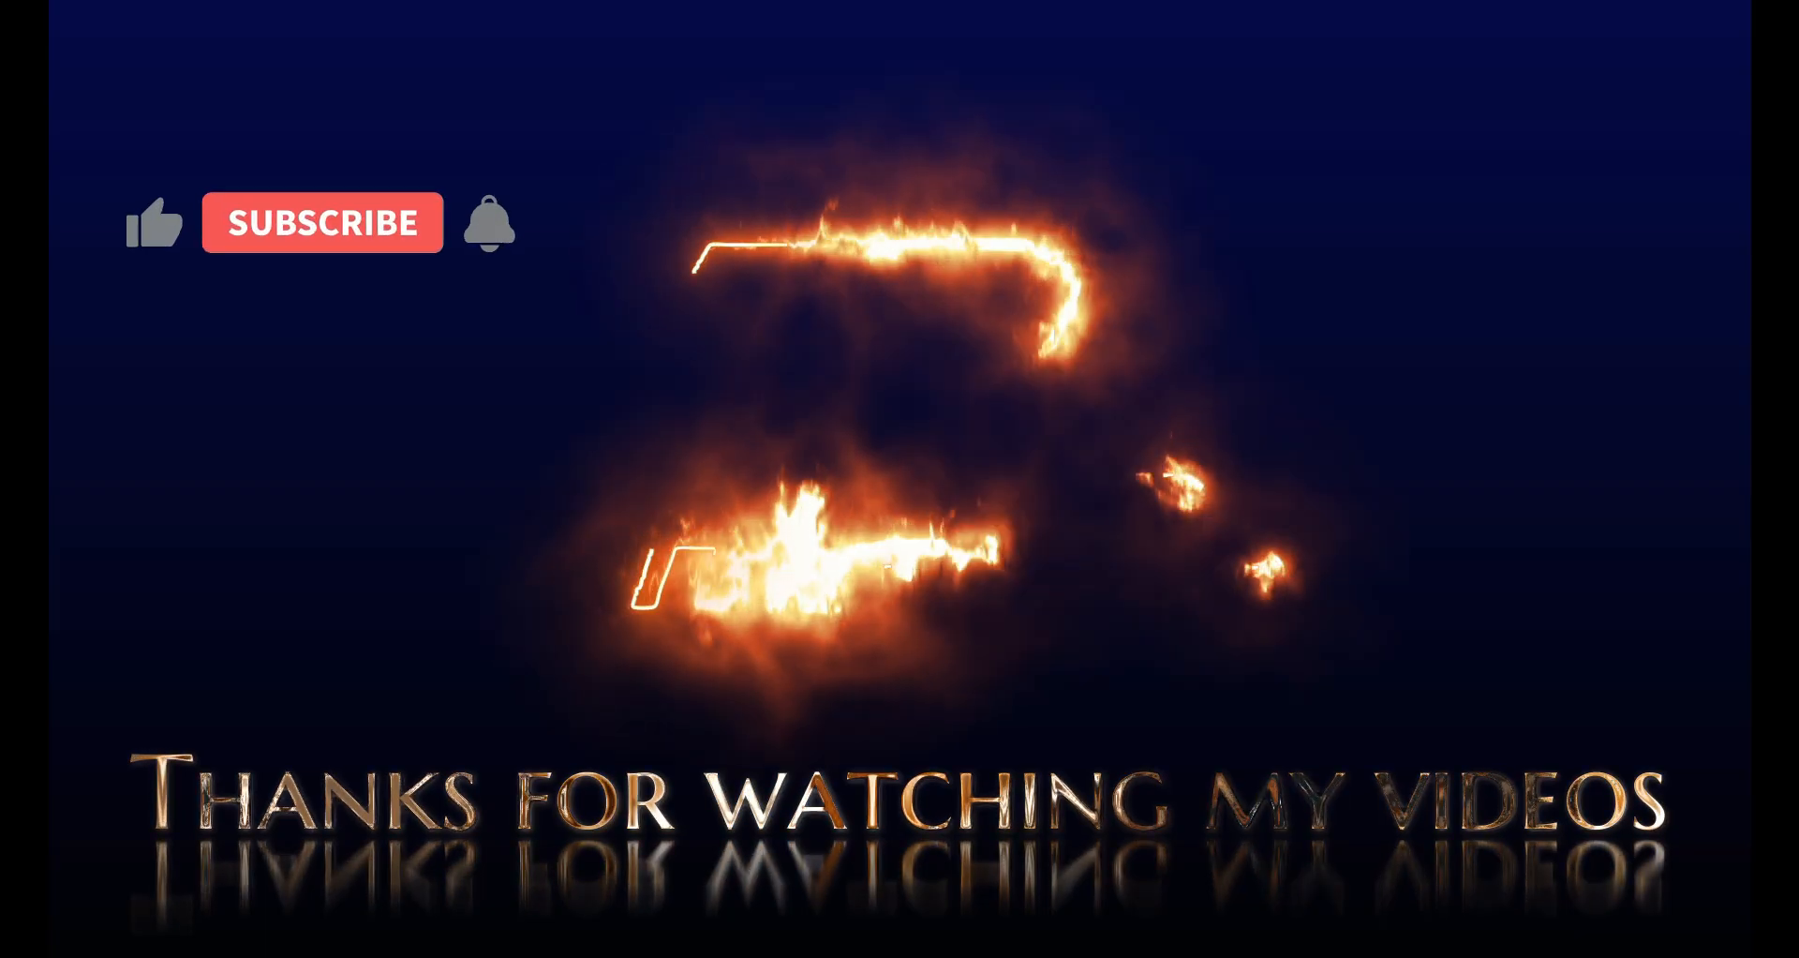